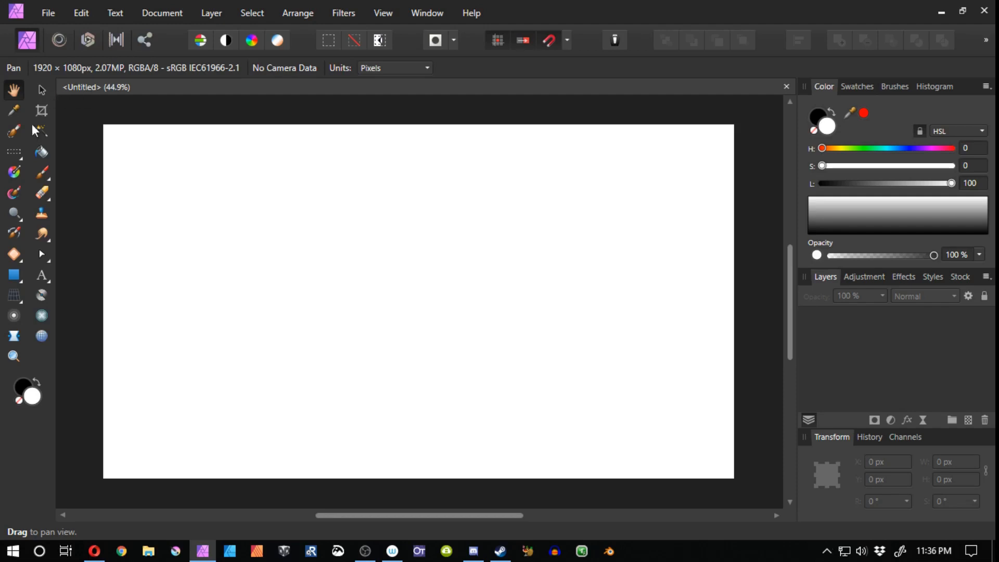
Draw the black outline of an arched bridge between two cliffs in the upper-left part of the canvas.
click(41, 174)
mouse_move(276, 160)
mouse_down()
mouse_move(139, 157)
mouse_move(177, 197)
mouse_move(207, 168)
mouse_move(234, 191)
mouse_move(264, 171)
mouse_up()
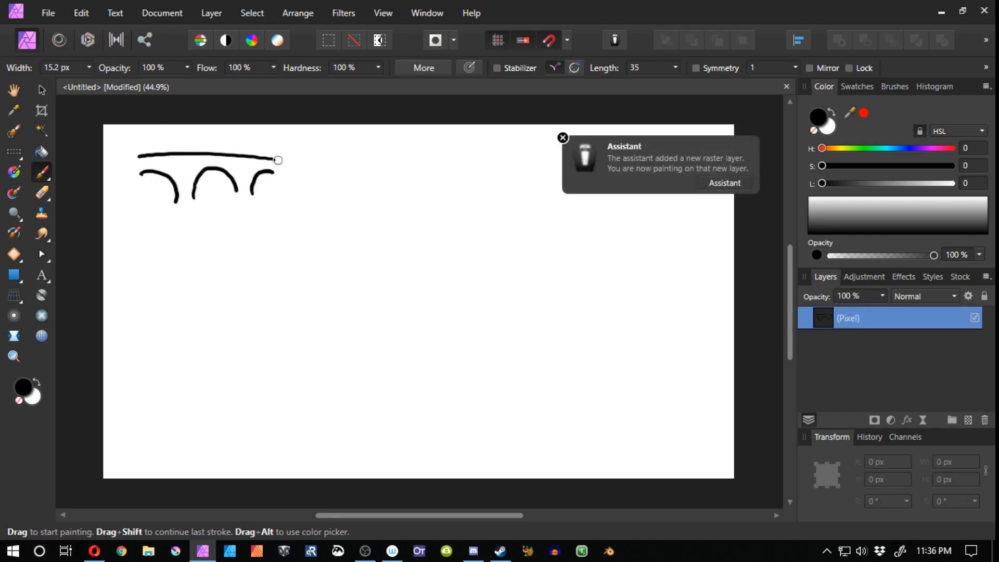
drag(269, 137, 281, 185)
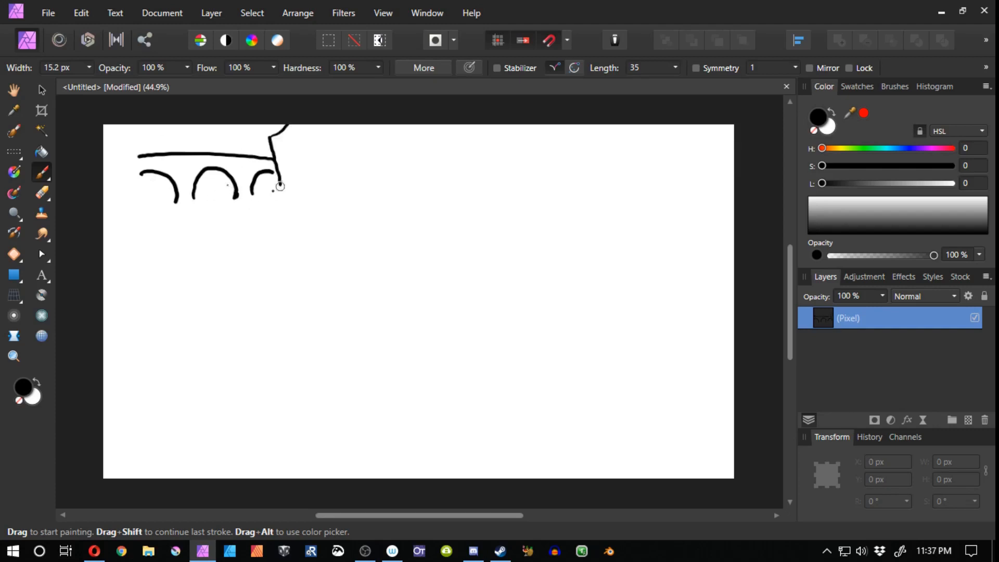
mouse_move(312, 122)
mouse_down()
mouse_move(280, 186)
mouse_move(241, 184)
mouse_move(232, 199)
mouse_move(218, 193)
mouse_move(202, 203)
mouse_move(215, 171)
mouse_move(186, 201)
mouse_move(196, 181)
mouse_move(116, 197)
mouse_up()
mouse_move(296, 130)
mouse_down()
mouse_move(266, 163)
mouse_move(140, 168)
mouse_move(140, 178)
mouse_move(199, 176)
mouse_move(155, 199)
mouse_move(196, 196)
mouse_move(216, 160)
mouse_move(187, 183)
mouse_up()
drag(113, 128, 120, 185)
Fill the bridge silhouette with solid black and adjust part of the drawing using a freehand selection.
scroll(216, 162, up, 3)
mouse_move(222, 124)
mouse_down()
mouse_move(316, 230)
mouse_move(330, 230)
mouse_move(337, 214)
mouse_move(295, 230)
mouse_move(334, 250)
mouse_move(293, 262)
mouse_up()
key(e)
key(b)
key(l)
mouse_move(258, 233)
mouse_down()
mouse_move(243, 240)
mouse_move(280, 248)
mouse_up()
scroll(242, 240, up, 4)
key(v)
key(ctrl+d)
Paint and refine the black silhouette of a horse rider with a raised sword on the bridge.
key(b)
mouse_move(421, 241)
mouse_down()
mouse_move(413, 296)
mouse_move(408, 232)
mouse_up()
key(l)
key(ctrl+d)
key(e)
drag(424, 276, 409, 297)
key(b)
drag(416, 246, 416, 255)
drag(414, 264, 410, 286)
mouse_move(427, 263)
mouse_down()
mouse_move(438, 271)
mouse_move(391, 250)
mouse_move(379, 273)
mouse_up()
drag(485, 282, 485, 295)
key(ctrl+z)
Add a pixel layer below the bridge layer at 53% opacity and block in figures facing the rider.
click(967, 420)
drag(875, 318, 874, 350)
drag(882, 297, 837, 313)
drag(478, 273, 492, 309)
Reduce the brush width to 3.5 px and sketch the crowd and the structure behind the foot soldier.
key([)
key([)
key([)
key([)
key([)
drag(456, 240, 473, 342)
mouse_move(458, 284)
mouse_down()
mouse_move(502, 302)
mouse_move(507, 344)
mouse_move(499, 328)
mouse_move(513, 261)
mouse_move(538, 271)
mouse_up()
mouse_move(487, 254)
mouse_down()
mouse_move(459, 284)
mouse_move(490, 306)
mouse_up()
drag(468, 291, 584, 276)
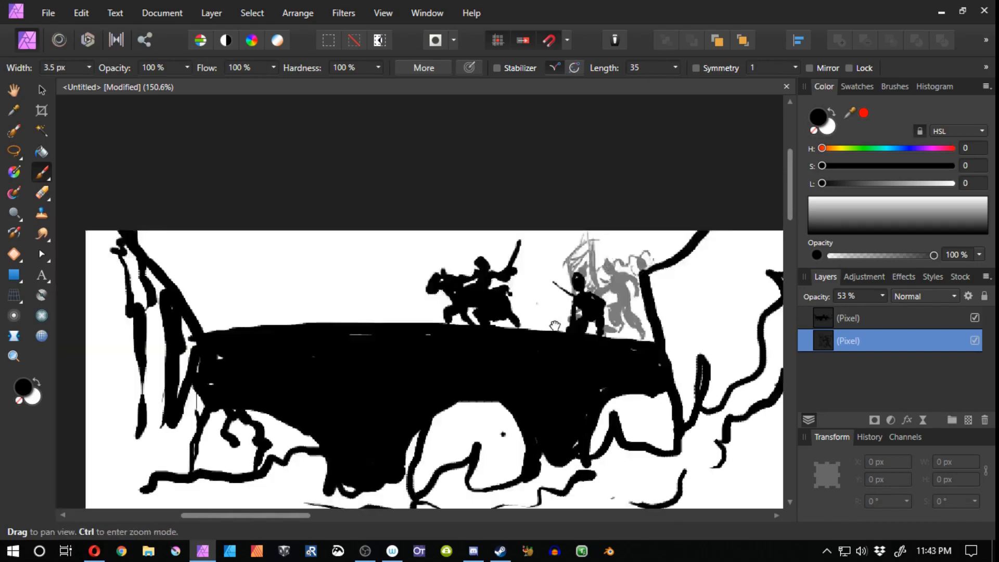
On a layer beneath the others at 28% opacity, paint a large sun disc and faint sketch lines in the sky.
click(880, 383)
drag(883, 296, 809, 310)
drag(283, 244, 292, 276)
drag(848, 318, 828, 381)
key(ctrl+z)
mouse_move(390, 333)
mouse_down()
mouse_move(477, 270)
mouse_move(565, 338)
mouse_up()
mouse_move(520, 288)
mouse_down()
mouse_move(487, 316)
mouse_move(380, 325)
mouse_up()
drag(365, 246, 357, 283)
drag(363, 290, 434, 249)
mouse_move(348, 254)
mouse_down()
mouse_move(318, 331)
mouse_move(344, 316)
mouse_up()
drag(572, 244, 554, 305)
drag(389, 355, 391, 330)
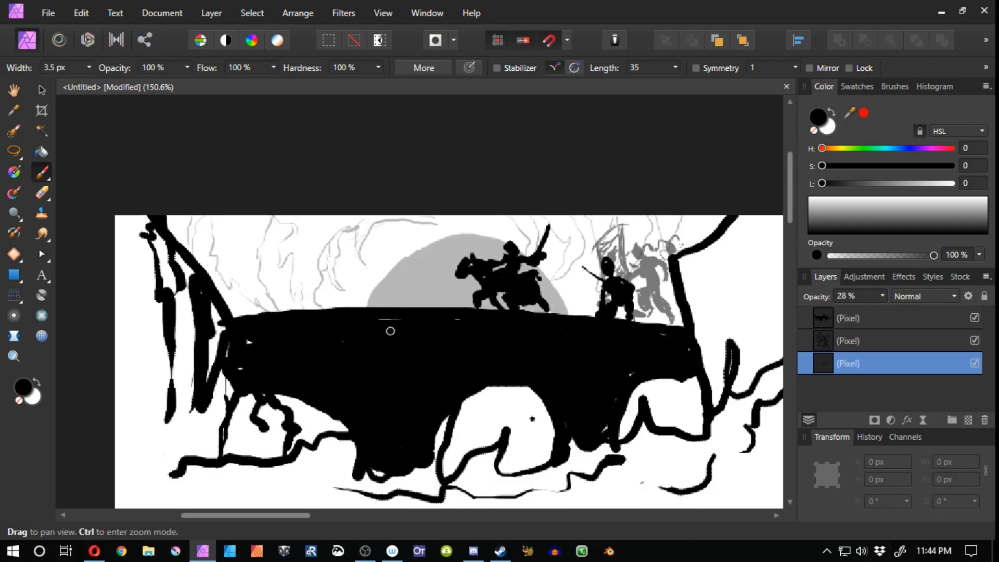
Paint the sun olive yellow on a new pixel layer beneath the figures, including the part seen through the arch.
click(859, 318)
click(969, 420)
click(886, 166)
click(839, 216)
drag(488, 242, 547, 304)
drag(849, 318, 848, 373)
mouse_move(427, 263)
mouse_down()
mouse_move(383, 299)
mouse_move(552, 281)
mouse_up()
drag(463, 416, 493, 407)
Paint the sky teal (hue 179) with a 9.4 px brush on a new pixel layer below the sun layer.
click(968, 420)
drag(848, 363, 848, 395)
click(886, 149)
key(bracketright)
key(bracketright)
key(bracketright)
drag(721, 224, 658, 375)
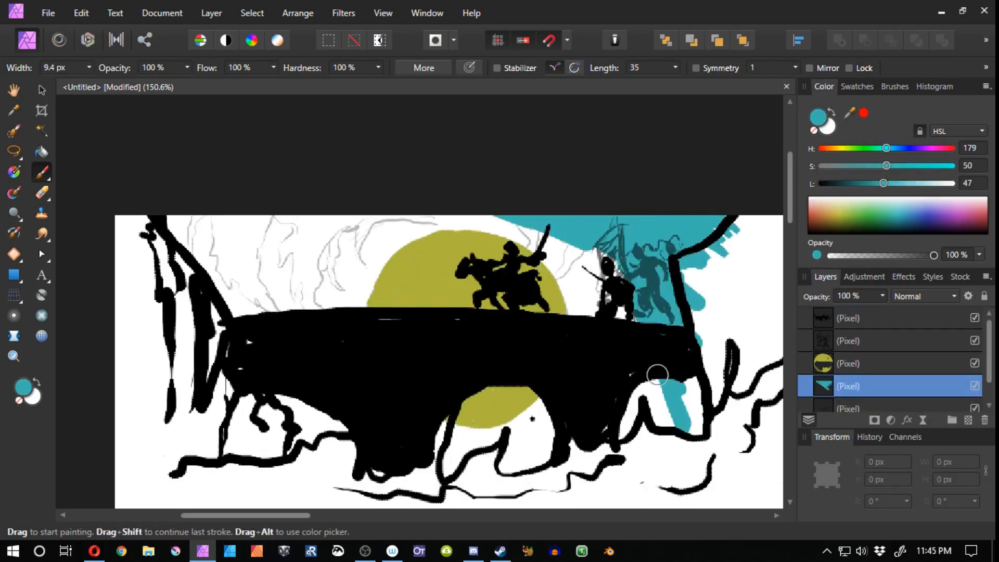
mouse_move(208, 229)
mouse_down()
mouse_move(328, 399)
mouse_move(513, 484)
mouse_up()
Paint an orange glow (hue 31) around the sun with a 50.2 px brush at 38% hardness.
click(833, 148)
click(378, 68)
drag(449, 97, 381, 98)
key(])
key(])
key(])
key(])
key(])
drag(578, 297, 395, 214)
drag(448, 447, 536, 421)
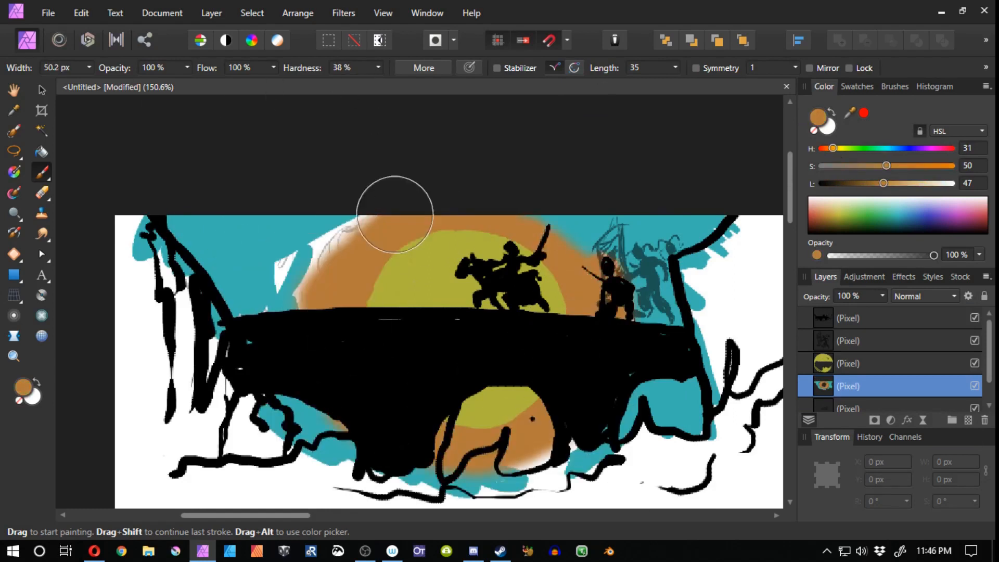
drag(395, 214, 339, 297)
Repaint the teal (hue 179) around the glow's outer edge in the sky and below the bridge.
click(886, 148)
drag(286, 237, 289, 291)
drag(592, 421, 460, 492)
Blend the orange glow's edges into the teal sky with the Paint Mixer Brush.
click(14, 193)
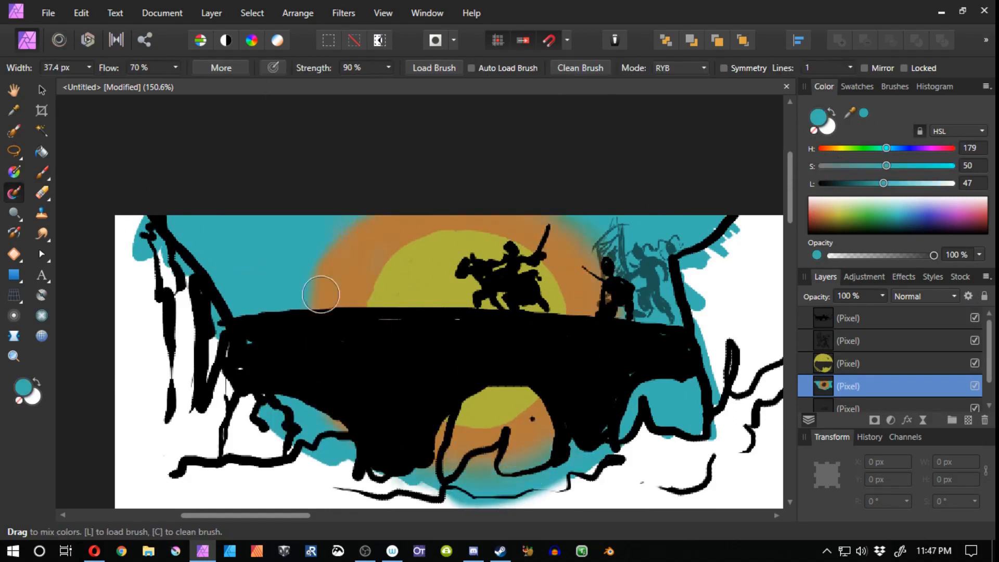
drag(321, 294, 354, 229)
drag(594, 232, 565, 224)
drag(710, 276, 688, 282)
On a new pixel layer beneath the figures, paint the structure behind the soldier dark brown and the crowd grey.
click(848, 341)
click(968, 420)
drag(849, 341, 848, 367)
key(b)
alt+click(448, 235)
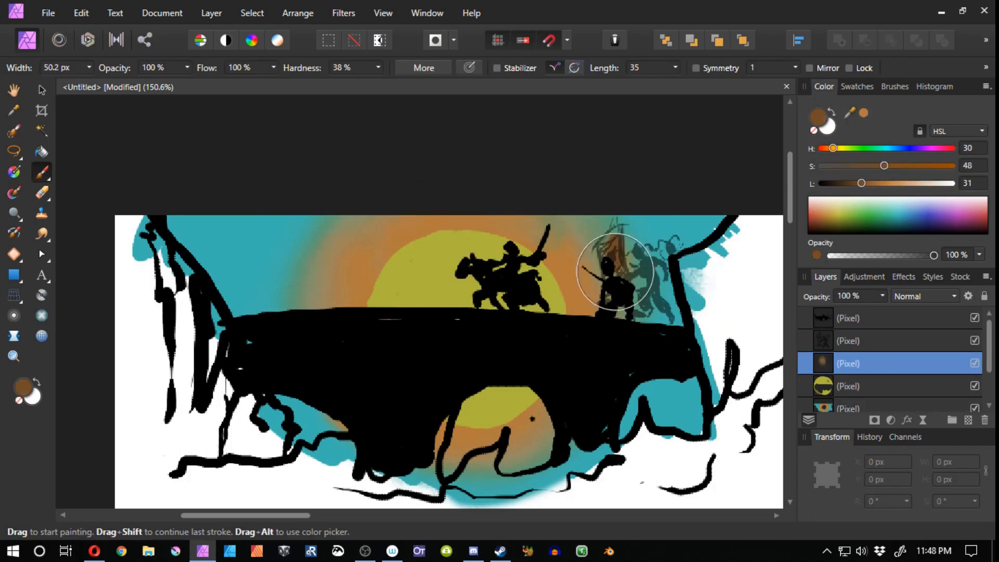
drag(607, 263, 616, 242)
mouse_move(885, 165)
mouse_down()
mouse_move(843, 166)
mouse_move(894, 183)
mouse_up()
drag(678, 249, 646, 309)
Paint the cliffs on both sides of the bridge tan (H 30, S 45, L 55).
click(881, 166)
drag(755, 224, 716, 322)
drag(716, 323, 448, 278)
drag(292, 359, 674, 358)
drag(250, 187, 364, 417)
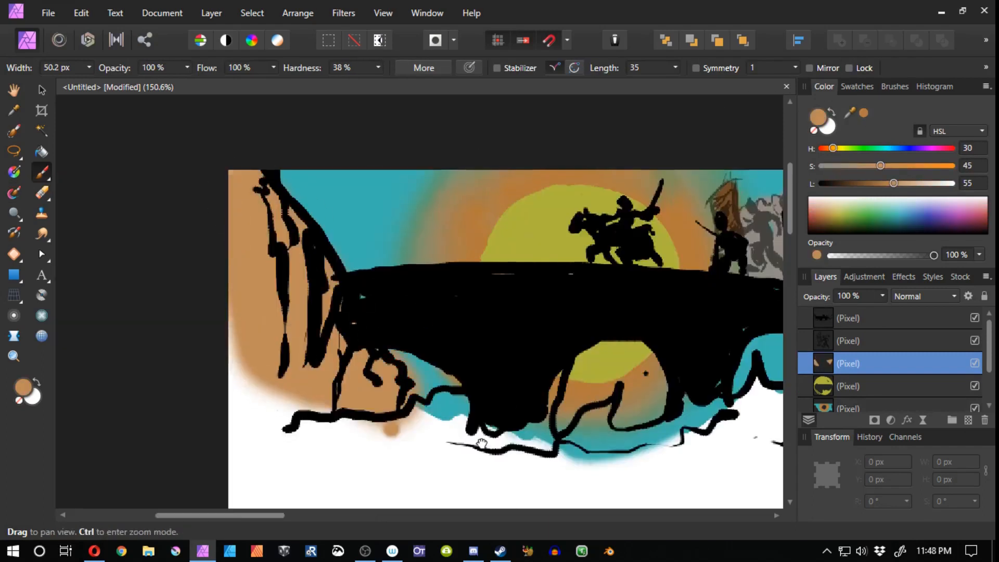
Sample the teal sky colour and paint the water around and below the bridge, reducing the brush to 30.8 px.
scroll(422, 318, down, 4)
alt+click(604, 338)
drag(700, 253, 632, 373)
key([)
key([)
key([)
mouse_move(676, 284)
mouse_down()
mouse_move(630, 341)
mouse_move(507, 372)
mouse_move(711, 411)
mouse_up()
mouse_move(745, 405)
mouse_down()
mouse_move(397, 377)
mouse_move(339, 385)
mouse_up()
drag(675, 327, 680, 380)
Raise the teal's lightness to 72 and paint lighter ripples across the water.
drag(898, 183, 915, 183)
drag(521, 359, 539, 372)
drag(530, 401, 590, 387)
drag(710, 328, 671, 364)
drag(458, 390, 370, 388)
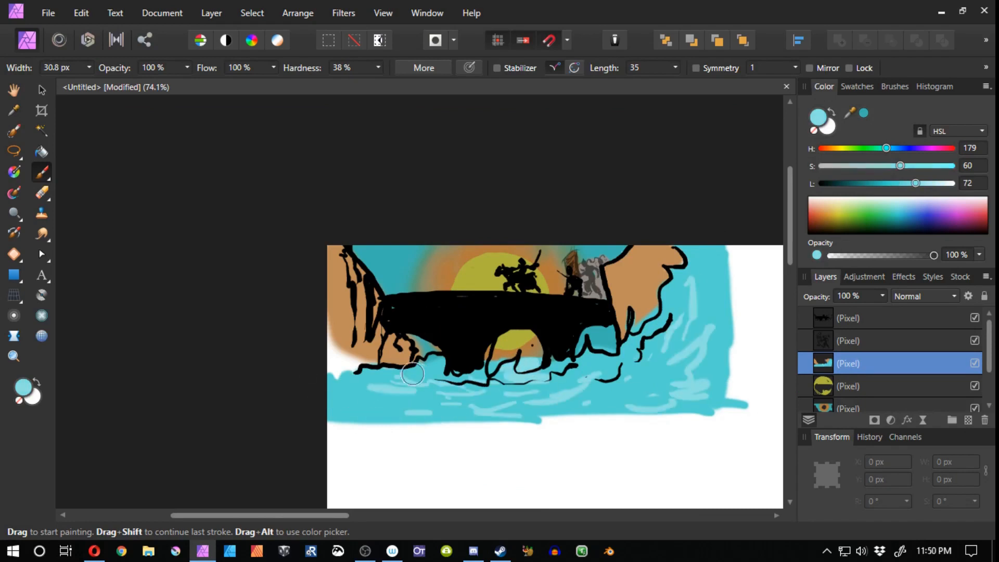
Lighten the blue further and add paler highlight patches to the water below the bridge.
drag(914, 183, 927, 183)
drag(559, 395, 590, 389)
drag(674, 388, 702, 390)
Sample the glow's orange, raise its saturation to 75, and paint orange reflections on the water.
drag(850, 113, 542, 346)
click(863, 113)
drag(883, 165, 919, 166)
drag(558, 399, 582, 387)
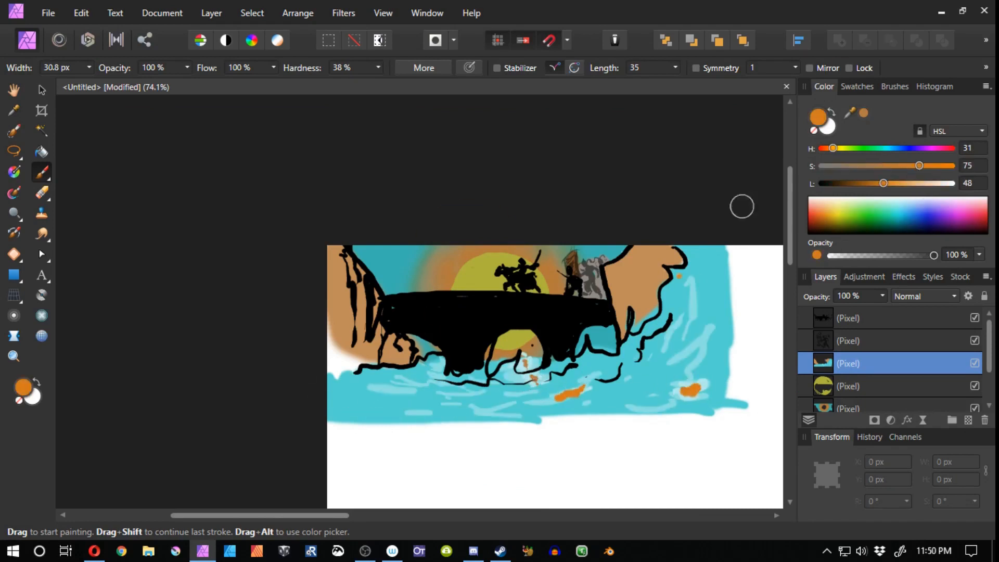
Add yellow and white highlights inside the orange reflections, sampling the yellow from the sun.
drag(850, 113, 512, 338)
click(863, 113)
drag(883, 184, 952, 183)
scroll(523, 363, up, 4)
drag(531, 366, 531, 375)
drag(546, 393, 554, 404)
drag(615, 427, 639, 423)
scroll(530, 366, down, 3)
click(606, 391)
key(z)
scroll(458, 333, up, 1)
drag(464, 319, 448, 371)
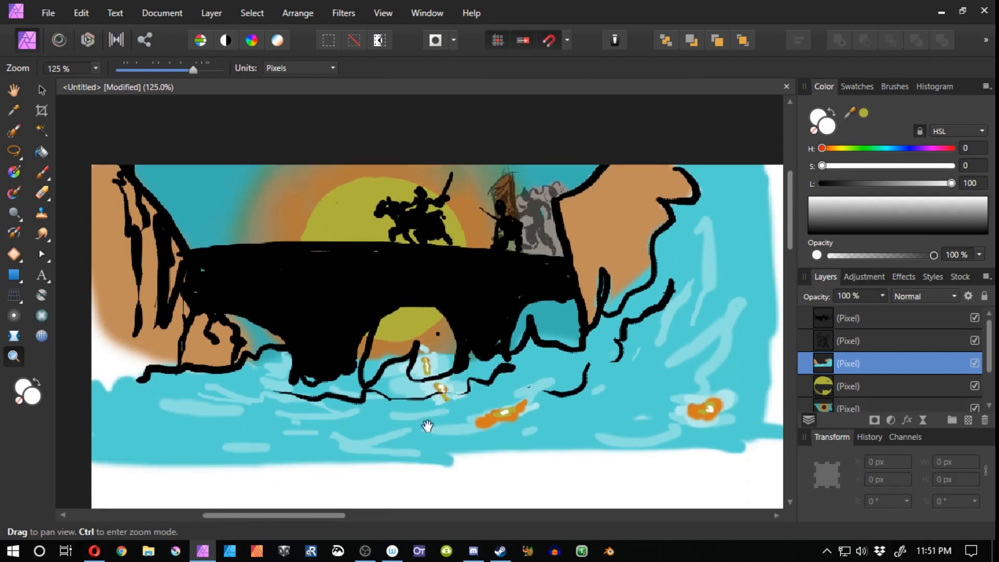
Switch to OBS and resize the Display Capture source to fill the preview canvas.
click(365, 551)
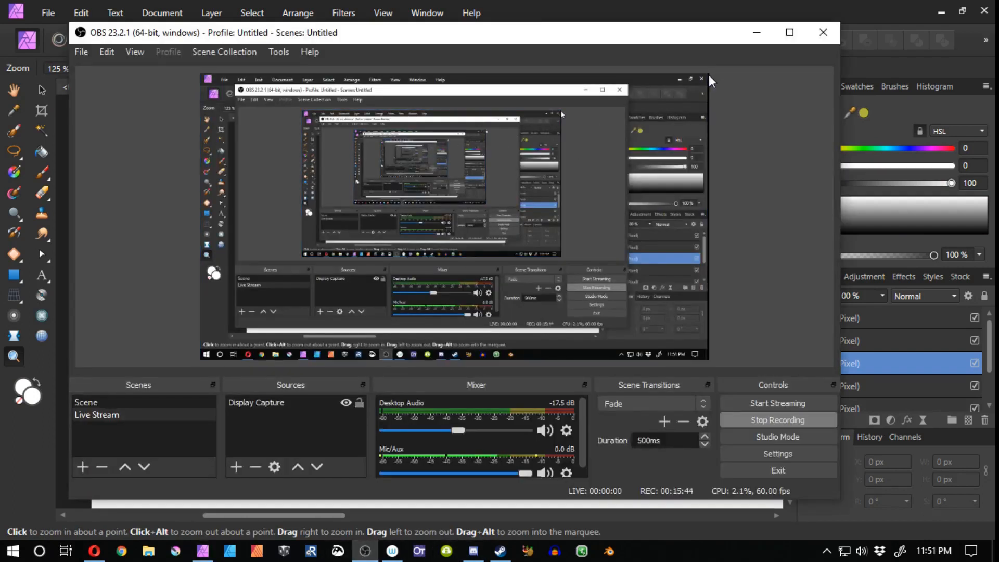
drag(705, 76, 712, 49)
drag(716, 1, 710, 16)
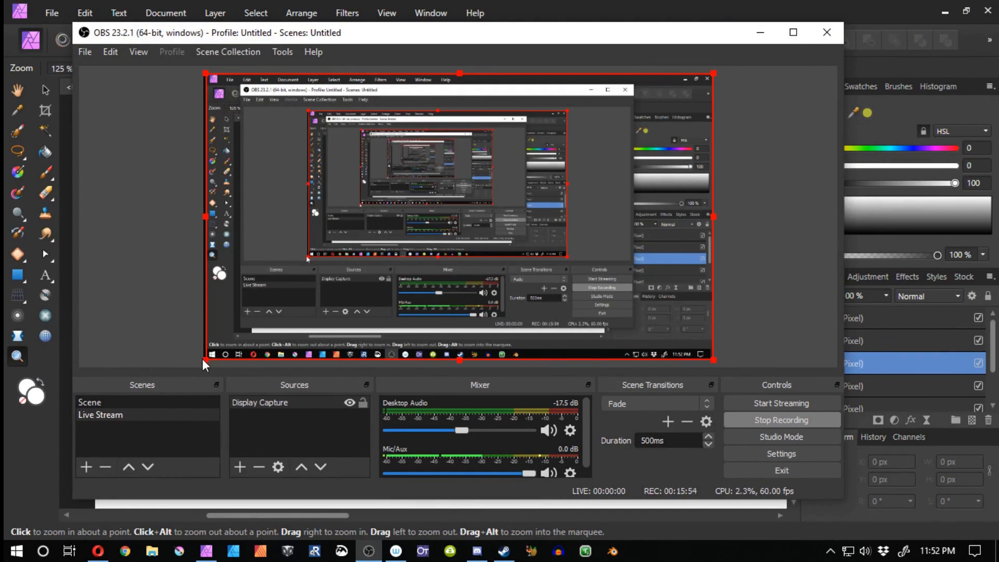
drag(203, 361, 237, 334)
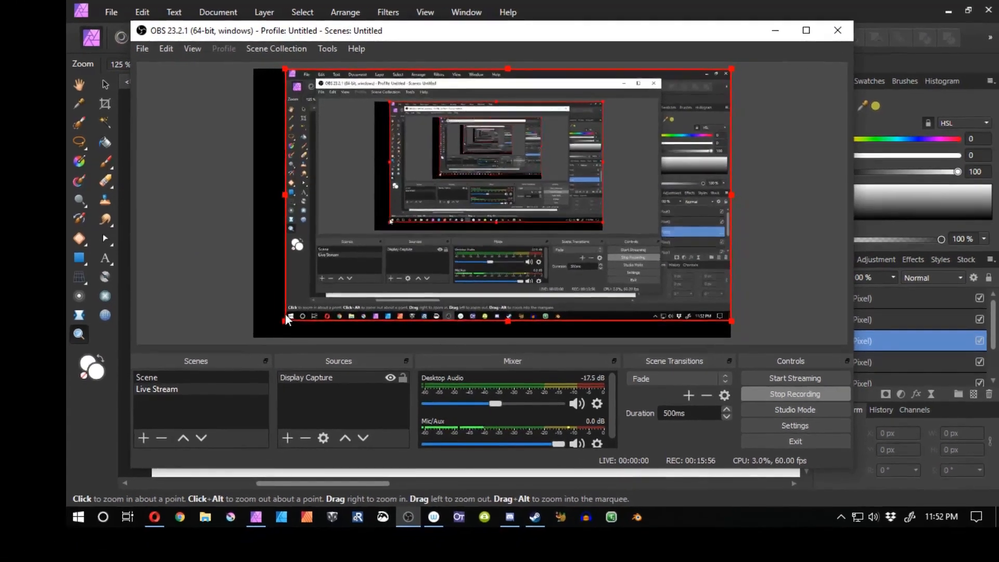
drag(286, 313, 251, 321)
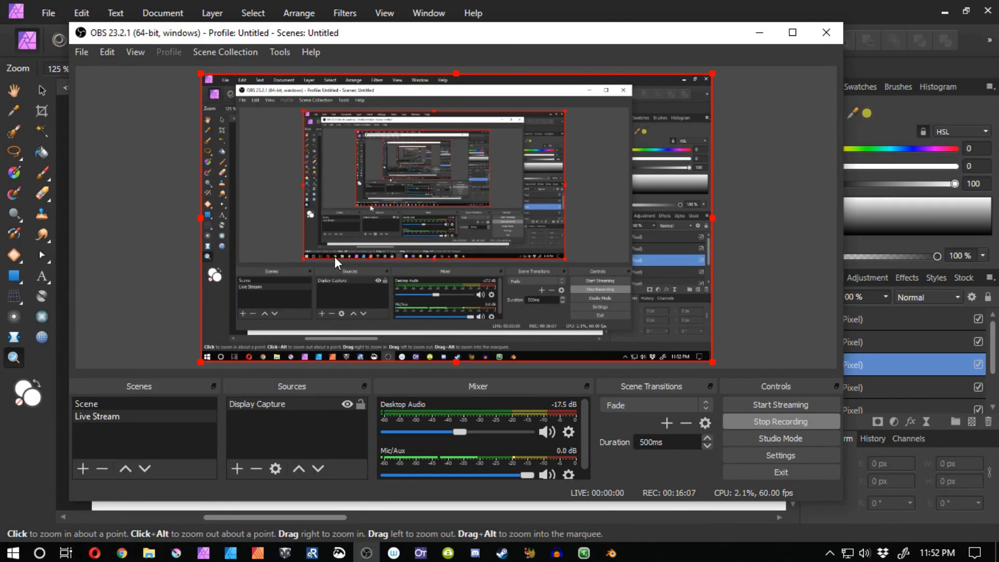
Return to Affinity Photo and paint small white highlights on the water near the orange reflection and the cliff.
click(94, 553)
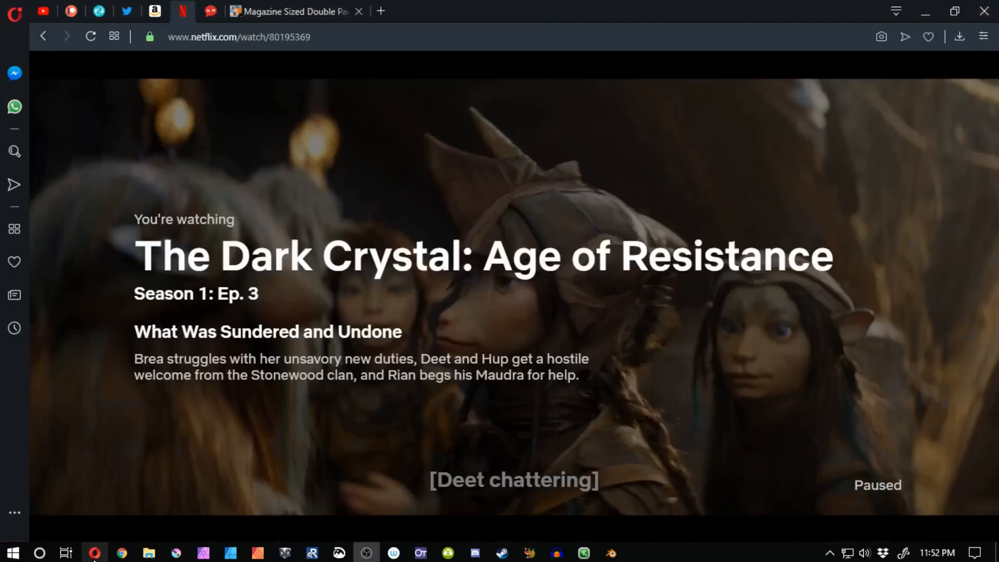
click(204, 554)
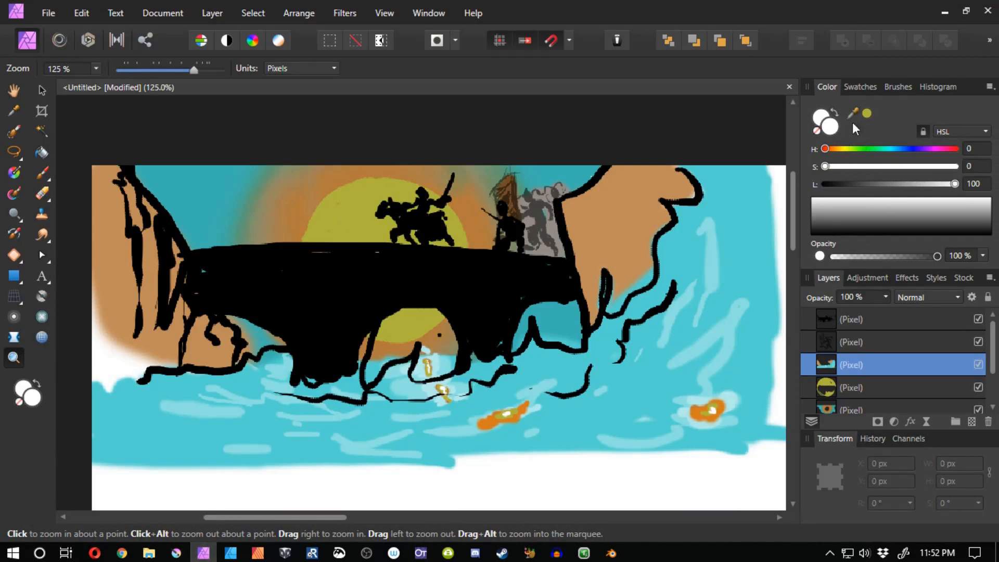
drag(853, 114, 532, 405)
key(b)
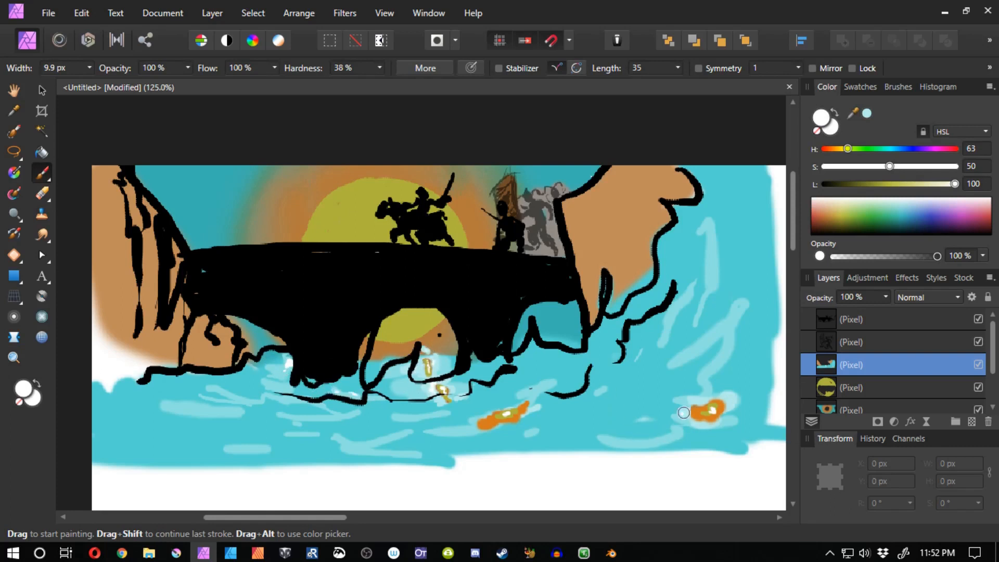
mouse_move(689, 413)
mouse_down()
mouse_move(700, 408)
mouse_move(682, 402)
mouse_up()
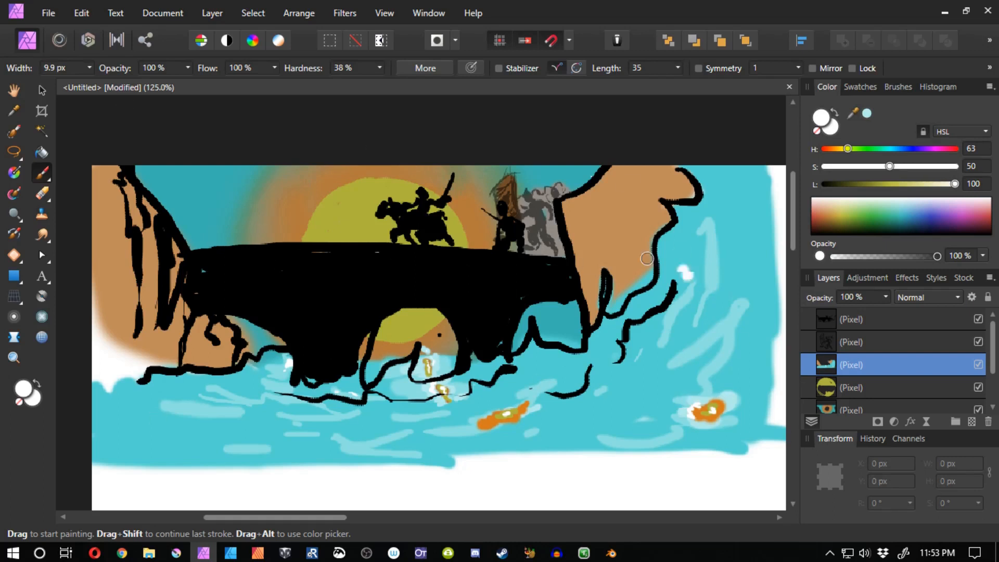
Group all the pixel layers and name the group "Awesome Thumbnail".
scroll(582, 270, down, 4)
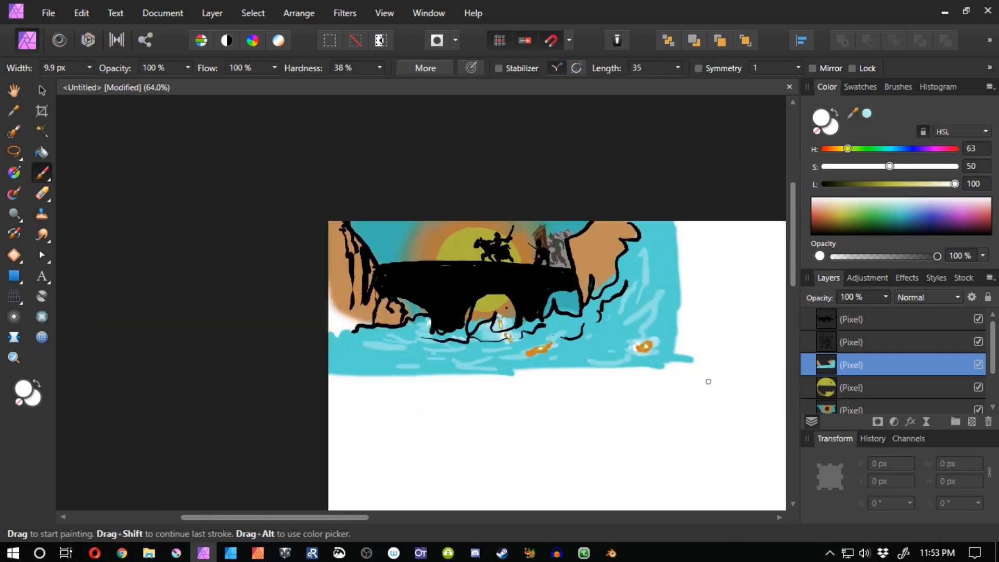
click(860, 318)
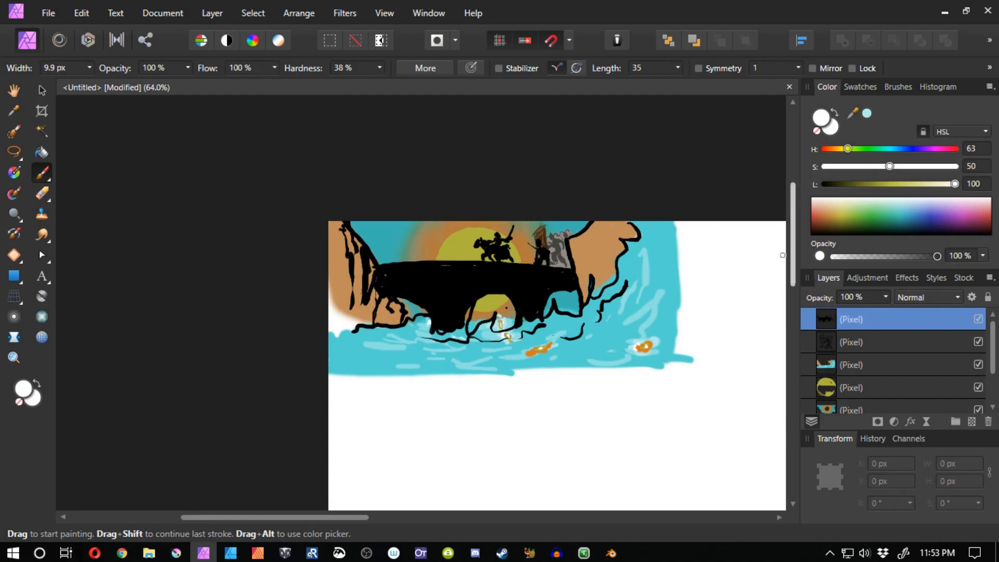
scroll(927, 361, down, 2)
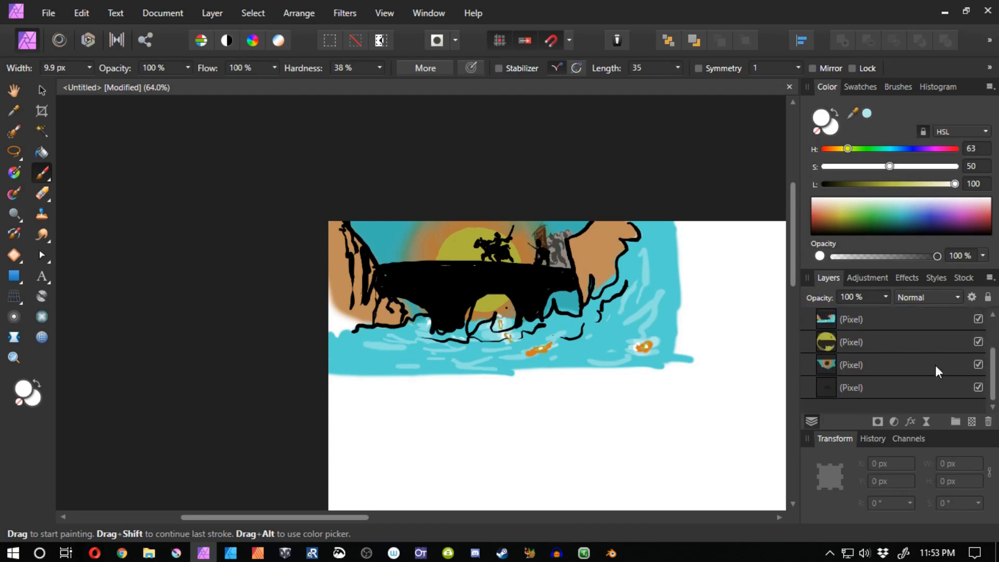
shift+click(874, 387)
key(ctrl+g)
double_click(867, 321)
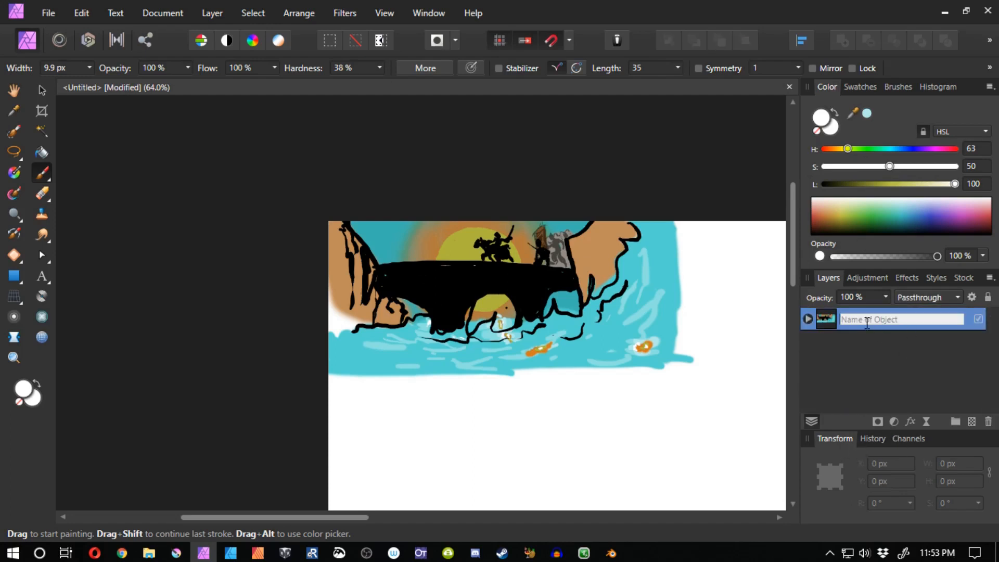
text(Awesome Thumbnail)
key(Return)
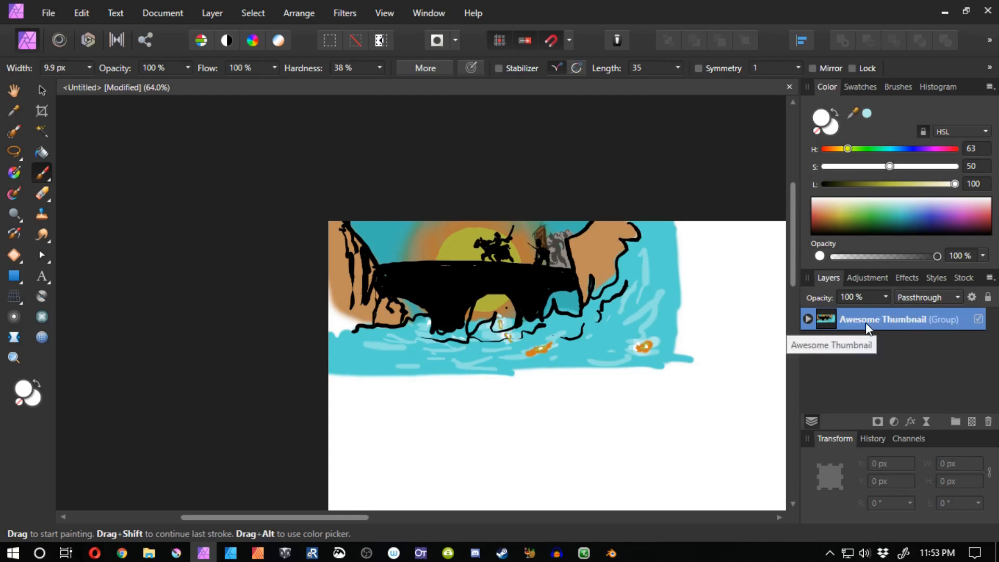
Save the document as "Amazing Thumbnail" in the Pictures > Affinity > Large Thumbnails folder.
click(56, 11)
click(52, 223)
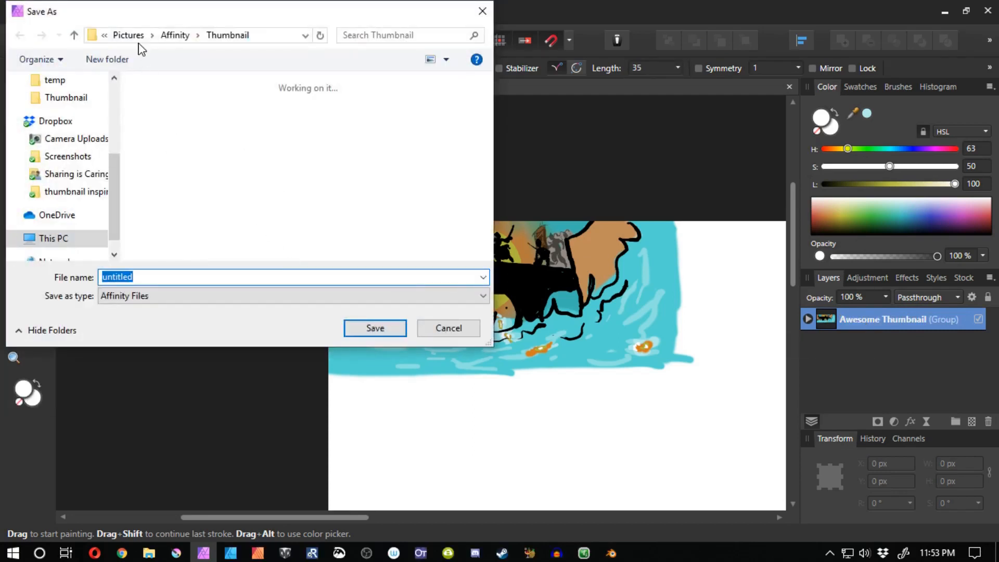
click(139, 37)
double_click(174, 118)
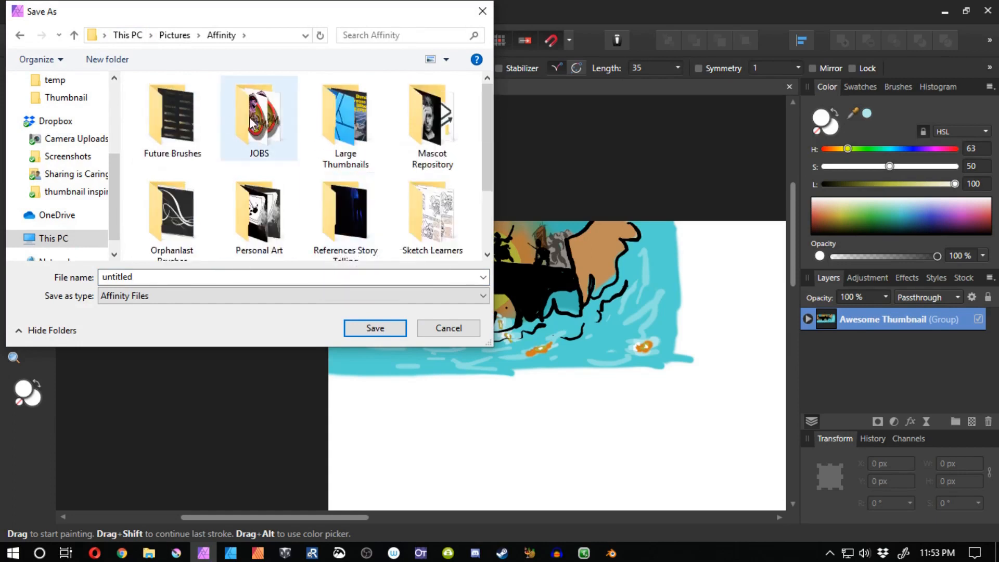
double_click(333, 117)
double_click(251, 277)
text(Amazing Thumbna)
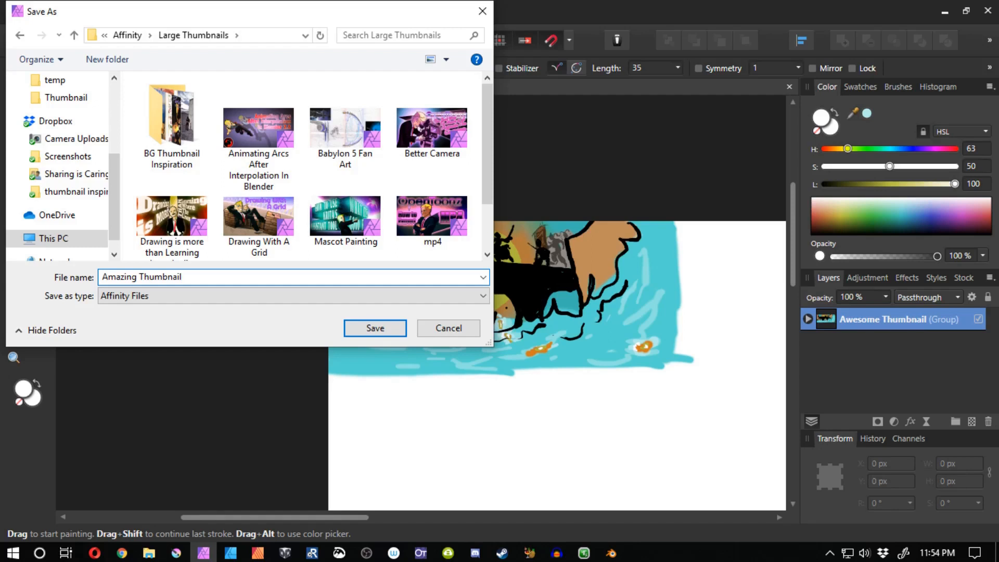
key(Return)
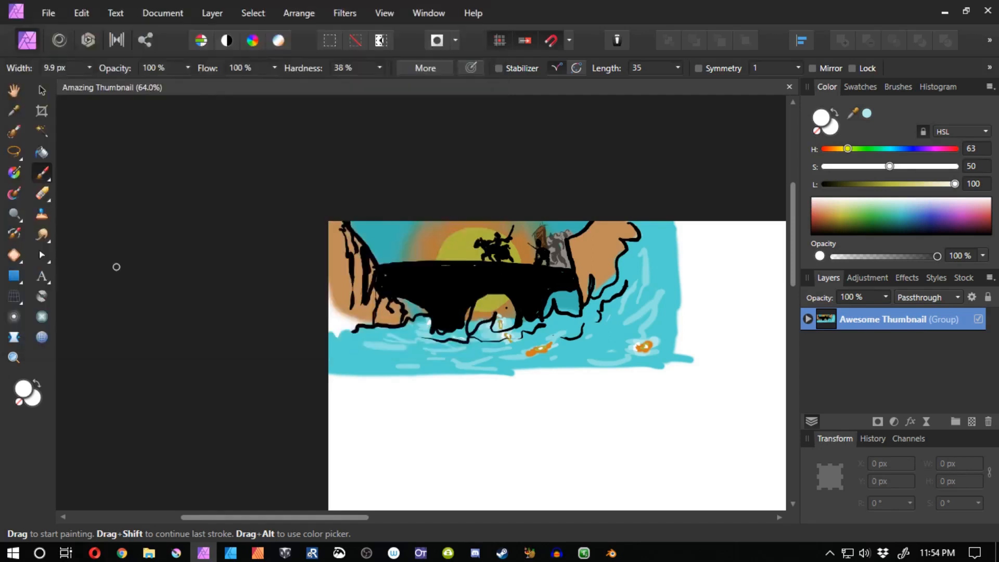
Move the empty pixel layer out of the "Awesome Thumbnail" group to above it, and set the brush colour's lightness to 0.
mouse_move(397, 471)
mouse_down()
mouse_move(281, 361)
mouse_move(401, 321)
mouse_up()
click(809, 319)
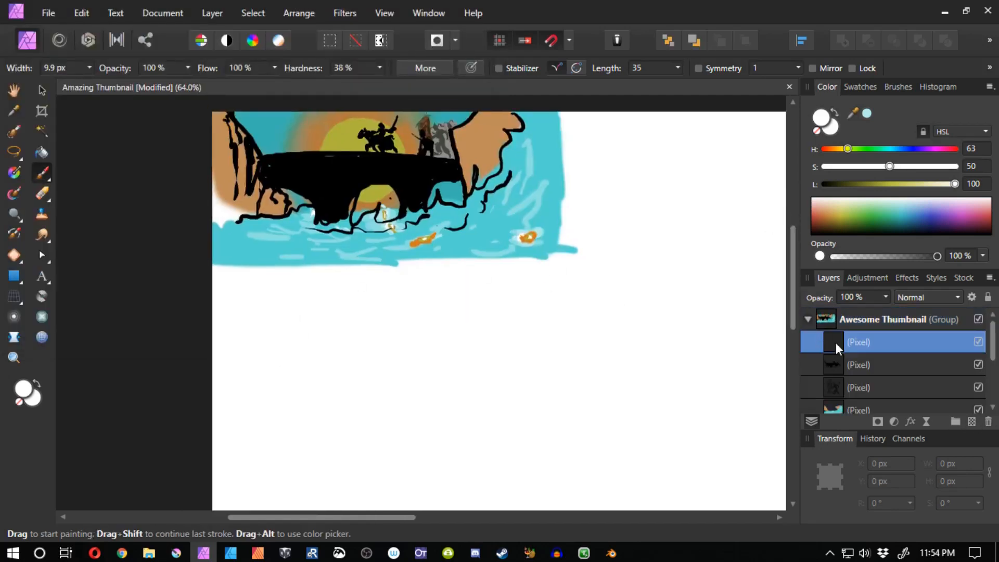
drag(835, 344, 826, 317)
click(808, 342)
drag(847, 185, 824, 184)
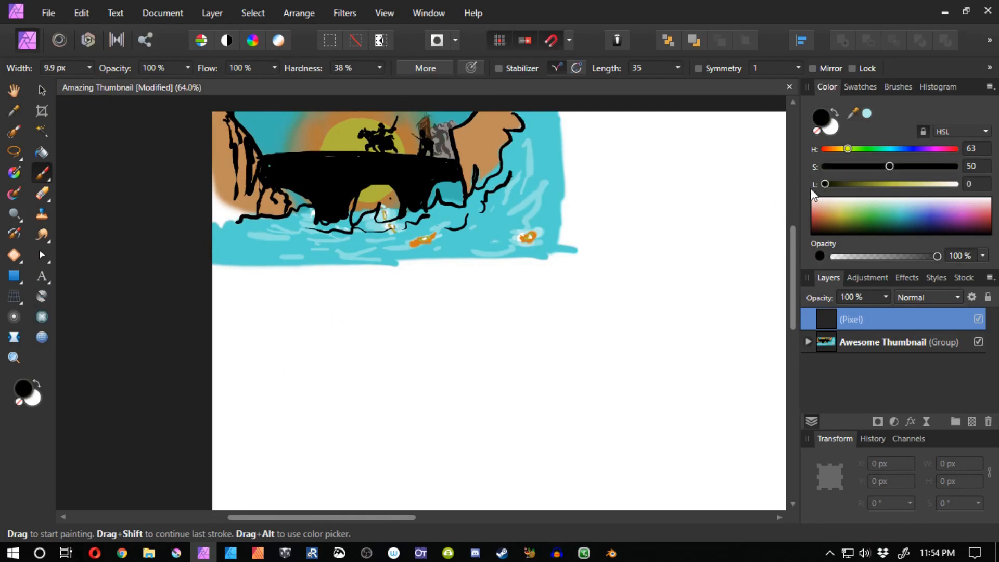
Sketch a bridge in the blank area below the thumbnail, with one long curved top line and three arches under it.
drag(276, 395, 621, 359)
mouse_move(325, 431)
mouse_down()
mouse_move(282, 382)
mouse_move(338, 326)
mouse_move(394, 361)
mouse_move(511, 367)
mouse_move(576, 357)
mouse_up()
drag(401, 416, 319, 374)
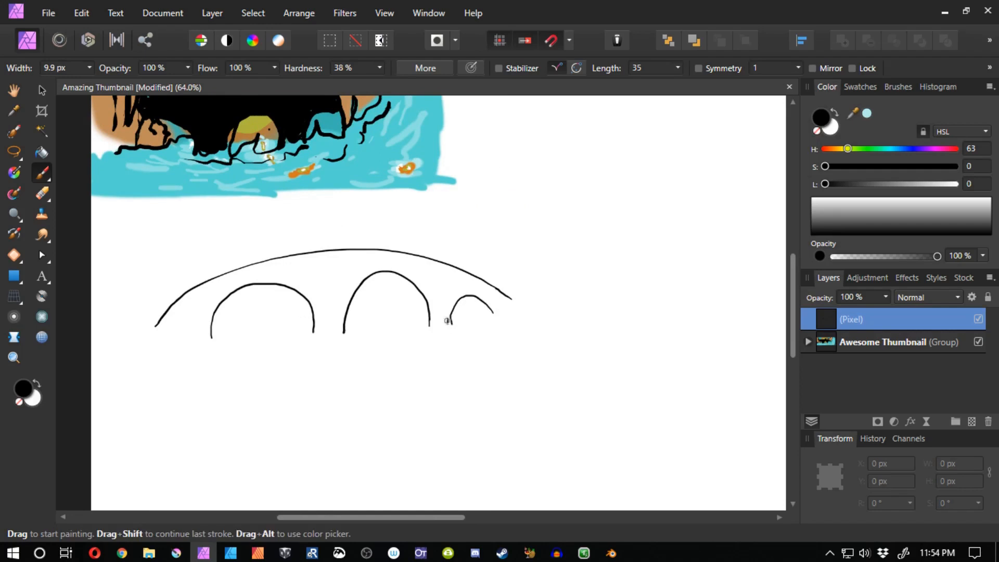
drag(446, 312, 507, 217)
mouse_move(566, 328)
mouse_down()
mouse_move(259, 338)
mouse_move(242, 356)
mouse_up()
drag(531, 232, 538, 438)
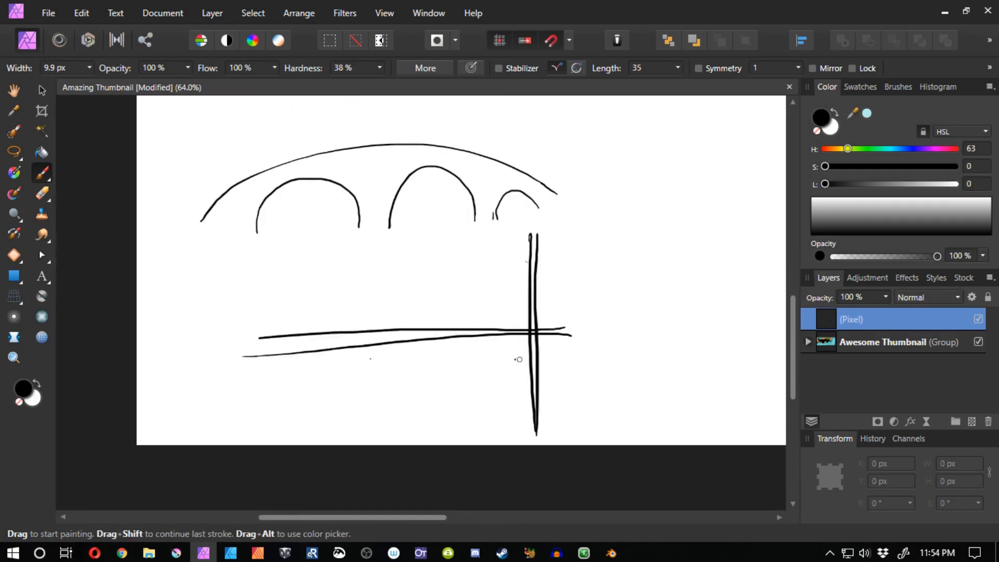
key(ctrl+z)
key(ctrl+z)
key(ctrl+z)
key(ctrl+z)
Sketch two slanted bridge deck lines below the arches and a tall, narrow pylon with a small cap at their upper end.
drag(590, 308, 458, 371)
drag(552, 294, 414, 359)
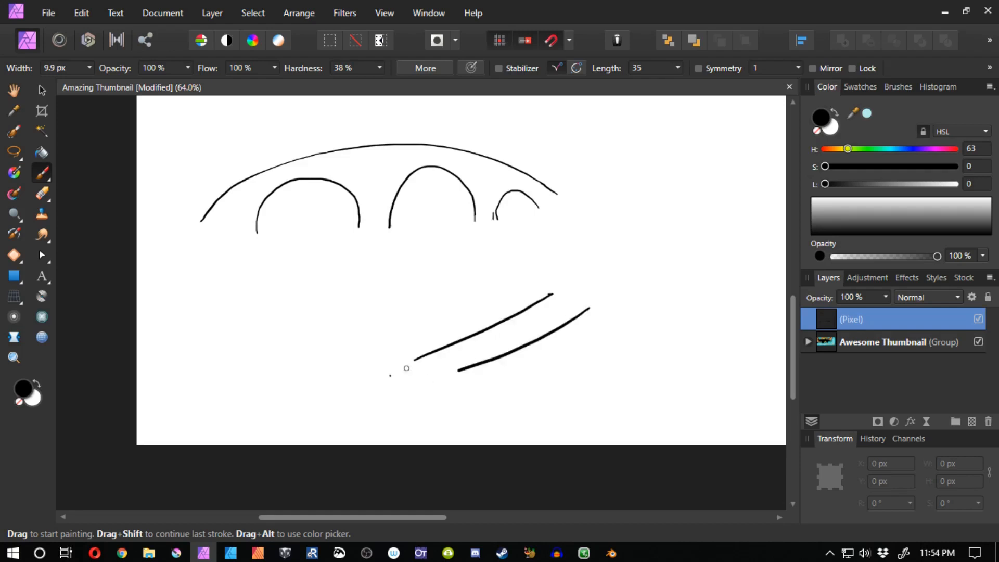
mouse_move(583, 221)
mouse_down()
mouse_move(596, 414)
mouse_move(618, 427)
mouse_up()
drag(586, 156, 596, 232)
mouse_move(580, 162)
mouse_down()
mouse_move(587, 241)
mouse_move(527, 198)
mouse_up()
drag(538, 240, 523, 171)
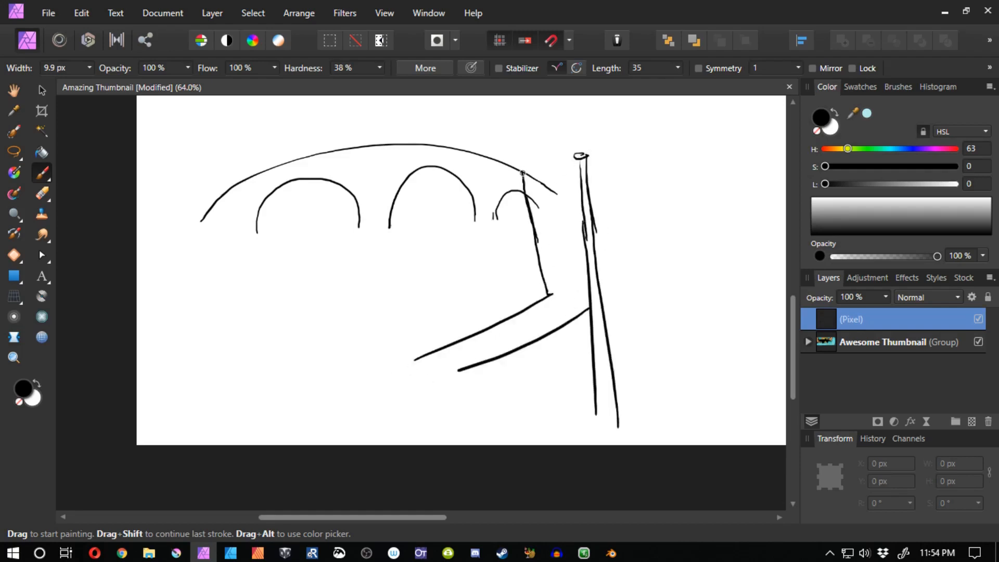
key(ctrl+z)
key(ctrl+z)
Lasso the arched bridge sketch, delete it and clear the selection.
key(e)
key(l)
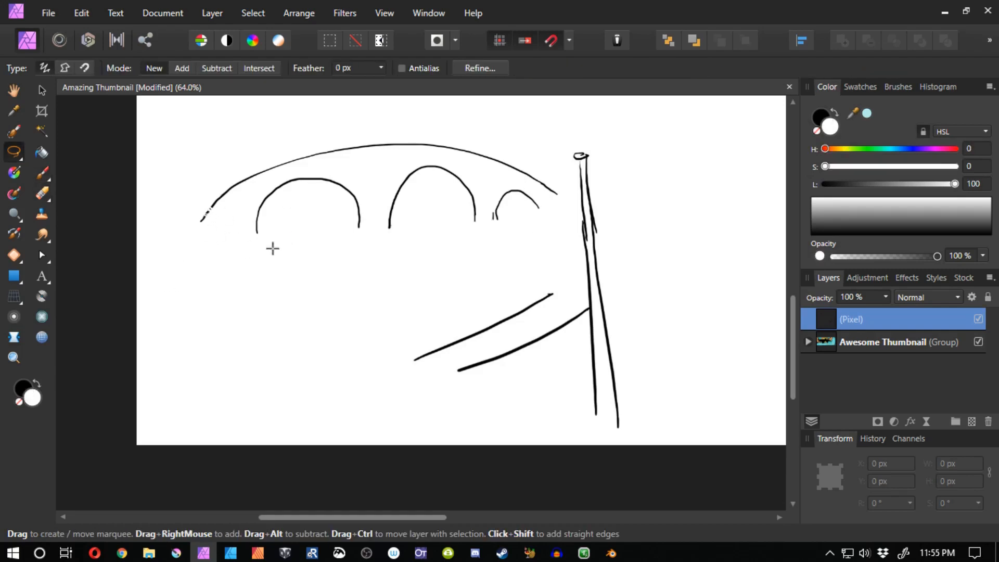
mouse_move(285, 239)
mouse_down()
mouse_move(569, 189)
mouse_move(343, 241)
mouse_up()
key(Delete)
key(ctrl+d)
Extend the slanted deck past the pylon with the brush, bringing its edges to a point and drawing the near end's edge.
key(b)
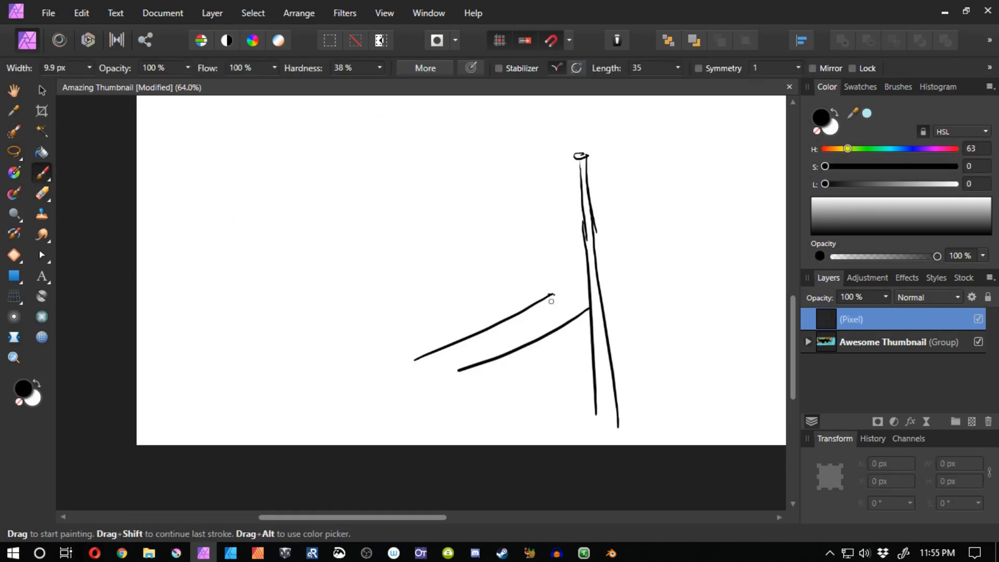
drag(549, 295, 656, 238)
key(ctrl+z)
mouse_move(602, 300)
mouse_down()
mouse_move(670, 232)
mouse_move(585, 270)
mouse_up()
drag(458, 371, 398, 373)
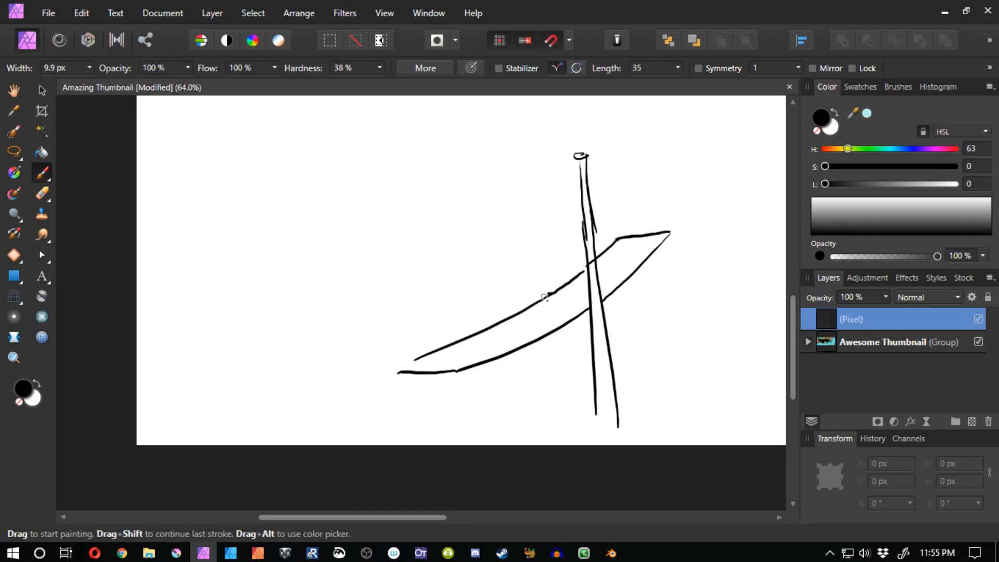
key(ctrl+z)
mouse_move(553, 293)
mouse_down()
mouse_move(533, 160)
mouse_move(545, 296)
mouse_up()
key(ctrl+z)
Sketch a second pylon behind the deck, with its legs continuing below the deck.
drag(557, 332, 565, 418)
drag(563, 329, 573, 410)
key(space)
drag(586, 345, 511, 418)
Draw fans of slanted cables from both pylons down to the far side of the deck.
drag(512, 238, 562, 333)
drag(512, 244, 555, 335)
drag(514, 264, 550, 341)
drag(528, 338, 531, 351)
drag(461, 248, 515, 323)
drag(464, 268, 509, 327)
drag(468, 293, 506, 340)
drag(475, 324, 498, 349)
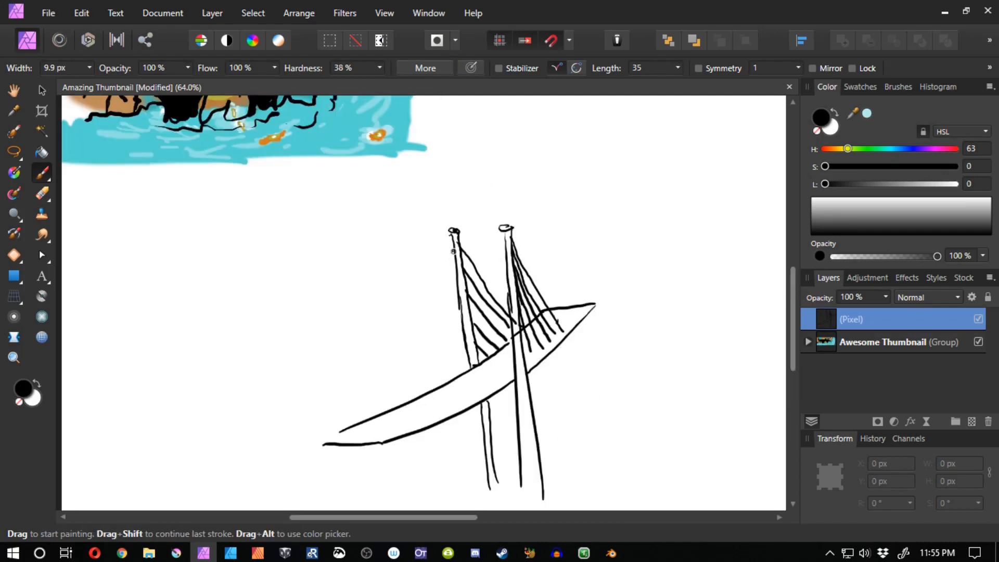
Draw fans of cables from the tops of both pylons down to the near part of the deck.
mouse_move(454, 251)
mouse_down()
mouse_move(381, 412)
mouse_move(406, 402)
mouse_up()
mouse_move(454, 255)
mouse_down()
mouse_move(427, 398)
mouse_move(444, 385)
mouse_up()
drag(458, 291, 457, 371)
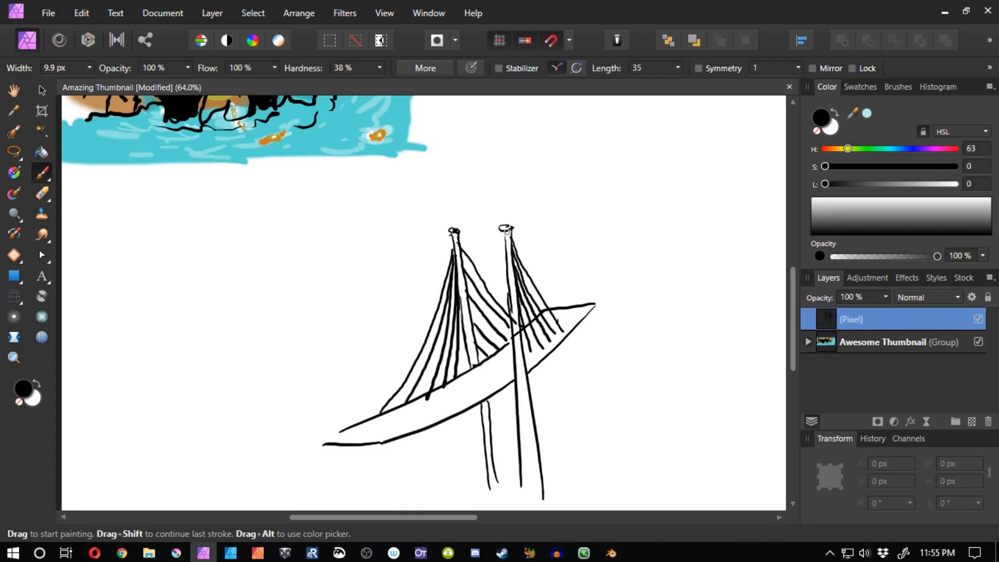
drag(503, 252, 424, 445)
key(ctrl+z)
drag(503, 250, 438, 423)
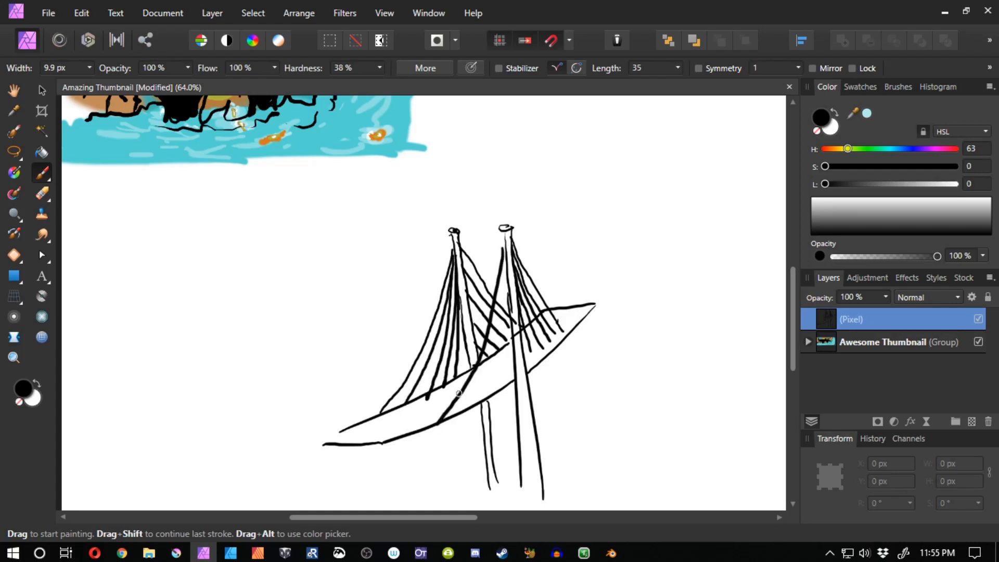
drag(508, 264, 462, 415)
mouse_move(510, 291)
mouse_down()
mouse_move(485, 392)
mouse_move(499, 391)
mouse_up()
key(ctrl+z)
Sketch a tall pylon at the far end of the deck and the legs of its rear partner beneath the deck.
drag(571, 235, 581, 242)
key(ctrl+z)
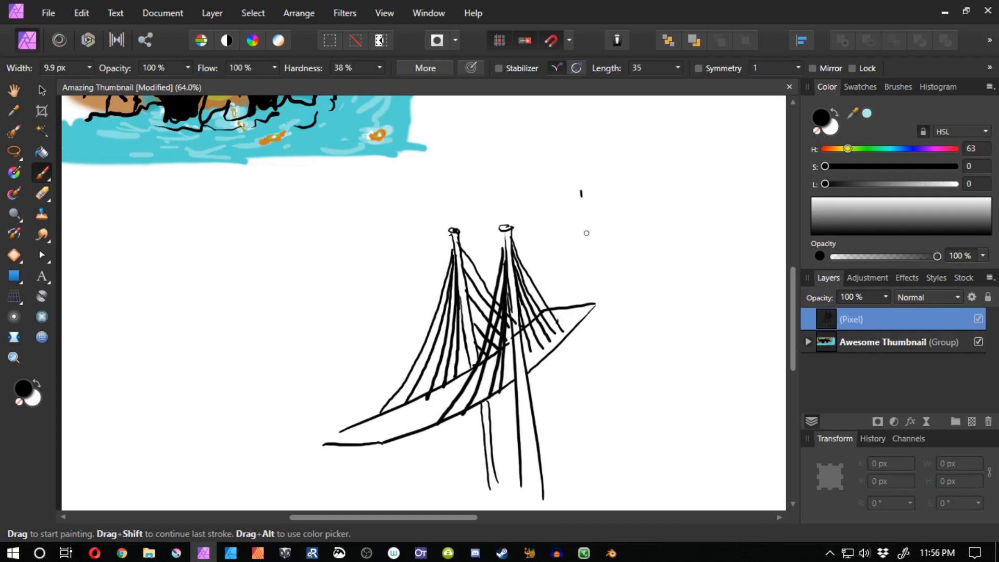
drag(582, 193, 597, 405)
drag(591, 270, 605, 430)
mouse_move(584, 182)
mouse_down()
mouse_move(603, 406)
mouse_move(588, 188)
mouse_up()
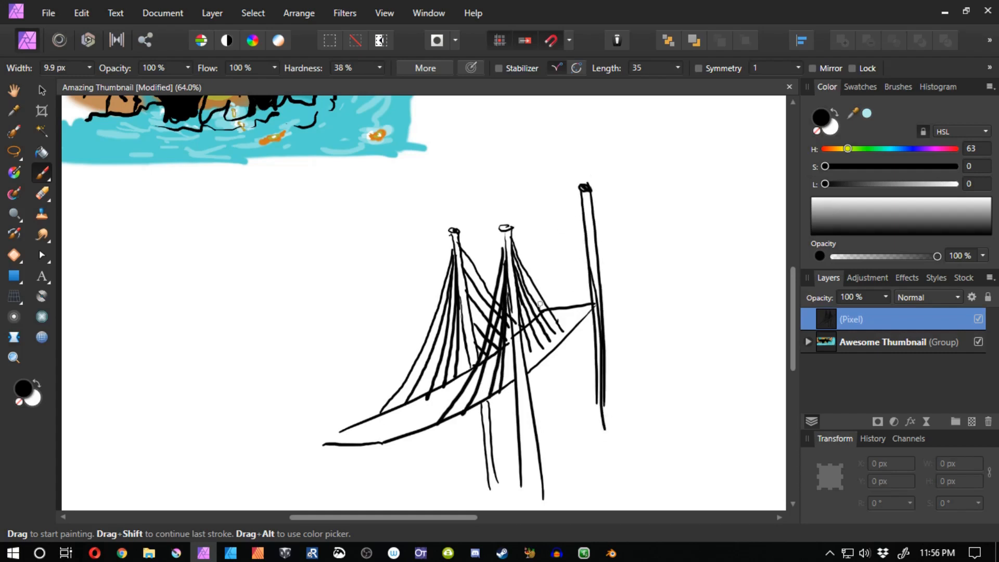
mouse_move(544, 312)
mouse_down()
mouse_move(528, 193)
mouse_move(547, 452)
mouse_up()
drag(548, 357, 559, 435)
Draw cables fanning down both sides of the far front pylon, undoing the strokes that miss.
drag(577, 202, 581, 203)
drag(584, 193, 568, 320)
key(ctrl+z)
mouse_move(583, 204)
mouse_down()
mouse_move(578, 315)
mouse_move(590, 315)
mouse_up()
key(ctrl+z)
mouse_move(593, 208)
mouse_down()
mouse_move(608, 308)
mouse_move(614, 294)
mouse_up()
drag(594, 212, 620, 281)
drag(541, 272, 560, 302)
key(ctrl+z)
key(ctrl+z)
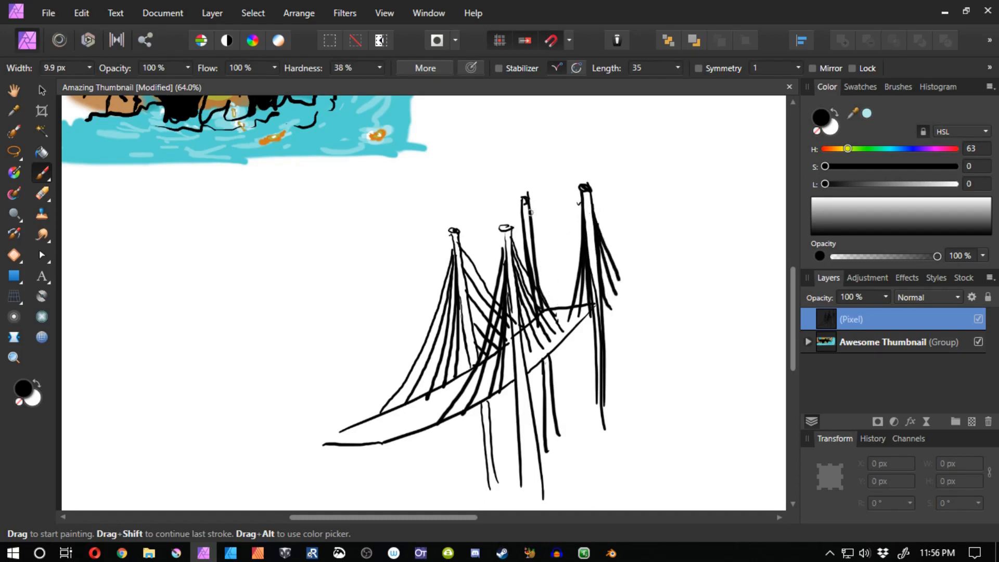
Add sagging cables between the two far pylons and extend both deck edges upward beyond them.
mouse_move(533, 219)
mouse_down()
mouse_move(560, 305)
mouse_move(554, 291)
mouse_move(568, 283)
mouse_up()
key(ctrl+z)
drag(544, 264, 579, 271)
drag(547, 308, 597, 251)
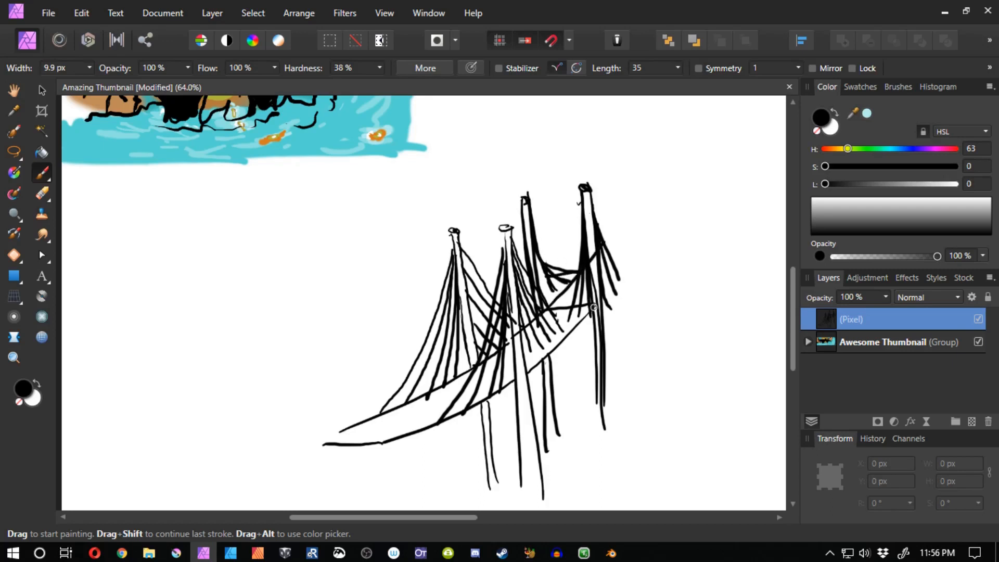
drag(595, 303, 649, 233)
Lasso the whole cable bridge sketch, delete it and clear the selection.
key(l)
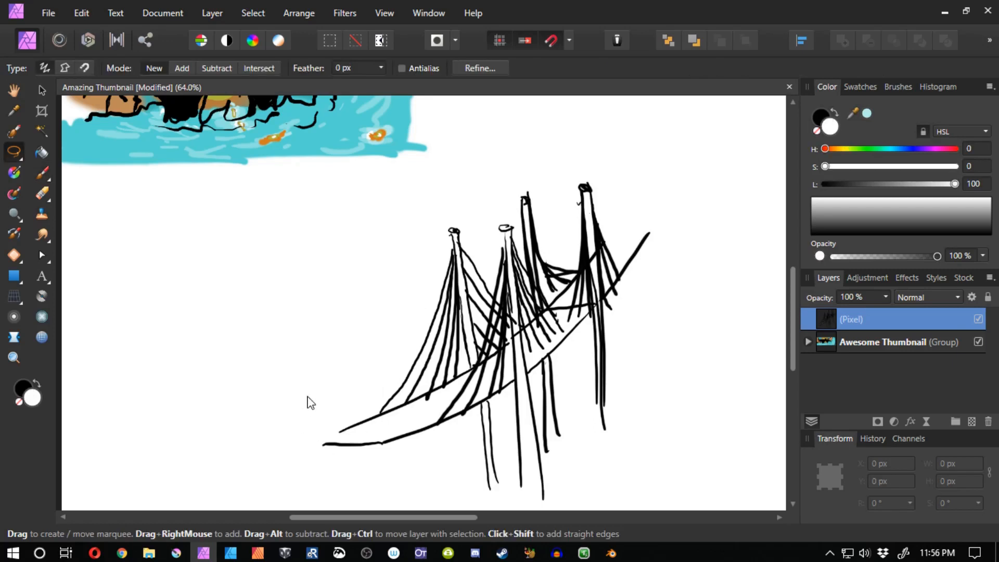
mouse_move(310, 390)
mouse_down()
mouse_move(662, 401)
mouse_move(331, 448)
mouse_up()
key(Delete)
mouse_move(517, 408)
mouse_down()
mouse_move(479, 415)
mouse_move(491, 488)
mouse_up()
key(ctrl+d)
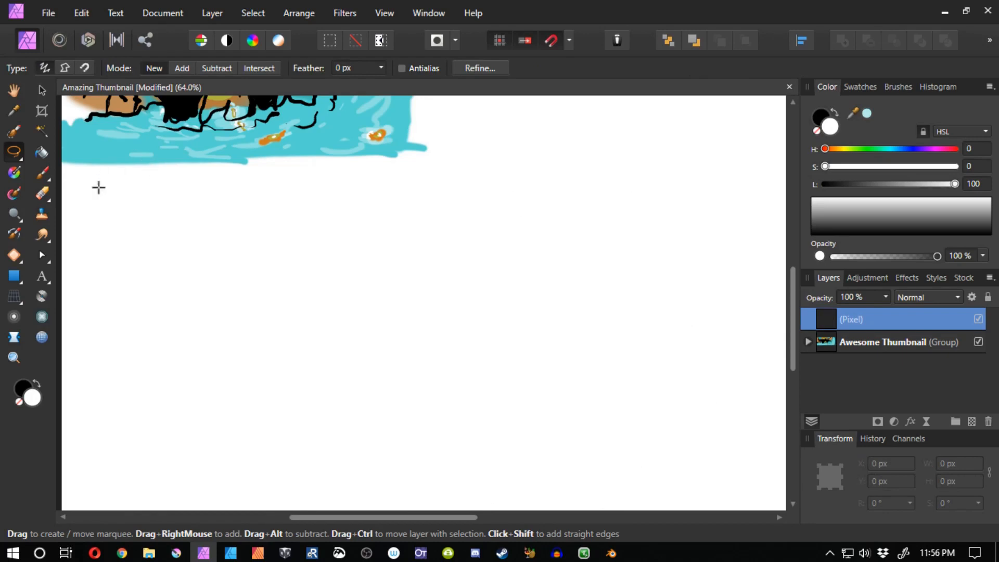
Draw a large black rectangular frame with the paint brush in the blank area below the thumbnail.
click(42, 173)
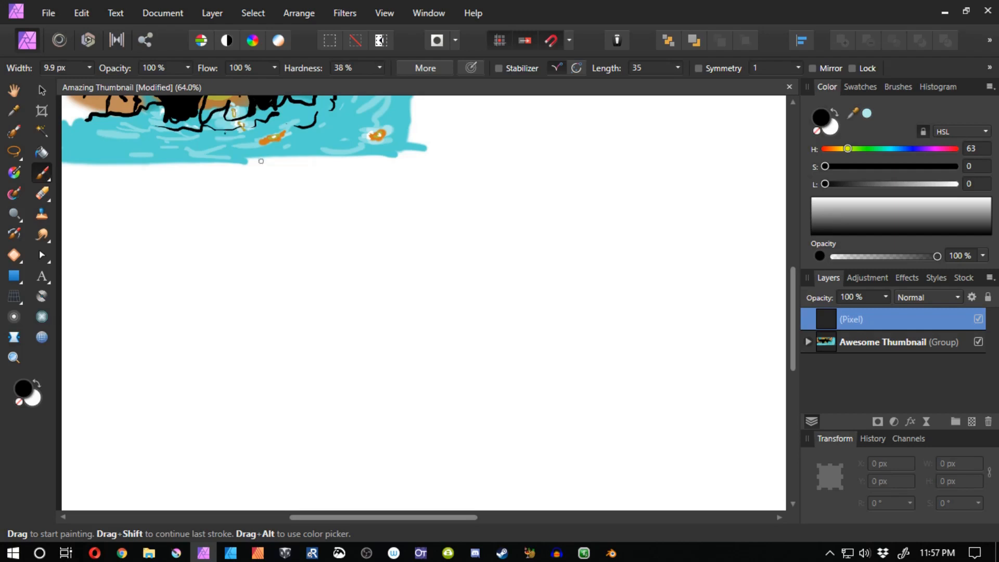
drag(333, 241, 332, 374)
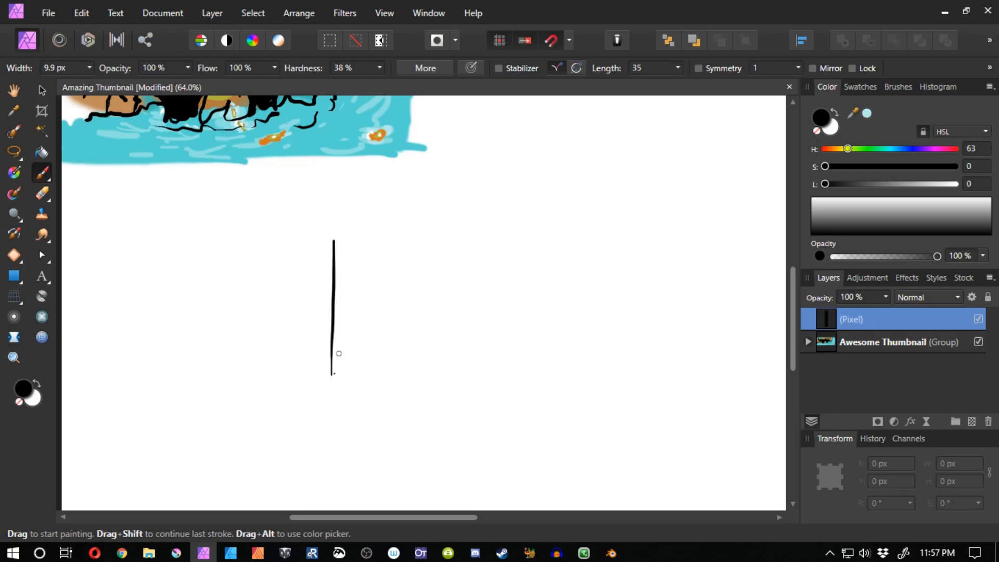
mouse_move(562, 230)
mouse_down()
mouse_move(569, 358)
mouse_move(556, 372)
mouse_move(567, 358)
mouse_move(322, 359)
mouse_up()
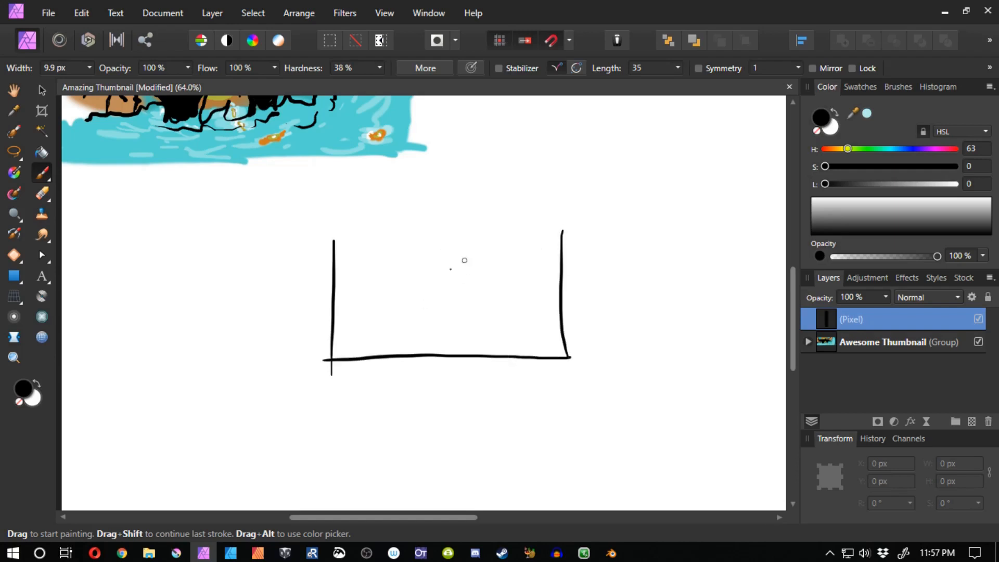
drag(567, 186, 252, 203)
drag(332, 201, 332, 244)
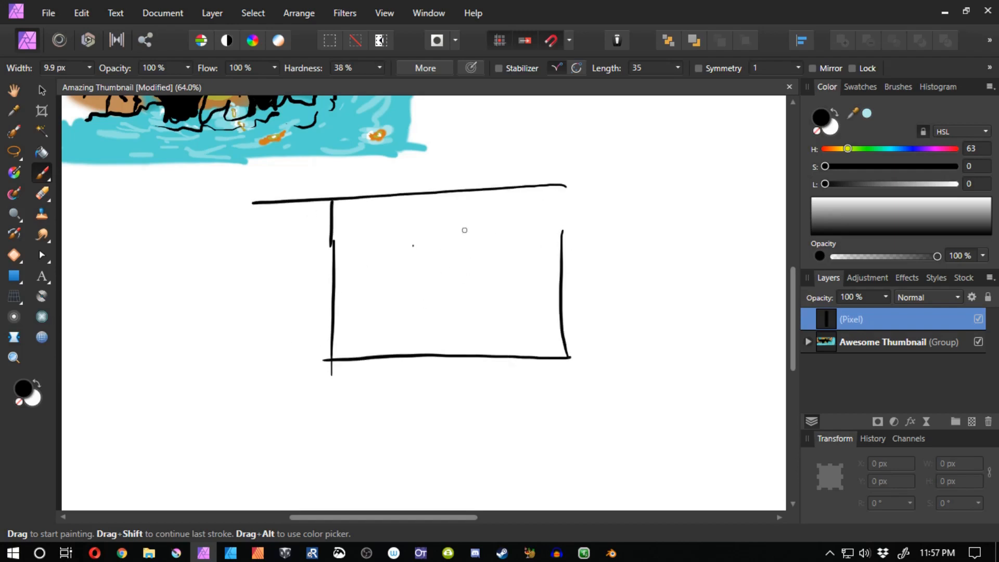
drag(565, 187, 561, 266)
Draw two black diagonals between opposite corners of the frame.
drag(563, 185, 320, 364)
drag(332, 200, 624, 384)
key(ctrl+z)
mouse_move(333, 201)
mouse_down()
mouse_move(540, 370)
mouse_move(601, 378)
mouse_up()
key(ctrl+z)
key(ctrl+z)
key(ctrl+z)
drag(333, 201, 621, 387)
Lasso and delete the line ends sticking out at the frame's upper-left and lower-right corners, and clear the selection.
key(l)
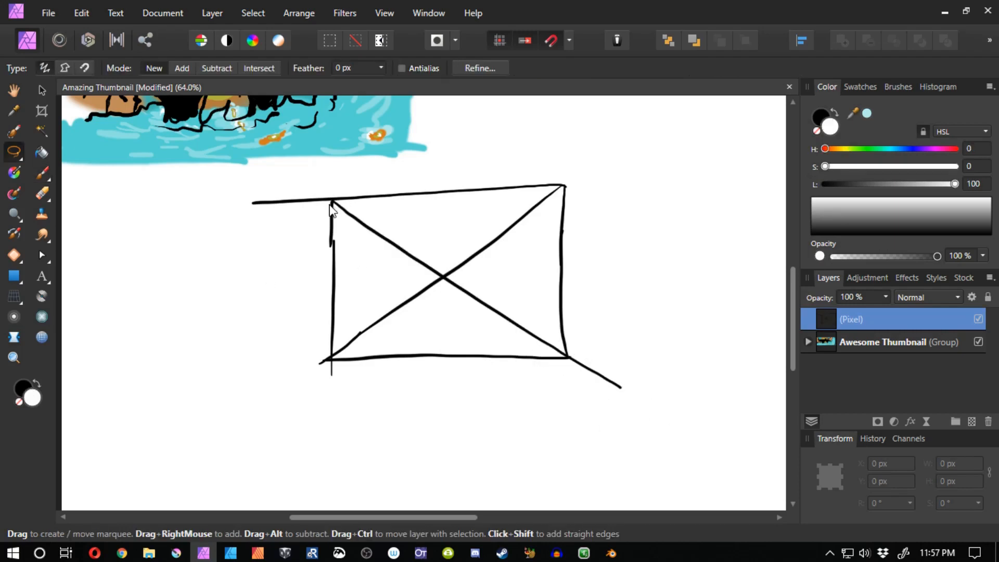
drag(259, 184, 249, 190)
key(Delete)
drag(572, 359, 586, 380)
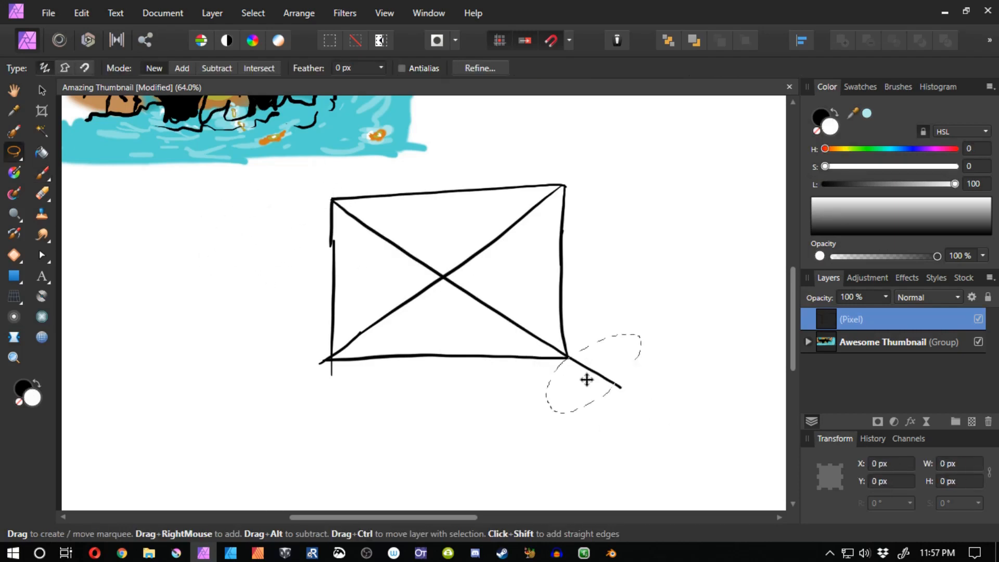
key(Delete)
key(ctrl+d)
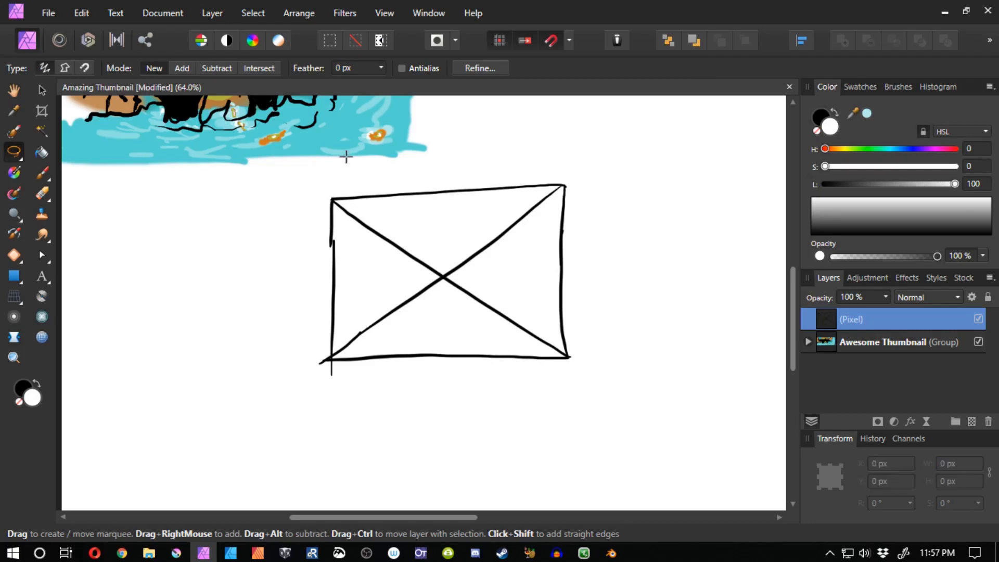
Draw horizontal and vertical black centre lines through the diagonals' crossing, trimming any excess with the lasso.
key(b)
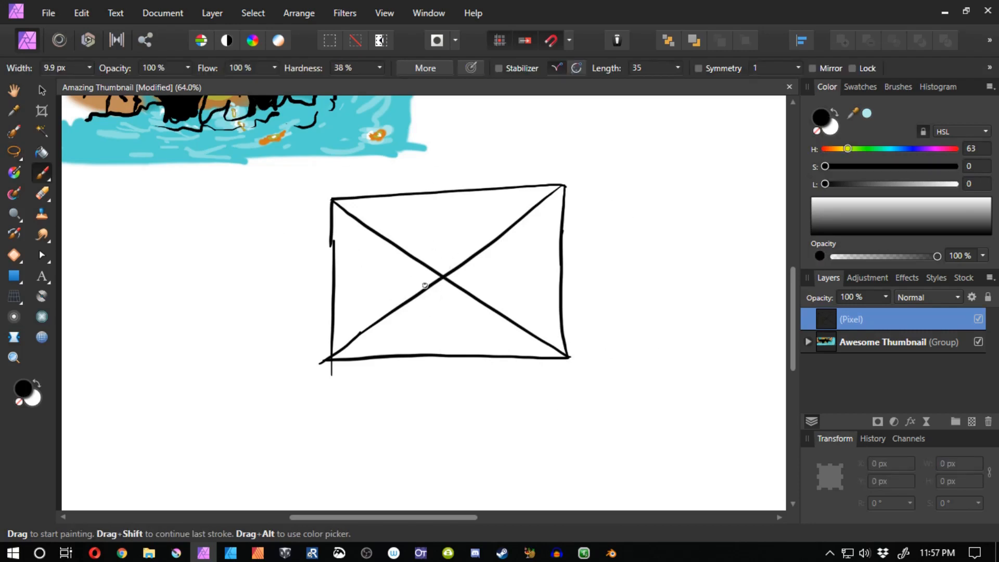
mouse_move(444, 276)
mouse_down()
mouse_move(441, 355)
mouse_move(445, 192)
mouse_move(387, 276)
mouse_move(584, 272)
mouse_move(561, 288)
mouse_up()
key(l)
key(Delete)
key(ctrl+d)
key(b)
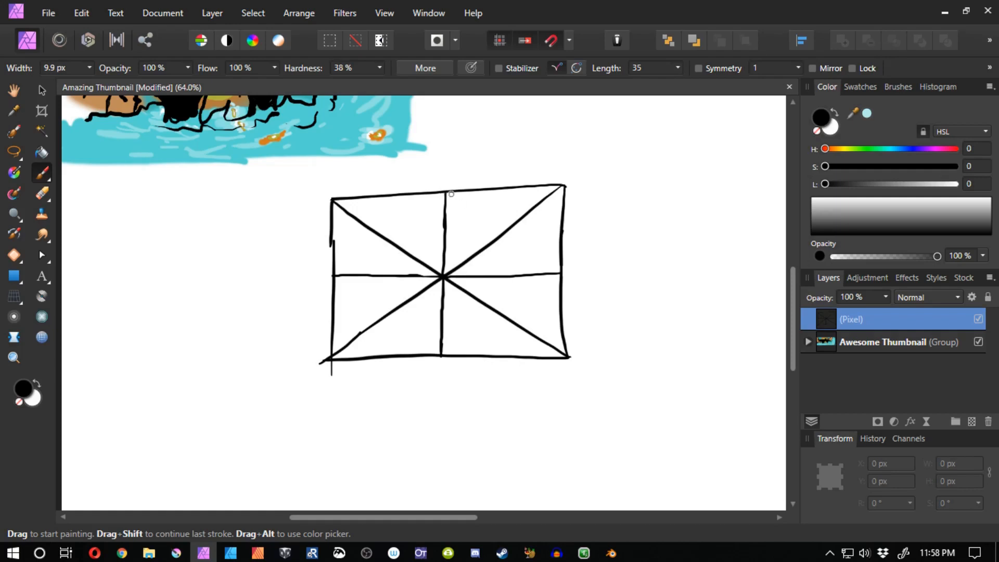
Set the brush to a red of saturation 59 and lightness 55, and try a line from the frame's top midpoint toward its right edge.
mouse_move(825, 166)
mouse_down()
mouse_move(950, 173)
mouse_move(901, 167)
mouse_move(896, 184)
mouse_up()
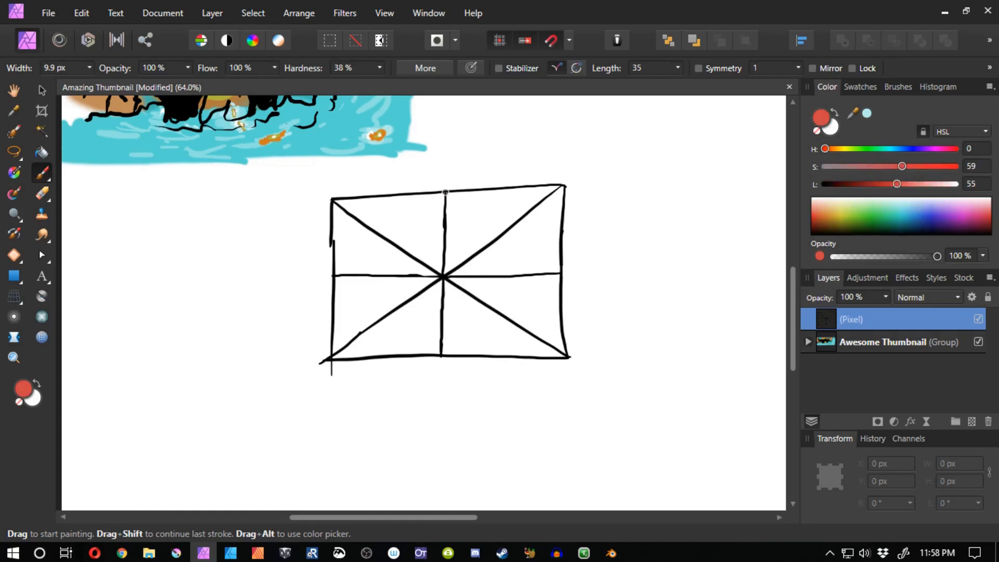
drag(445, 193, 514, 251)
key(ctrl+z)
click(445, 192)
shift+click(556, 260)
key(ctrl+z)
Raise the red's saturation to 100 and draw a line from the frame's top midpoint to its right-edge midpoint.
drag(901, 166, 955, 166)
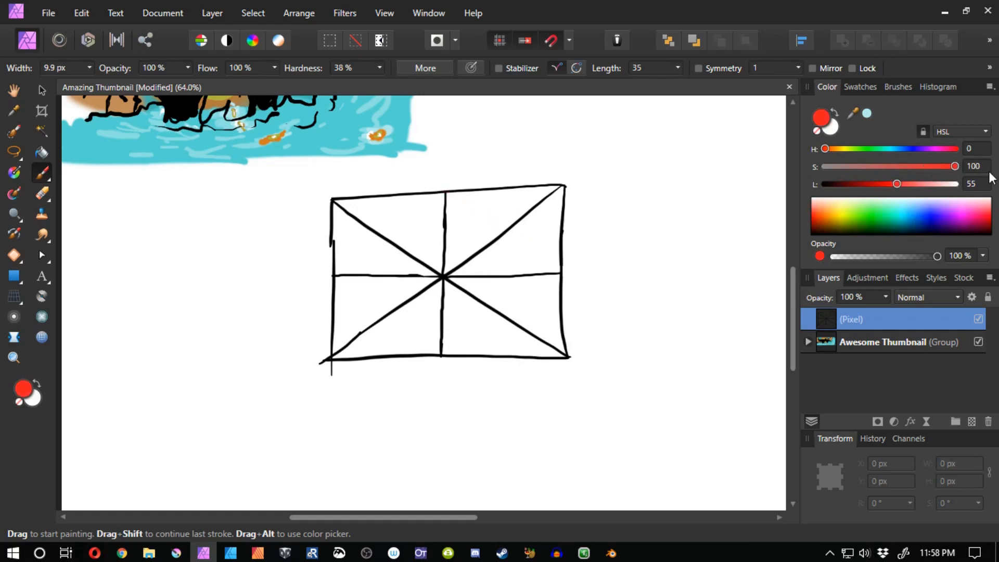
click(445, 191)
shift+click(543, 258)
key(ctrl+z)
click(445, 192)
shift+click(536, 262)
shift+click(559, 274)
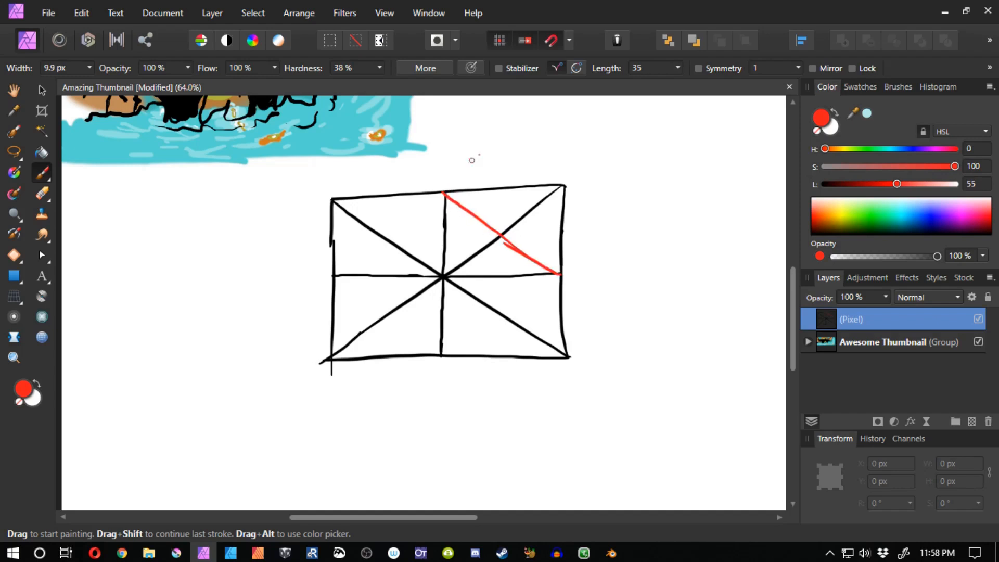
Draw a red line from the frame's top midpoint to its left-edge midpoint.
click(443, 193)
shift+click(385, 238)
shift+click(335, 270)
shift+click(333, 277)
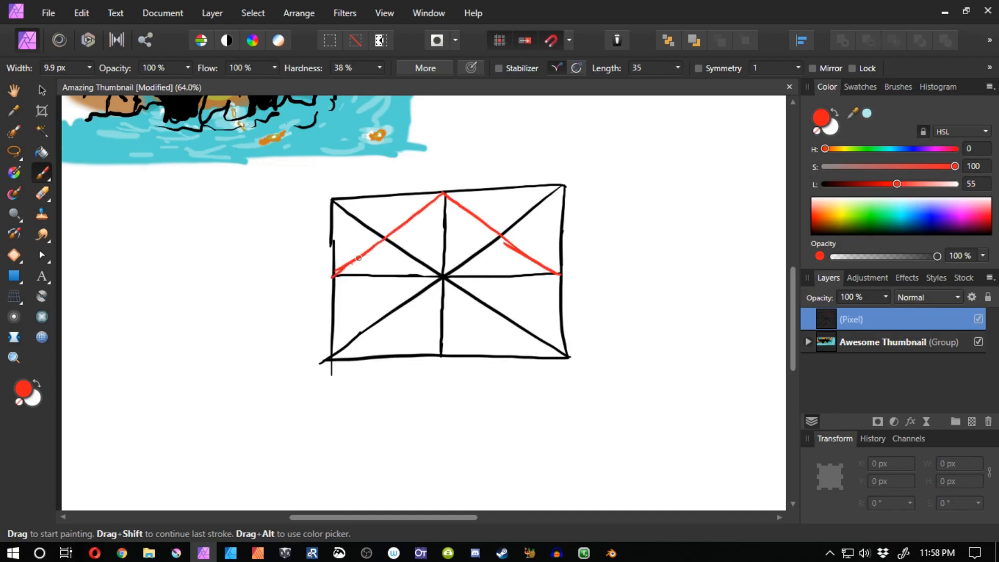
Draw a red line from the frame's left-edge midpoint to its bottom midpoint, undoing the attempts that miss.
shift+click(444, 356)
key(ctrl+z)
shift+click(337, 278)
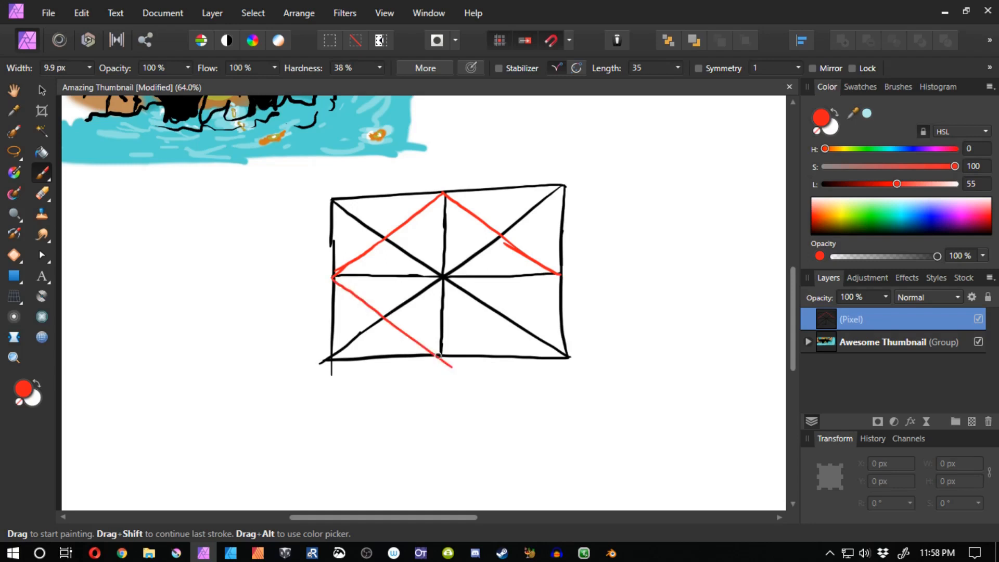
key(ctrl+z)
shift+click(335, 276)
key(ctrl+z)
drag(335, 277, 444, 358)
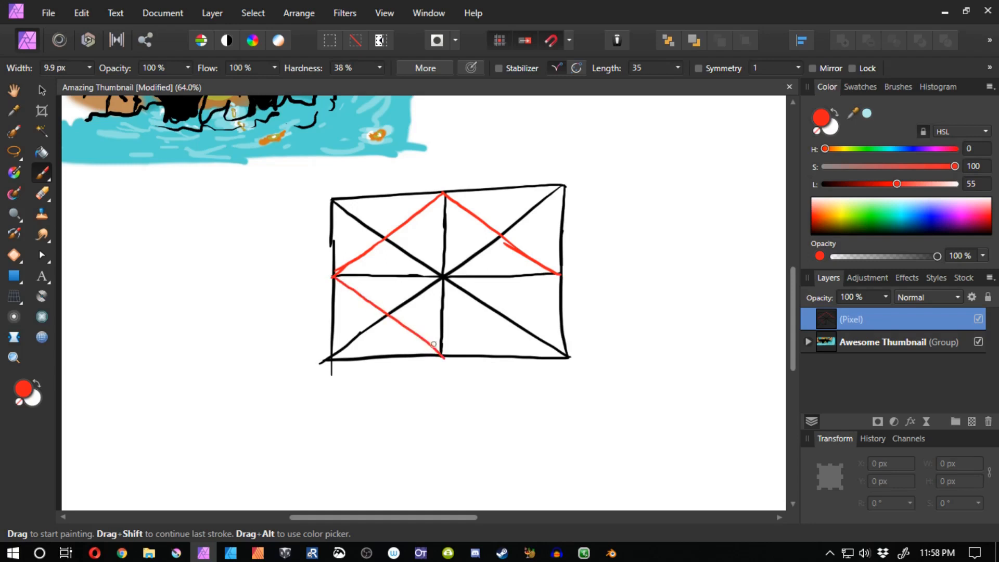
Draw a red line from the frame's right-edge midpoint to its bottom midpoint, and set the brush lightness to 0.
drag(560, 275, 444, 357)
key(ctrl+z)
click(843, 184)
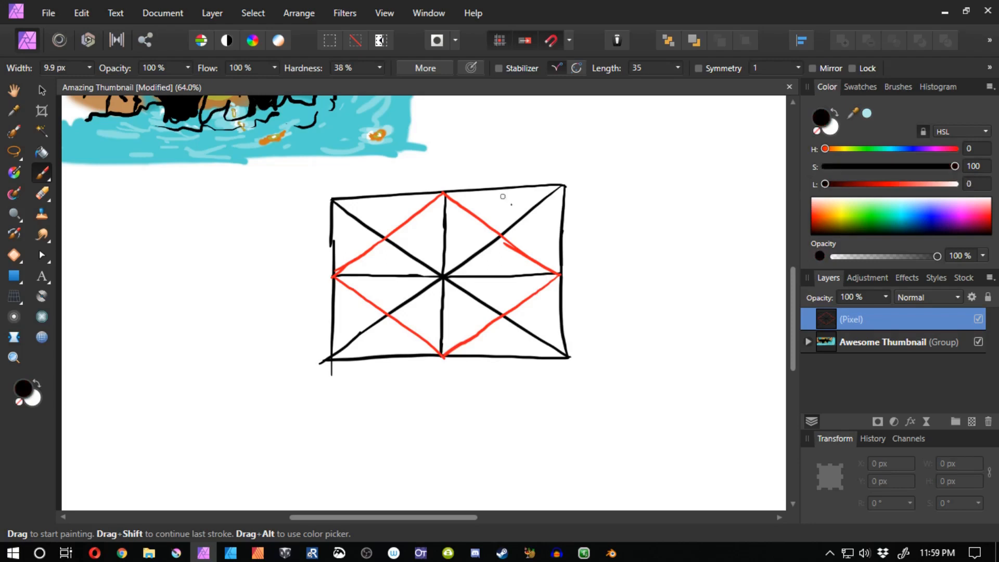
Try tracing the frame's diagonals in red at lightness 52, and undo the latest strokes.
click(893, 183)
drag(333, 201, 439, 277)
drag(555, 186, 328, 359)
drag(451, 285, 550, 346)
key(ctrl+z)
key(ctrl+z)
key(ctrl+z)
key(ctrl+z)
key(ctrl+z)
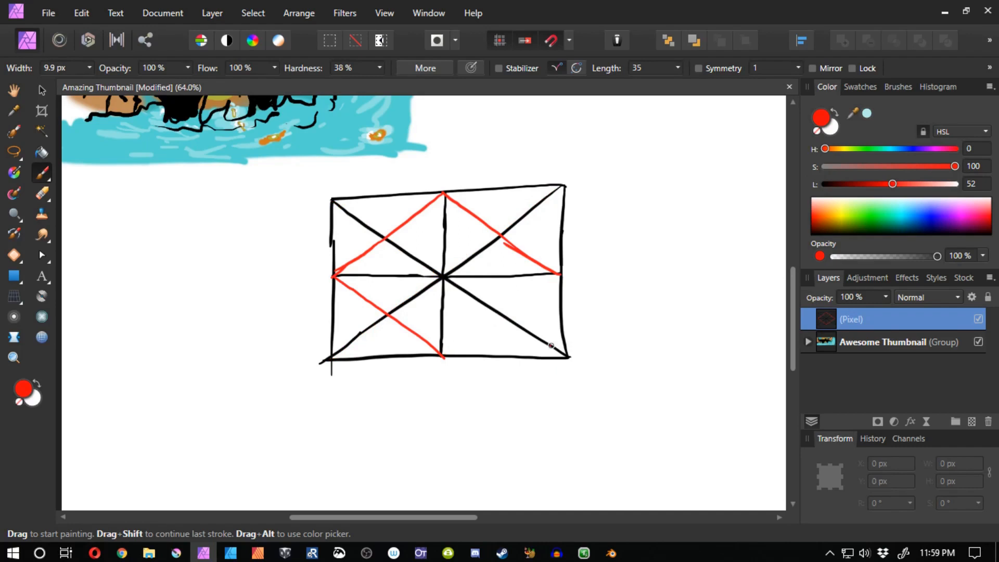
Complete the red diamond with its lower-right side and draw a red arc from the frame's top midpoint to its right-edge midpoint.
drag(561, 275, 444, 357)
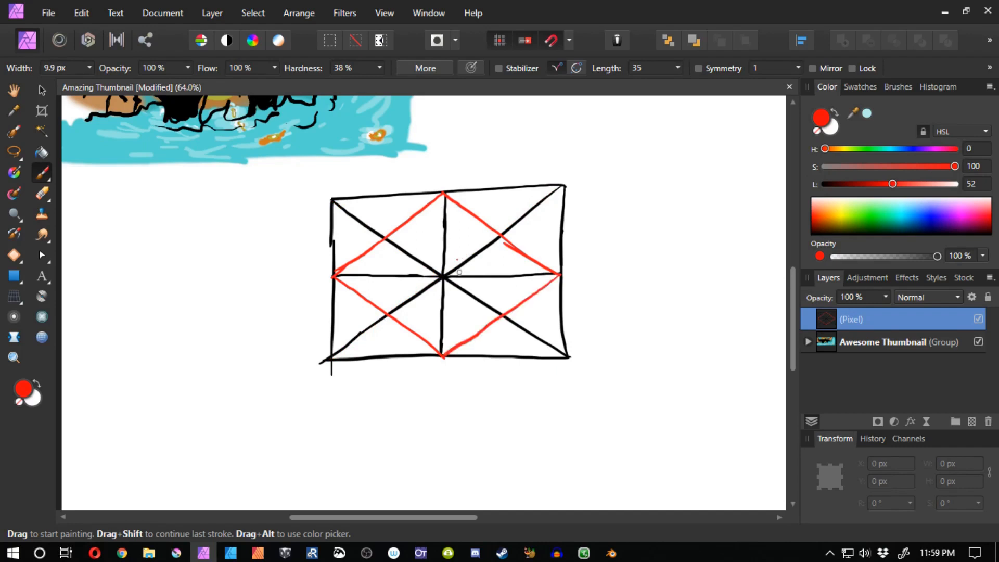
click(418, 172)
mouse_move(443, 192)
mouse_down()
mouse_move(555, 235)
mouse_move(567, 271)
mouse_up()
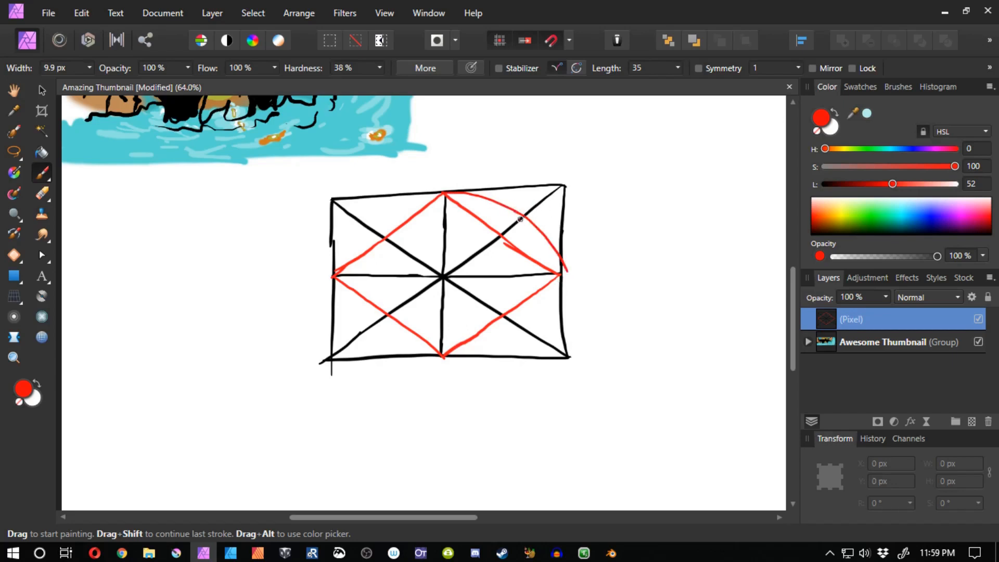
key(ctrl+z)
drag(521, 214, 558, 274)
key(ctrl+z)
drag(522, 214, 559, 274)
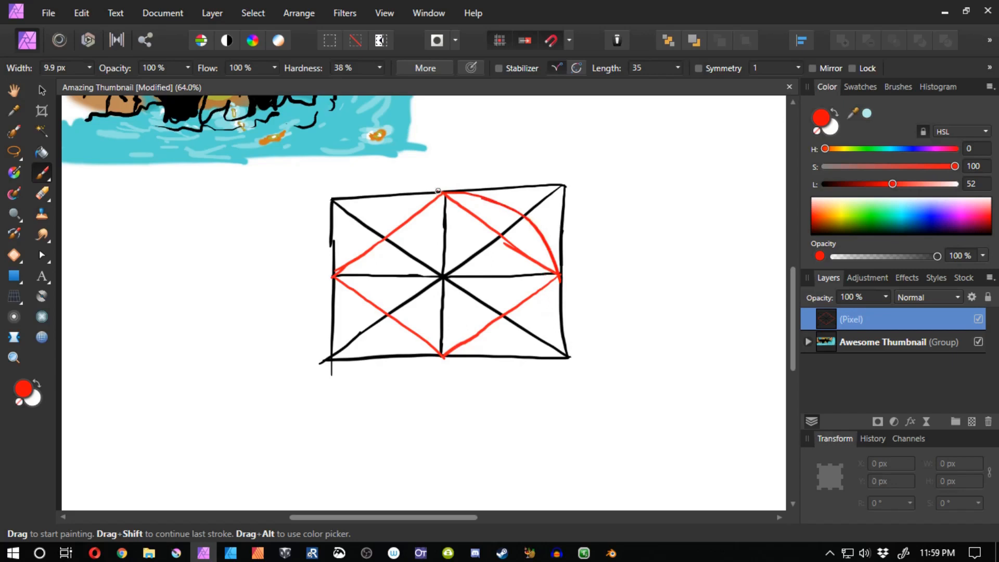
Draw a red arc from the frame's right-edge midpoint to its bottom midpoint, undoing strokes that miss.
mouse_move(479, 196)
mouse_down()
mouse_move(554, 276)
mouse_move(486, 364)
mouse_move(559, 275)
mouse_up()
key(ctrl+z)
key(ctrl+z)
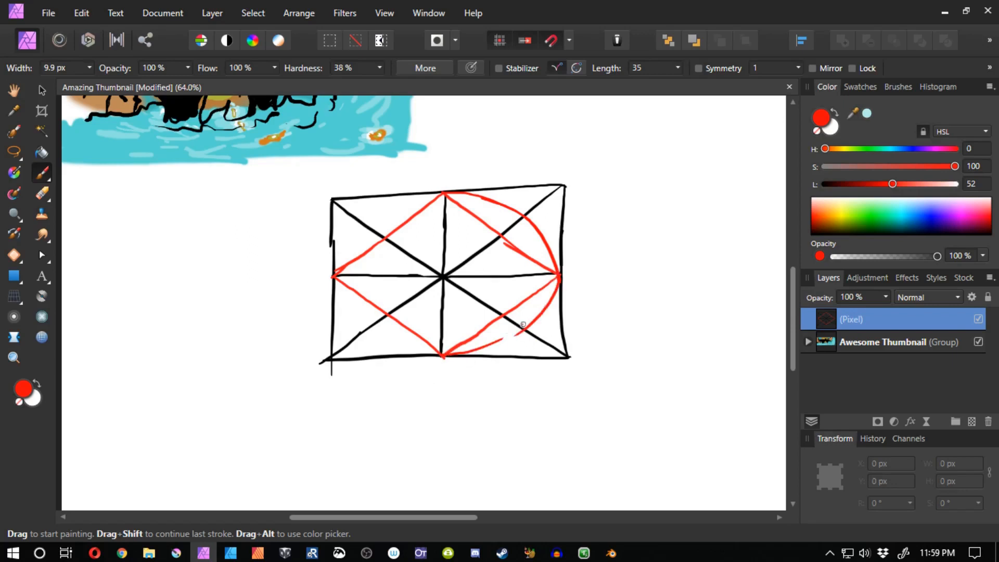
drag(523, 329, 444, 352)
Draw a red arc from the frame's top midpoint through the upper-left quadrant to the left-edge midpoint, undoing strokes that miss.
mouse_move(444, 193)
mouse_down()
mouse_move(356, 226)
mouse_move(344, 245)
mouse_up()
key(ctrl+z)
mouse_move(444, 192)
mouse_down()
mouse_move(365, 222)
mouse_move(339, 257)
mouse_up()
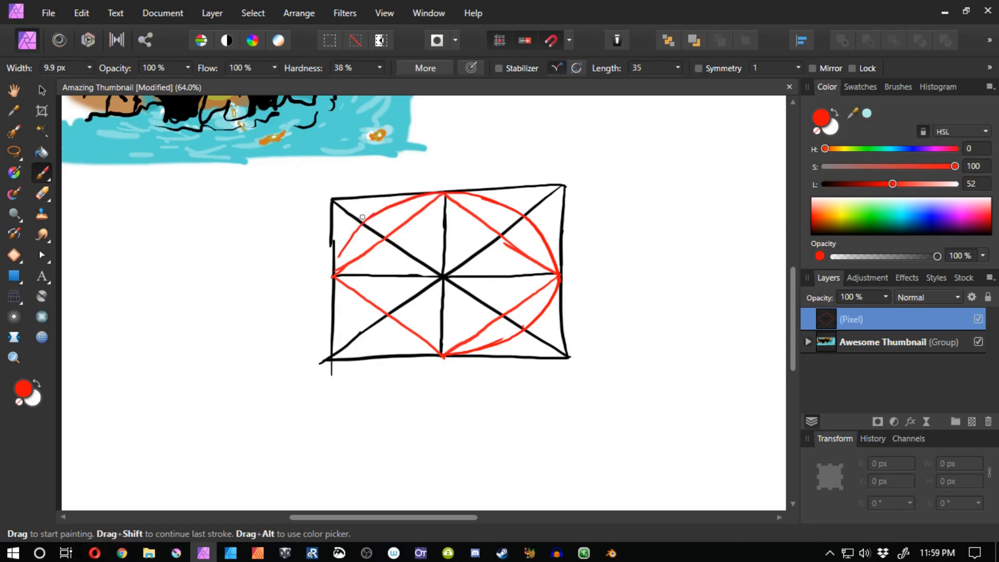
key(ctrl+z)
drag(374, 216, 336, 304)
key(ctrl+z)
mouse_move(371, 217)
mouse_down()
mouse_move(332, 291)
mouse_move(350, 321)
mouse_up()
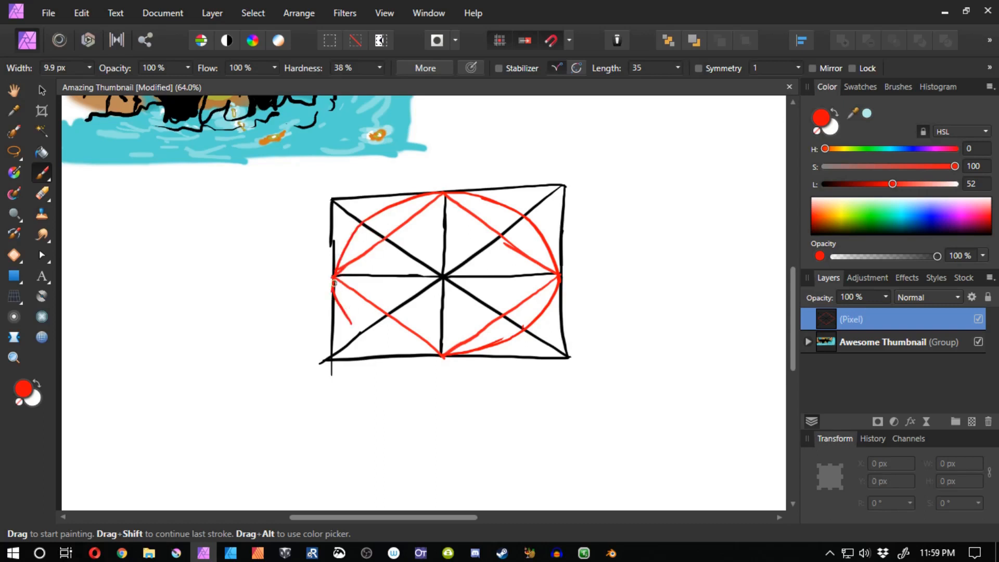
Close the red ellipse with an arc from the frame's left-edge midpoint to its bottom midpoint, undoing strokes that miss.
key(ctrl+z)
drag(333, 277, 350, 328)
click(400, 346)
mouse_move(445, 357)
mouse_down()
mouse_move(378, 342)
mouse_move(447, 357)
mouse_up()
key(ctrl+z)
key(ctrl+z)
key(ctrl+z)
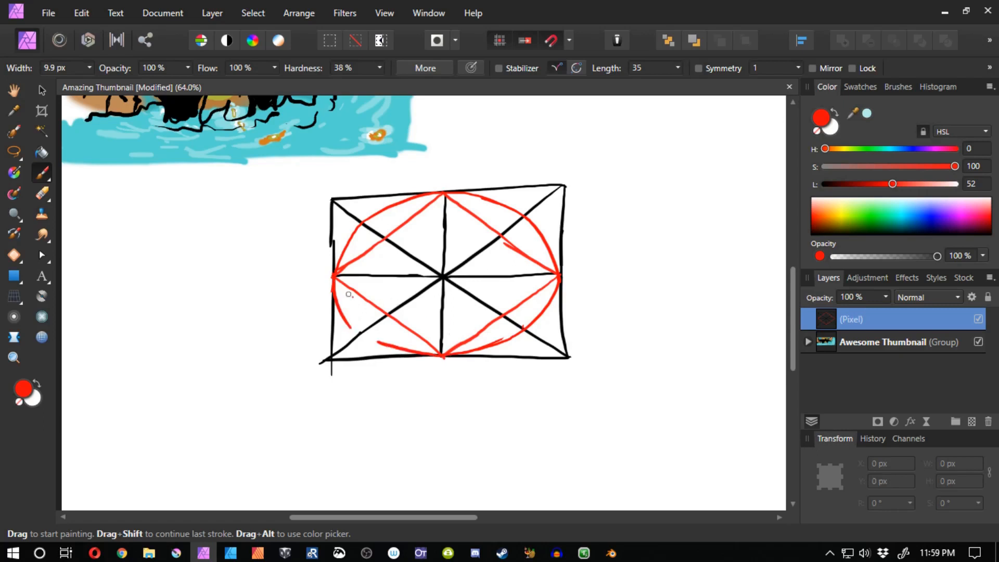
mouse_move(336, 291)
mouse_down()
mouse_move(401, 346)
mouse_move(360, 321)
mouse_up()
key(ctrl+z)
drag(333, 275, 371, 330)
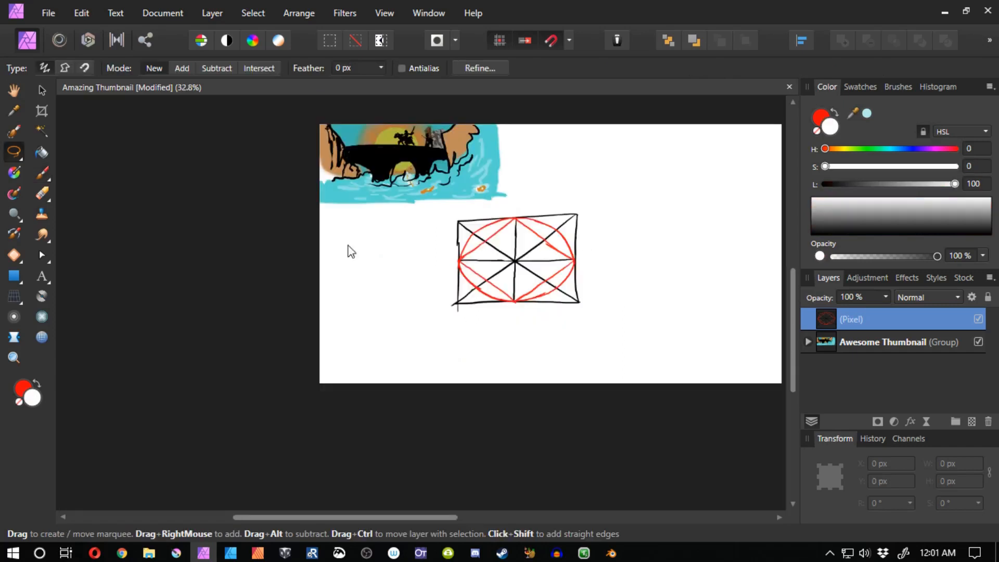
Delete the frame diagram using a freehand selection, and switch to the Paint Brush with lightness 0.
drag(637, 193, 642, 208)
key(Delete)
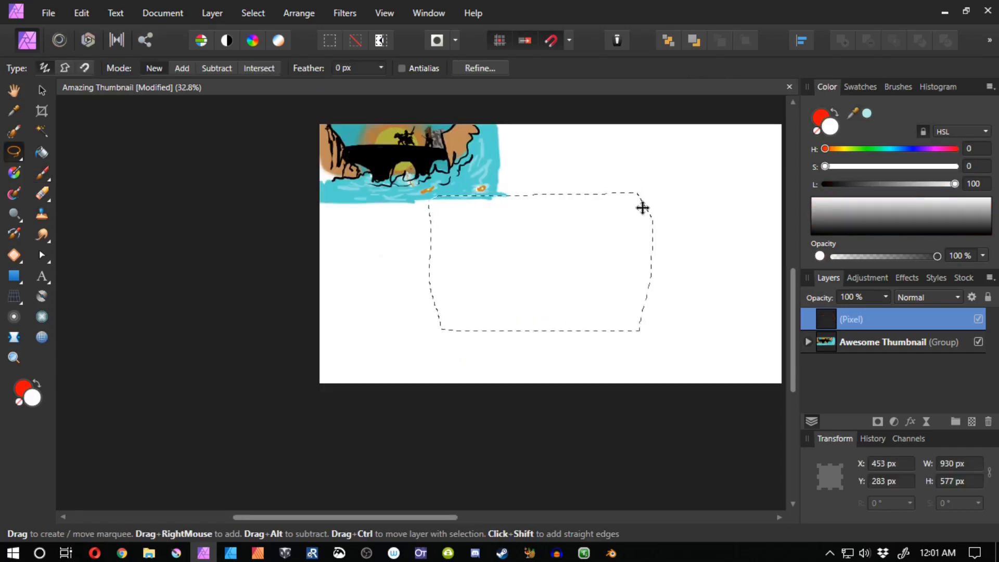
key(ctrl+d)
scroll(558, 306, up, 2)
click(42, 172)
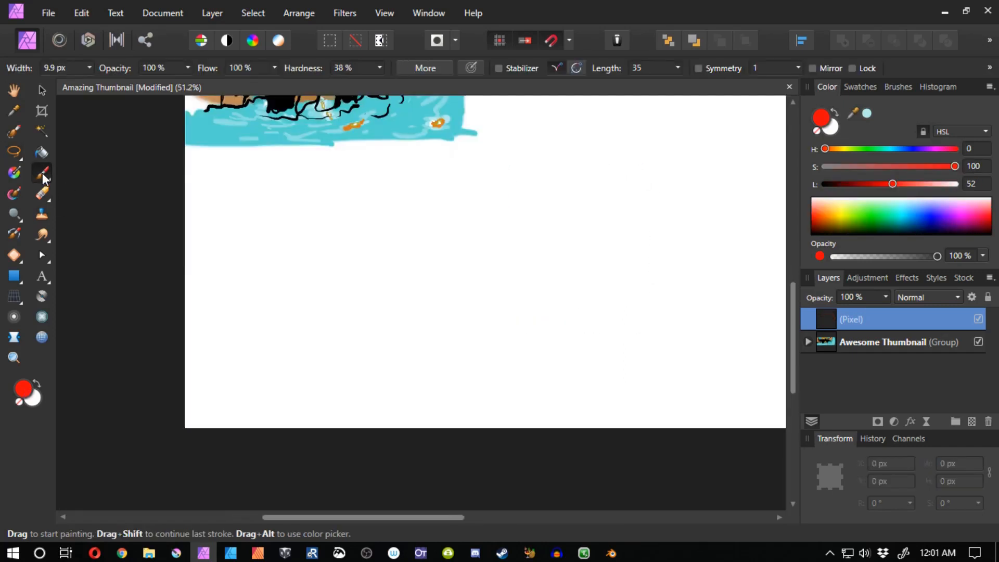
click(827, 185)
Draw a long curved bridge deck in black below the thumbnail, with three arches underneath.
drag(211, 273, 578, 244)
drag(250, 267, 386, 248)
key(ctrl+z)
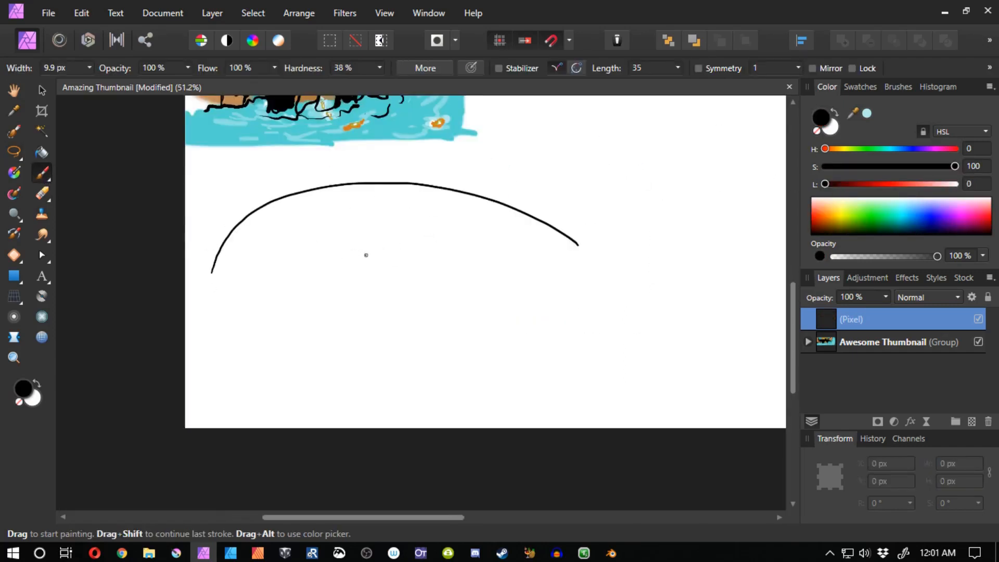
drag(263, 256, 369, 252)
mouse_move(389, 251)
mouse_down()
mouse_move(452, 225)
mouse_move(479, 250)
mouse_up()
drag(493, 244, 561, 257)
Draw a second curve parallel to the bridge deck just above it.
mouse_move(362, 172)
mouse_down()
mouse_move(491, 186)
mouse_move(570, 232)
mouse_up()
drag(362, 173, 312, 182)
key(ctrl+z)
mouse_move(206, 265)
mouse_down()
mouse_move(314, 181)
mouse_move(394, 170)
mouse_up()
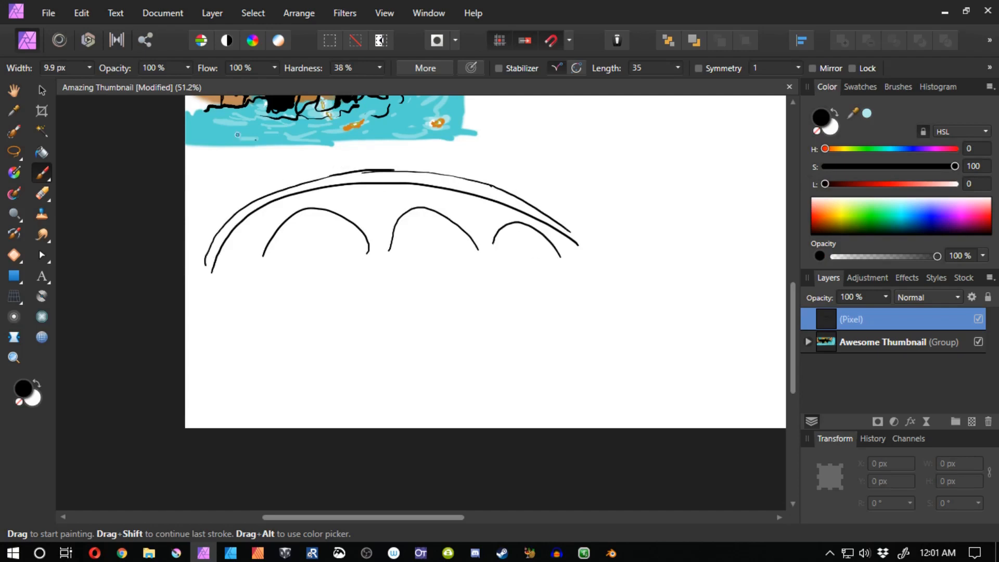
Draw a black arrow pointing down at the right half of the bridge deck.
key(space)
drag(346, 280, 272, 355)
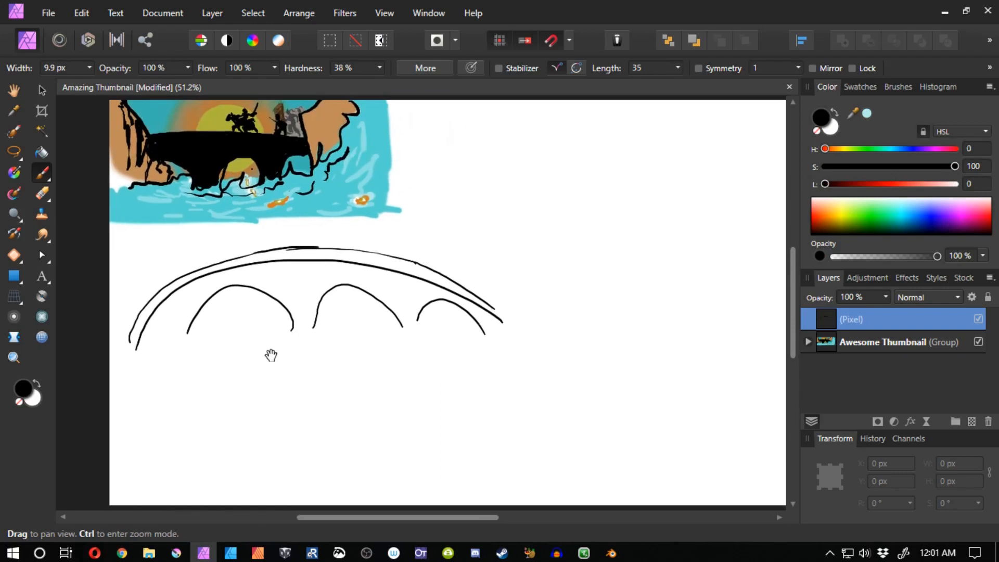
drag(483, 180, 425, 250)
mouse_move(431, 229)
mouse_down()
mouse_move(424, 254)
mouse_move(462, 244)
mouse_up()
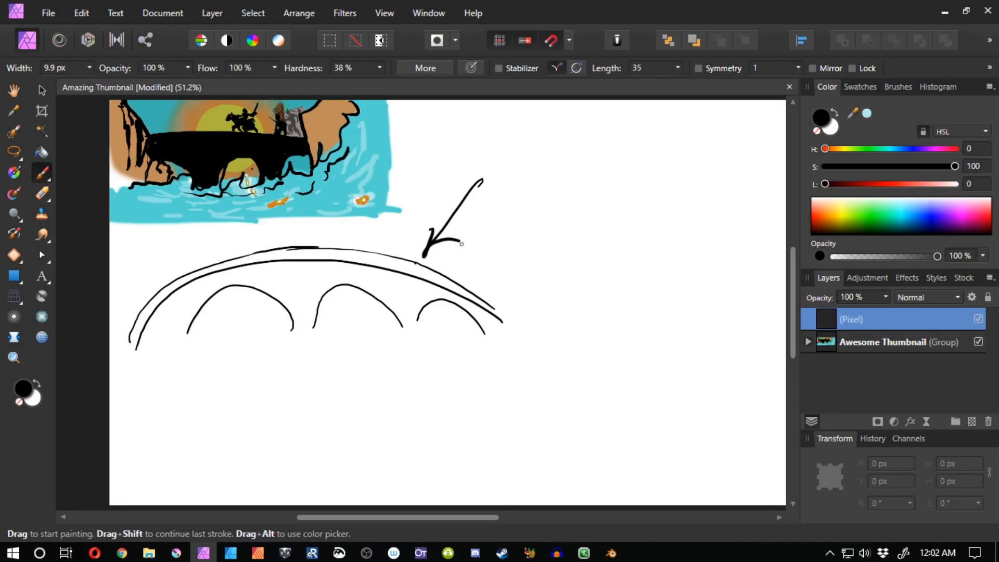
Undo the arrow and the entire arched bridge sketch.
key(ctrl+z)
key(ctrl+z)
key(ctrl+z)
key(ctrl+z)
key(ctrl+z)
key(ctrl+z)
key(ctrl+z)
key(ctrl+z)
key(ctrl+z)
key(ctrl+z)
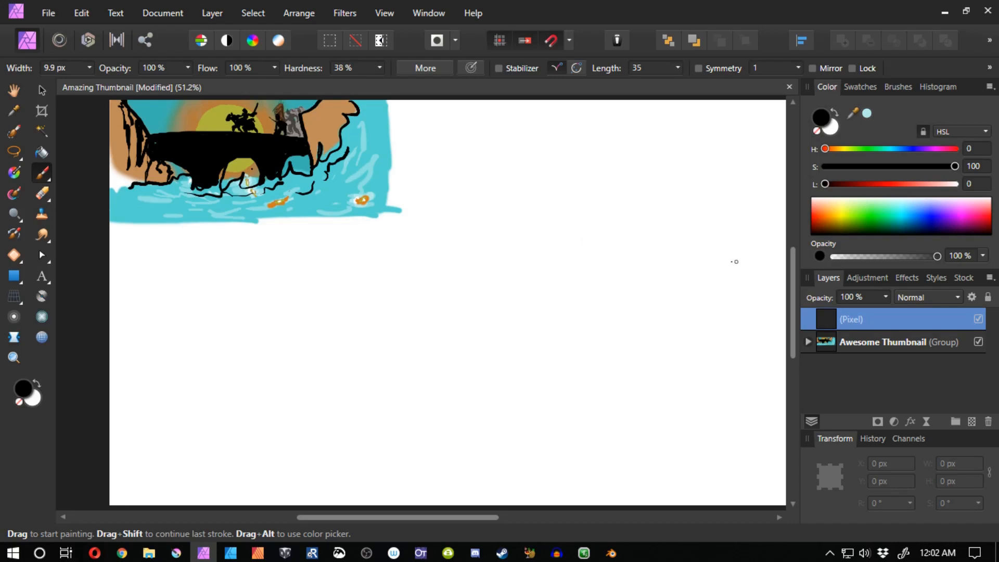
Draw a black horizon line across the canvas below the thumbnail and mark a vanishing point on it with a small X.
drag(748, 253, 109, 246)
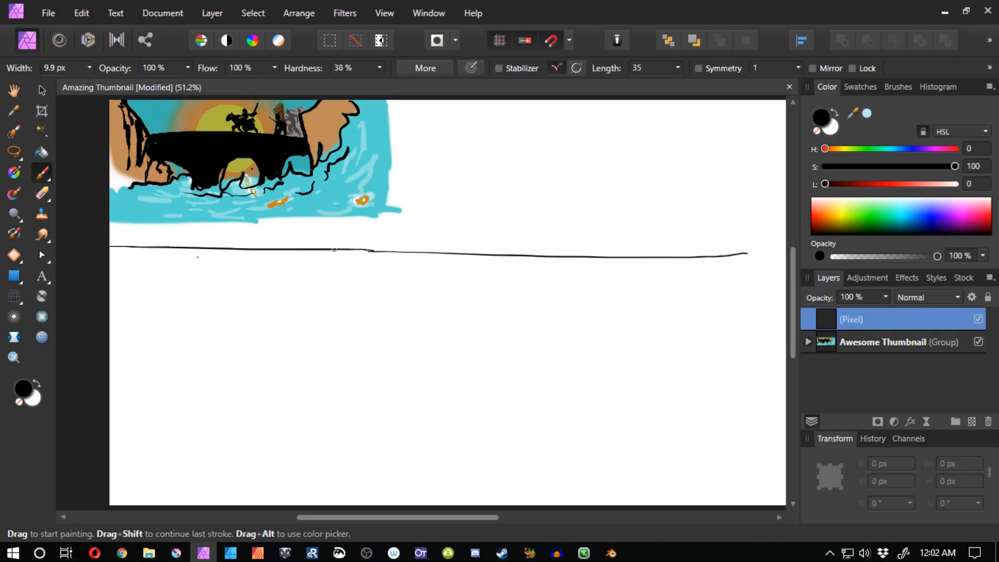
drag(740, 253, 788, 256)
drag(516, 252, 522, 260)
drag(522, 252, 516, 259)
Try drawing a black diagonal line below the horizon, and undo it.
drag(305, 361, 273, 323)
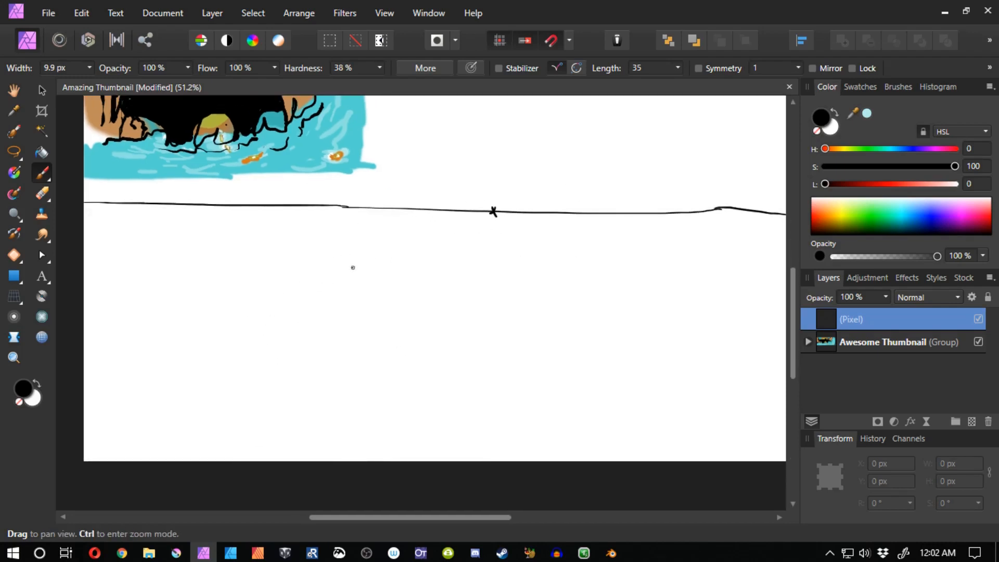
drag(353, 267, 257, 312)
key(ctrl+z)
drag(356, 261, 194, 346)
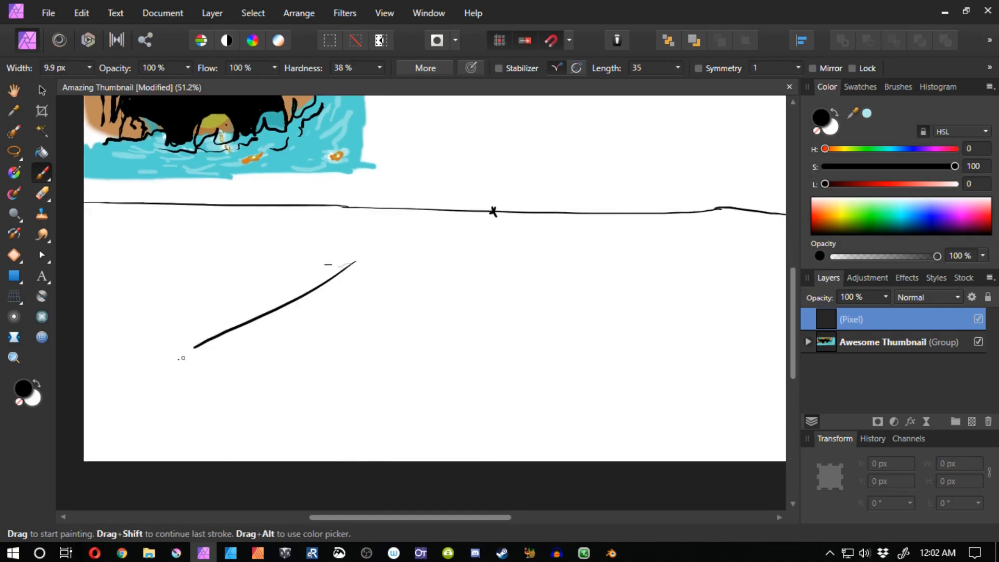
key(ctrl+z)
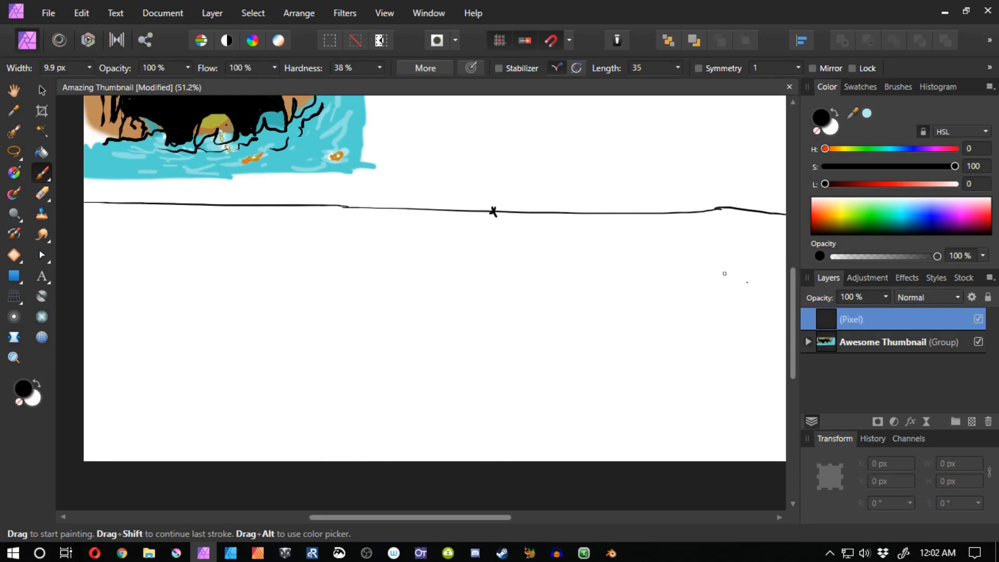
Rename the unnamed pixel layer as Sketch.
double_click(866, 319)
text(S)
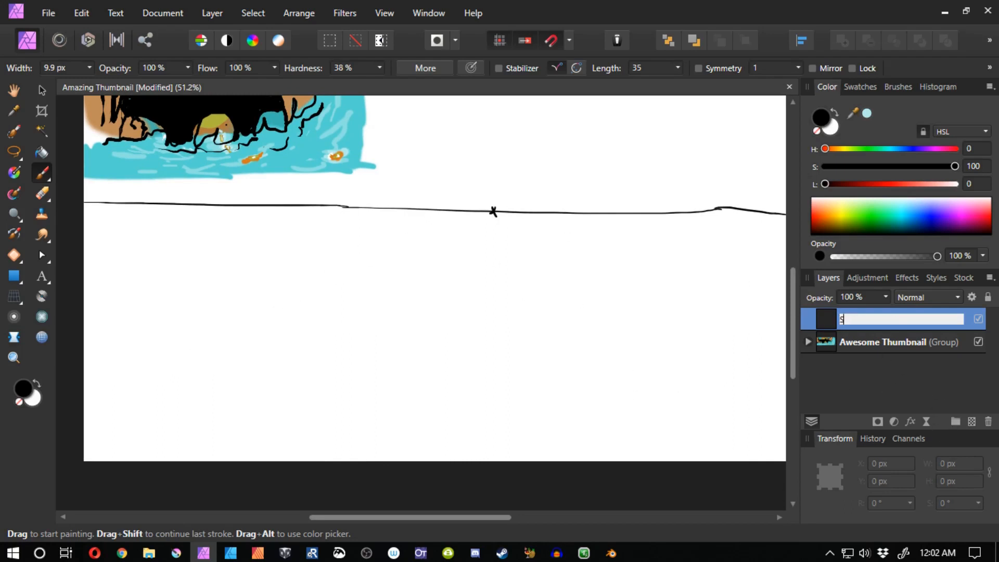
text(ketch)
key(Return)
Add a new pixel layer directly below the Sketch layer and name it Red.
click(972, 421)
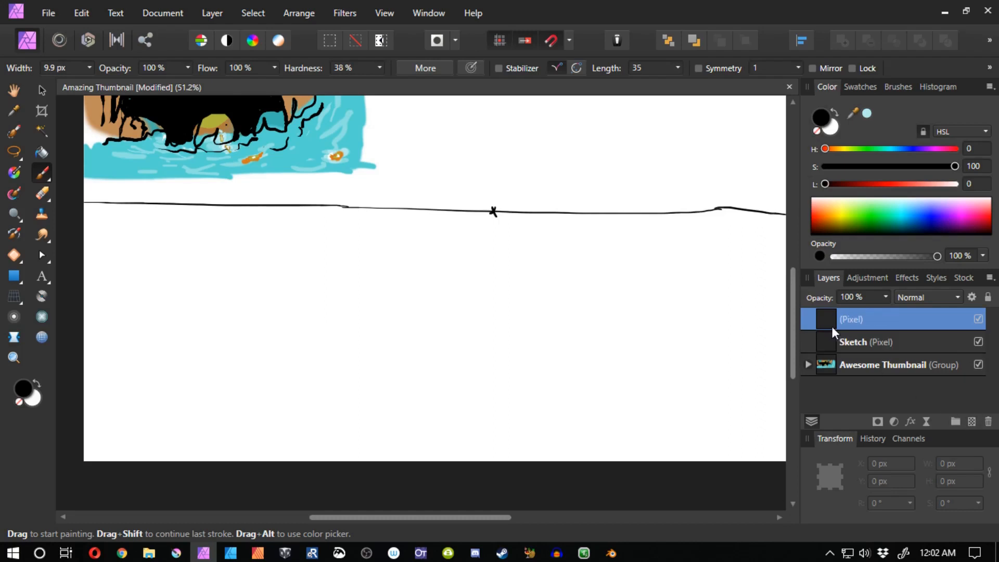
mouse_move(833, 332)
mouse_down()
mouse_move(830, 350)
mouse_move(847, 350)
mouse_up()
double_click(852, 342)
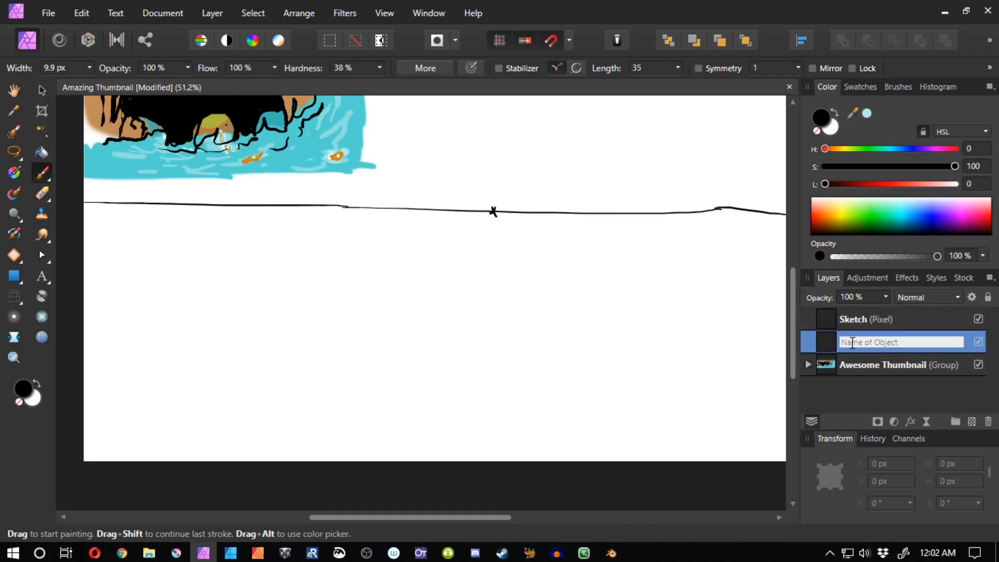
text(Red)
key(Return)
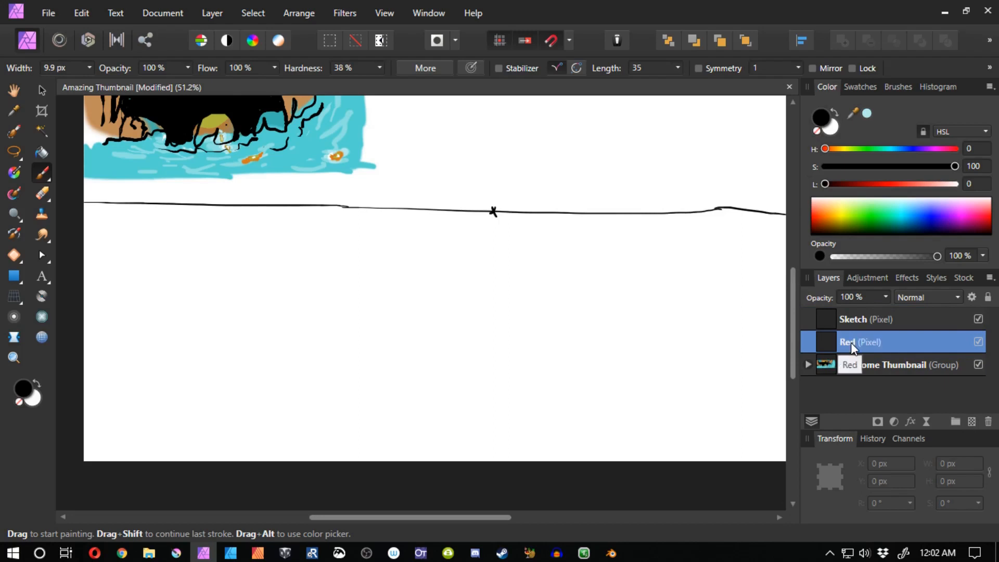
click(891, 420)
click(799, 240)
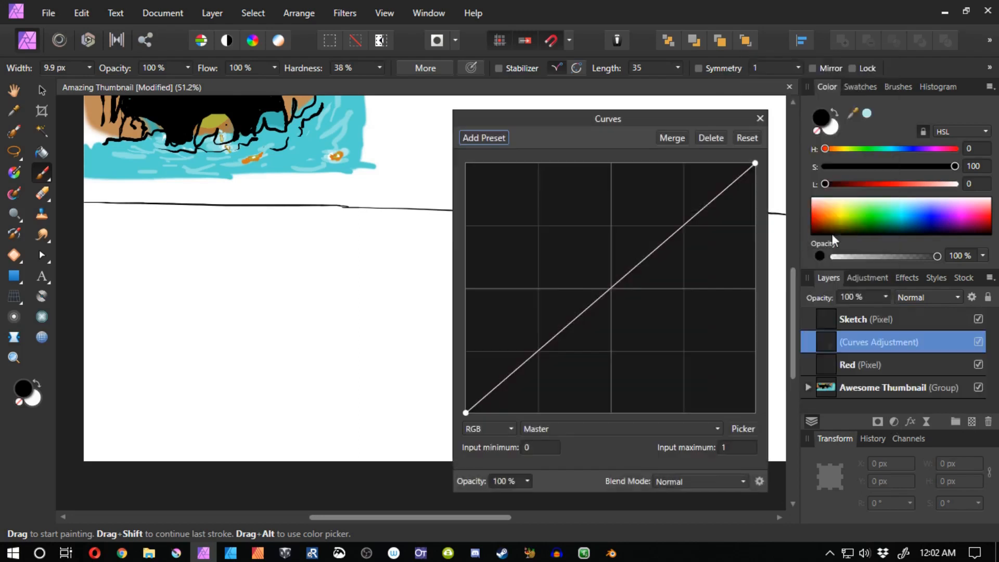
click(761, 118)
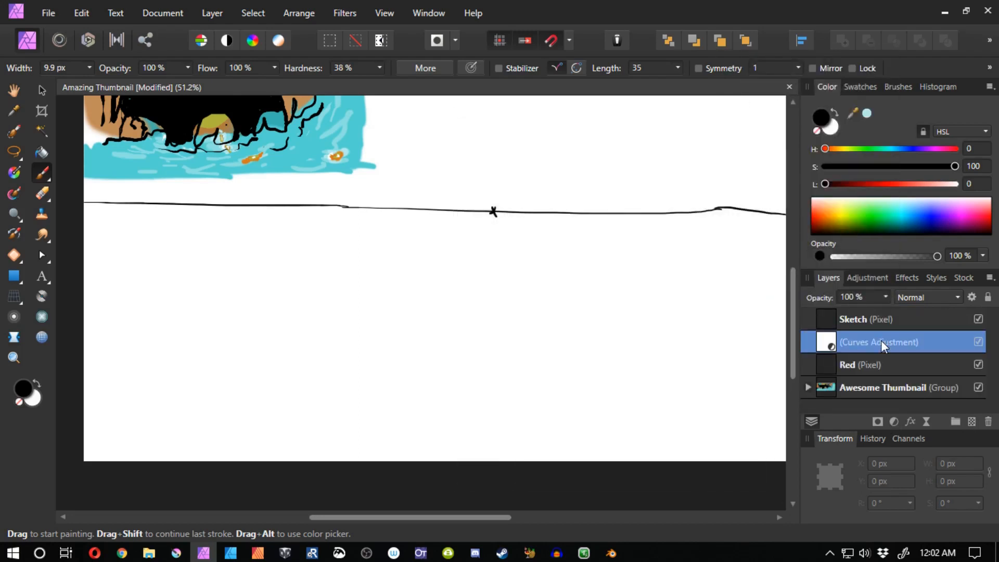
click(988, 421)
Add a Gradient Map adjustment with its default colours and nest it inside the Red layer.
click(895, 421)
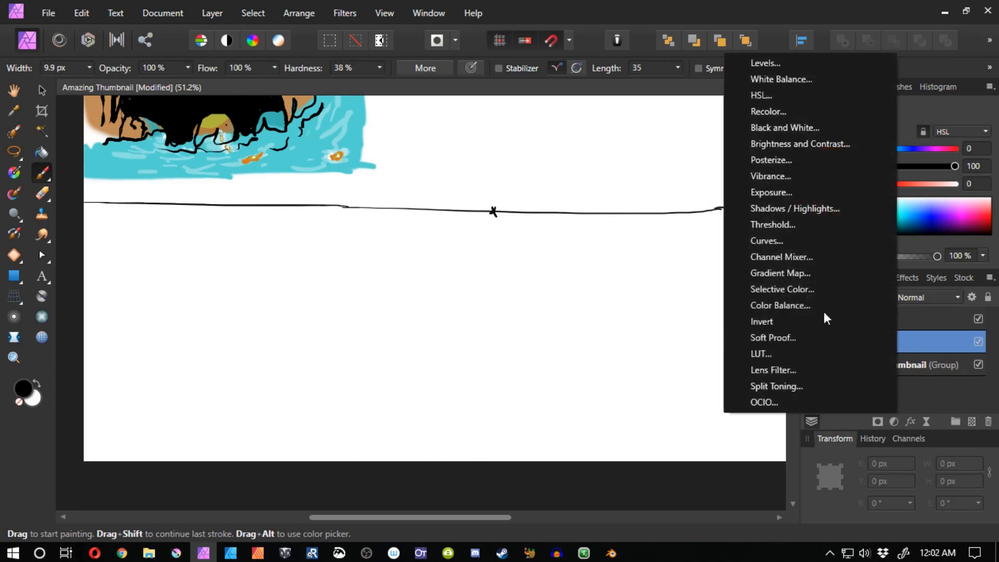
click(805, 274)
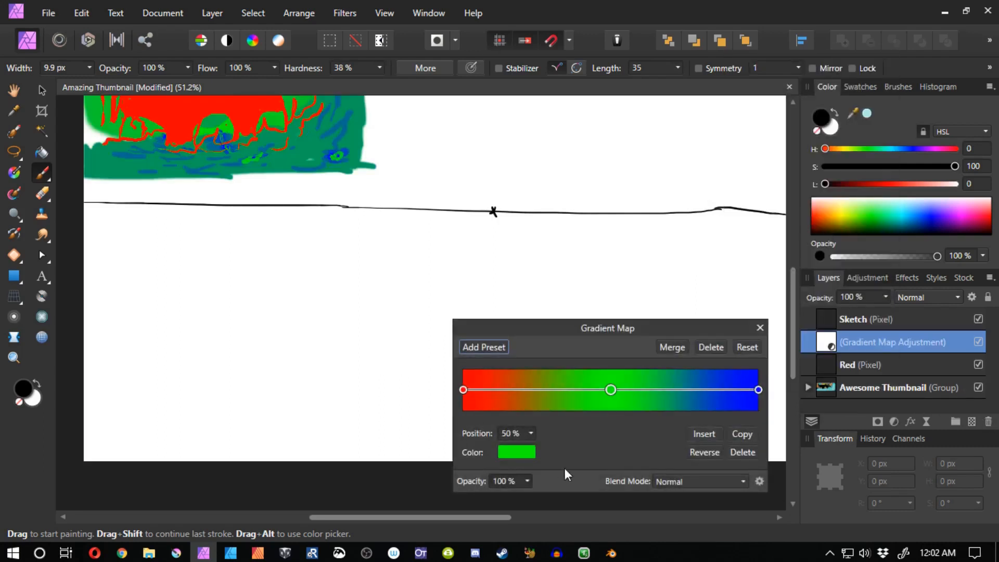
click(761, 328)
drag(830, 348, 843, 371)
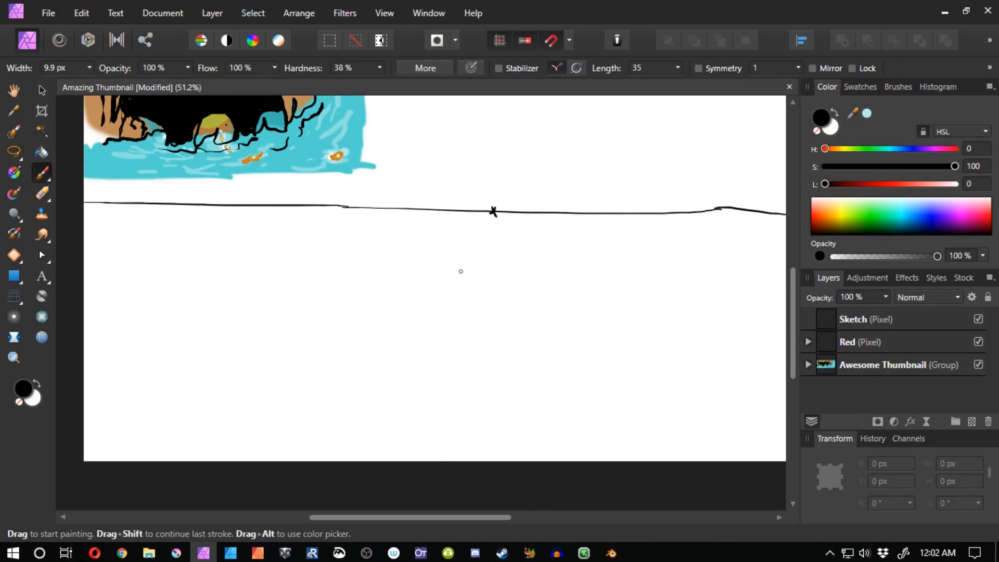
On the Red layer, draw the right diagonal side and the far edge of a plane below the horizon.
mouse_move(379, 274)
mouse_down()
mouse_move(255, 267)
mouse_move(218, 377)
mouse_up()
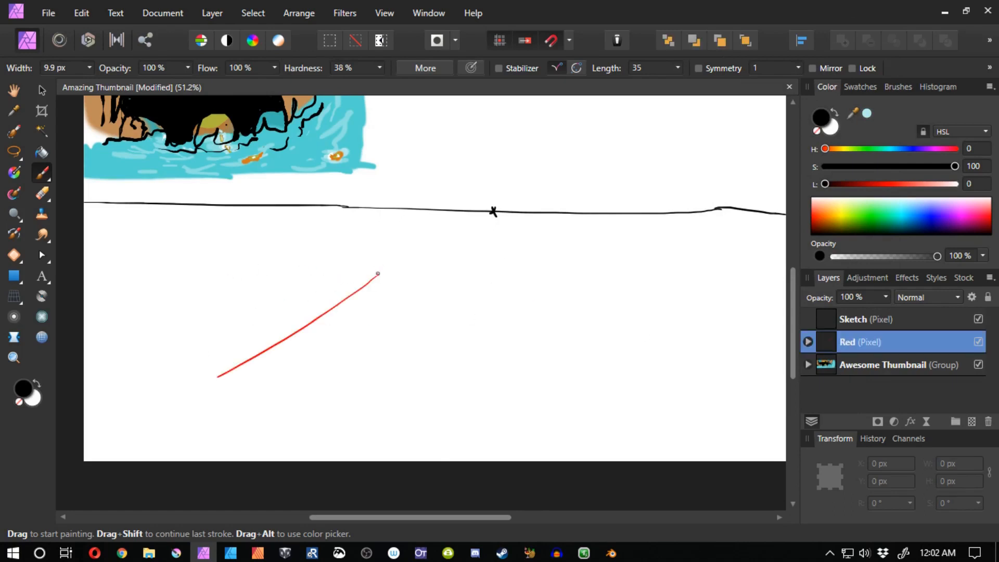
drag(377, 274, 292, 267)
key(ctrl+z)
drag(380, 275, 283, 276)
key(ctrl+z)
key(ctrl+z)
mouse_move(379, 276)
mouse_down()
mouse_move(225, 272)
mouse_move(325, 273)
mouse_move(256, 287)
mouse_move(265, 270)
mouse_move(167, 342)
mouse_up()
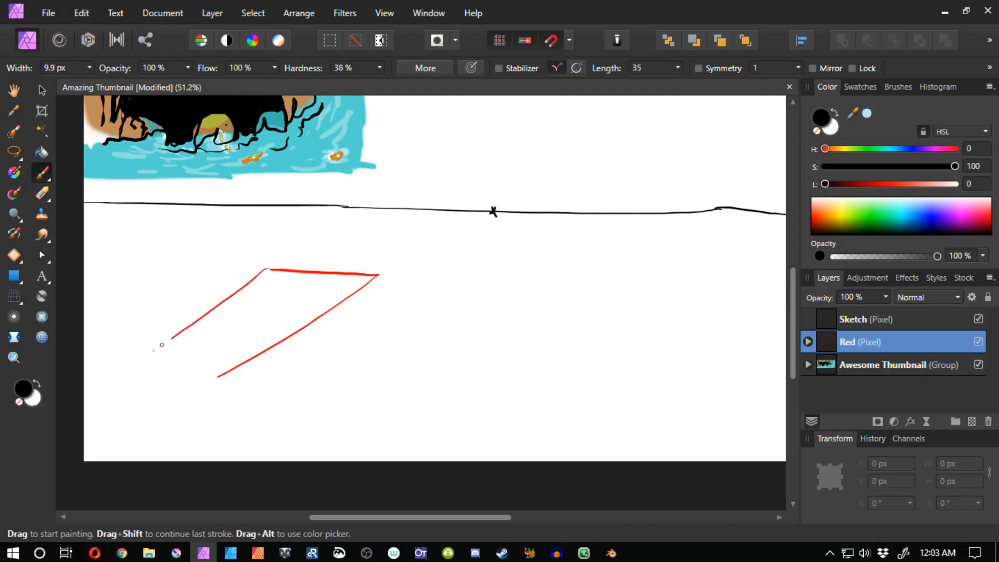
Replace the plane's left side with a line running from the horizon's X mark down to the near-left corner.
key(ctrl+z)
drag(269, 267, 147, 334)
key(ctrl+z)
key(ctrl+z)
mouse_move(480, 213)
mouse_down()
mouse_move(145, 346)
mouse_move(145, 327)
mouse_move(195, 338)
mouse_move(124, 336)
mouse_up()
Close the plane's near edge, and erase the line ends that extend past its corners.
mouse_move(219, 376)
mouse_down()
mouse_move(150, 377)
mouse_move(263, 352)
mouse_up()
key(ctrl+z)
key(e)
mouse_move(281, 270)
mouse_down()
mouse_move(263, 272)
mouse_move(296, 270)
mouse_up()
key(bracketright)
mouse_move(489, 210)
mouse_down()
mouse_move(433, 218)
mouse_move(314, 268)
mouse_up()
drag(259, 355, 218, 376)
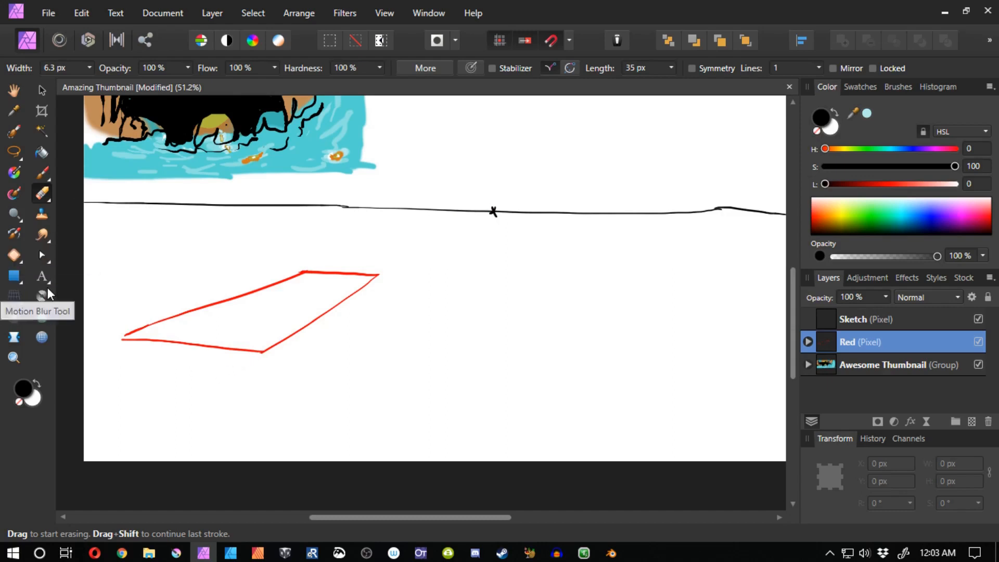
Draw a double star about 520 px wide near the X mark, with 48 points, 0% inner radius and 100% point radius.
click(17, 280)
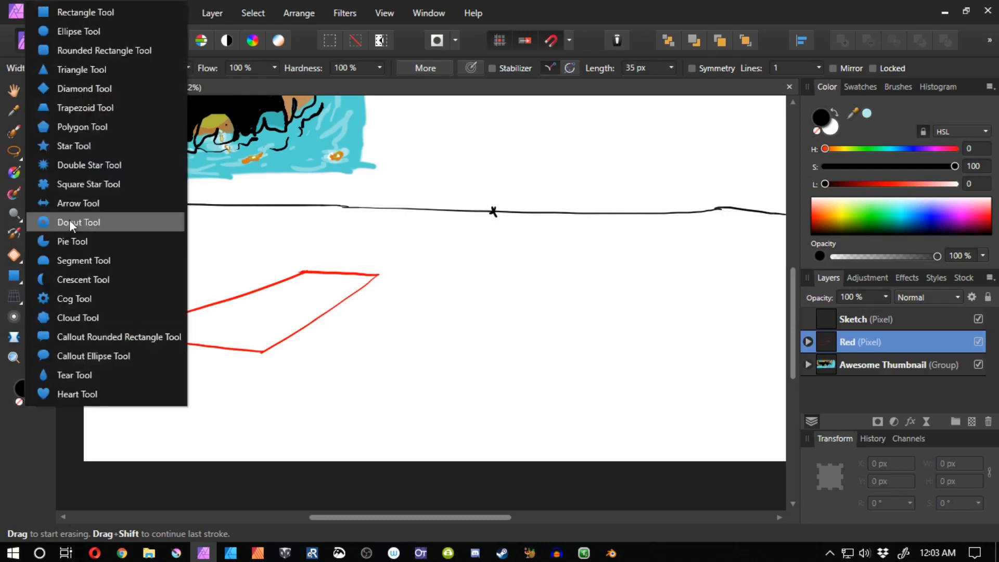
click(89, 165)
drag(558, 146, 363, 341)
click(447, 68)
drag(445, 83, 507, 83)
click(561, 68)
click(676, 68)
drag(679, 83, 701, 83)
Centre the double star on the horizon's X mark, toggling snapping, and enlarge it around that point beyond the canvas.
drag(461, 258, 527, 224)
key(ctrl+z)
key(v)
click(551, 40)
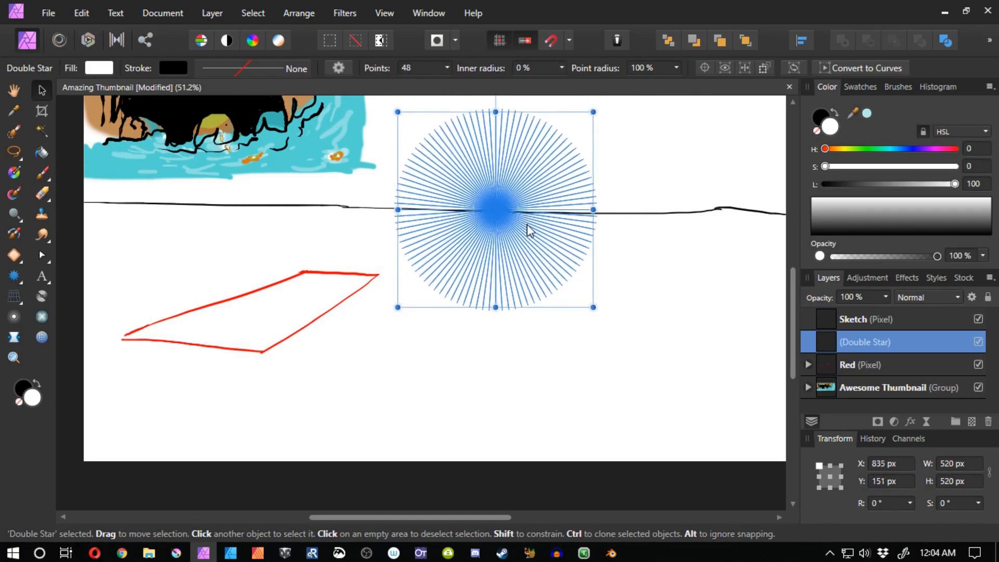
drag(594, 307, 973, 561)
key(ctrl+z)
drag(593, 307, 917, 525)
Switch to the Paint Brush, sample black and apply it to the secondary colour.
key(b)
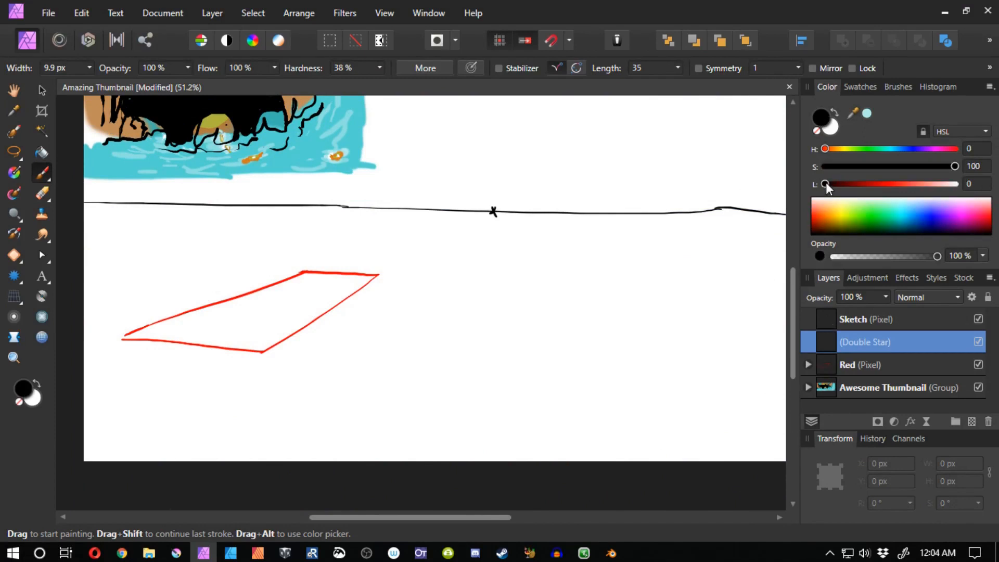
click(832, 126)
drag(852, 113, 822, 117)
click(866, 114)
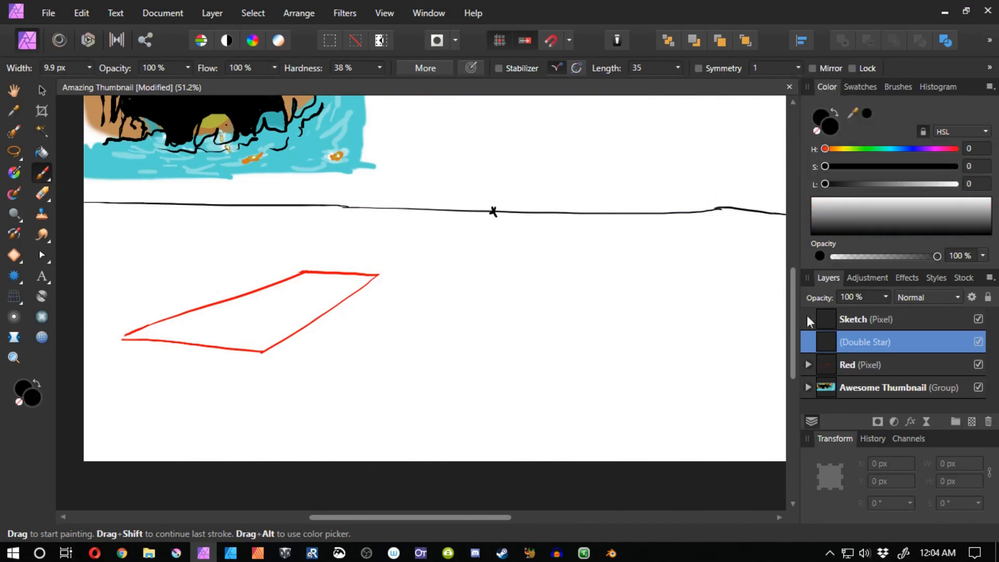
Undo back to the small double star and enlarge it around its centre to about 3298 px wide.
key(ctrl+z)
click(43, 91)
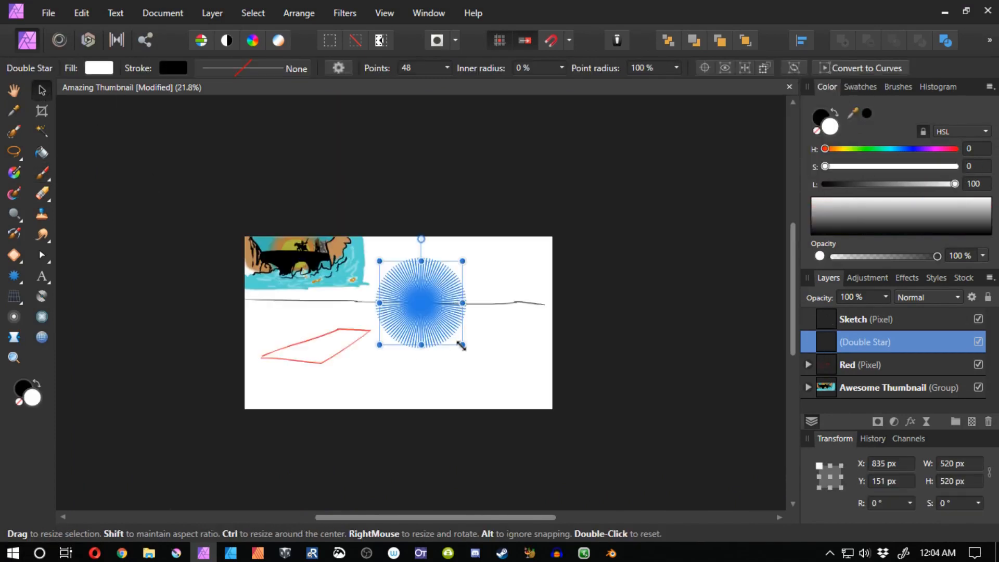
drag(463, 344, 519, 435)
scroll(519, 435, up, 4)
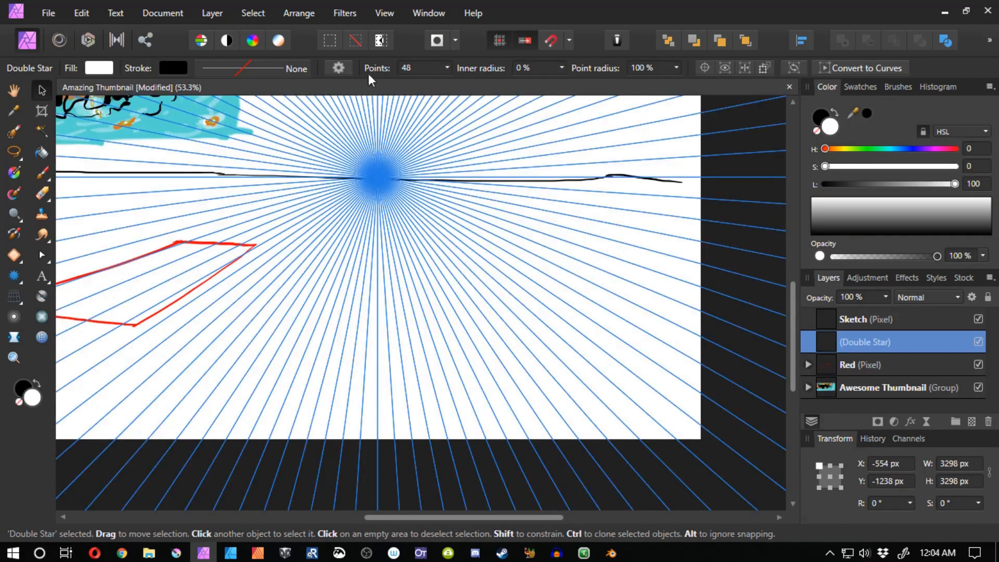
Give the double star a 0.1 pt black stroke and move its layer beneath the Red layer.
click(298, 70)
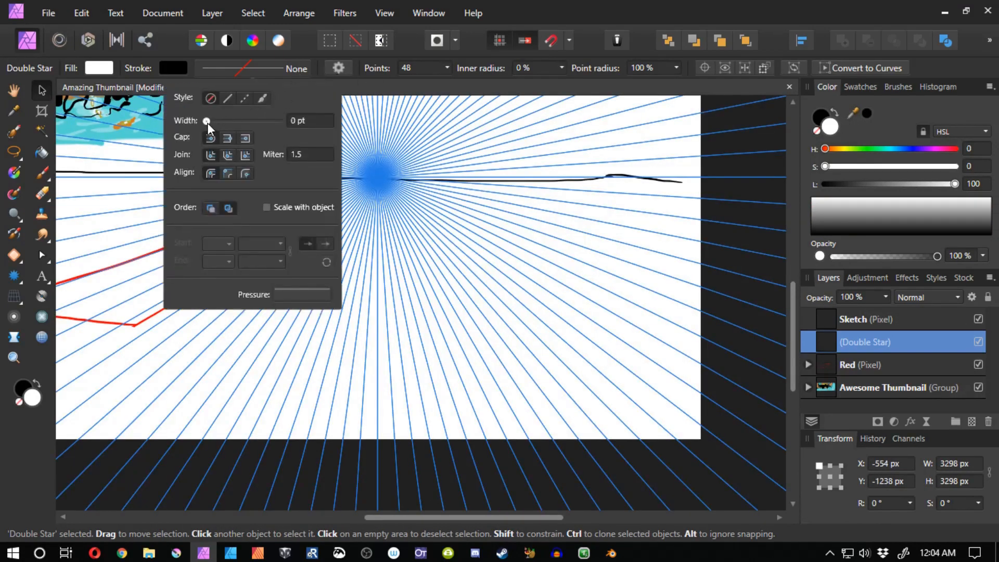
drag(207, 123, 208, 122)
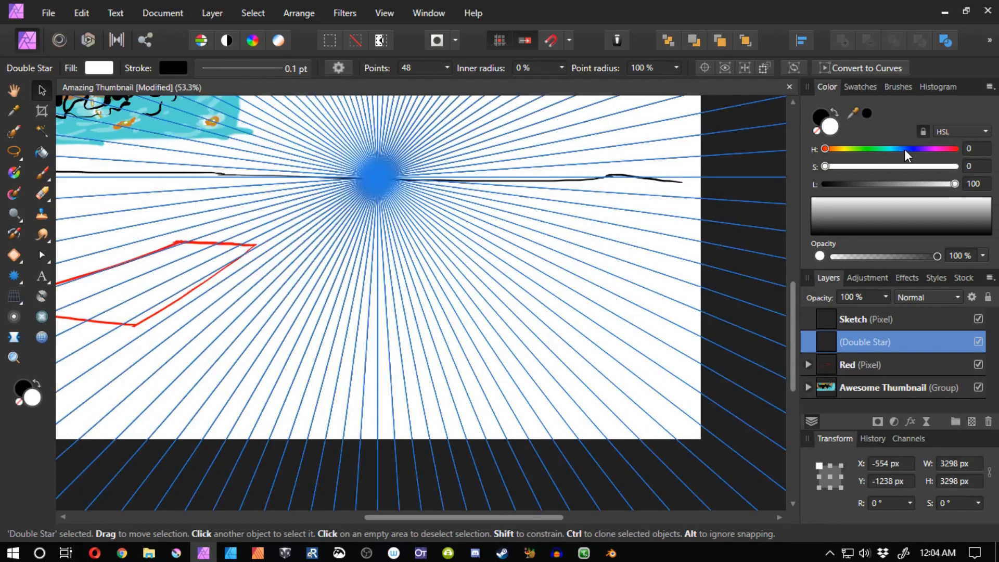
drag(823, 348, 822, 380)
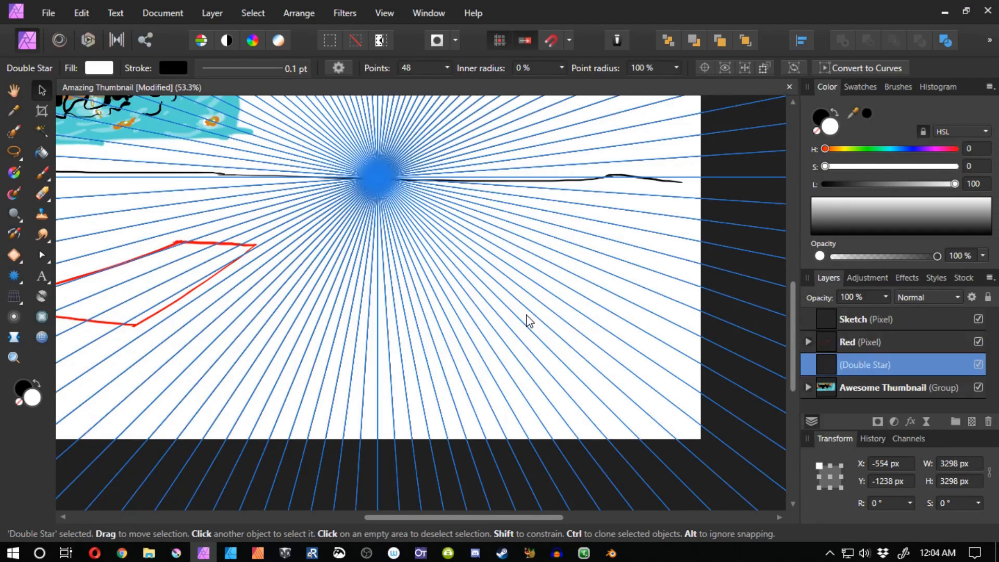
On the Red layer, repaint the plane's right receding edge along a guide line to the vanishing point and erase the old edge.
key(b)
key(space)
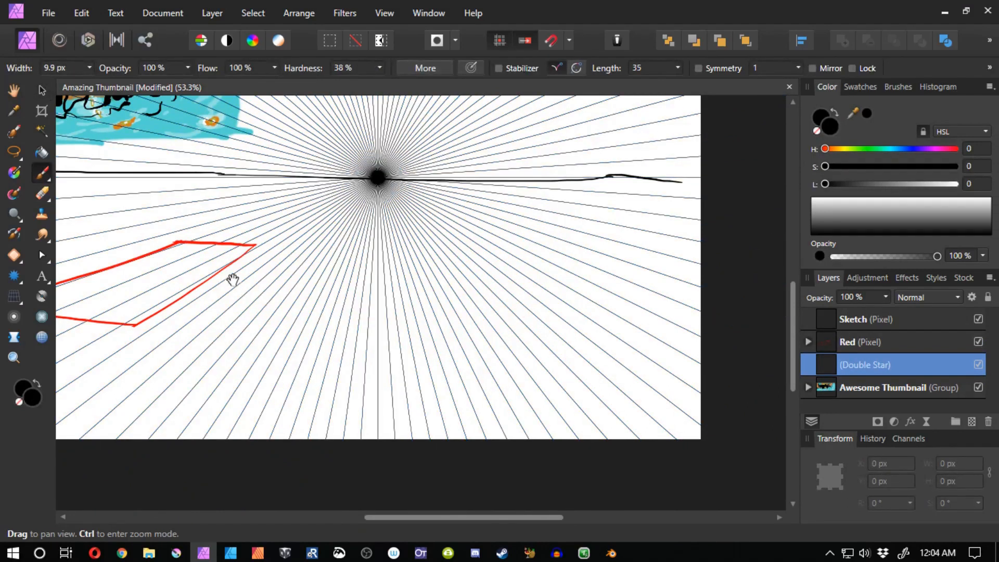
mouse_move(232, 281)
mouse_down()
mouse_move(414, 335)
mouse_move(370, 350)
mouse_move(374, 338)
mouse_up()
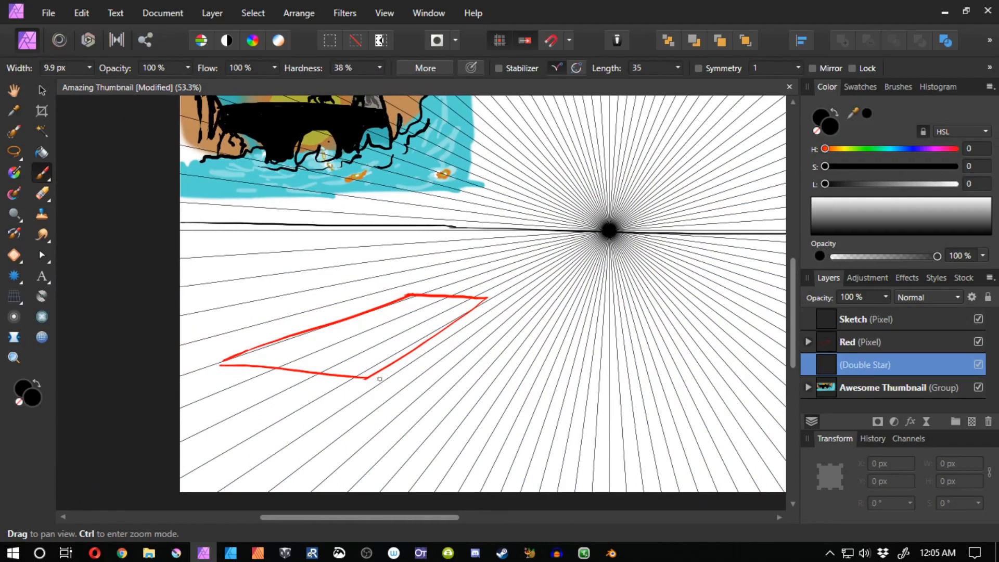
click(484, 300)
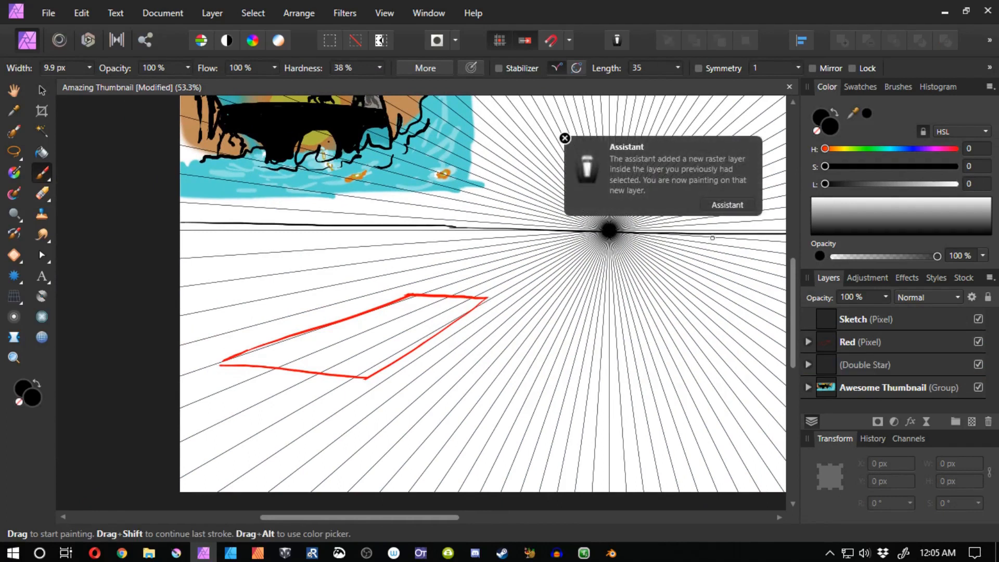
click(827, 343)
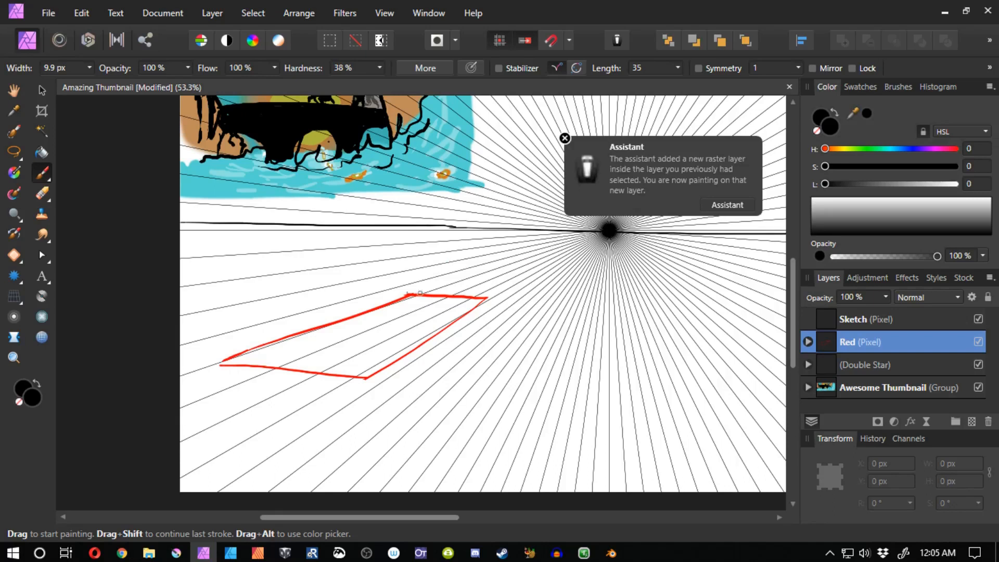
mouse_move(487, 301)
mouse_down()
mouse_move(417, 346)
mouse_move(433, 345)
mouse_move(410, 353)
mouse_move(423, 340)
mouse_move(357, 379)
mouse_up()
key(ctrl+z)
key(ctrl+z)
drag(485, 300, 409, 353)
key(ctrl+z)
drag(487, 298, 341, 383)
key(e)
drag(471, 312, 344, 383)
key(b)
Lower the Double Star layer's opacity to 35%.
click(885, 364)
click(886, 296)
drag(890, 312, 823, 307)
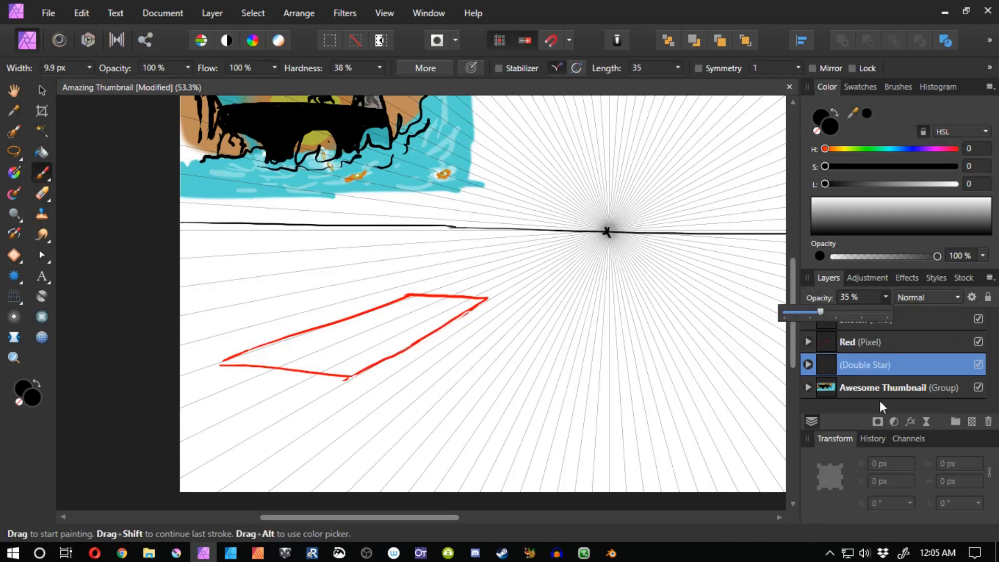
On the Red layer, paint vertical edges upward from the plane's far right corner and its two near corners.
click(827, 343)
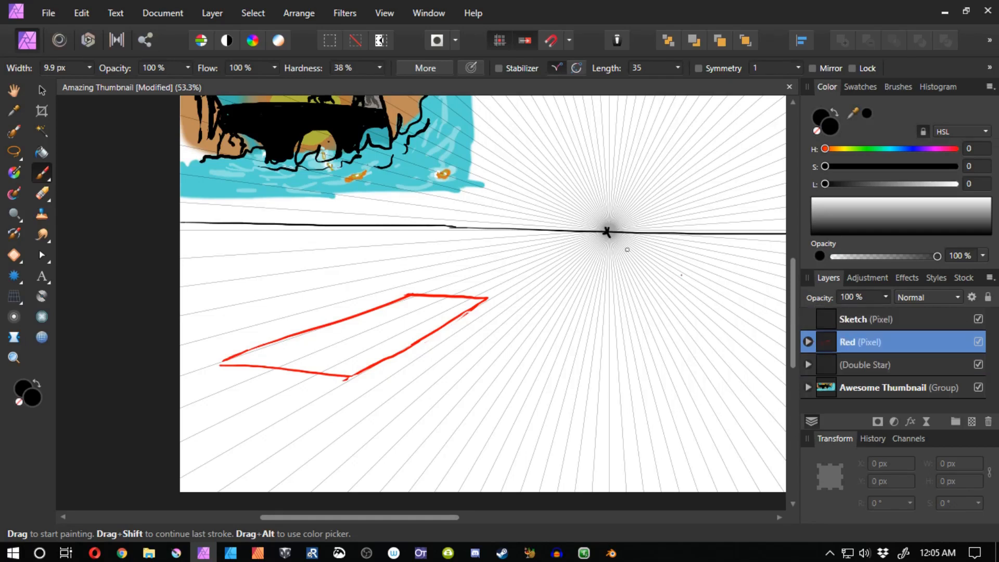
drag(487, 298, 487, 253)
drag(344, 372, 348, 296)
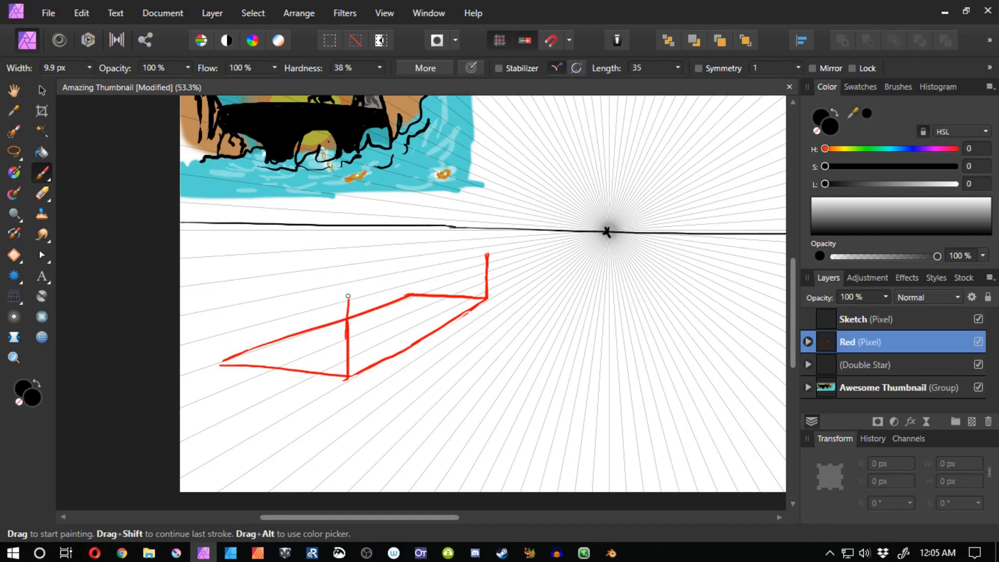
mouse_move(218, 363)
mouse_down()
mouse_move(217, 305)
mouse_move(217, 364)
mouse_up()
Close the box's near face with a top edge joining its two uprights, undoing the misaligned strokes.
drag(347, 286, 258, 274)
key(ctrl+z)
drag(348, 286, 257, 271)
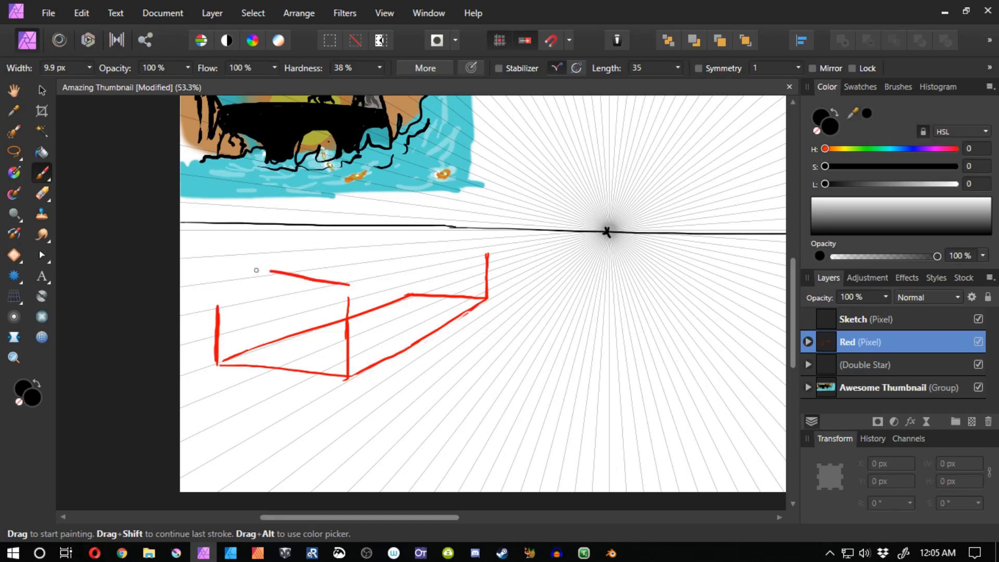
key(ctrl+z)
drag(351, 292, 229, 289)
key(ctrl+z)
drag(349, 296, 201, 294)
key(ctrl+z)
drag(349, 295, 208, 287)
key(ctrl+z)
mouse_move(348, 298)
mouse_down()
mouse_move(214, 290)
mouse_move(215, 360)
mouse_up()
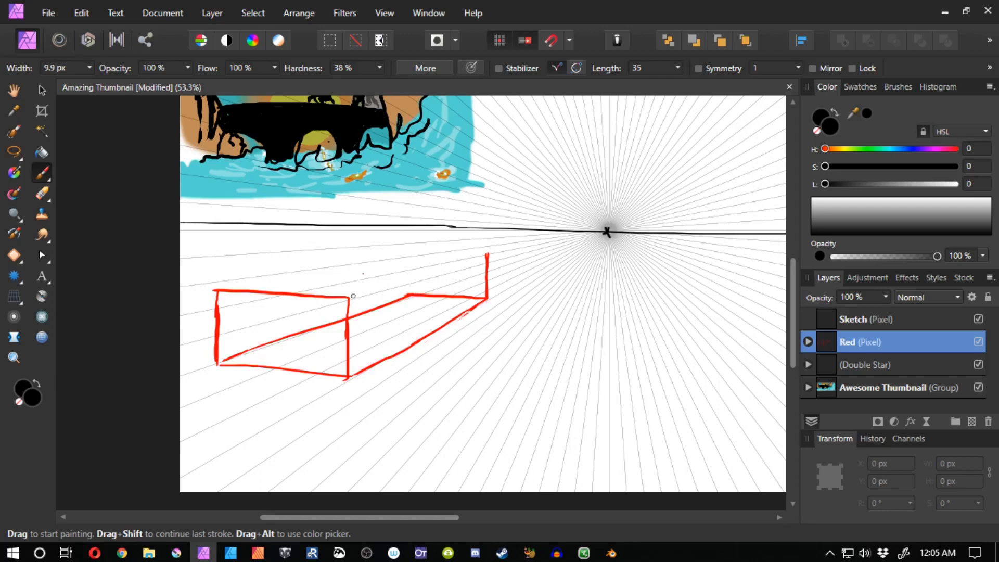
mouse_move(323, 307)
mouse_down()
mouse_move(291, 340)
mouse_move(302, 383)
mouse_up()
drag(258, 341, 213, 365)
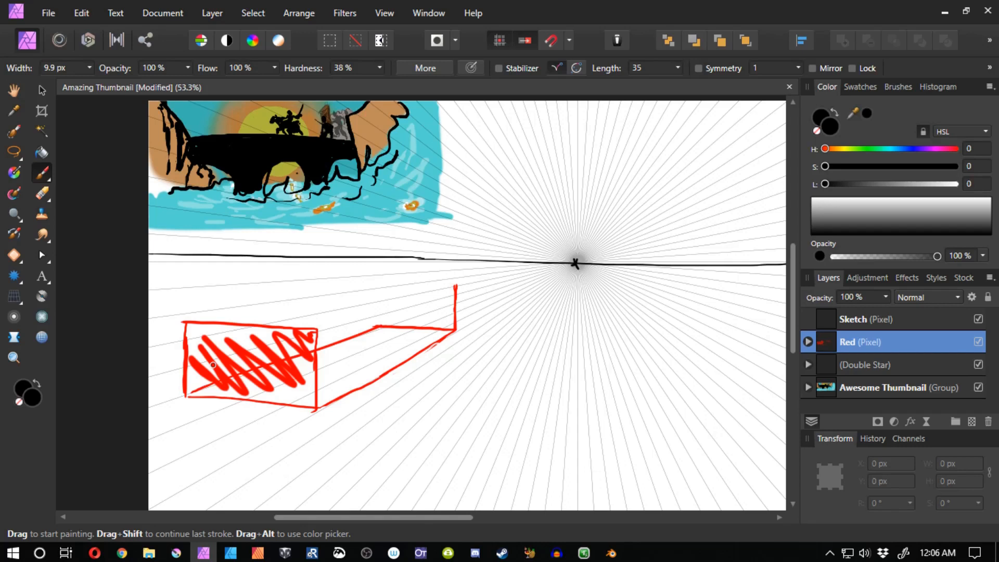
key(ctrl+z)
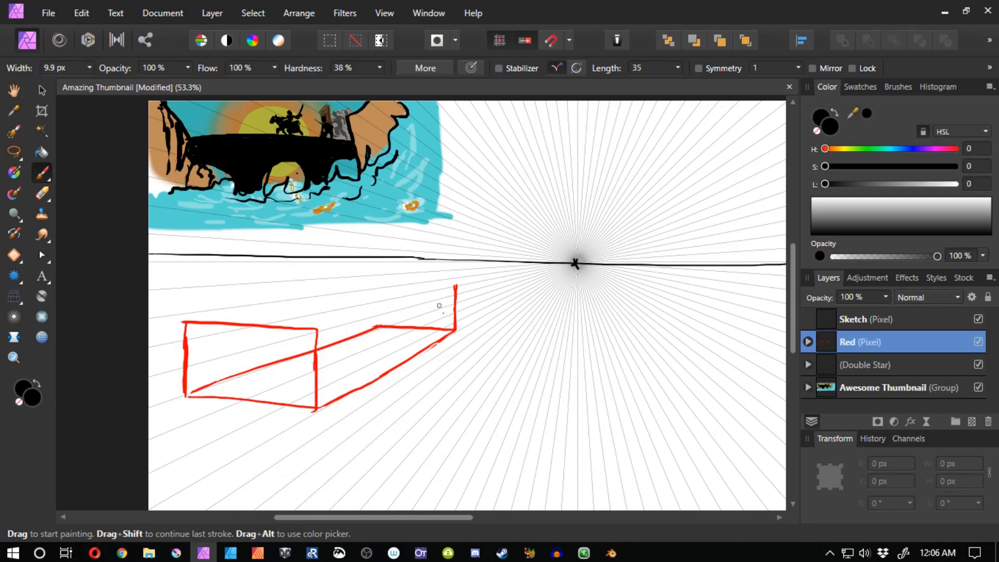
mouse_move(457, 283)
mouse_down()
mouse_move(331, 286)
mouse_move(377, 328)
mouse_up()
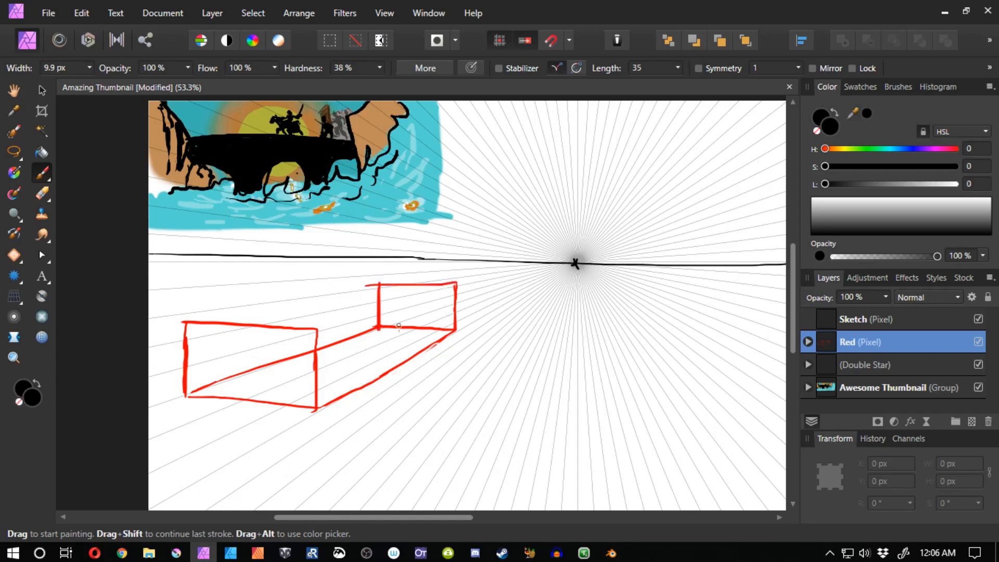
key(ctrl+z)
key(ctrl+z)
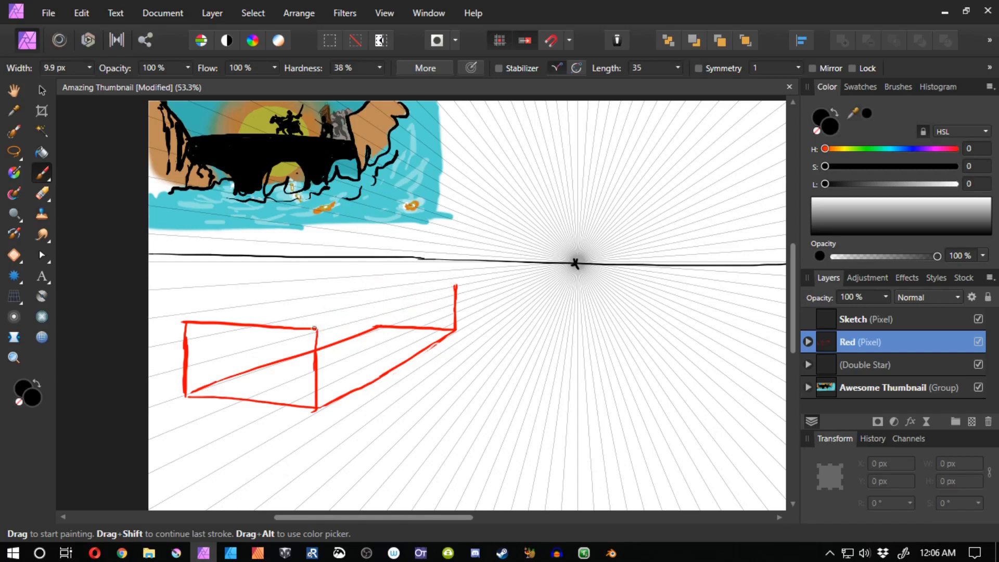
Complete the box with two receding top edges along the guides, the far top edge and the remaining far vertical edge.
drag(317, 329, 456, 287)
drag(189, 321, 351, 295)
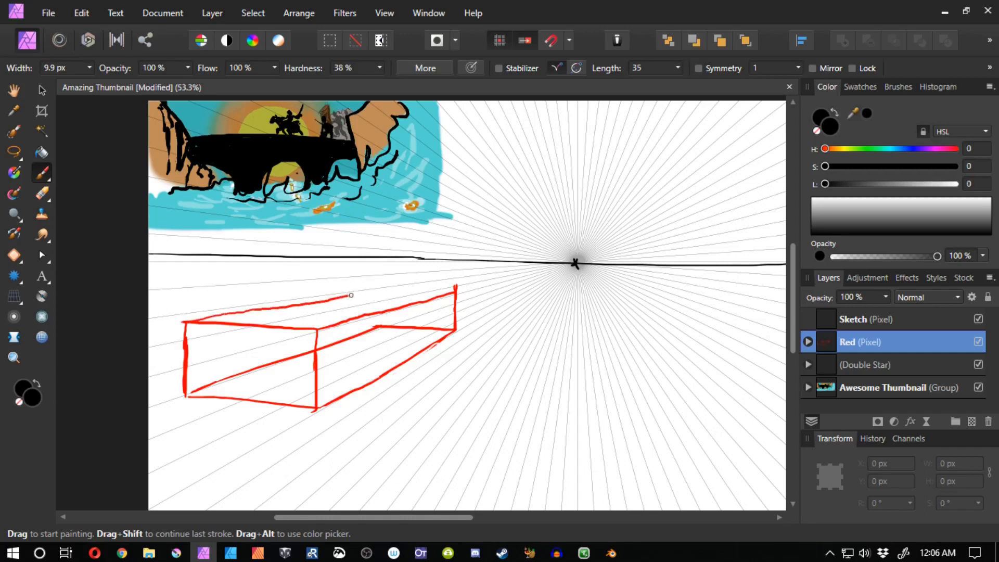
drag(456, 288, 354, 290)
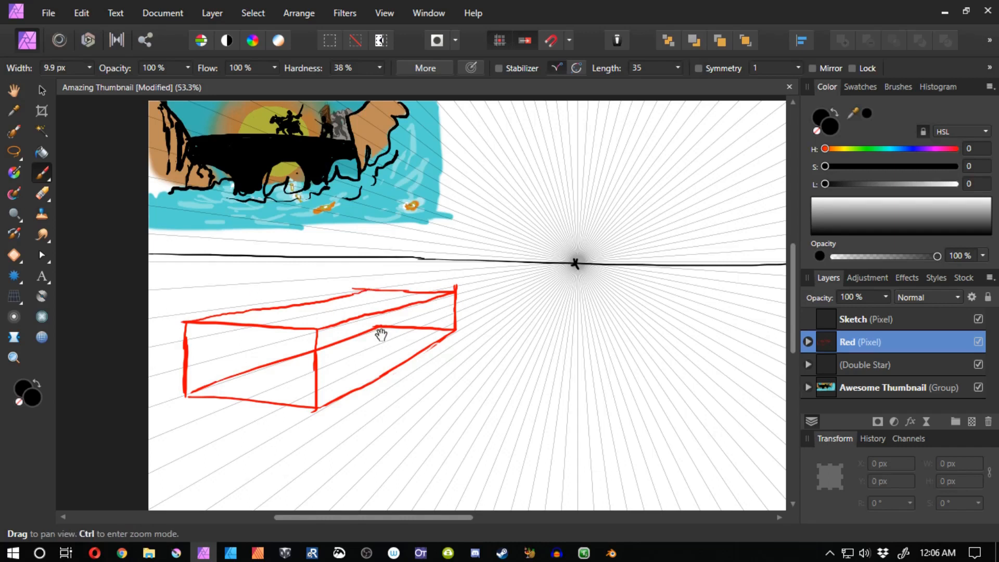
drag(380, 335, 286, 281)
drag(273, 246, 274, 285)
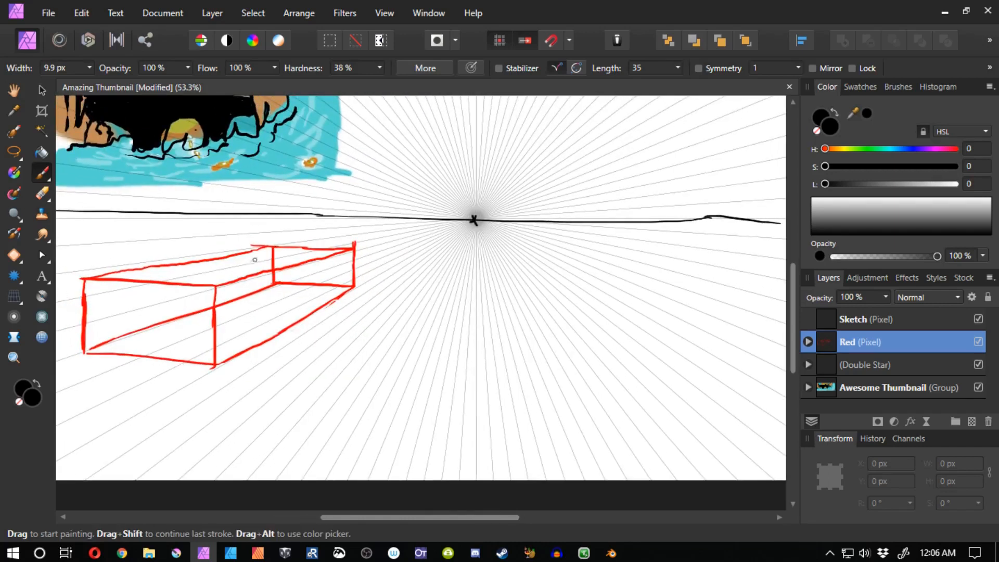
Erase the line end overshooting the box's far left top corner, and return to the Paint Brush.
key(e)
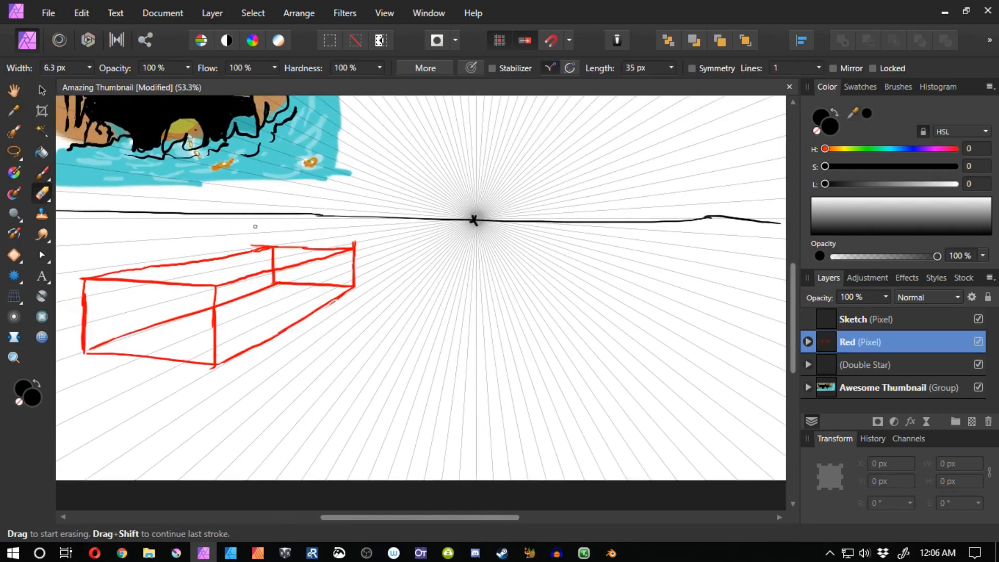
mouse_move(273, 246)
mouse_down()
mouse_move(242, 246)
mouse_move(268, 246)
mouse_up()
key(b)
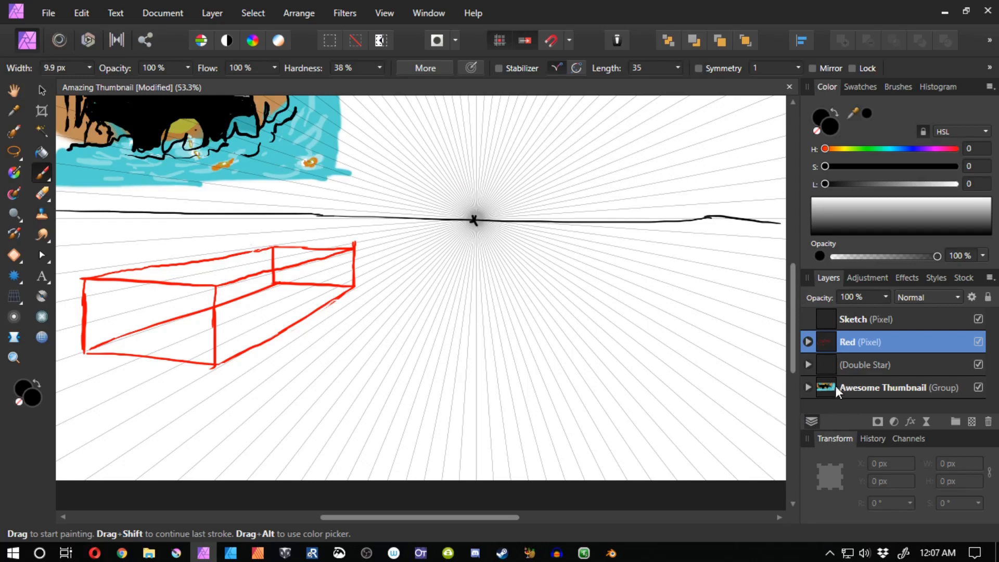
drag(273, 287, 221, 375)
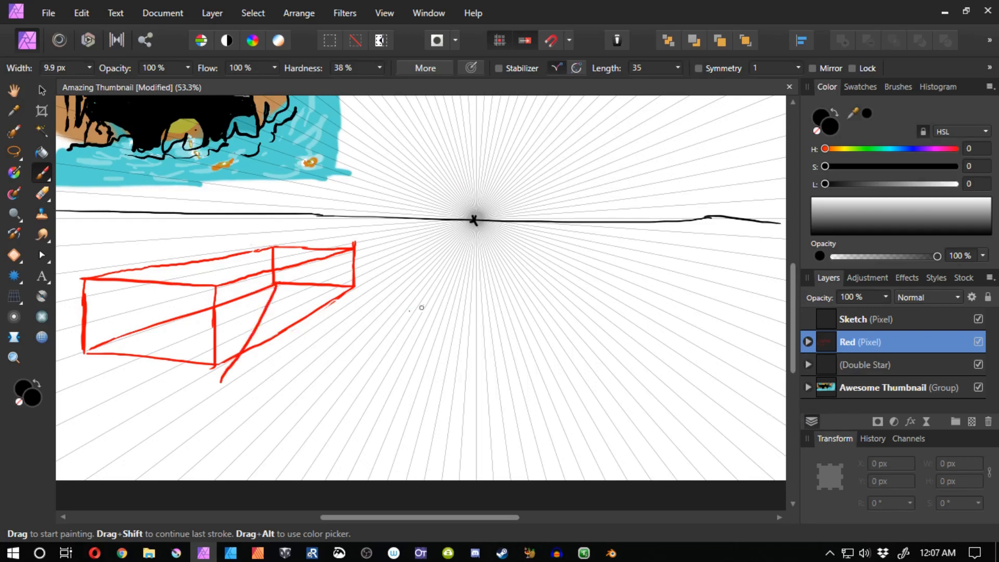
key(ctrl+z)
mouse_move(383, 341)
mouse_down()
mouse_move(359, 369)
mouse_move(422, 291)
mouse_move(380, 372)
mouse_move(448, 304)
mouse_move(499, 322)
mouse_move(515, 364)
mouse_move(496, 315)
mouse_move(520, 358)
mouse_move(527, 343)
mouse_up()
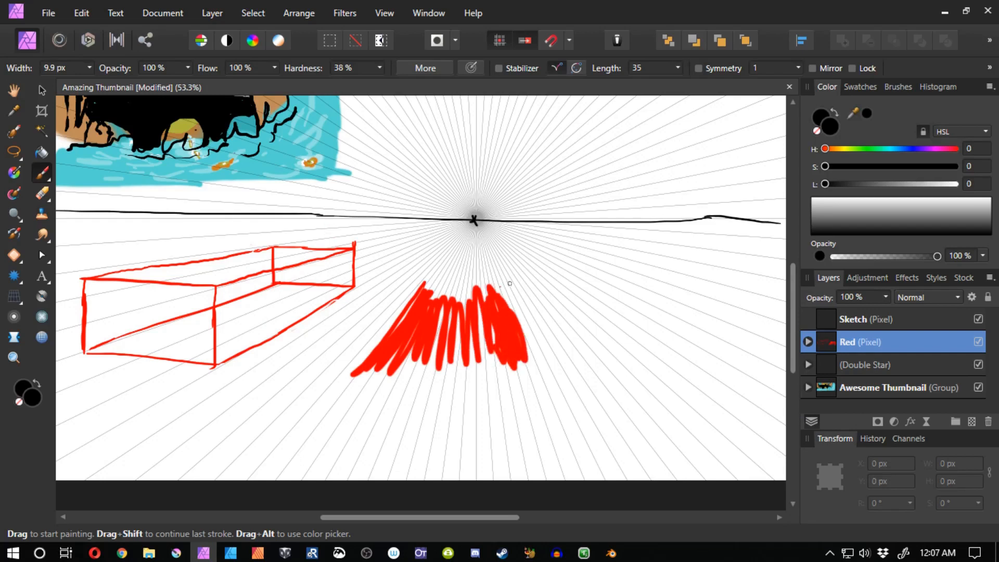
drag(352, 286, 502, 294)
drag(315, 279, 524, 288)
mouse_move(214, 367)
mouse_down()
mouse_move(495, 393)
mouse_move(597, 361)
mouse_up()
key(ctrl+z)
key(ctrl+z)
drag(356, 285, 592, 283)
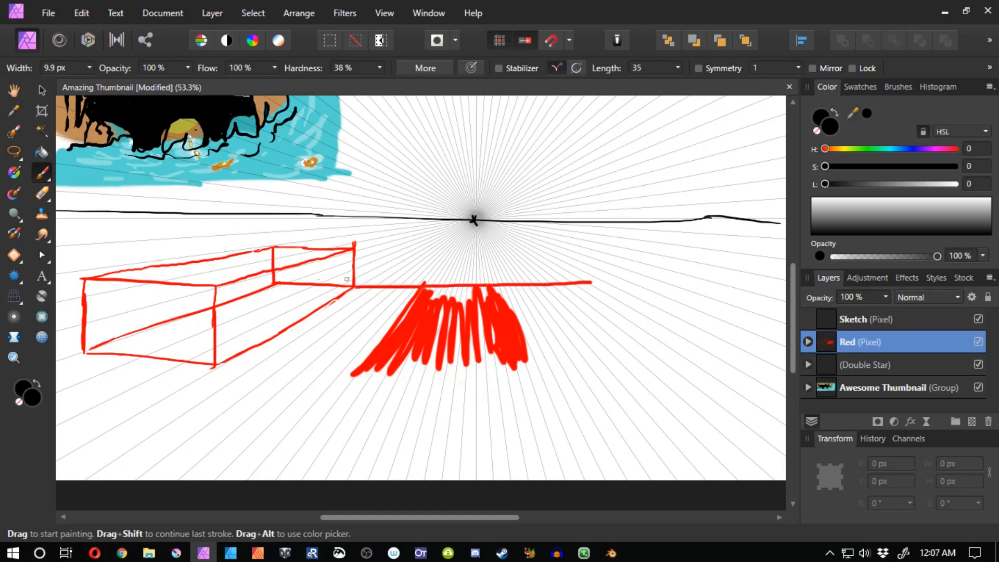
drag(213, 366, 647, 409)
mouse_move(514, 354)
mouse_down()
mouse_move(520, 386)
mouse_move(396, 374)
mouse_up()
drag(452, 298, 430, 290)
key(ctrl+z)
key(ctrl+z)
key(ctrl+z)
key(ctrl+z)
key(ctrl+z)
key(ctrl+z)
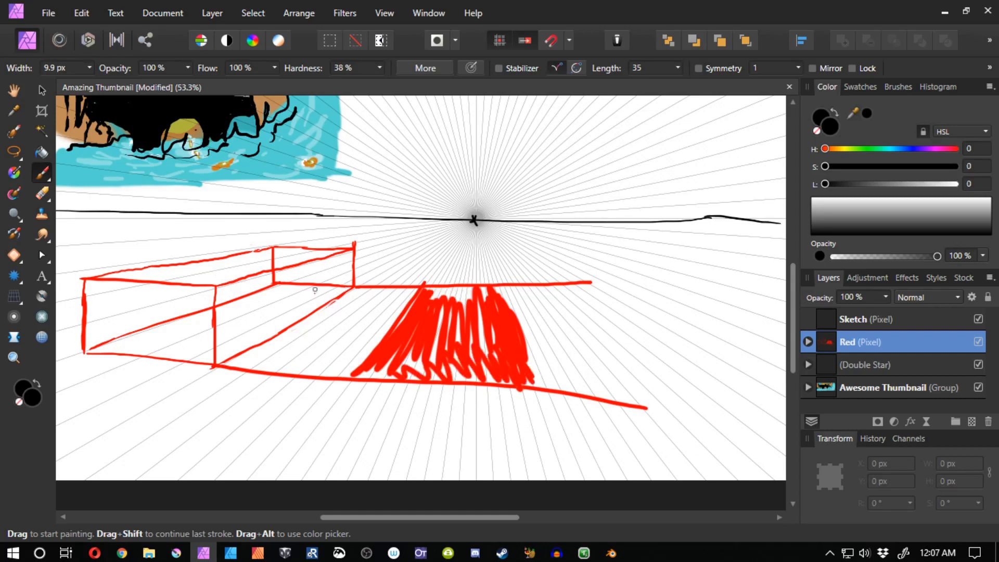
mouse_move(346, 288)
mouse_down()
mouse_move(293, 291)
mouse_move(276, 310)
mouse_move(112, 347)
mouse_up()
mouse_move(229, 311)
mouse_down()
mouse_move(262, 295)
mouse_move(105, 346)
mouse_move(331, 297)
mouse_move(198, 359)
mouse_move(235, 341)
mouse_up()
key(ctrl+z)
key(ctrl+z)
key(ctrl+z)
key(ctrl+z)
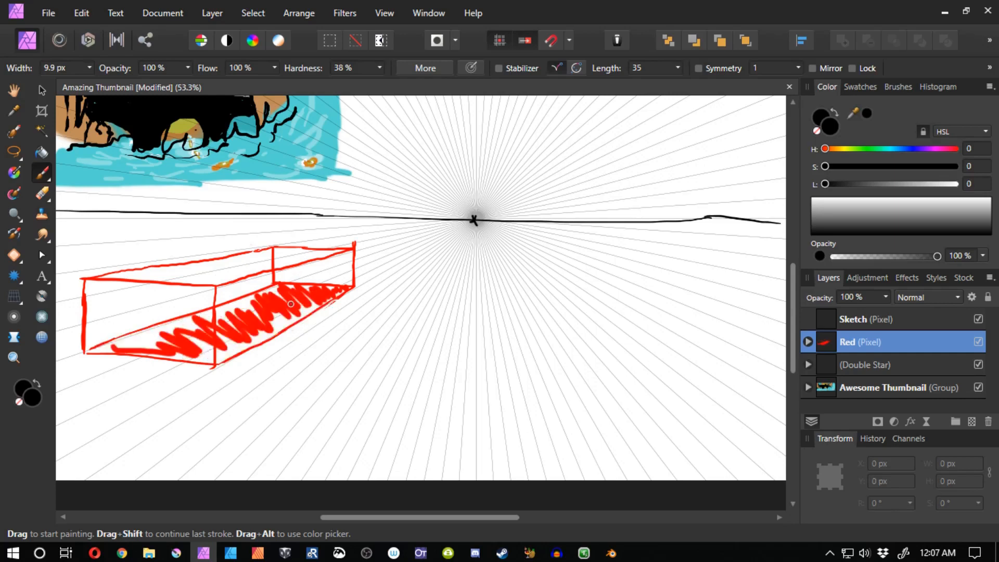
Paint a ground plane adjoining the box's right side, with its outer edge following a guide line.
mouse_move(355, 286)
mouse_down()
mouse_move(426, 287)
mouse_move(370, 369)
mouse_up()
drag(405, 310, 341, 398)
drag(214, 367, 322, 393)
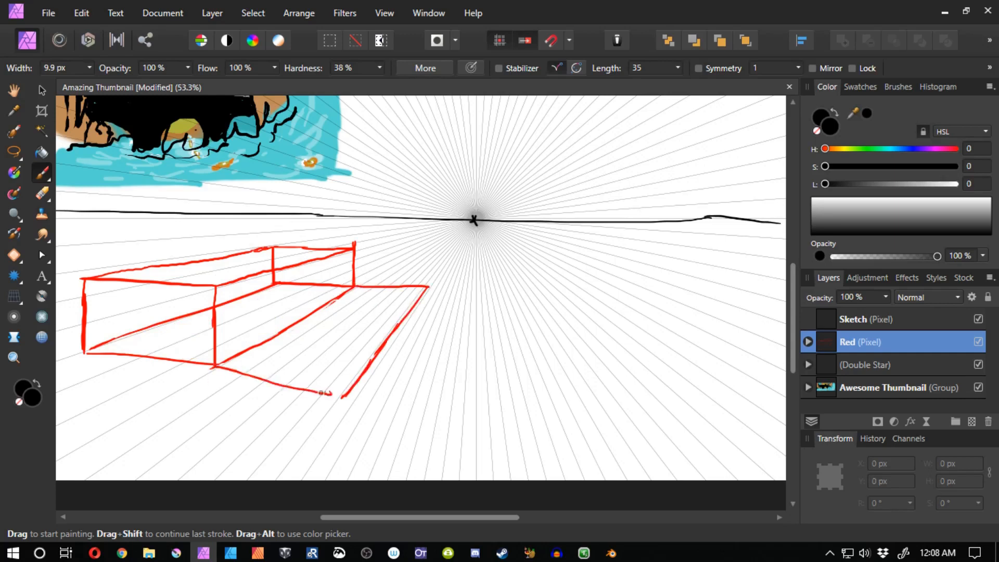
key(ctrl+z)
drag(213, 367, 364, 374)
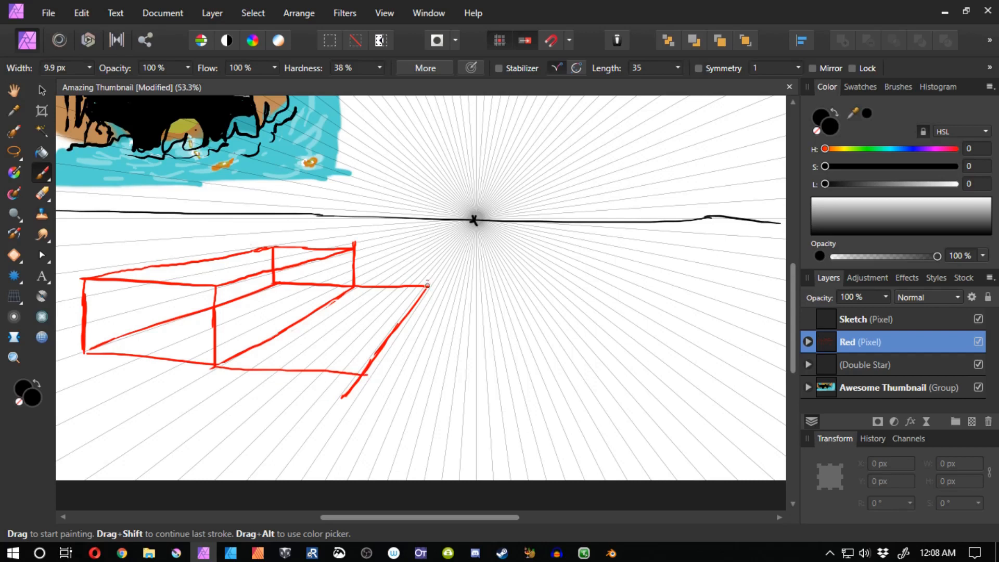
Add a second ground plane beside the first by extending the far and near edges and painting its right receding edge.
drag(427, 286, 502, 285)
drag(358, 380, 568, 385)
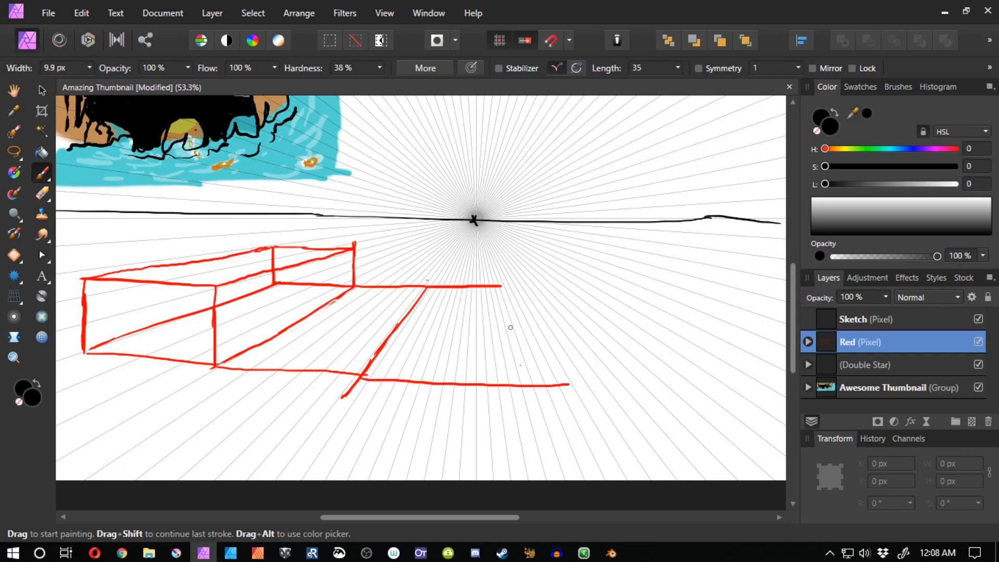
mouse_move(510, 286)
mouse_down()
mouse_move(573, 378)
mouse_move(512, 288)
mouse_move(480, 283)
mouse_up()
drag(614, 325, 478, 284)
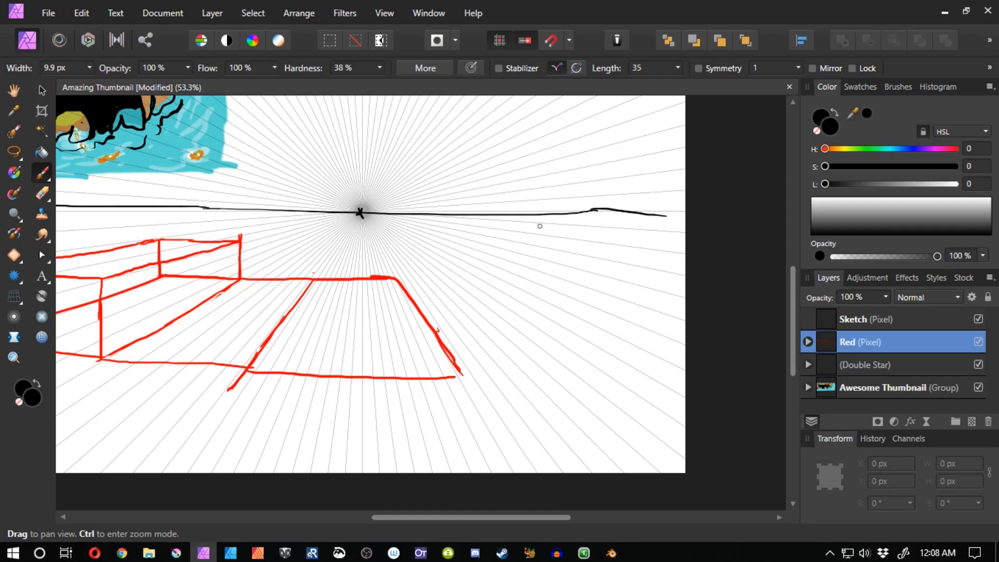
Sketch a human figure's head, shoulders, tapered torso and hips to the right of the ground planes, below the horizon.
mouse_move(548, 218)
mouse_down()
mouse_move(535, 201)
mouse_move(557, 254)
mouse_move(575, 239)
mouse_move(576, 256)
mouse_move(563, 261)
mouse_move(554, 228)
mouse_move(577, 244)
mouse_move(543, 280)
mouse_move(575, 269)
mouse_move(541, 264)
mouse_move(573, 340)
mouse_up()
key(ctrl+z)
drag(588, 280, 576, 336)
drag(538, 286, 561, 339)
mouse_move(546, 292)
mouse_down()
mouse_move(579, 337)
mouse_move(559, 336)
mouse_move(582, 339)
mouse_move(557, 340)
mouse_move(575, 367)
mouse_up()
mouse_move(558, 359)
mouse_down()
mouse_move(578, 368)
mouse_move(565, 365)
mouse_up()
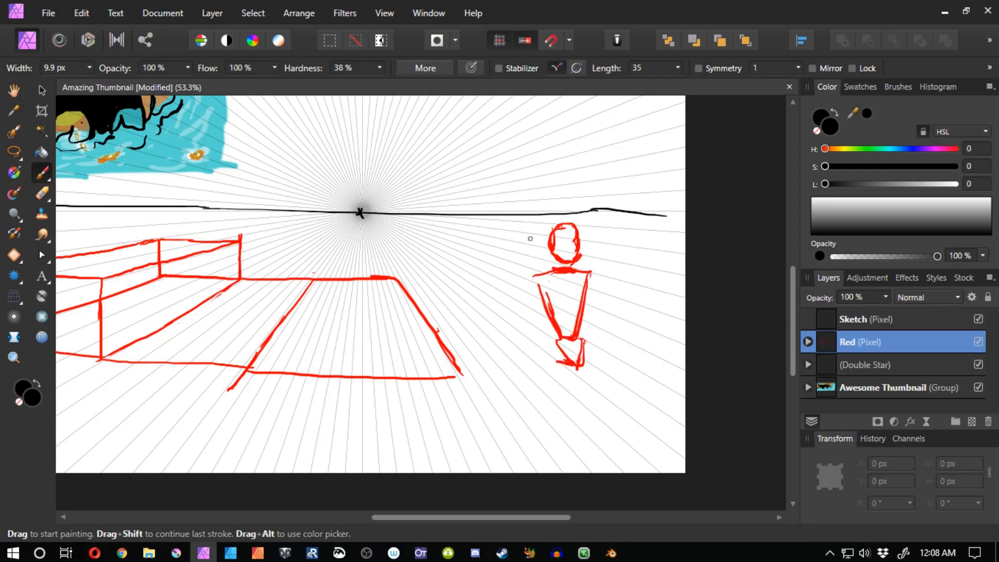
Bracket the figure from head to hips with the label "3HL", and add an arm with its own bracket.
mouse_move(537, 233)
mouse_down()
mouse_move(498, 244)
mouse_move(516, 375)
mouse_move(536, 372)
mouse_up()
mouse_move(490, 296)
mouse_down()
mouse_move(497, 293)
mouse_move(453, 302)
mouse_move(476, 303)
mouse_up()
drag(464, 295, 488, 299)
mouse_move(535, 279)
mouse_down()
mouse_move(527, 342)
mouse_move(517, 272)
mouse_move(536, 268)
mouse_up()
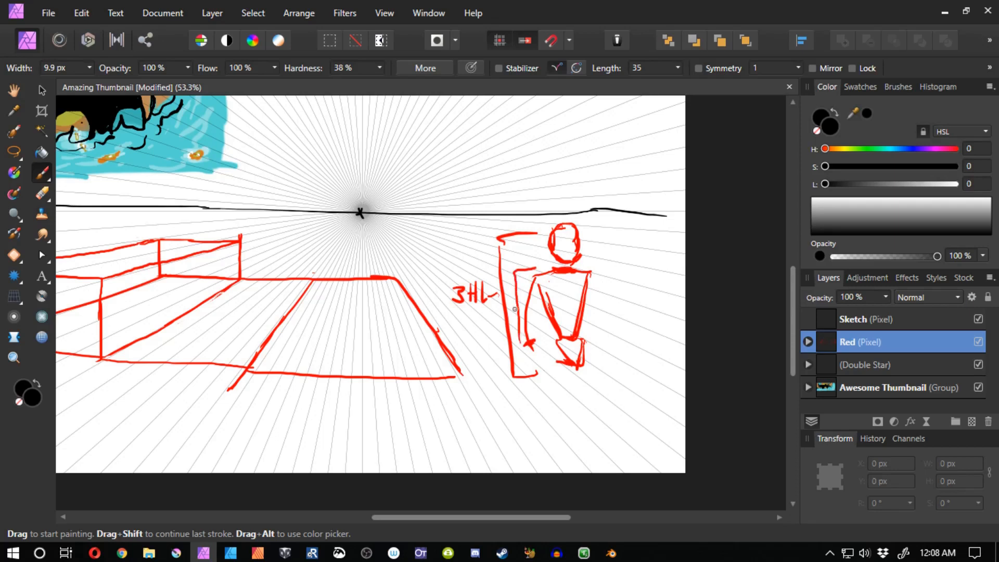
Label the arm's bracket "3HL" and sketch the hand at the end of the arm.
drag(517, 310, 492, 316)
mouse_move(460, 311)
mouse_down()
mouse_move(468, 318)
mouse_move(460, 328)
mouse_move(478, 329)
mouse_up()
drag(484, 311, 484, 328)
drag(475, 321, 542, 360)
Sketch an open hand with a vertical measuring bar above the horizon, and label the figure's hand "1HLS".
mouse_move(464, 177)
mouse_down()
mouse_move(422, 177)
mouse_move(438, 203)
mouse_move(461, 198)
mouse_move(433, 200)
mouse_move(457, 200)
mouse_up()
key(ctrl+z)
key(ctrl+z)
mouse_move(465, 178)
mouse_down()
mouse_move(456, 200)
mouse_move(431, 198)
mouse_move(441, 280)
mouse_move(446, 248)
mouse_up()
key(space)
drag(455, 249, 483, 260)
mouse_move(456, 197)
mouse_down()
mouse_move(470, 195)
mouse_move(455, 196)
mouse_up()
drag(467, 283, 451, 284)
mouse_move(458, 194)
mouse_down()
mouse_move(458, 278)
mouse_move(461, 270)
mouse_up()
mouse_move(523, 429)
mouse_down()
mouse_move(441, 349)
mouse_move(395, 371)
mouse_up()
mouse_move(402, 352)
mouse_down()
mouse_move(401, 370)
mouse_move(421, 367)
mouse_up()
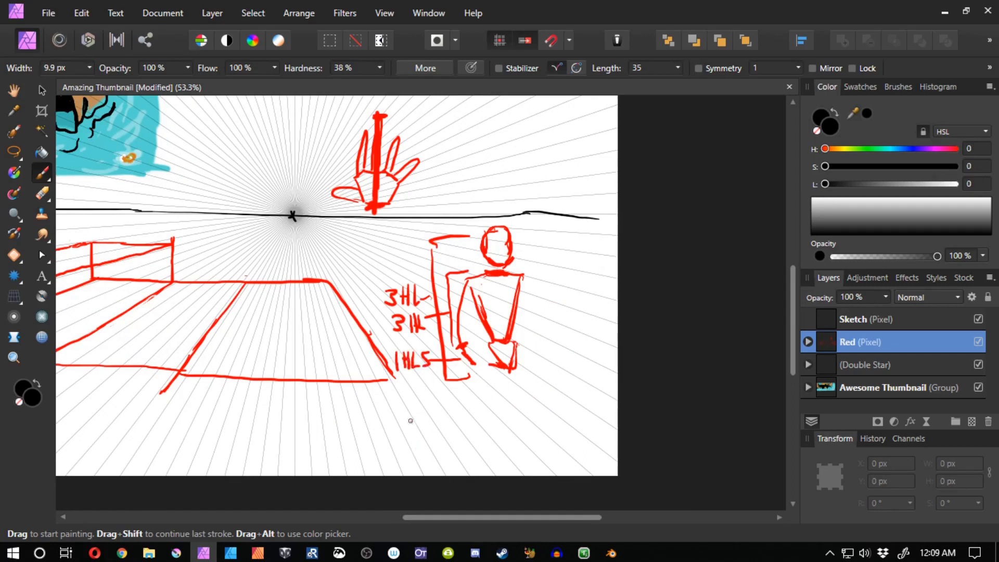
Draw a box around the figure's "1HLS" hand label.
key(space)
drag(410, 396, 412, 400)
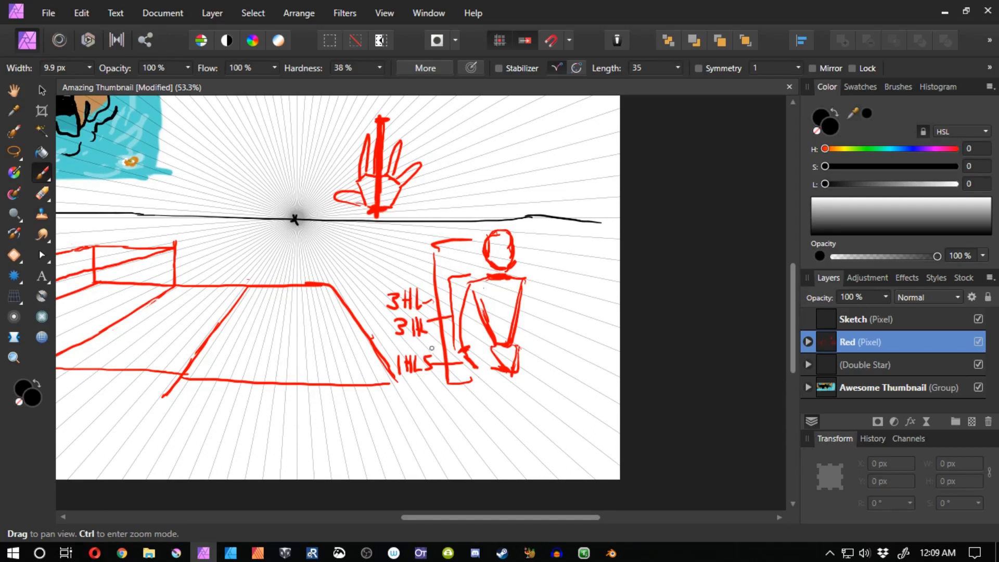
mouse_move(434, 348)
mouse_down()
mouse_move(388, 371)
mouse_move(437, 354)
mouse_move(442, 378)
mouse_up()
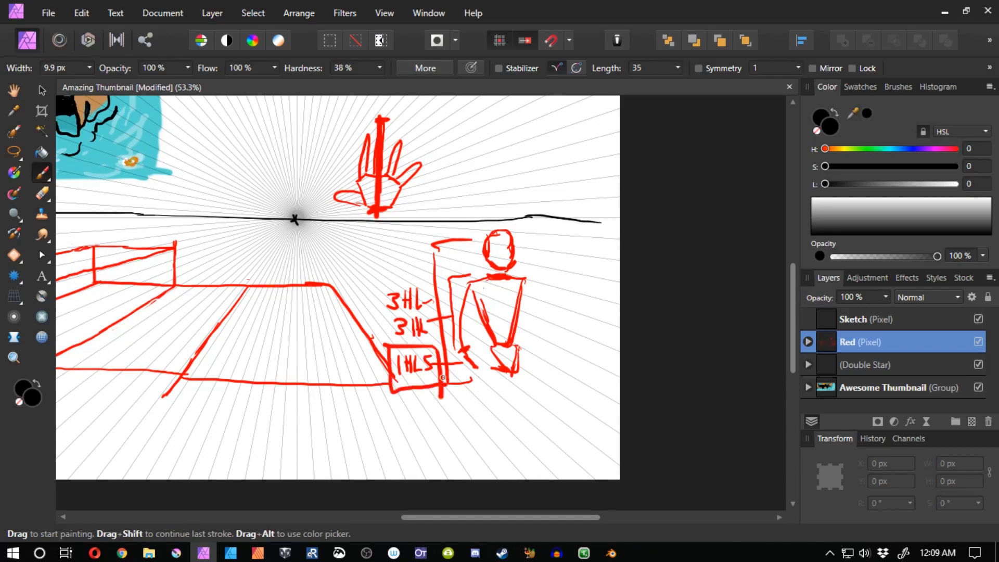
mouse_move(460, 143)
mouse_down()
mouse_move(474, 169)
mouse_move(457, 150)
mouse_move(448, 172)
mouse_move(482, 179)
mouse_up()
drag(478, 167, 486, 203)
key(ctrl+z)
key(ctrl+z)
key(ctrl+z)
key(ctrl+z)
key(ctrl+z)
key(ctrl+z)
key(ctrl+z)
key(ctrl+z)
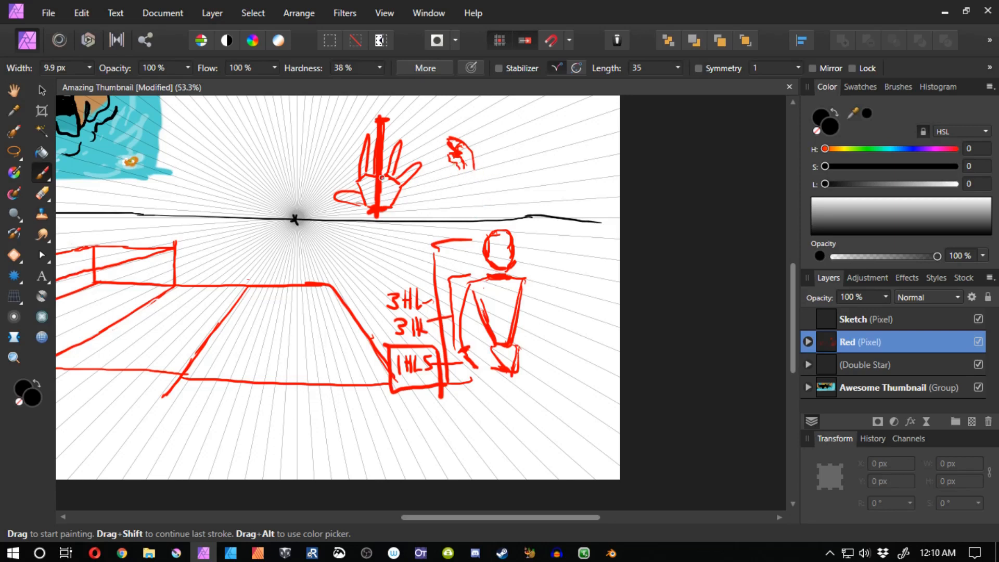
key(ctrl+z)
key(ctrl+z)
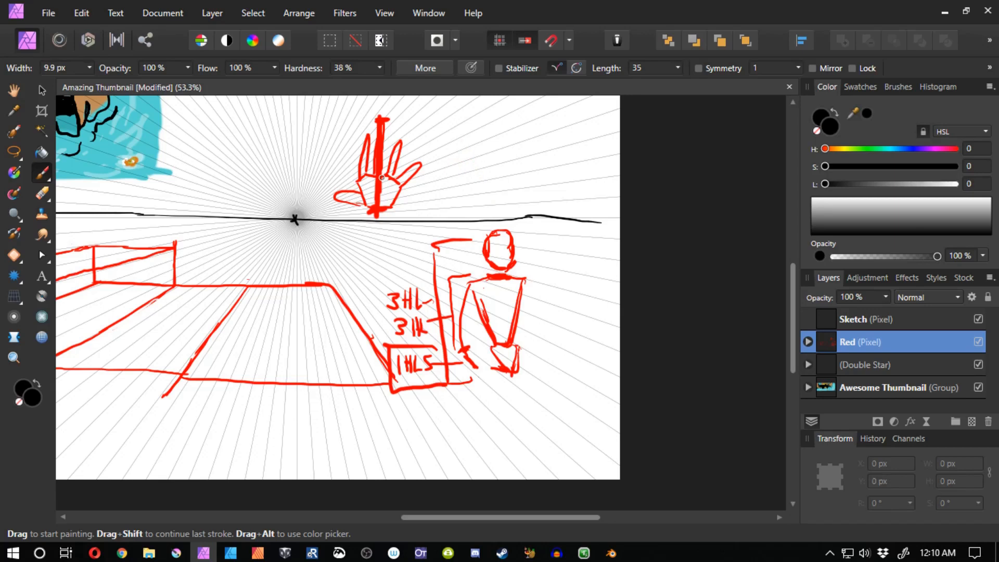
Sketch the figure's first leg down from the hips, with a crotch line, knee joint and lower leg.
drag(498, 351, 488, 421)
mouse_move(510, 370)
mouse_down()
mouse_move(501, 412)
mouse_move(525, 373)
mouse_up()
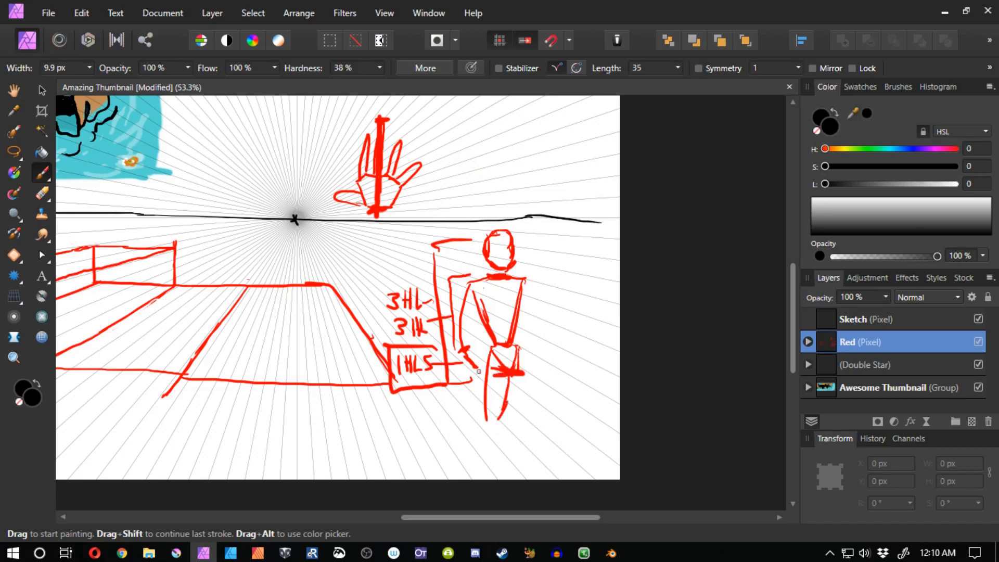
mouse_move(487, 417)
mouse_down()
mouse_move(495, 448)
mouse_move(485, 456)
mouse_move(495, 428)
mouse_up()
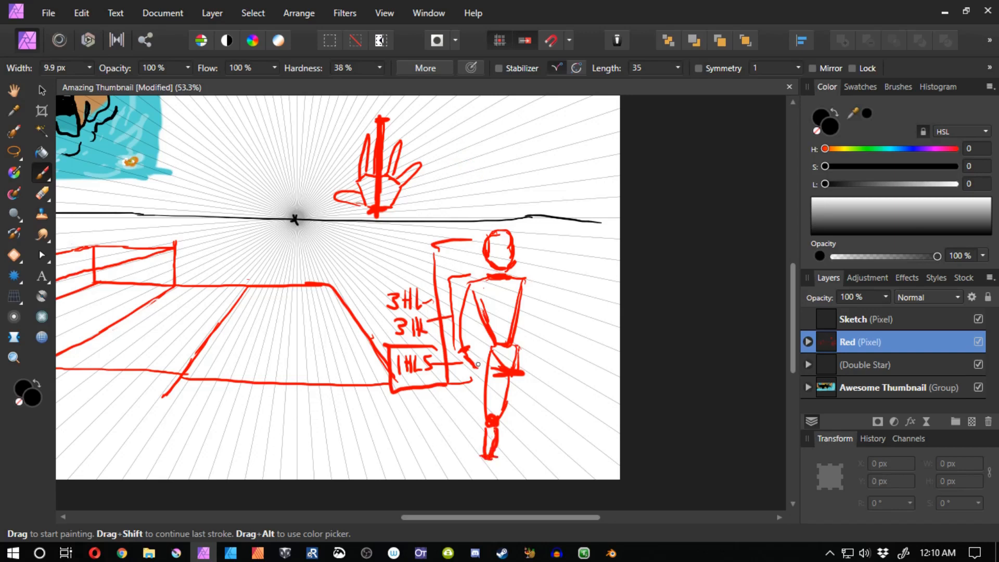
Bracket the leg from hips to ankle with the label "4HL", and draw the foot with a "1/2" note beside it.
mouse_move(477, 379)
mouse_down()
mouse_move(451, 443)
mouse_move(472, 457)
mouse_up()
mouse_move(450, 425)
mouse_down()
mouse_move(388, 447)
mouse_move(406, 429)
mouse_move(417, 435)
mouse_up()
drag(488, 457, 493, 471)
mouse_move(415, 461)
mouse_down()
mouse_move(413, 473)
mouse_move(436, 477)
mouse_up()
Complete the figure with a second leg, foot and arm, and extend the foot's label to "1/2HL".
drag(515, 371, 520, 406)
drag(518, 348, 536, 457)
drag(528, 444, 525, 464)
mouse_move(530, 460)
mouse_down()
mouse_move(539, 461)
mouse_move(530, 468)
mouse_up()
drag(435, 458, 437, 473)
drag(439, 454, 444, 469)
drag(446, 452, 452, 471)
drag(524, 280, 522, 368)
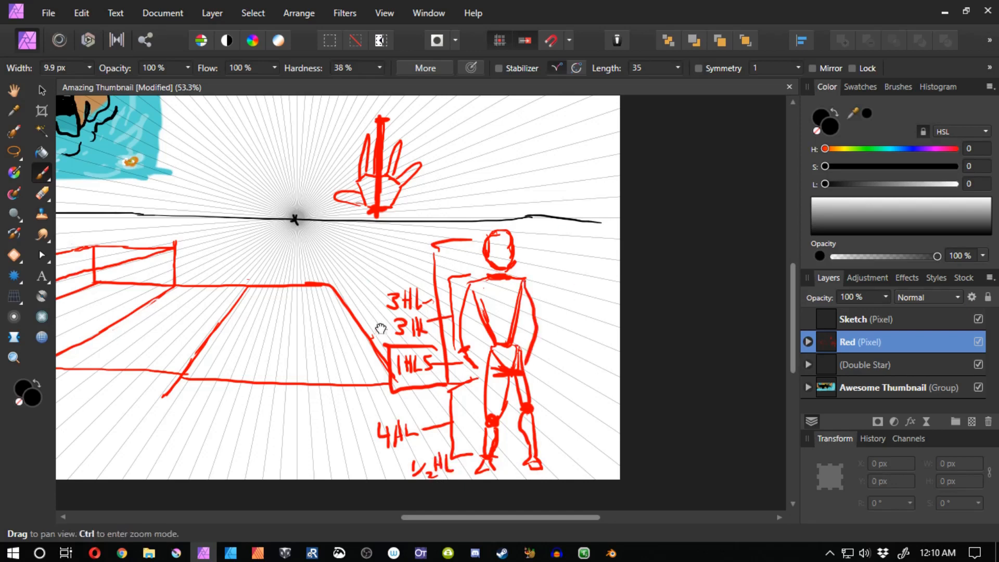
Undo the figure's legs, second arm, leg labels and the box around the "1HLS" label.
drag(380, 328, 430, 328)
key(ctrl+z)
key(ctrl+z)
key(ctrl+z)
key(ctrl+z)
key(ctrl+z)
key(ctrl+z)
key(ctrl+z)
key(ctrl+z)
key(ctrl+z)
key(ctrl+z)
key(ctrl+z)
key(ctrl+z)
key(ctrl+z)
key(ctrl+z)
key(ctrl+z)
key(ctrl+z)
key(ctrl+z)
key(ctrl+z)
key(ctrl+z)
key(ctrl+z)
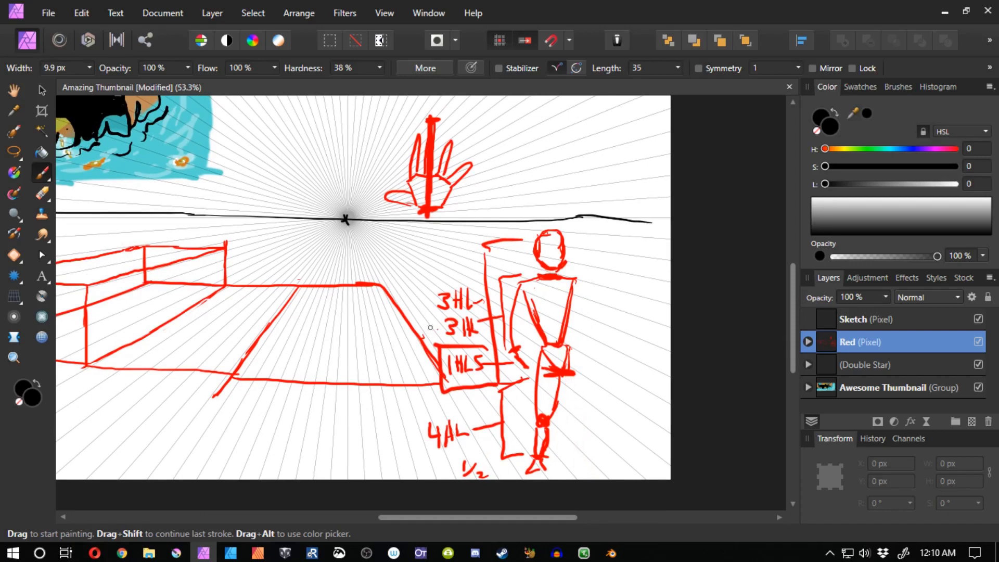
key(ctrl+z)
key(ctrl+z)
key(ctrl+z)
key(ctrl+z)
key(ctrl+z)
key(ctrl+z)
key(ctrl+z)
key(ctrl+z)
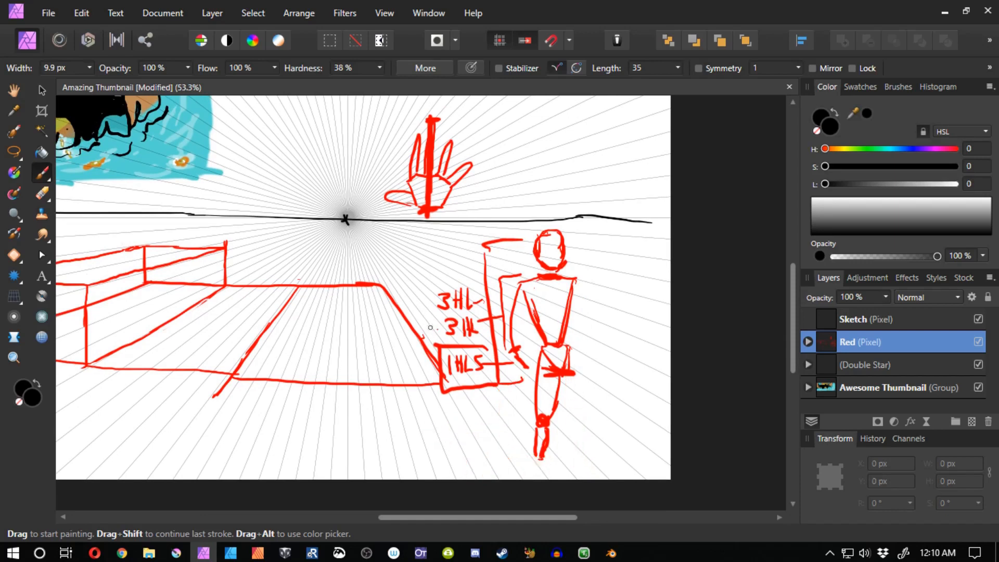
key(ctrl+z)
key(ctrl+z)
key(ctrl+z)
key(ctrl+z)
key(ctrl+z)
key(ctrl+z)
key(ctrl+z)
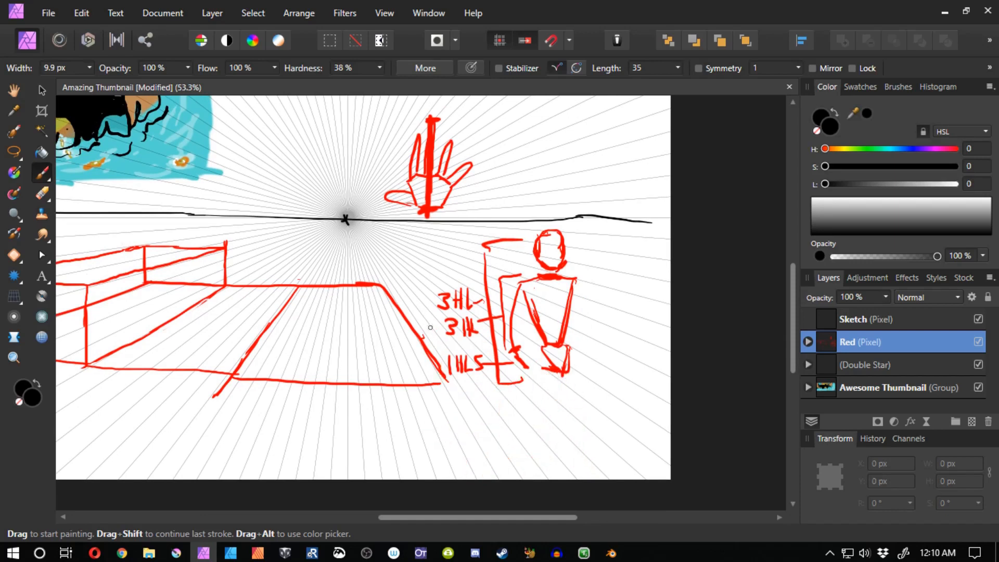
Undo the open hand, the remaining head-length labels and brackets, and the rest of the figure sketch.
key(ctrl+z)
key(ctrl+z)
key(ctrl+z)
key(ctrl+z)
key(ctrl+z)
key(ctrl+z)
key(ctrl+z)
key(ctrl+z)
key(ctrl+z)
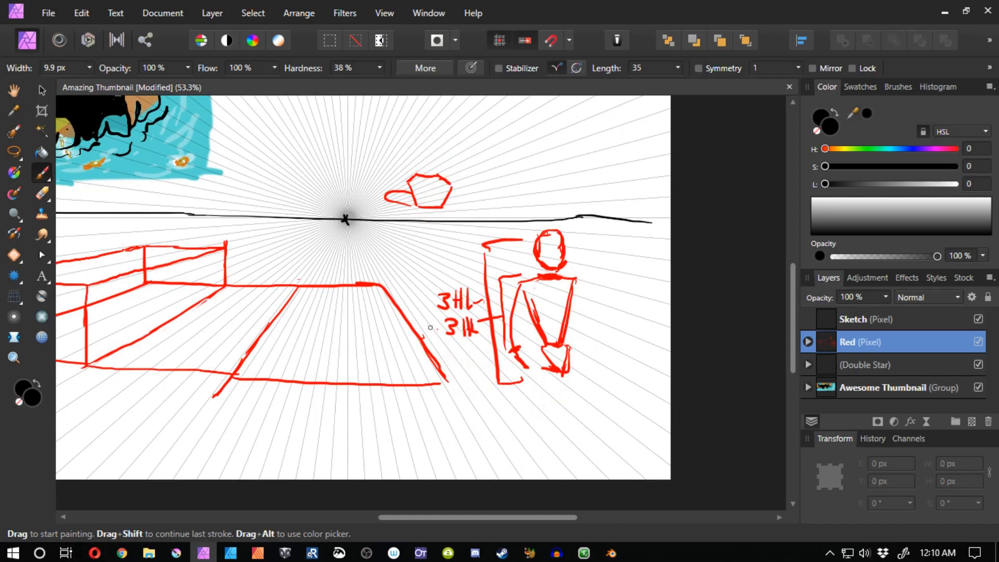
key(ctrl+z)
key(ctrl+z)
key(ctrl+z)
key(ctrl+z)
key(ctrl+z)
key(ctrl+z)
key(ctrl+z)
key(ctrl+z)
key(ctrl+z)
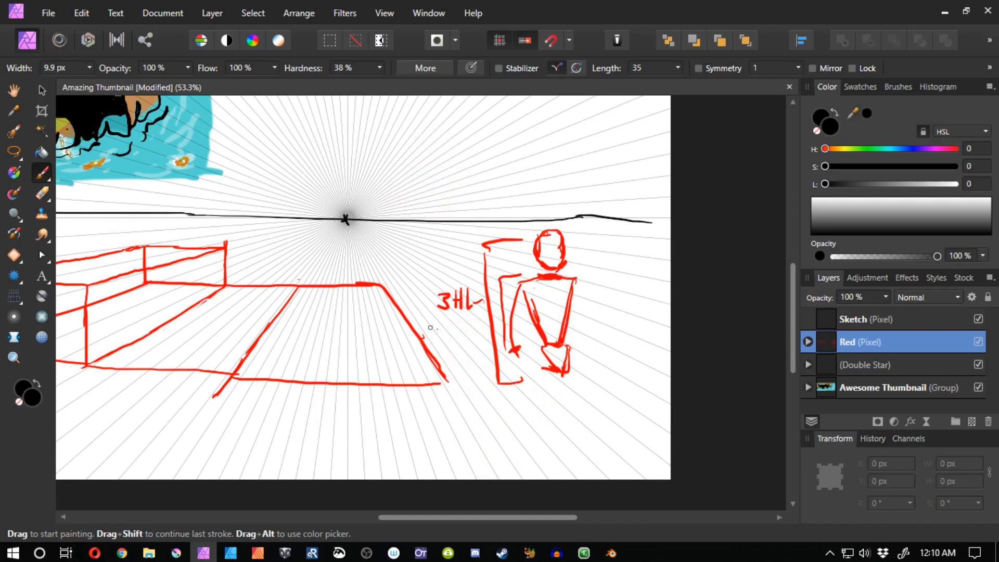
key(ctrl+z)
key(ctrl+z)
key(ctrl+z)
key(ctrl+z)
key(ctrl+z)
key(ctrl+z)
key(ctrl+z)
key(ctrl+z)
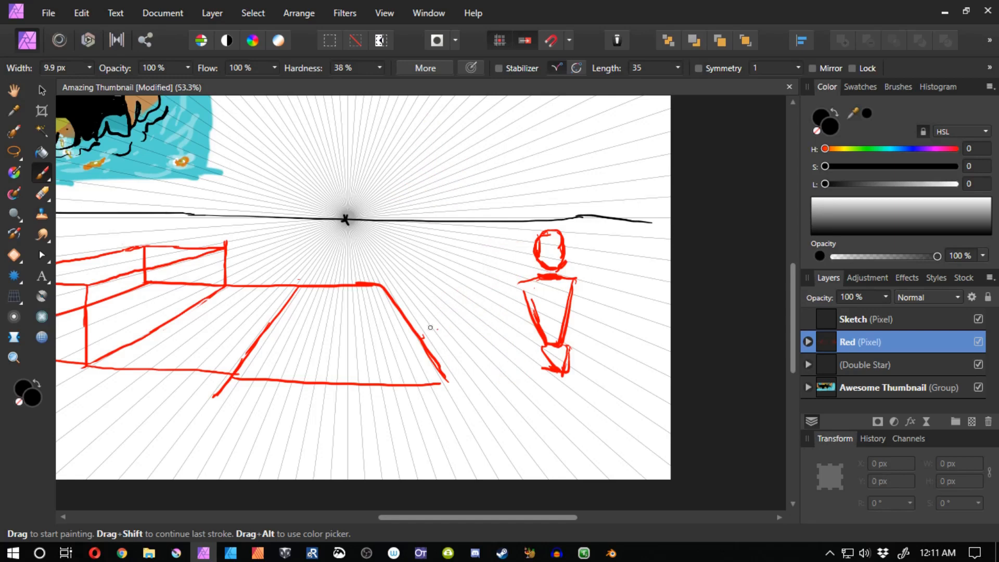
key(ctrl+z)
key(ctrl+z)
key(ctrl+z)
key(ctrl+z)
key(ctrl+z)
key(ctrl+z)
key(ctrl+z)
key(ctrl+z)
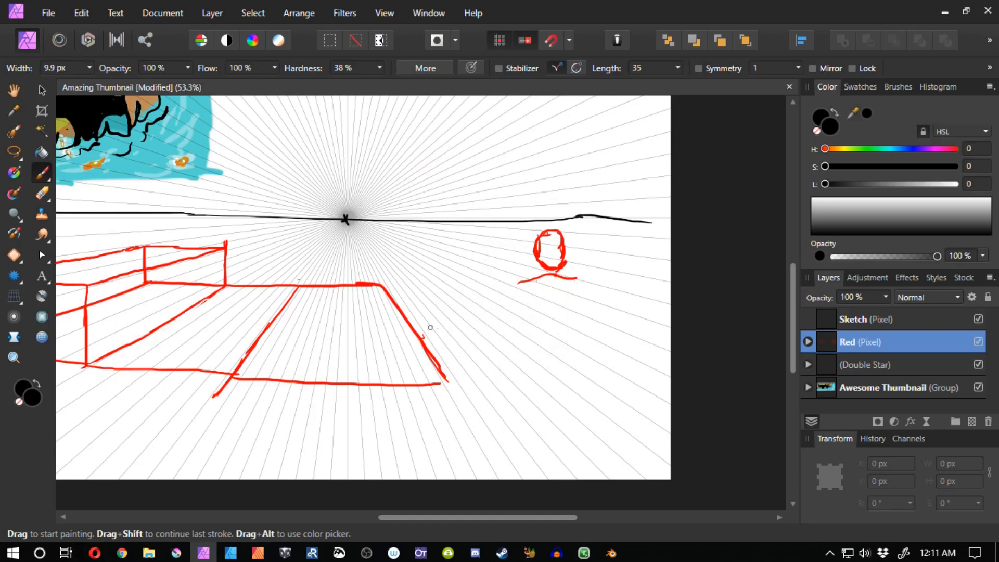
key(ctrl+z)
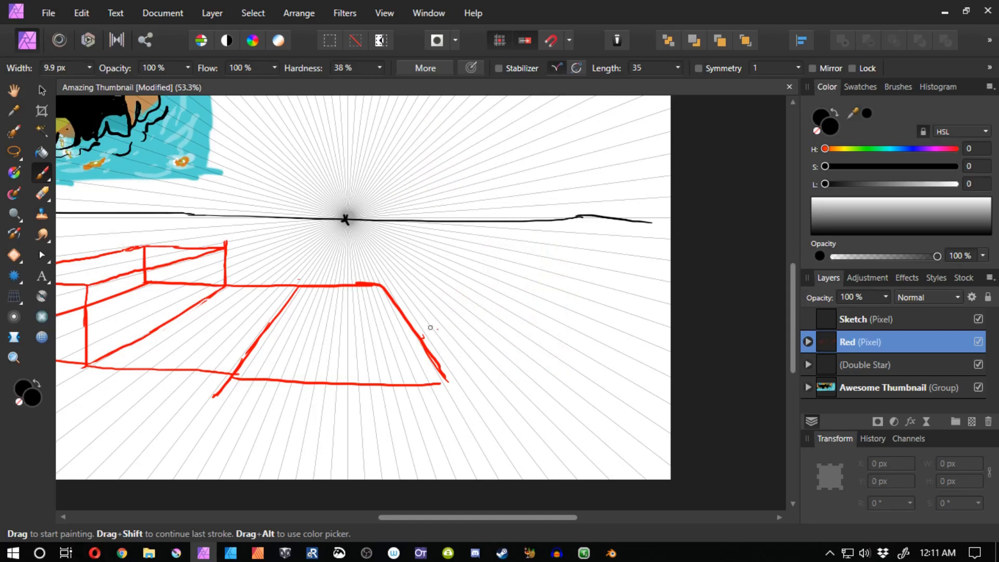
drag(258, 400, 436, 420)
drag(473, 306, 411, 396)
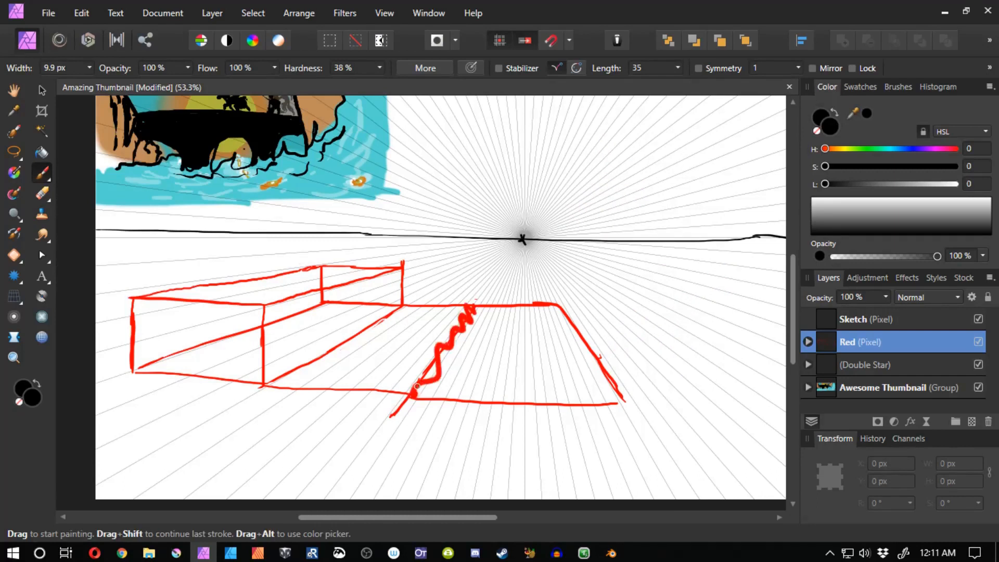
key(ctrl+z)
drag(556, 305, 627, 408)
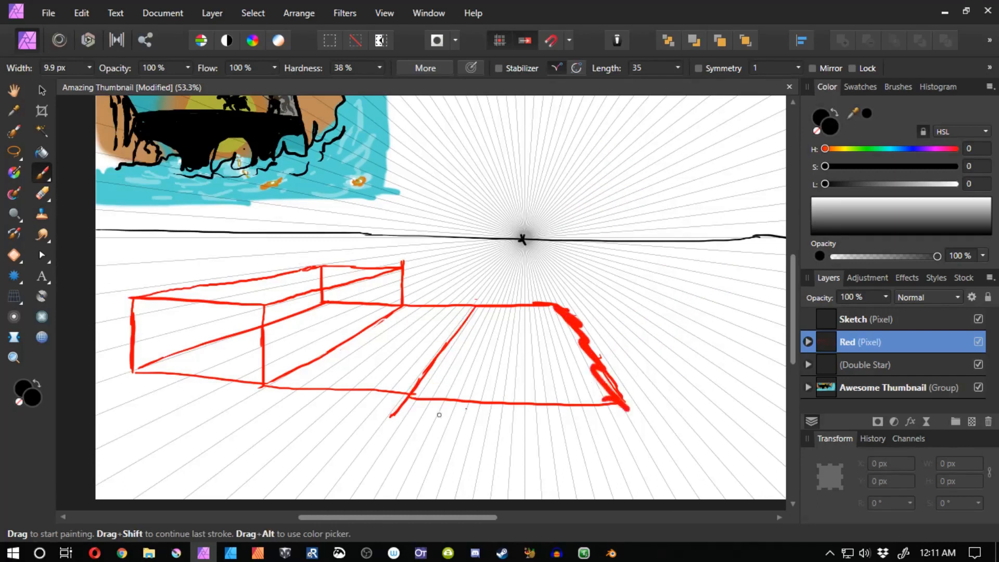
key(ctrl+z)
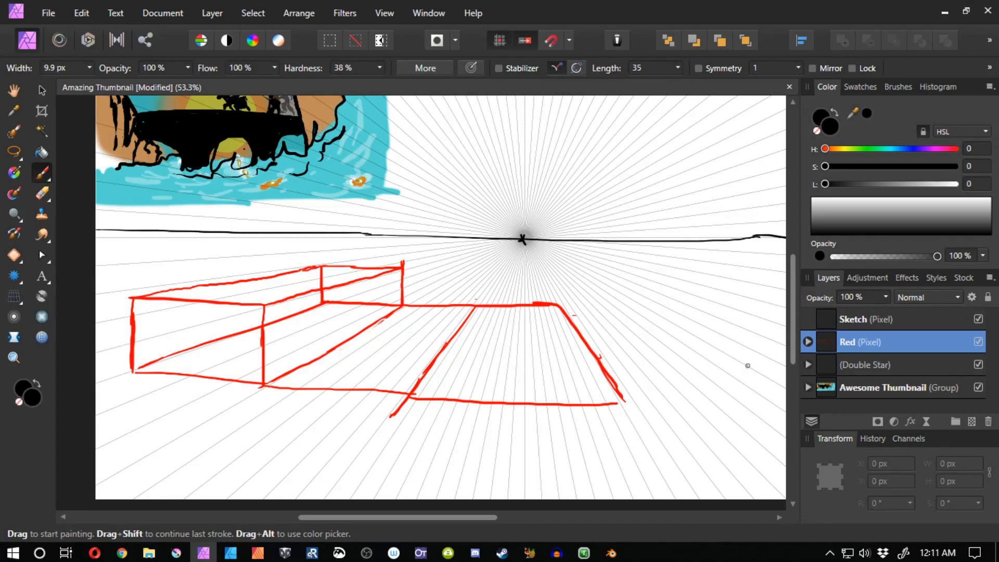
Lower the Red layer's opacity to 43% and add a new pixel layer named "Blue".
click(885, 297)
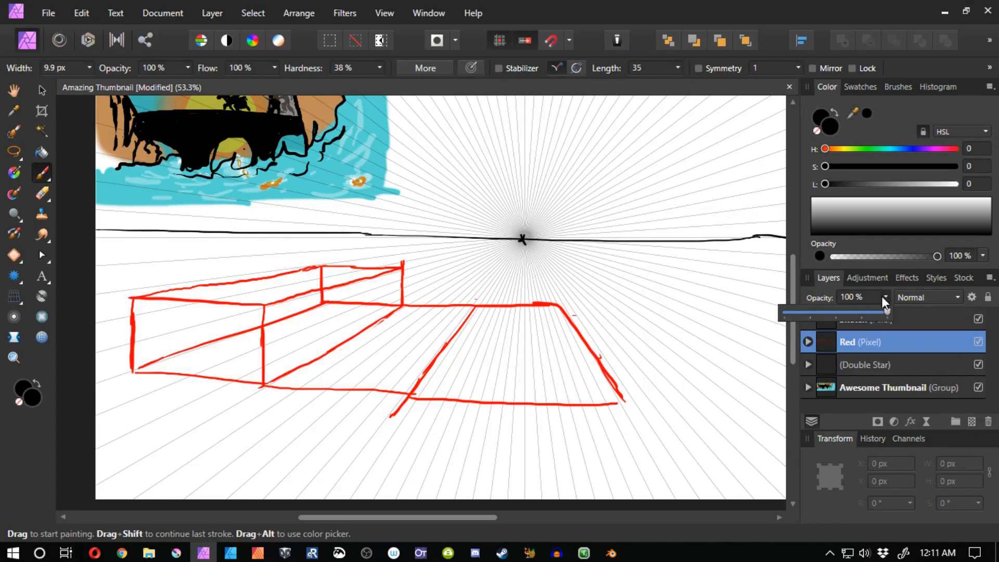
drag(878, 314, 842, 310)
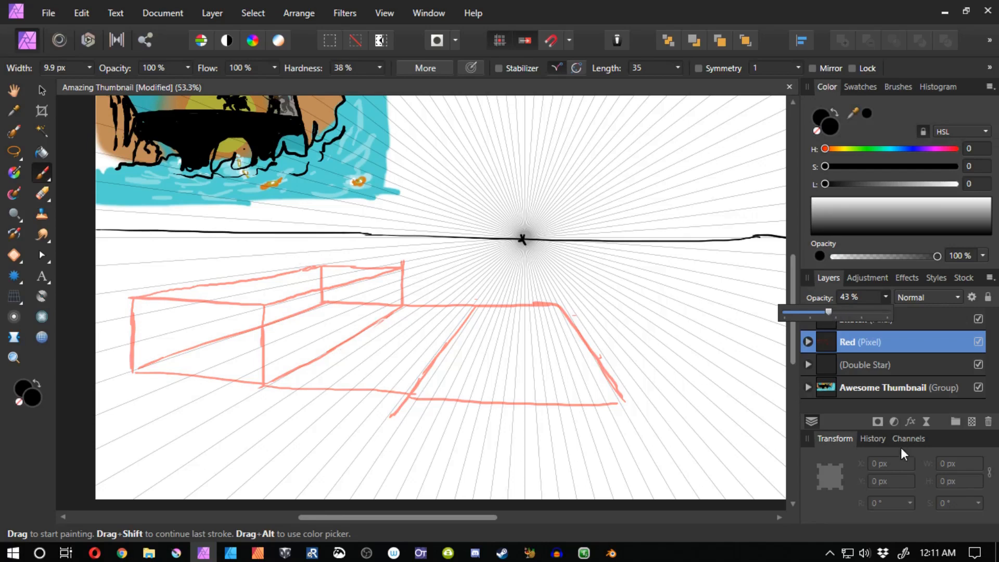
click(971, 421)
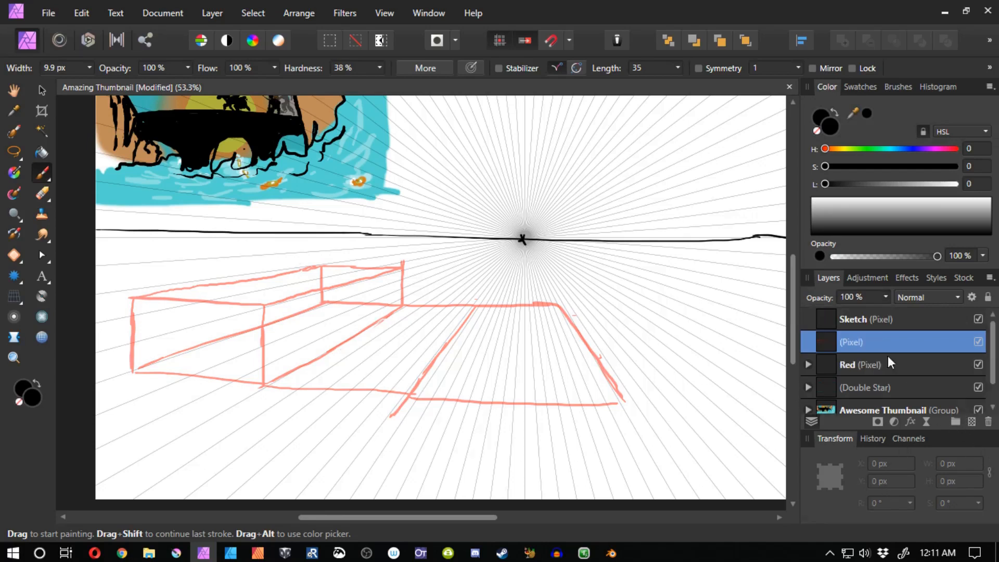
double_click(854, 342)
text(Blue)
key(Return)
Add a Gradient Map adjustment with its first colour stop set to blue, and nest it inside the Blue layer.
click(894, 422)
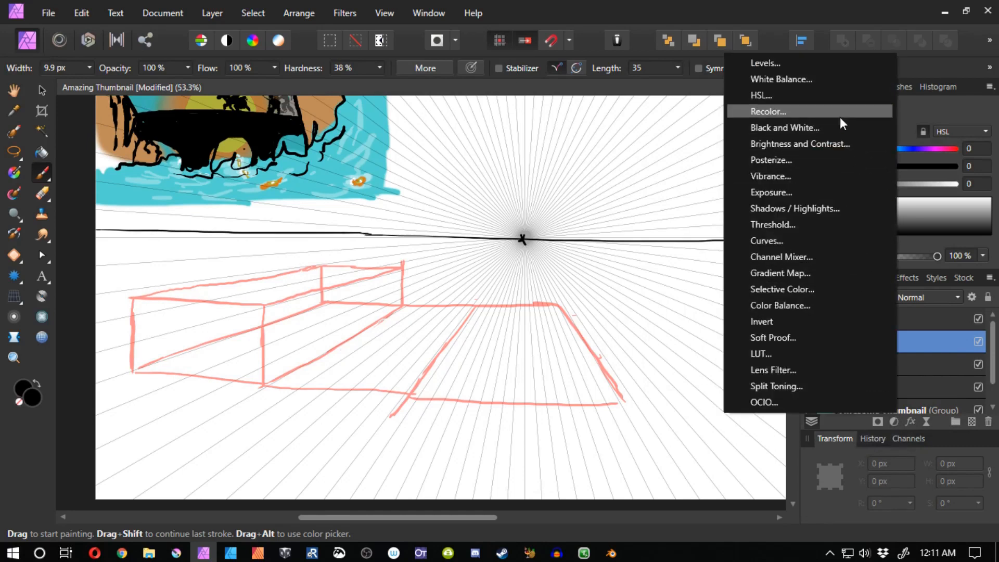
click(808, 273)
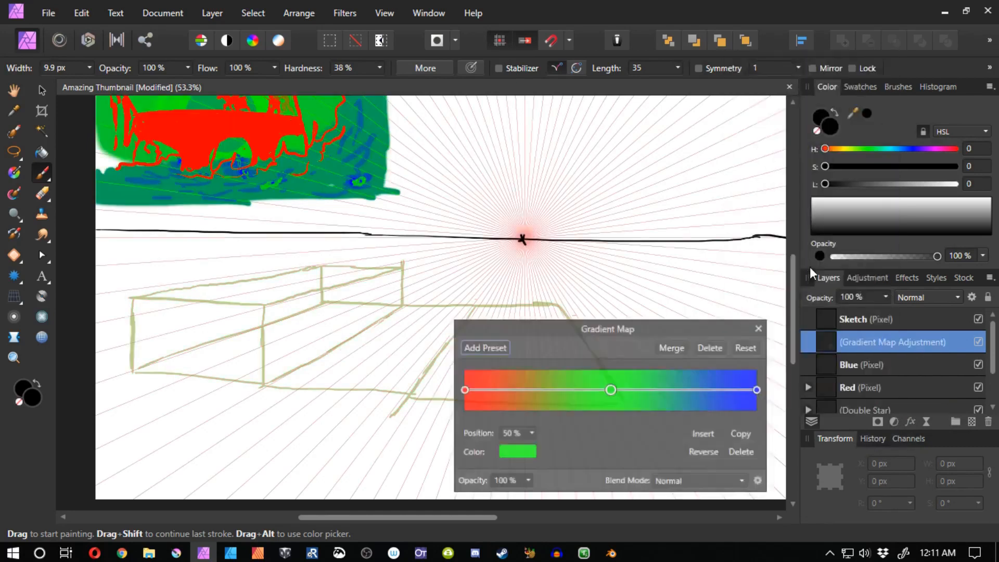
click(510, 452)
click(463, 389)
click(516, 452)
drag(512, 301, 530, 301)
drag(824, 340, 825, 360)
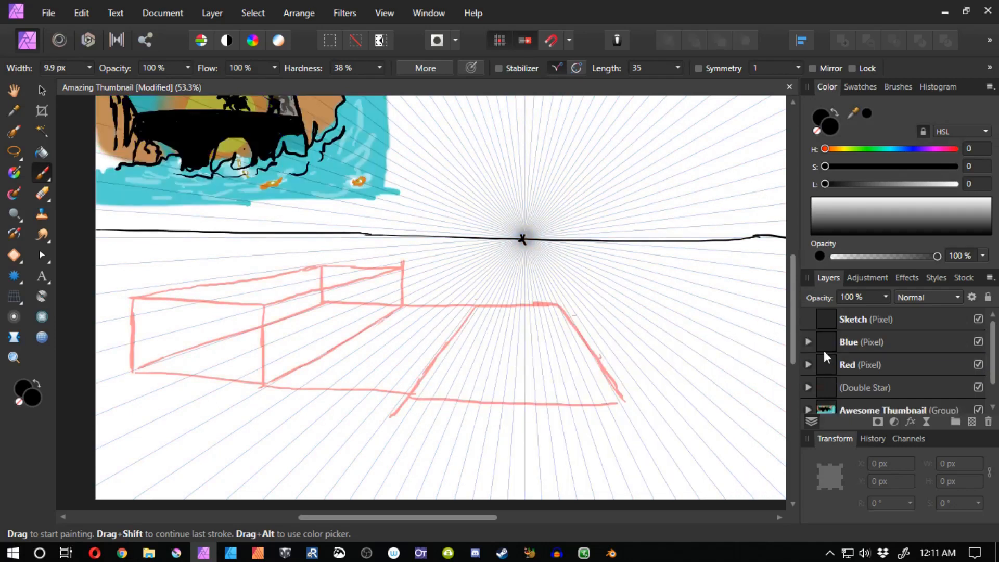
Trace the four edges of the perspective box's bottom face on the Blue layer.
drag(324, 302, 131, 373)
drag(323, 301, 401, 305)
drag(401, 305, 269, 384)
drag(131, 372, 265, 387)
key(ctrl+z)
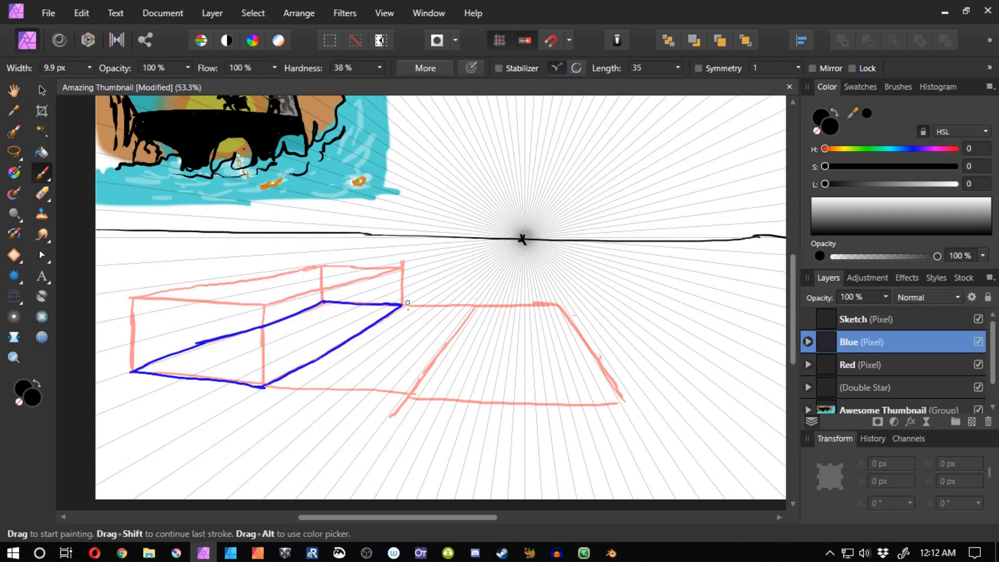
mouse_move(401, 305)
mouse_down()
mouse_move(479, 312)
mouse_move(419, 409)
mouse_move(288, 390)
mouse_up()
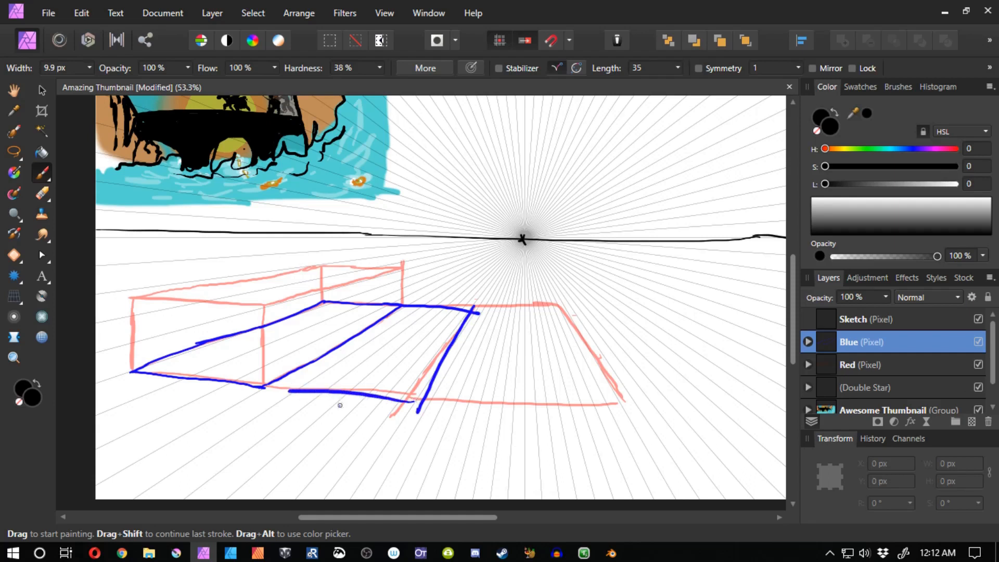
key(ctrl+z)
key(ctrl+z)
key(ctrl+z)
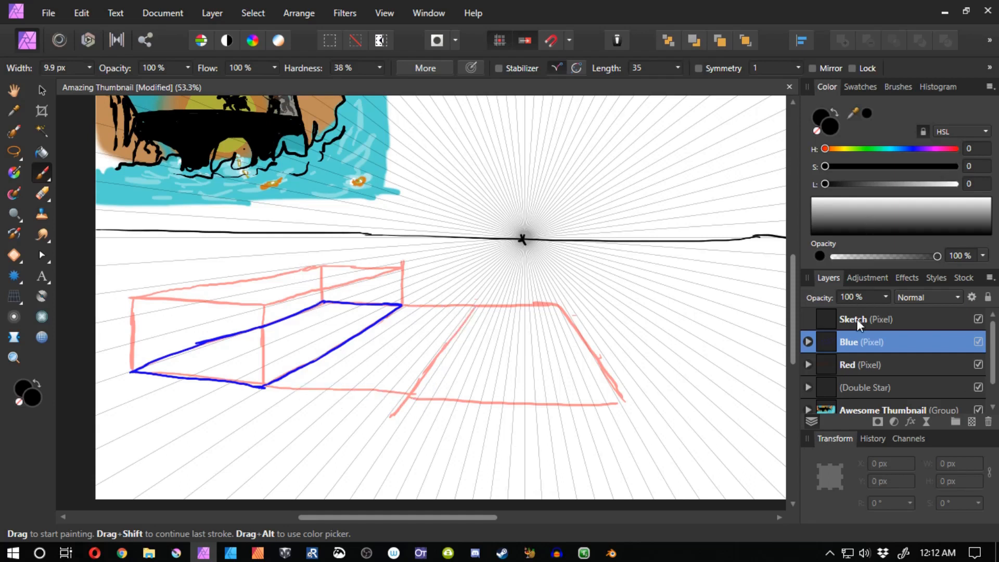
Add a new pixel layer above Blue and name it "Green".
click(972, 421)
double_click(851, 342)
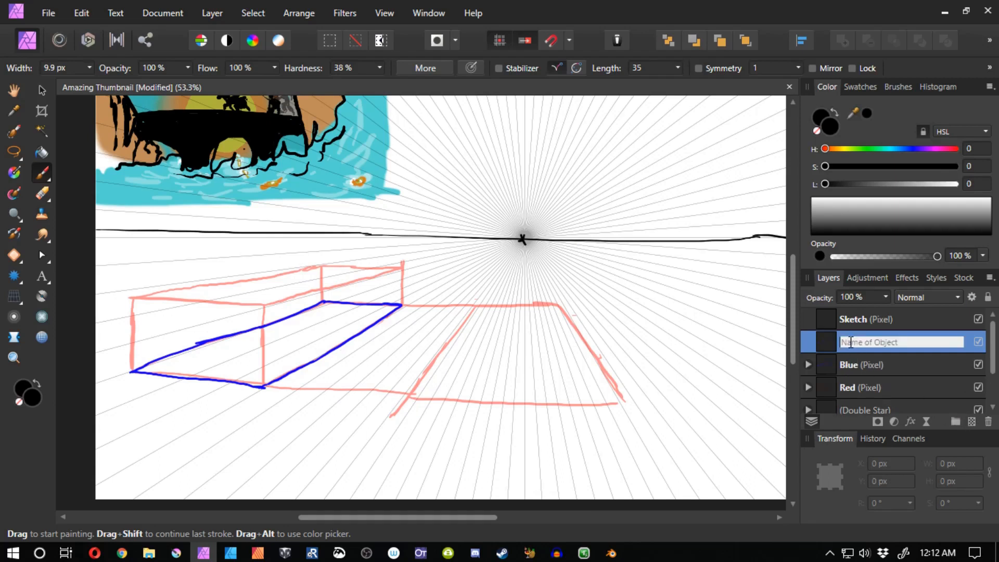
text(Green)
key(Return)
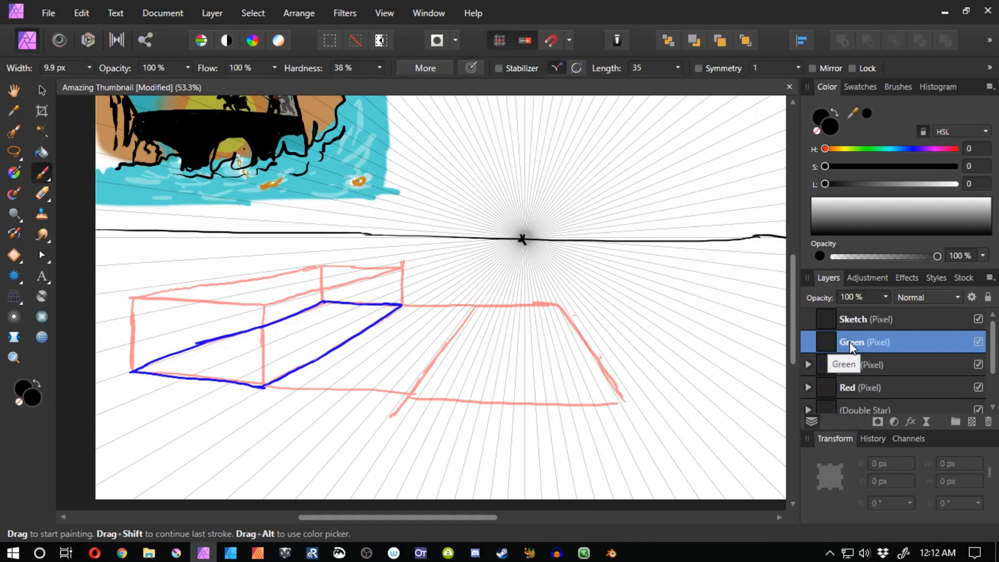
Add a Gradient Map with its first colour stop at hue 132, saturation 48, lightness 28, and nest it inside the Green layer.
click(894, 422)
click(791, 273)
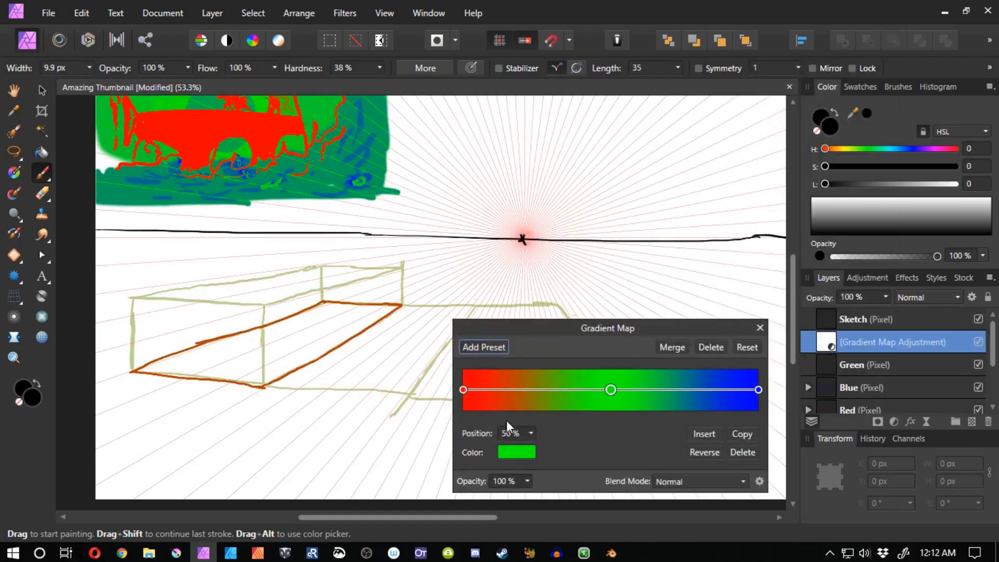
click(516, 452)
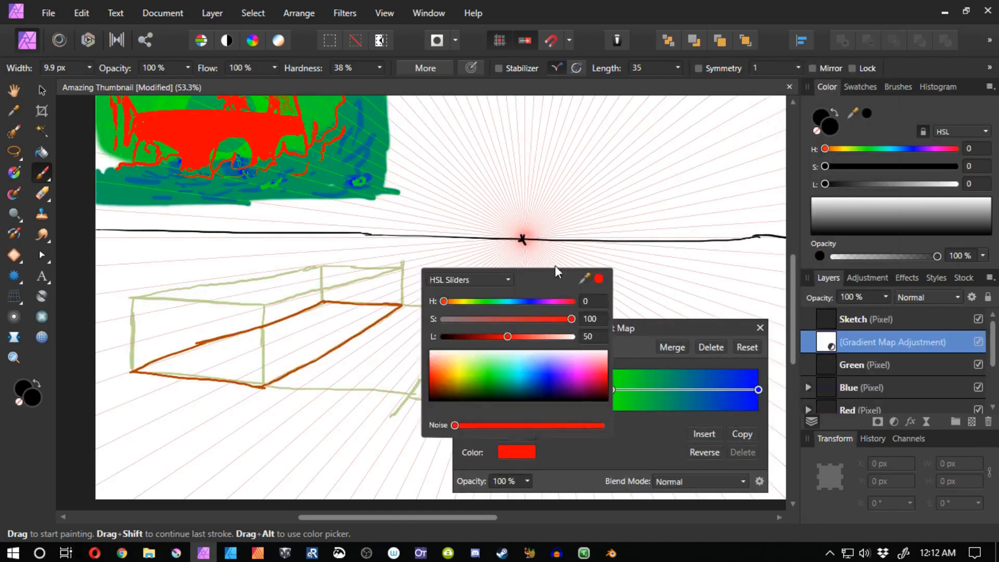
drag(441, 302, 491, 302)
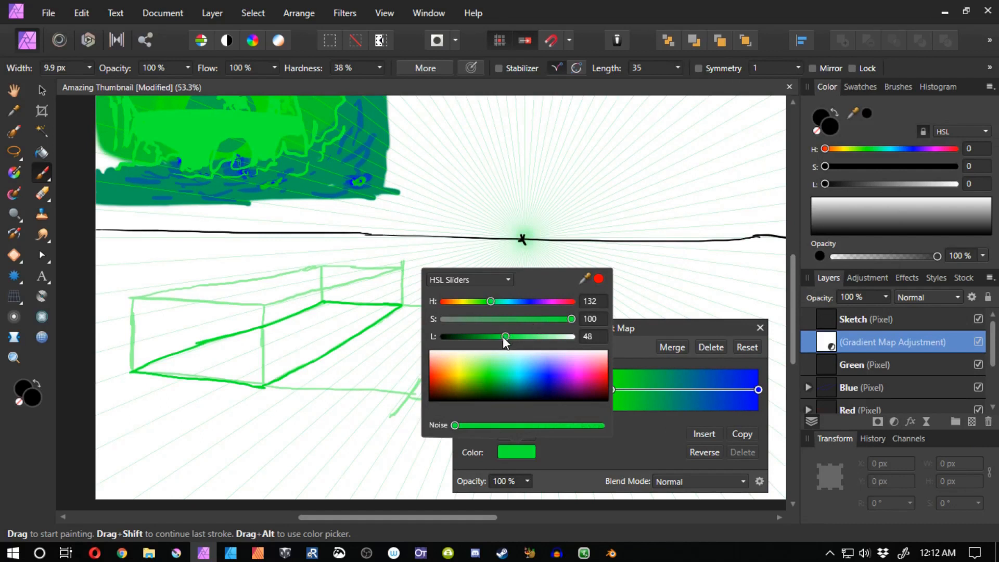
mouse_move(505, 336)
mouse_down()
mouse_move(477, 337)
mouse_move(529, 319)
mouse_move(505, 319)
mouse_up()
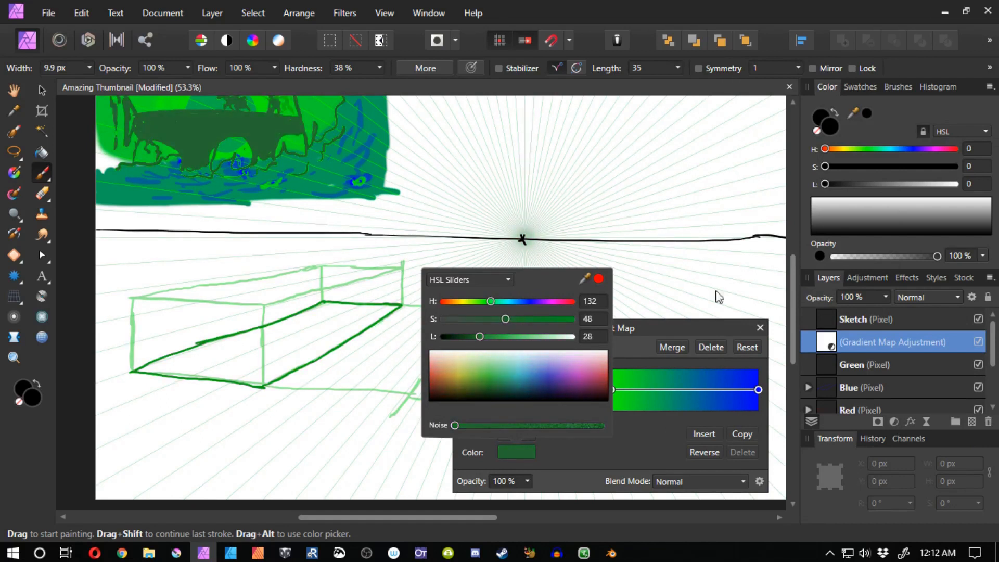
click(760, 329)
drag(819, 342, 849, 369)
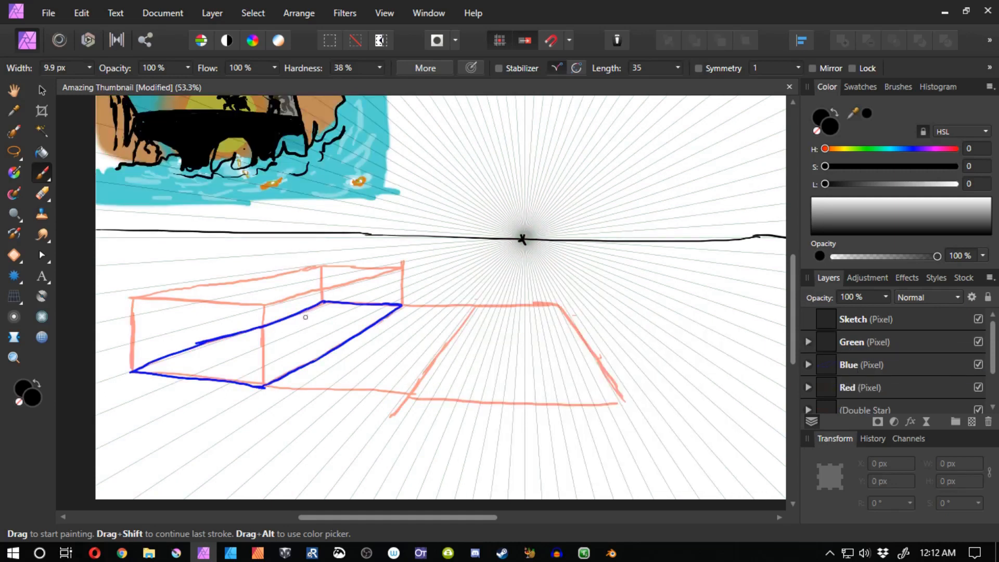
click(825, 366)
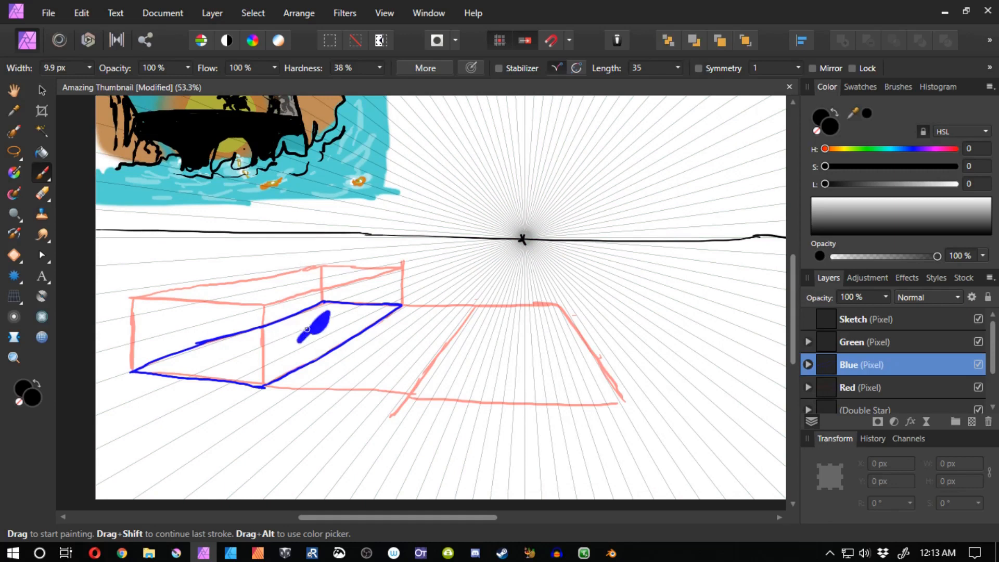
click(825, 346)
mouse_move(298, 331)
mouse_down()
mouse_move(323, 313)
mouse_move(318, 339)
mouse_up()
key(ctrl+z)
key(ctrl+z)
key(ctrl+z)
click(824, 338)
key(ctrl+z)
key(ctrl+z)
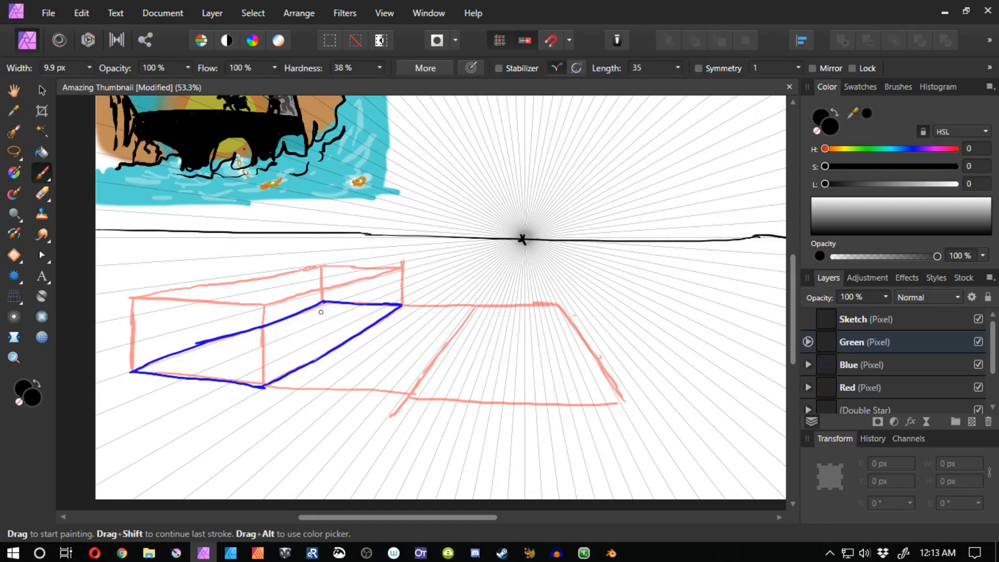
Draw both corner-to-corner diagonals of the perspective box's bottom face on the Green layer.
click(808, 342)
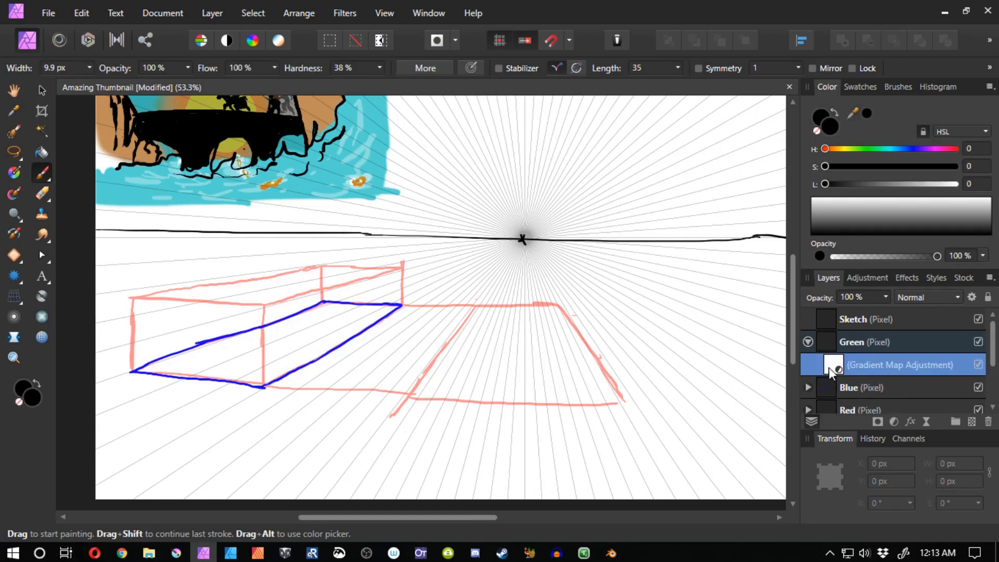
click(828, 343)
key(ctrl+z)
click(809, 343)
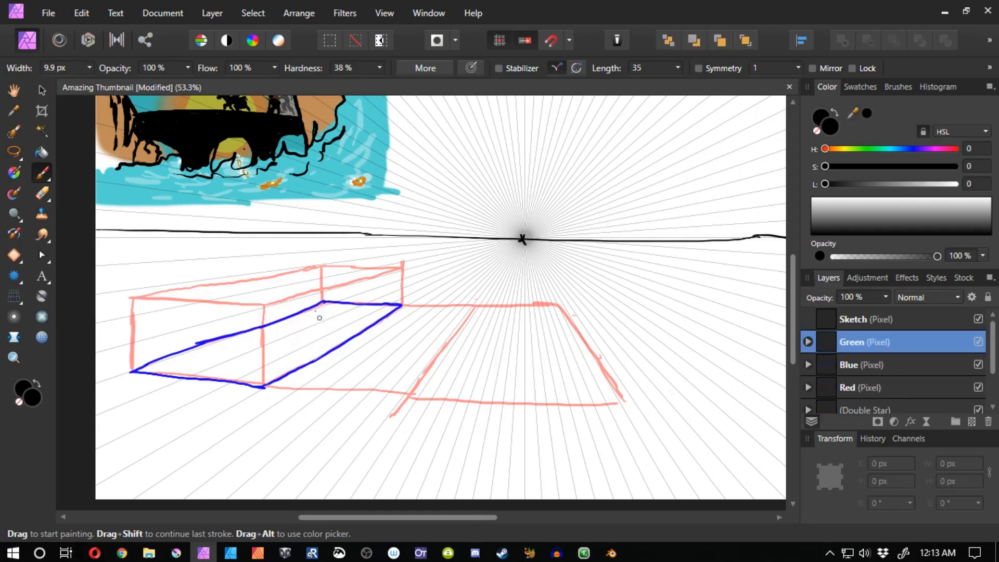
drag(323, 303, 263, 387)
drag(399, 306, 172, 376)
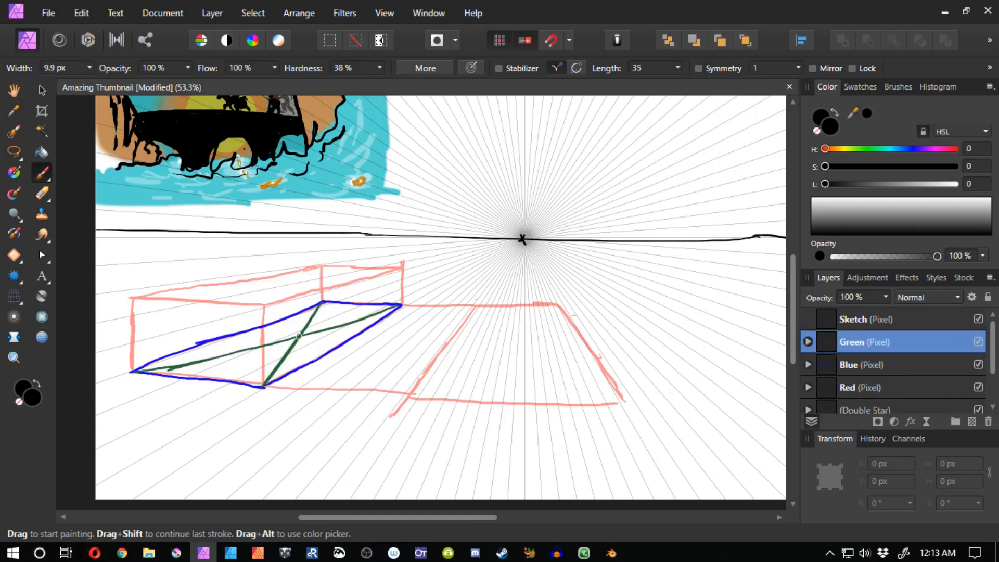
Draw a long green centre line through the diagonals' crossing, extending across and past the red trapezoid.
mouse_move(301, 335)
mouse_down()
mouse_move(244, 330)
mouse_move(565, 351)
mouse_up()
key(ctrl+z)
key(ctrl+z)
mouse_move(294, 335)
mouse_down()
mouse_move(598, 334)
mouse_move(693, 354)
mouse_up()
key(ctrl+z)
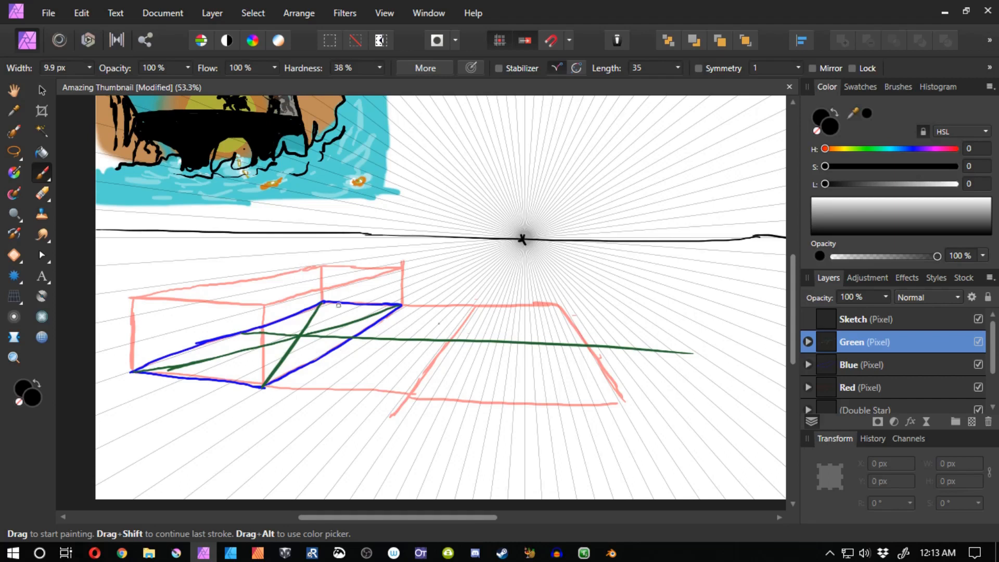
Extend the bottom face's near edge with a long green line from its front corner past the red trapezoid.
drag(297, 428, 240, 397)
drag(204, 357, 522, 366)
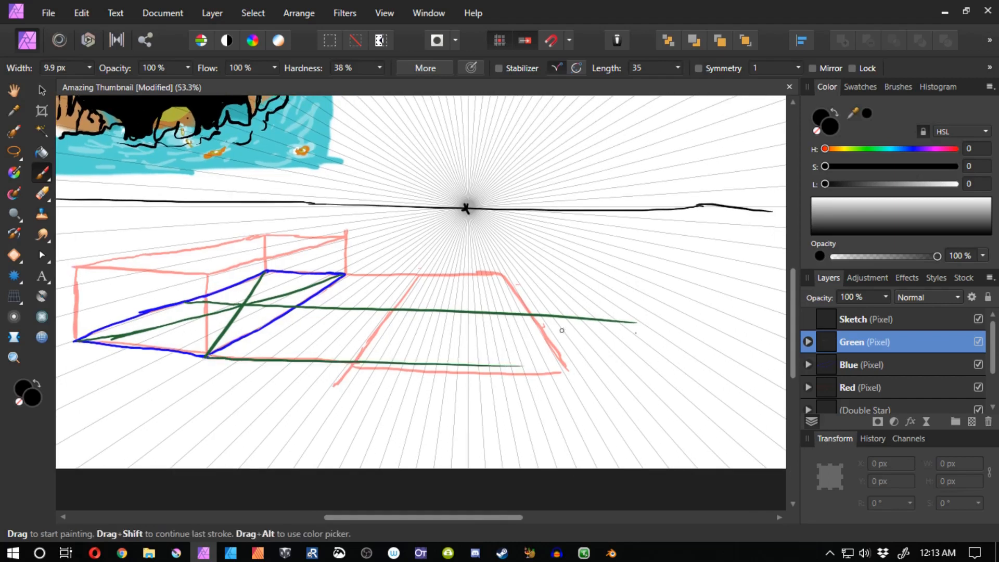
key(ctrl+z)
drag(207, 357, 615, 368)
key(ctrl+z)
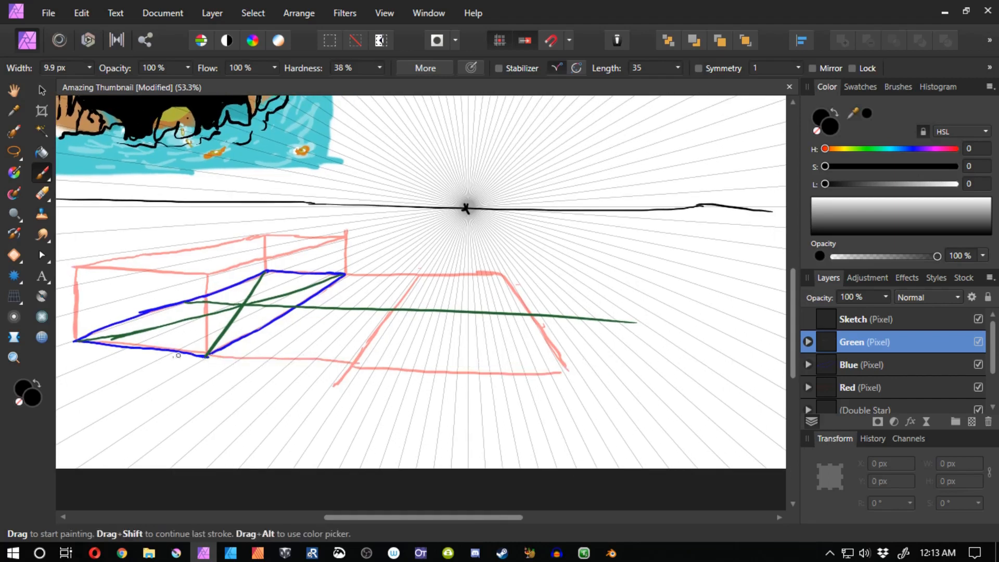
mouse_move(208, 356)
mouse_down()
mouse_move(525, 371)
mouse_move(771, 349)
mouse_move(784, 370)
mouse_up()
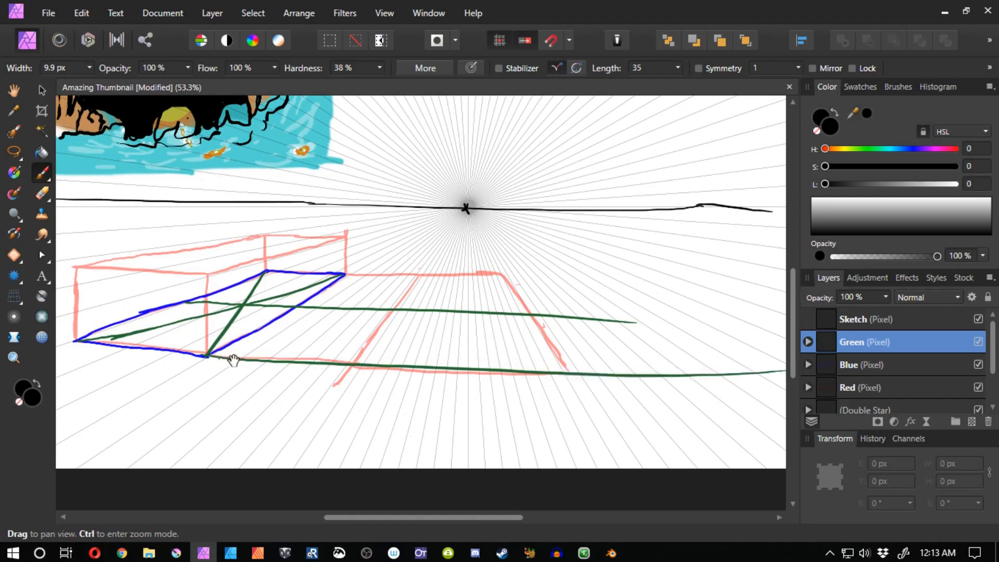
drag(338, 379, 349, 419)
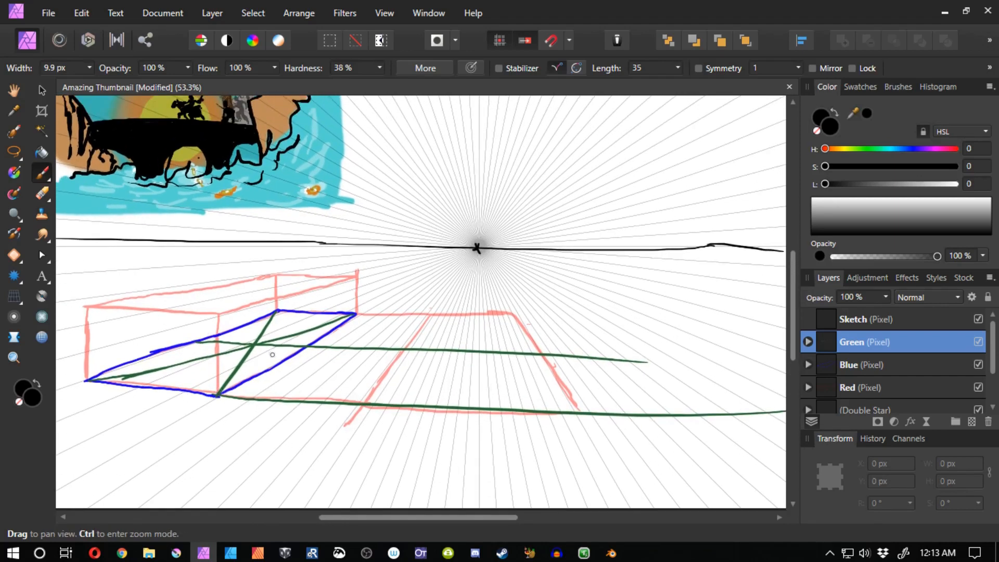
Add a pixel layer above Green with a Gradient Map whose first colour stop is purple, and nest the adjustment inside it.
click(971, 421)
click(892, 421)
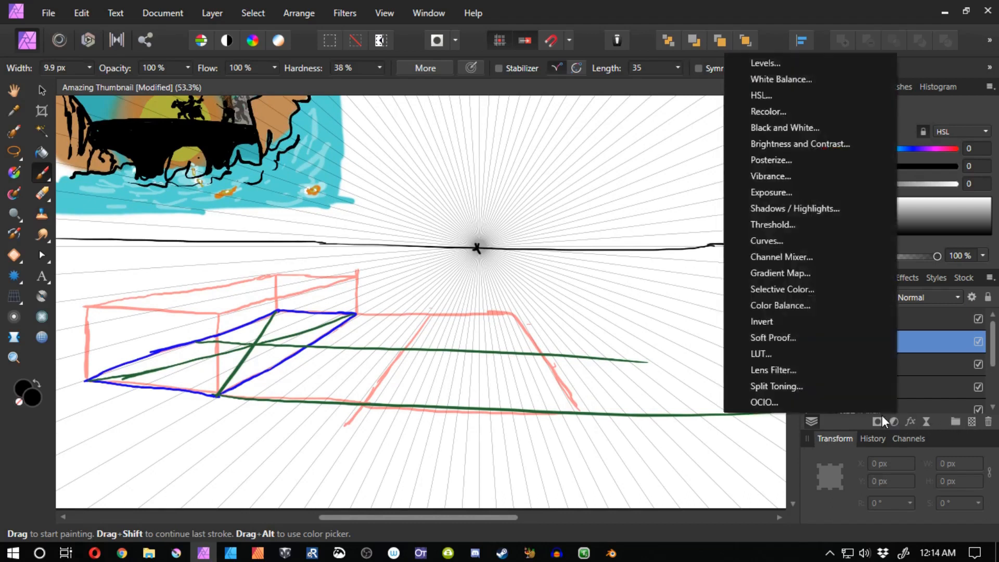
click(773, 273)
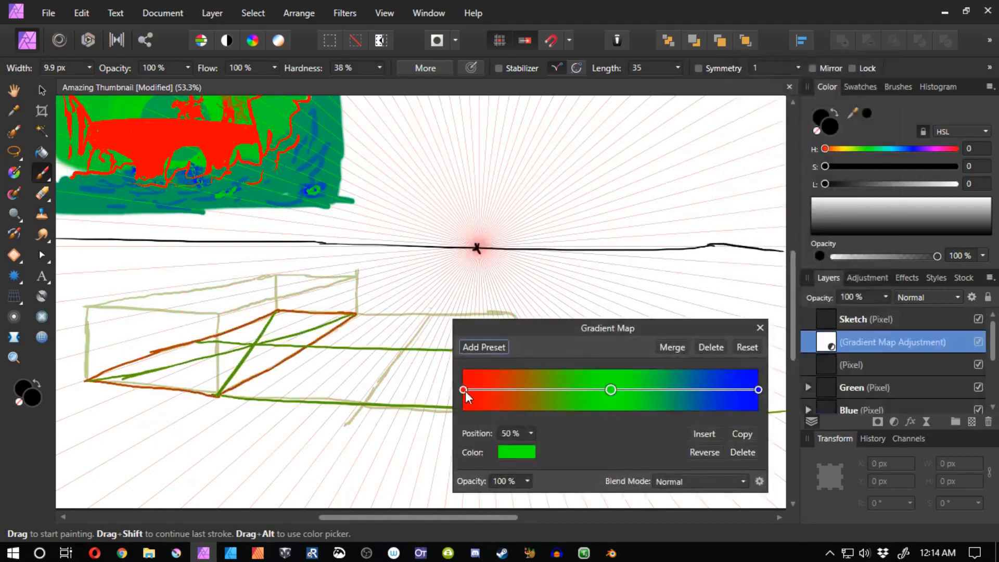
click(463, 389)
click(516, 452)
click(578, 371)
click(760, 328)
double_click(823, 344)
click(760, 327)
drag(830, 343, 838, 366)
Rename the new layer "Purple" and return to the Paint Brush.
key(p)
key(u)
click(870, 342)
text(Purple)
key(Return)
key(b)
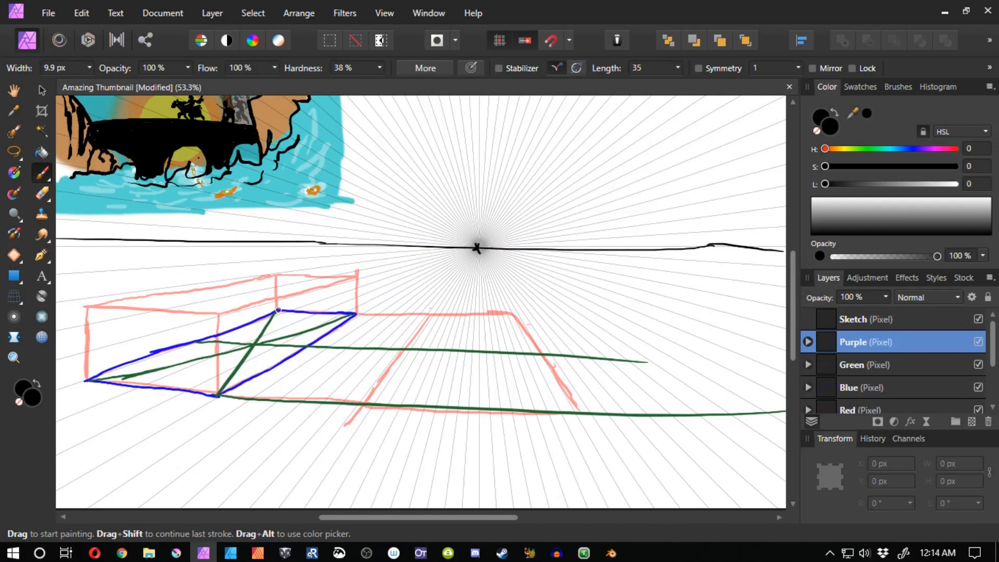
Try a purple diagonal from the bottom face's back corner through its side edge to the near green line, and erase it.
drag(277, 311, 360, 409)
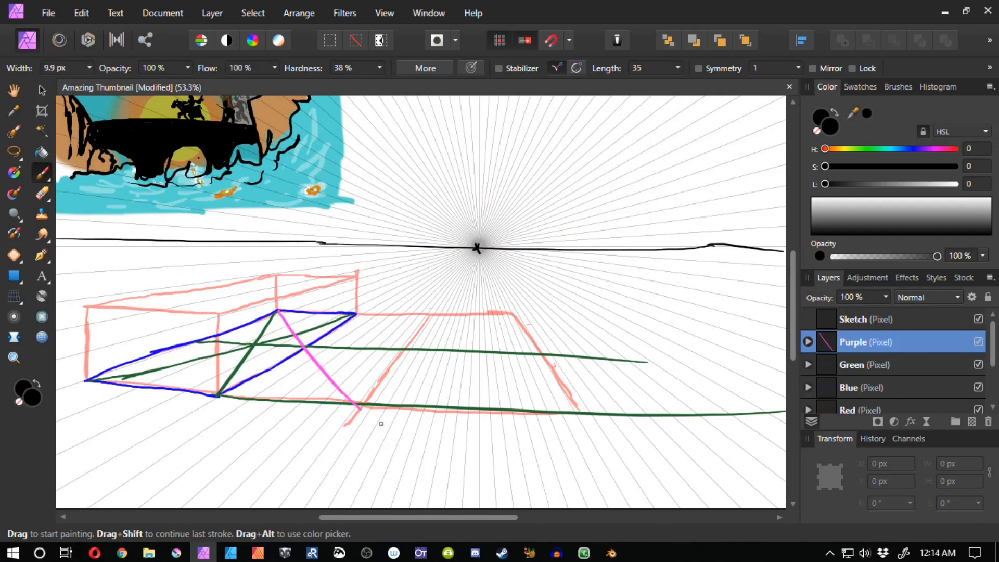
key(l)
drag(292, 364, 276, 343)
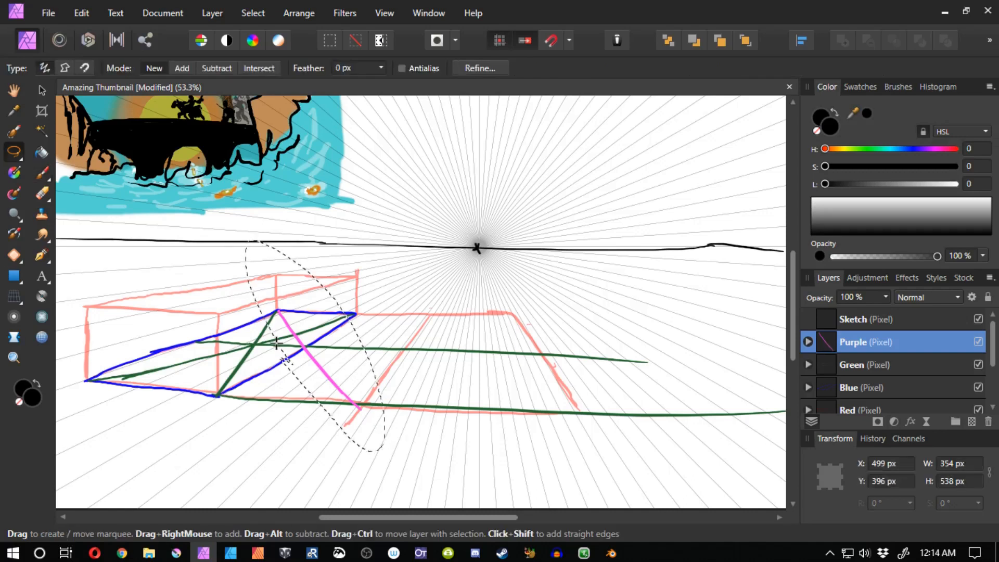
key(Delete)
key(ctrl+d)
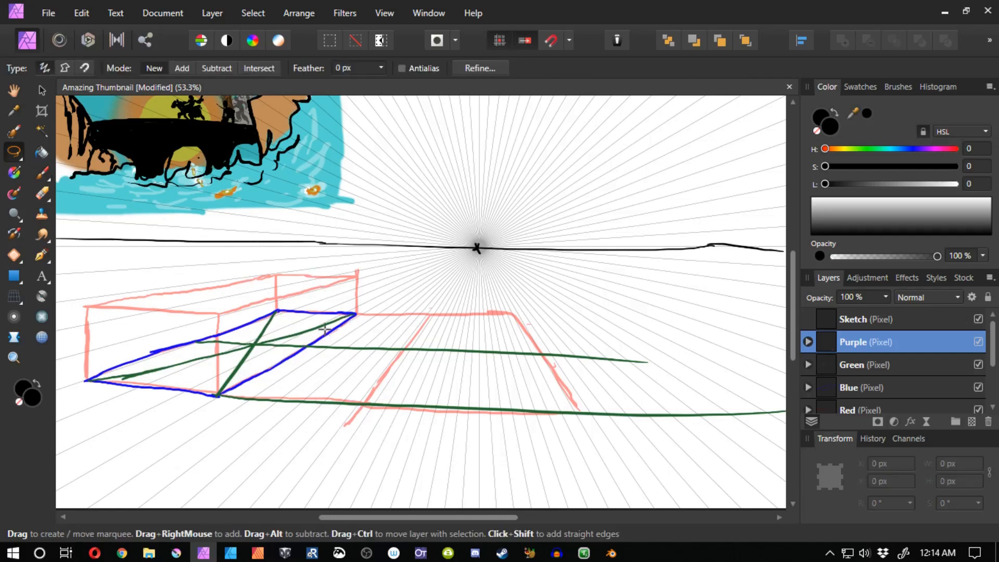
Mark the back corner, the side edge's centre-line crossing and the near-line crossing with purple dots, and join them with a diagonal.
key(b)
drag(280, 311, 324, 358)
click(308, 347)
key(ctrl+z)
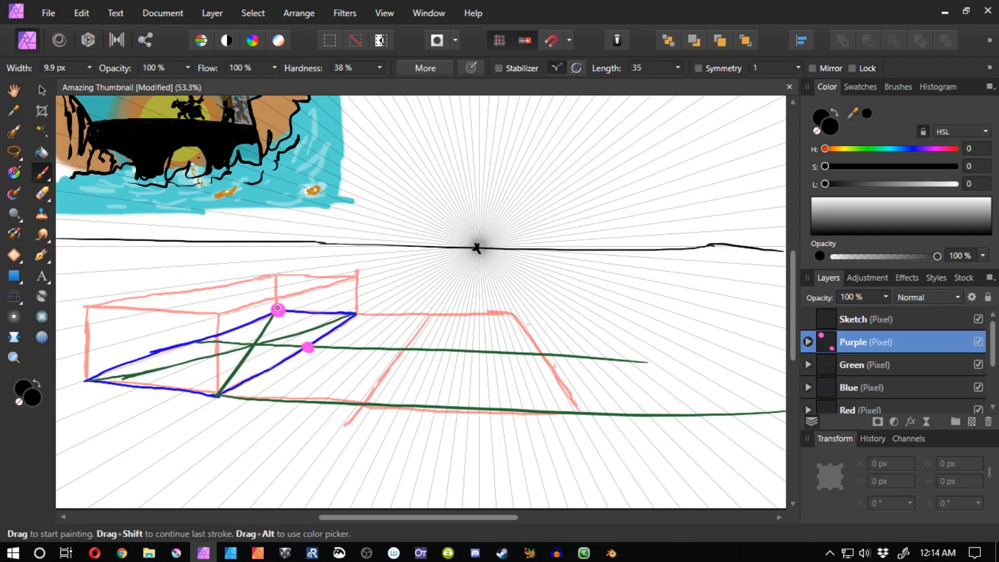
mouse_move(278, 309)
mouse_down()
mouse_move(366, 412)
mouse_move(348, 397)
mouse_move(361, 405)
mouse_move(352, 409)
mouse_move(380, 366)
mouse_up()
key(ctrl+z)
mouse_move(355, 406)
mouse_down()
mouse_move(423, 314)
mouse_move(355, 404)
mouse_up()
key(ctrl+z)
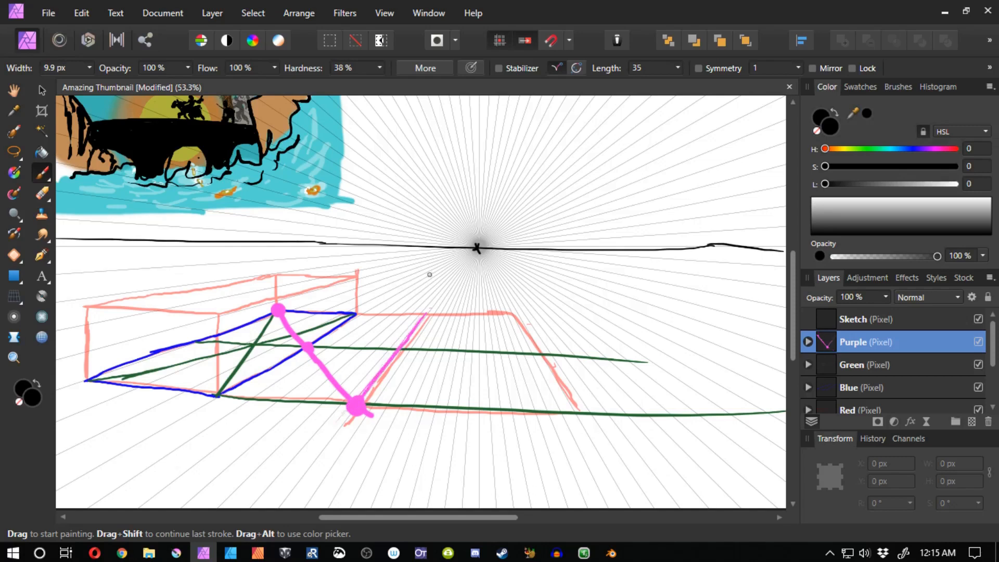
Sketch purple double-headed arrows above the back edge to compare the widths of the first and second divisions.
mouse_move(389, 307)
mouse_down()
mouse_move(402, 305)
mouse_move(363, 304)
mouse_move(415, 312)
mouse_up()
key(ctrl+z)
key(space)
drag(370, 347, 449, 364)
drag(432, 312, 440, 315)
mouse_move(425, 314)
mouse_down()
mouse_move(436, 321)
mouse_move(363, 314)
mouse_up()
key(space)
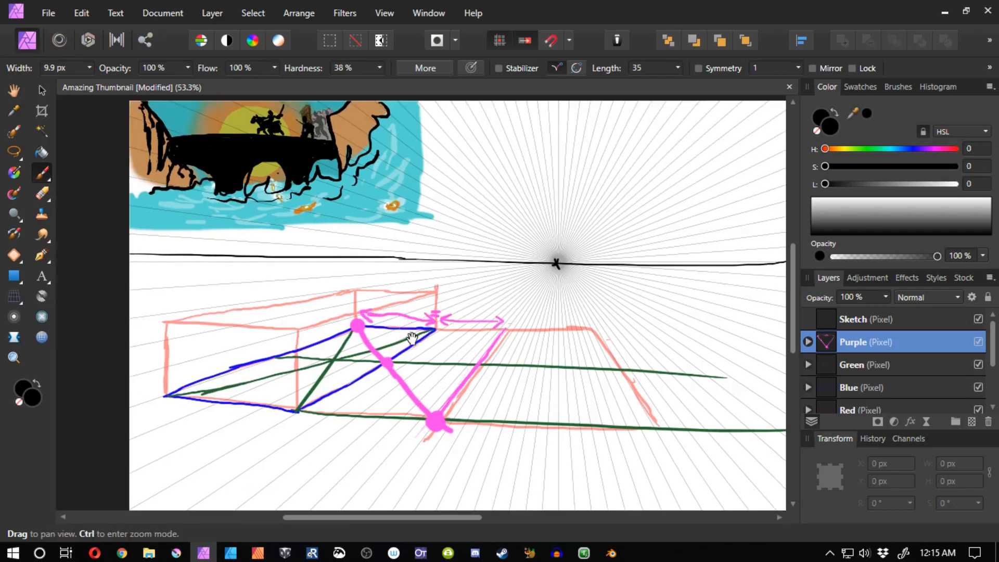
Add purple double-headed arrows alongside the receding purple line to compare the two neighbouring side edges.
drag(412, 338, 339, 302)
mouse_move(436, 305)
mouse_down()
mouse_move(448, 304)
mouse_move(401, 373)
mouse_up()
drag(415, 330, 407, 337)
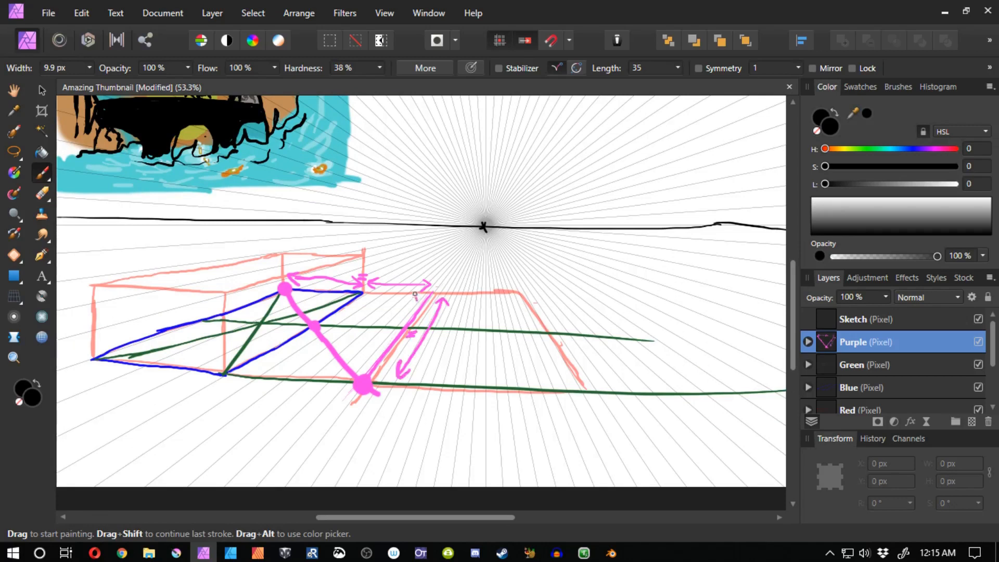
mouse_move(407, 303)
mouse_down()
mouse_move(418, 305)
mouse_move(369, 364)
mouse_up()
drag(395, 320, 355, 371)
mouse_move(347, 353)
mouse_down()
mouse_move(354, 371)
mouse_move(401, 383)
mouse_up()
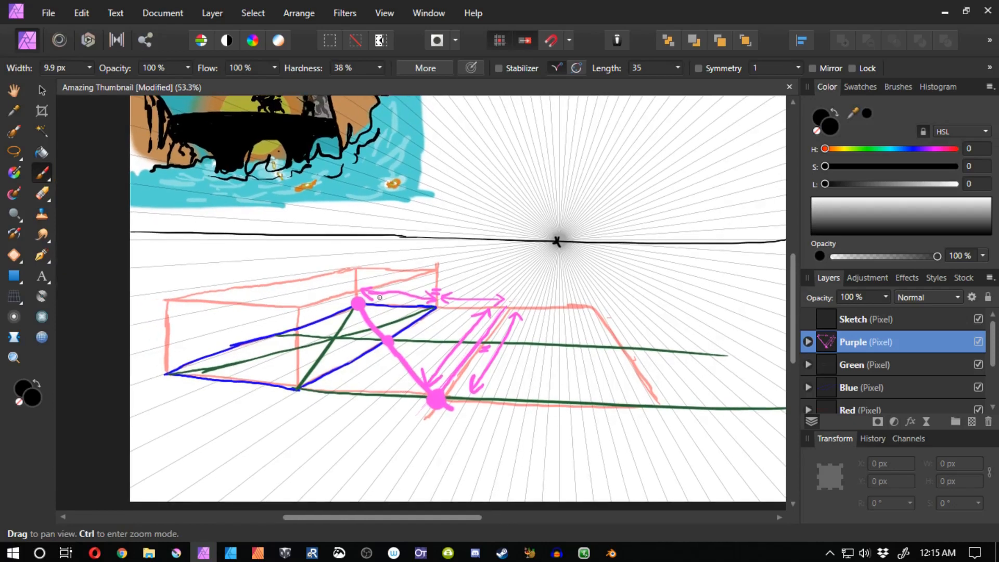
Undo the purple arrows, receding line, connecting diagonal and marker dots.
key(ctrl+z)
key(ctrl+z)
key(ctrl+z)
key(ctrl+z)
key(ctrl+z)
key(ctrl+z)
key(ctrl+z)
key(ctrl+z)
key(ctrl+z)
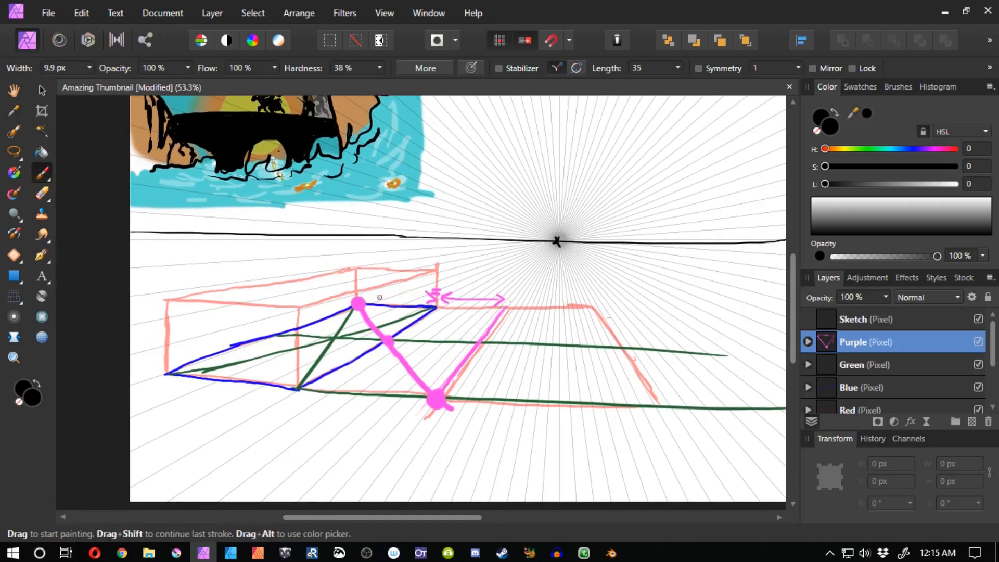
key(ctrl+z)
key(ctrl+z)
key(ctrl+z)
key(ctrl+z)
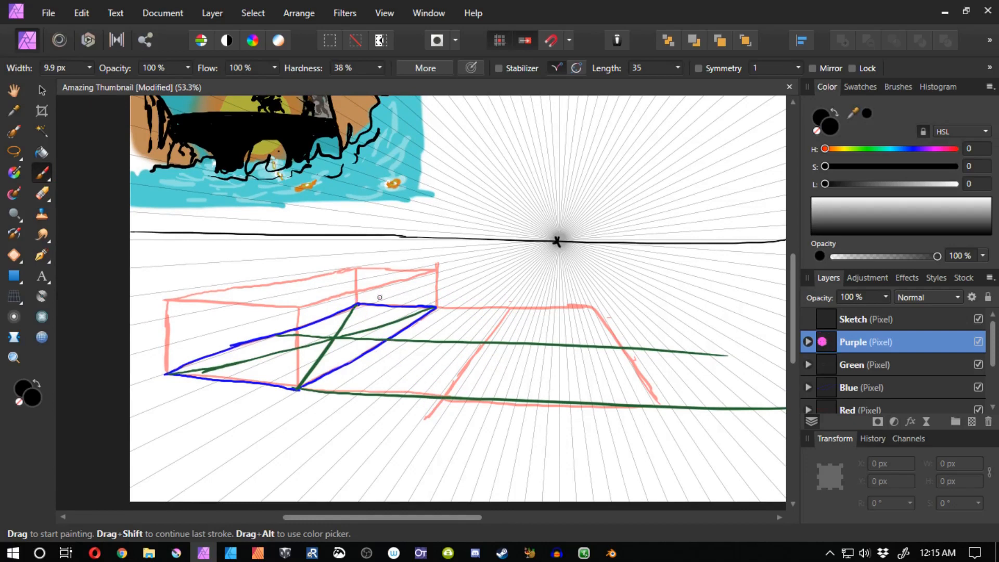
key(ctrl+z)
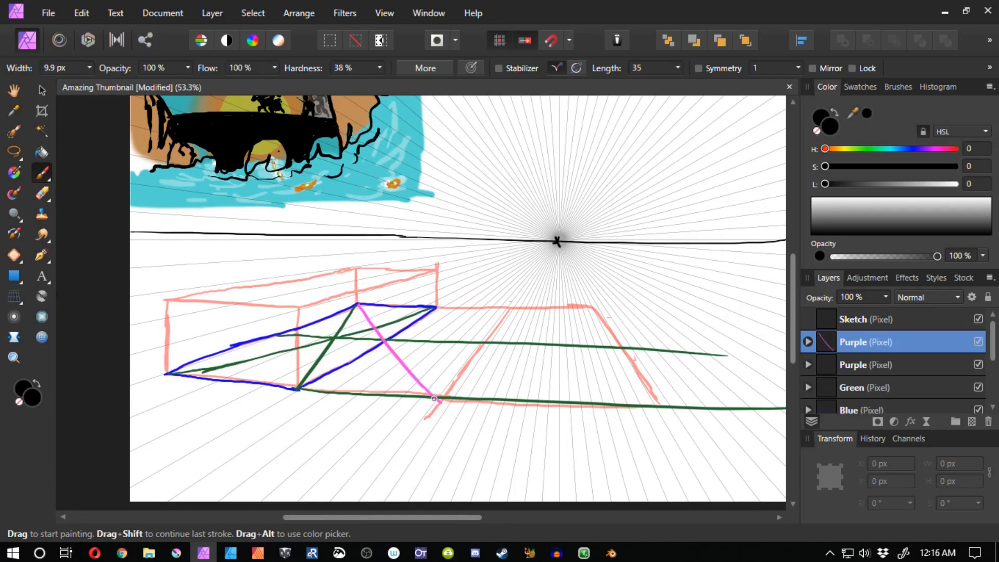
Move the lower Purple layer beneath the Green layer and make Green the active layer.
click(828, 364)
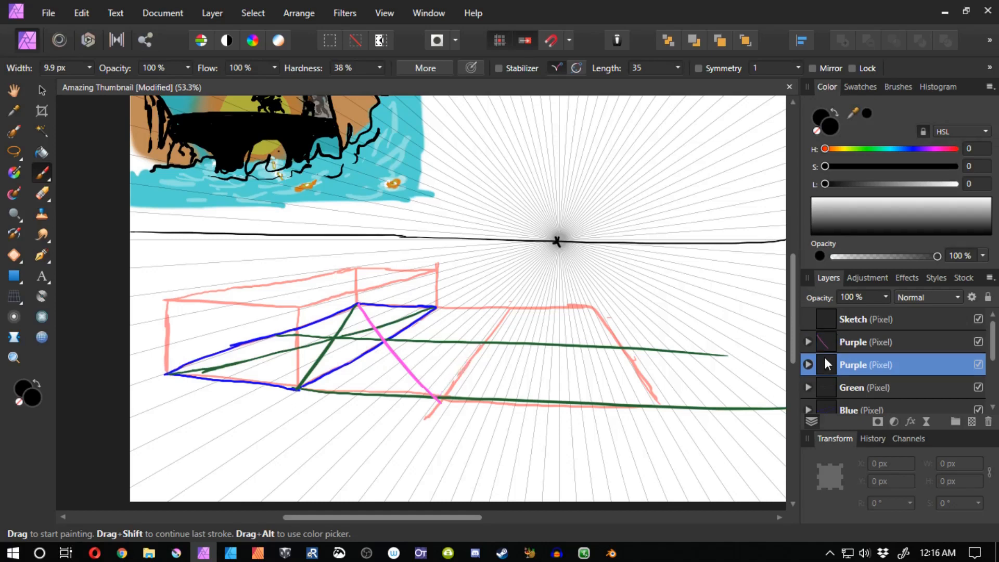
drag(828, 364, 829, 398)
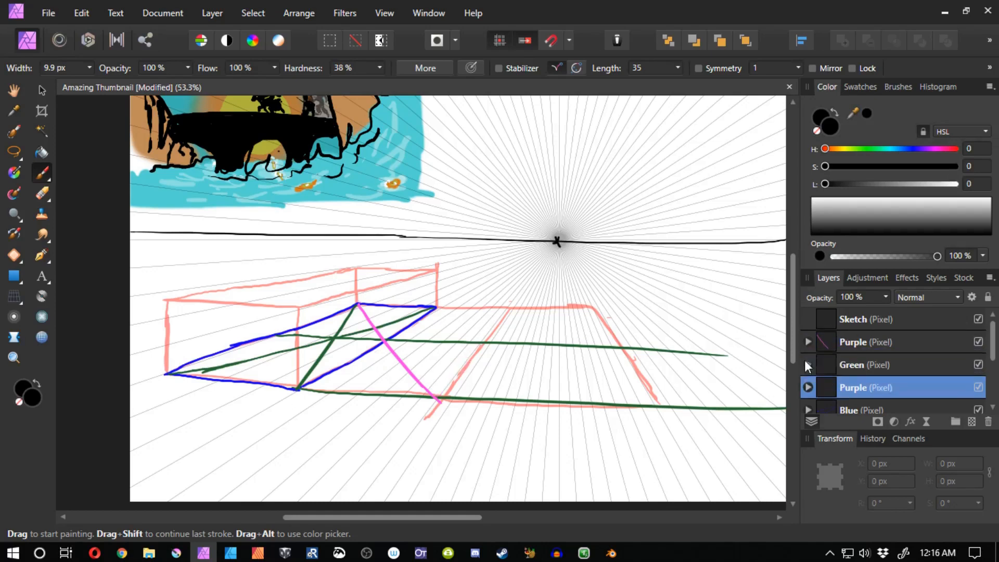
click(831, 363)
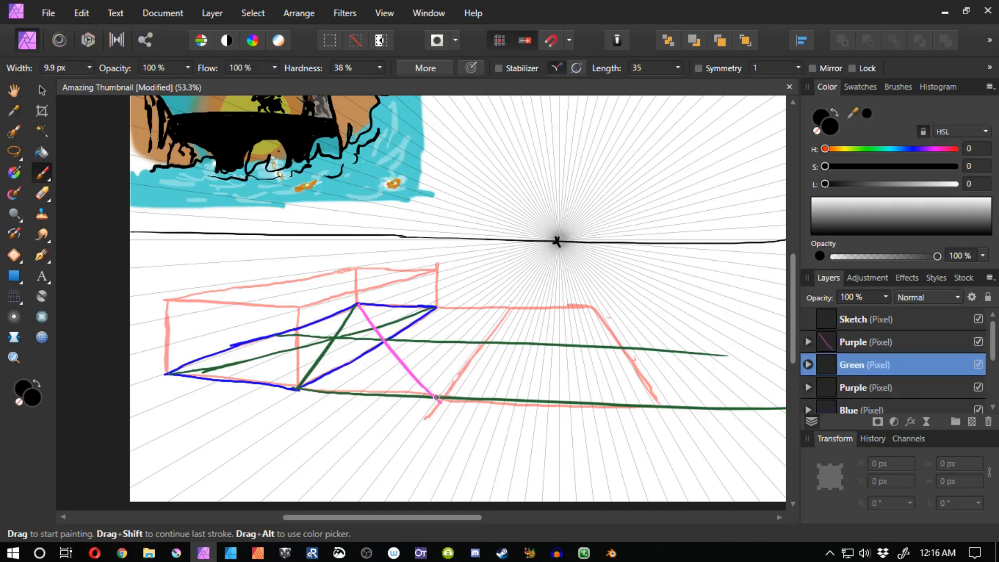
Draw a green line from the purple diagonal's near-line crossing toward the vanishing point, ending at the red back line.
drag(439, 398, 482, 327)
key(ctrl+z)
mouse_move(456, 369)
mouse_down()
mouse_move(500, 305)
mouse_move(452, 374)
mouse_move(501, 308)
mouse_up()
key(ctrl+z)
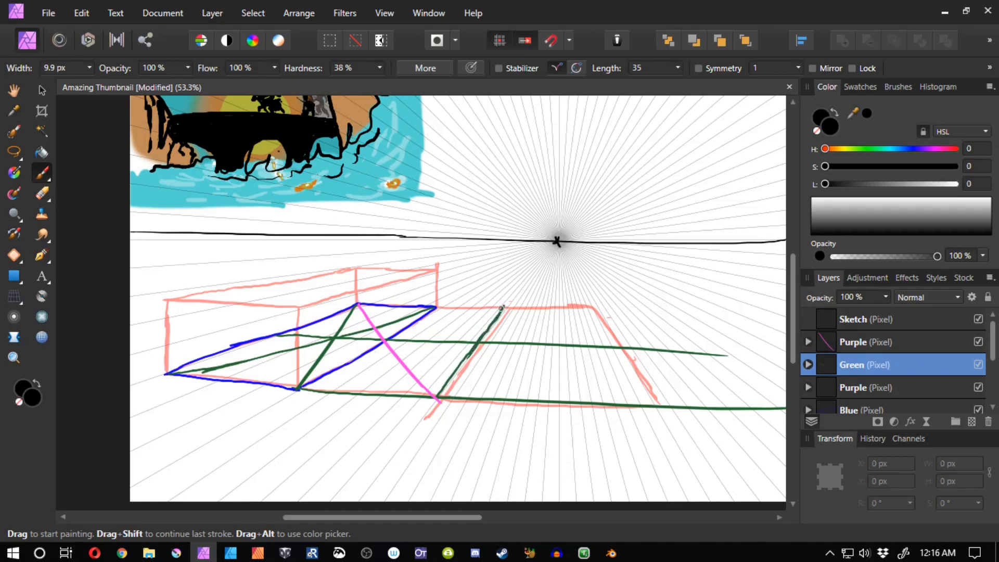
key(ctrl+z)
key(ctrl+z)
drag(457, 369, 503, 310)
Try marking the next diagonal's three crossing points with green dots and a thick receding line, and undo them.
key(space)
drag(432, 330, 371, 311)
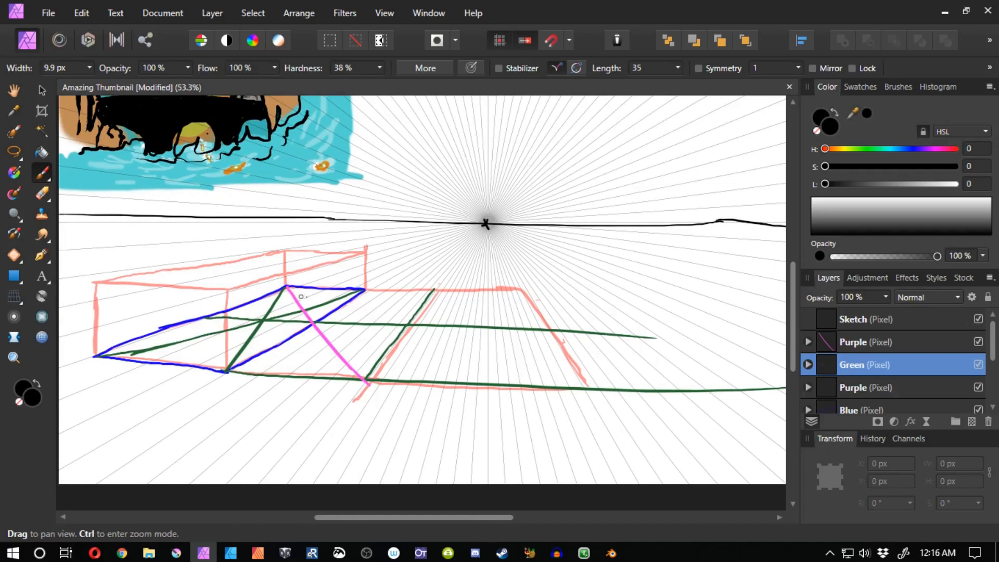
click(364, 290)
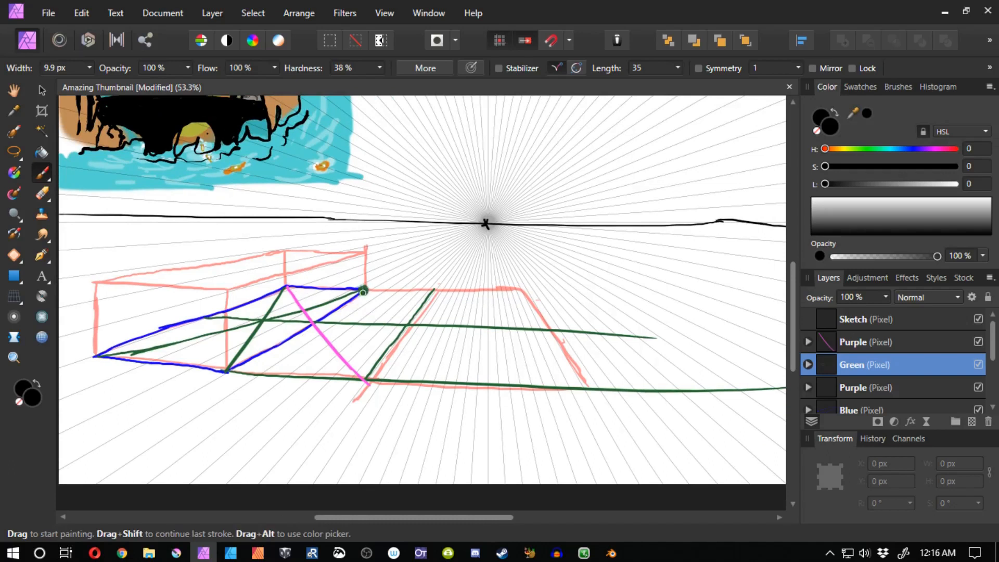
click(407, 327)
mouse_move(481, 378)
mouse_down()
mouse_move(483, 385)
mouse_move(484, 330)
mouse_up()
mouse_move(475, 552)
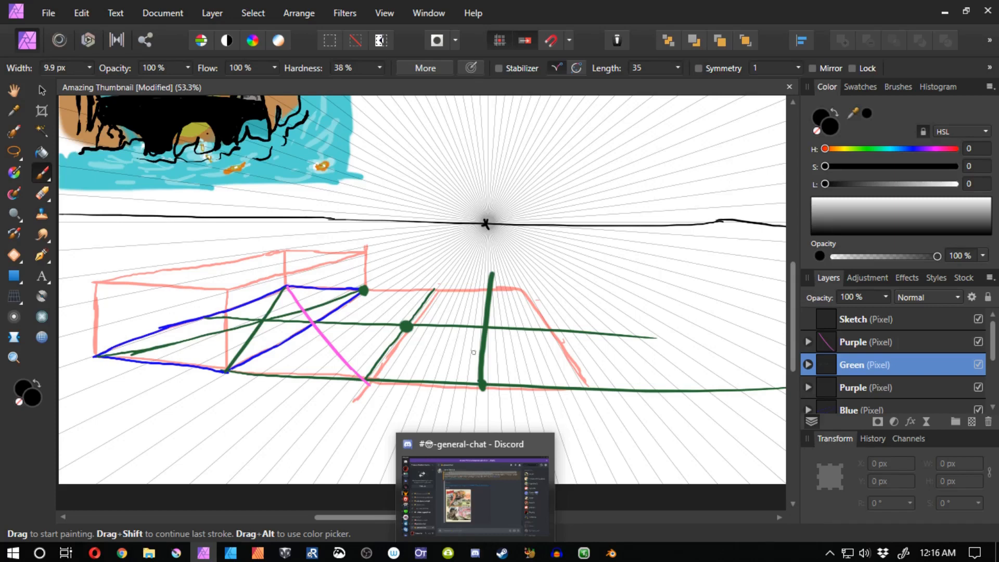
key(ctrl+z)
key(ctrl+z)
key(ctrl+z)
Draw a green diagonal from the blue face's far back corner through the centre-line crossing, and a receding line where it meets the near line.
mouse_move(364, 290)
mouse_down()
mouse_move(495, 400)
mouse_move(480, 302)
mouse_up()
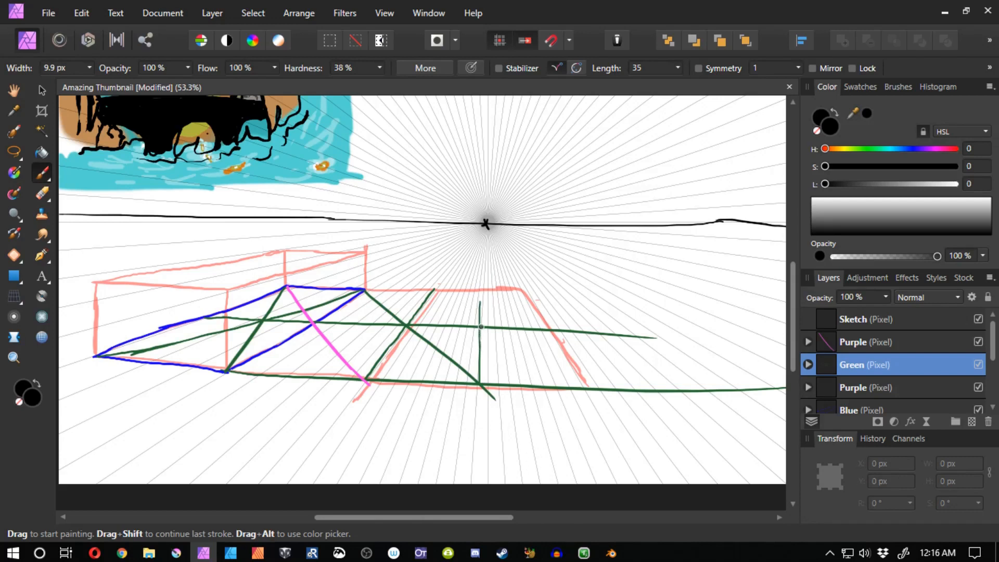
key(ctrl+z)
mouse_move(481, 345)
mouse_down()
mouse_move(481, 297)
mouse_move(526, 291)
mouse_move(491, 286)
mouse_move(583, 383)
mouse_move(512, 293)
mouse_move(514, 308)
mouse_up()
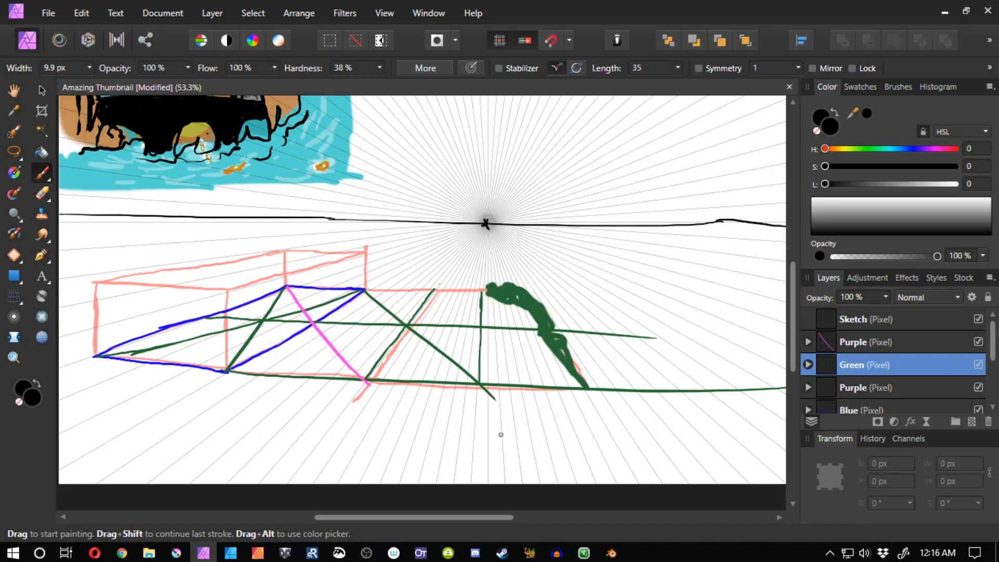
key(ctrl+z)
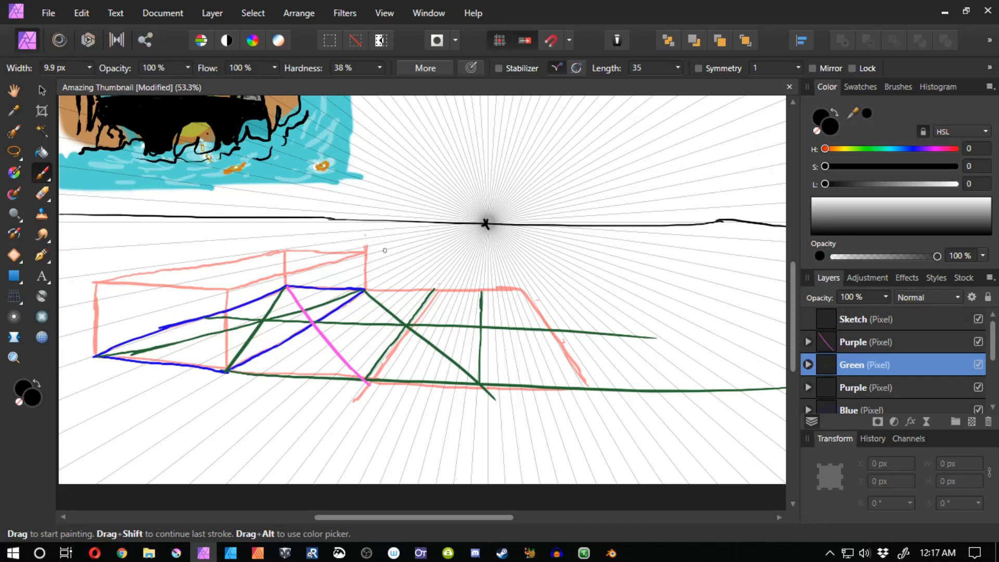
Try drawing the next green diagonal through the centre line with a receding line from its near-line crossing, and undo both.
drag(433, 290, 605, 417)
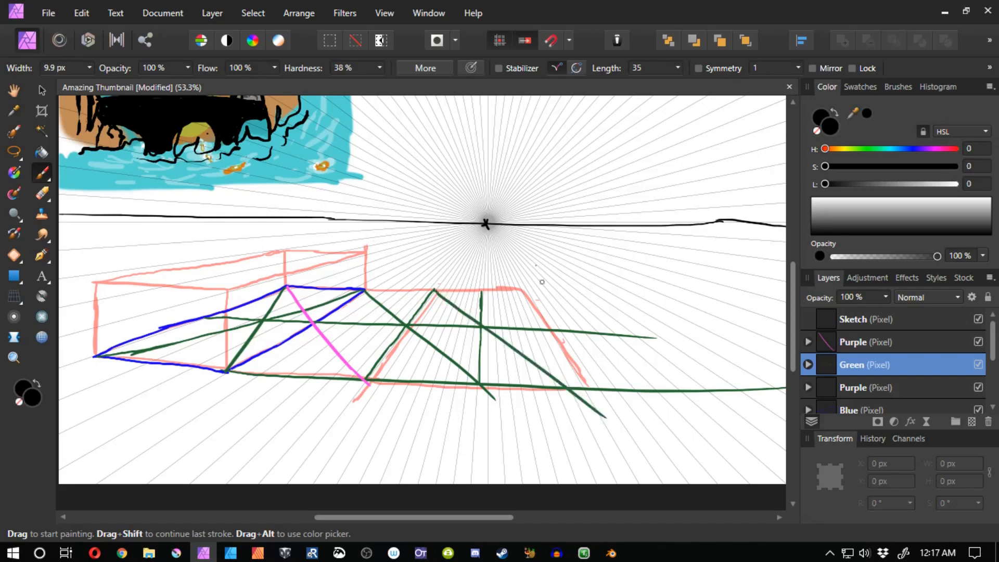
drag(569, 388, 521, 280)
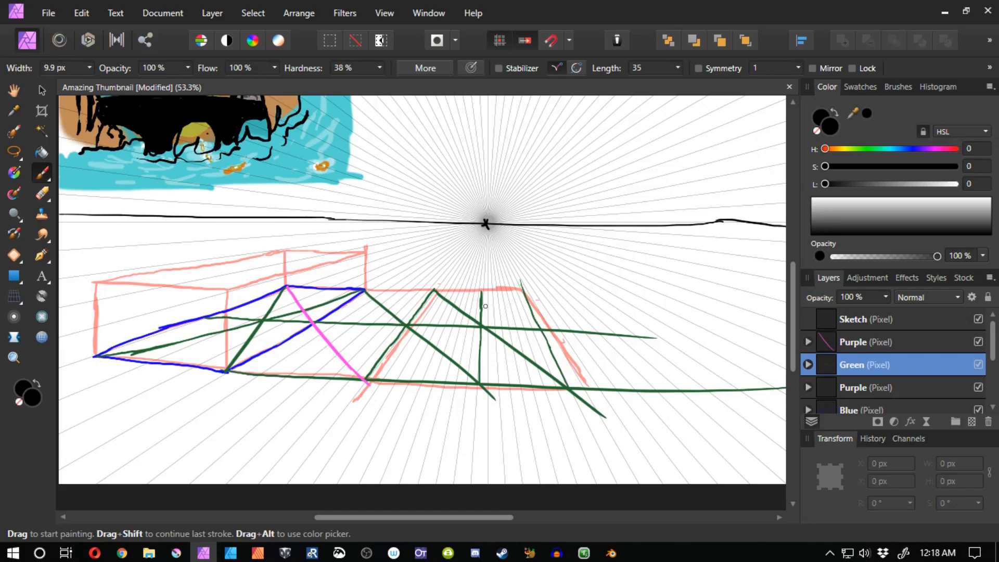
key(ctrl+z)
key(ctrl+z)
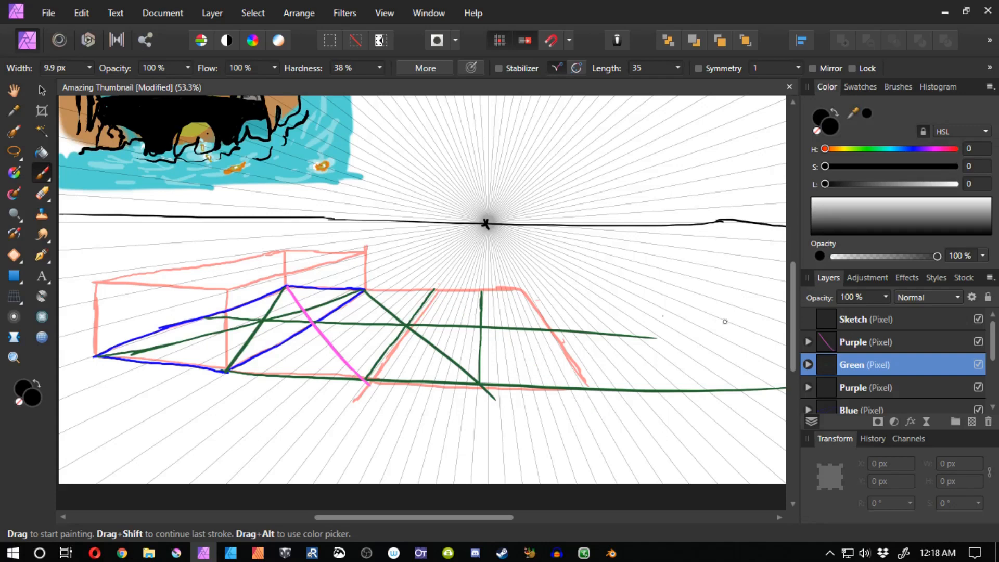
On the Red layer, erase the old slanted divider and the red lines beyond the second green receding line.
click(826, 318)
drag(993, 350, 993, 388)
click(880, 342)
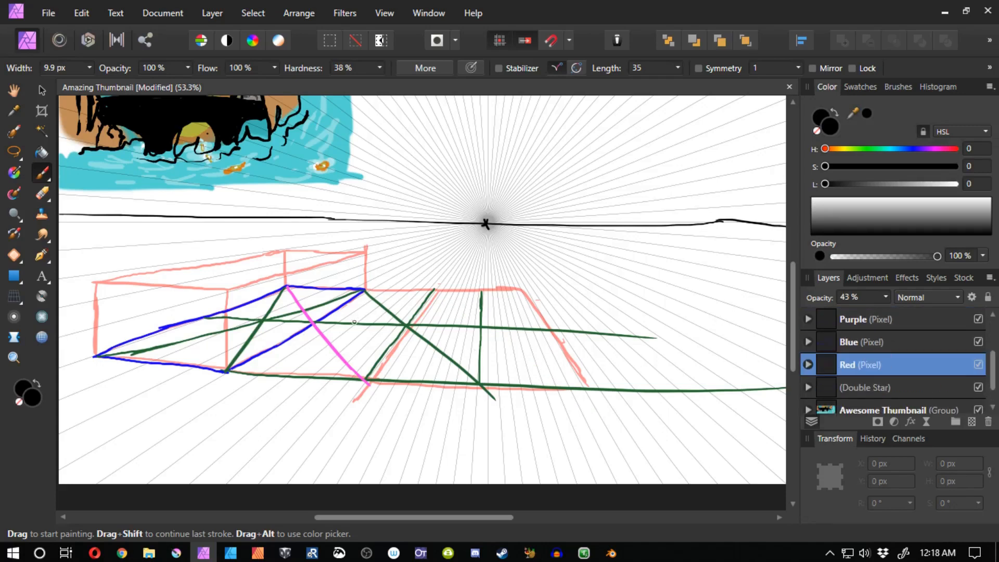
key(e)
mouse_move(377, 291)
mouse_down()
mouse_move(481, 308)
mouse_move(444, 283)
mouse_move(358, 400)
mouse_up()
key(ctrl+z)
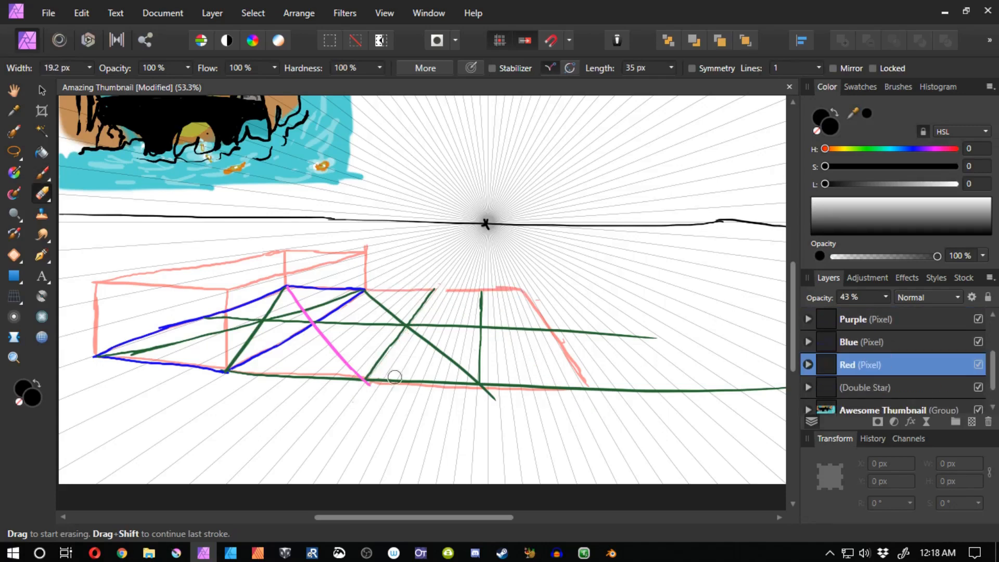
mouse_move(447, 290)
mouse_down()
mouse_move(473, 291)
mouse_move(485, 388)
mouse_up()
Move the Red layer directly beneath Sketch and draw red lines along the back edge and both green receding dividers.
drag(828, 364, 817, 331)
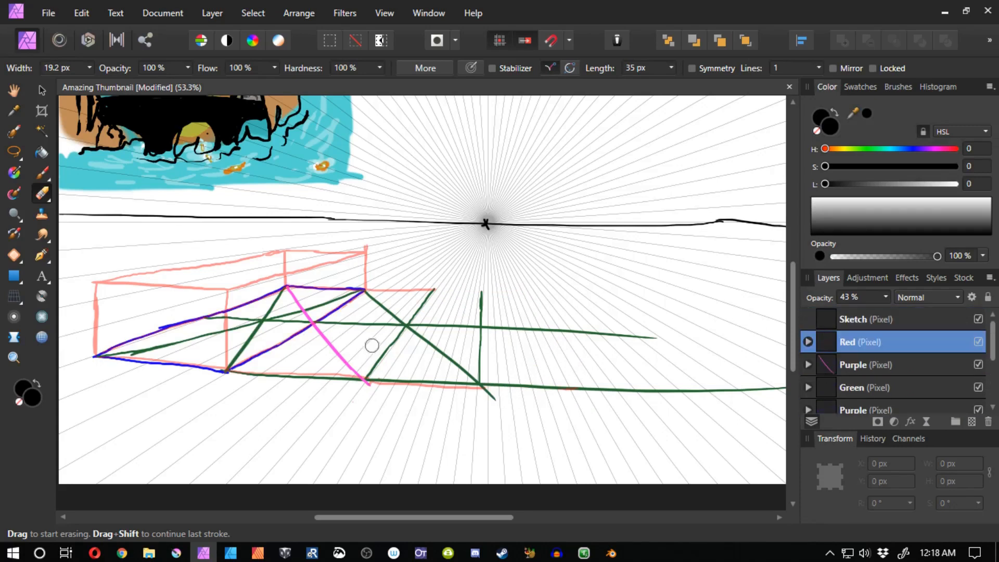
key(b)
mouse_move(434, 289)
mouse_down()
mouse_move(497, 291)
mouse_move(433, 290)
mouse_move(486, 291)
mouse_move(483, 312)
mouse_up()
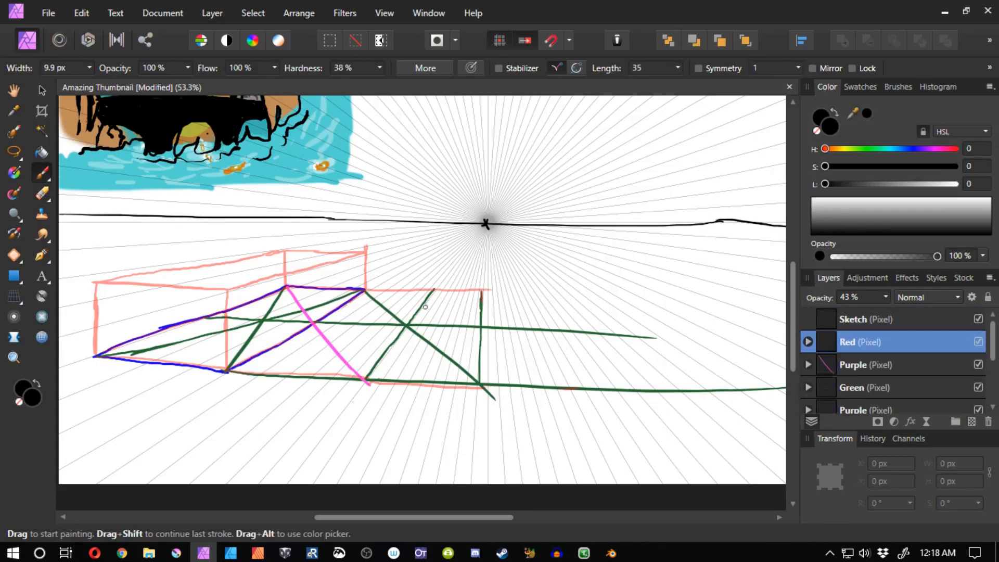
key(ctrl+z)
drag(427, 299, 362, 386)
key(ctrl+z)
drag(434, 289, 362, 384)
drag(480, 296, 480, 386)
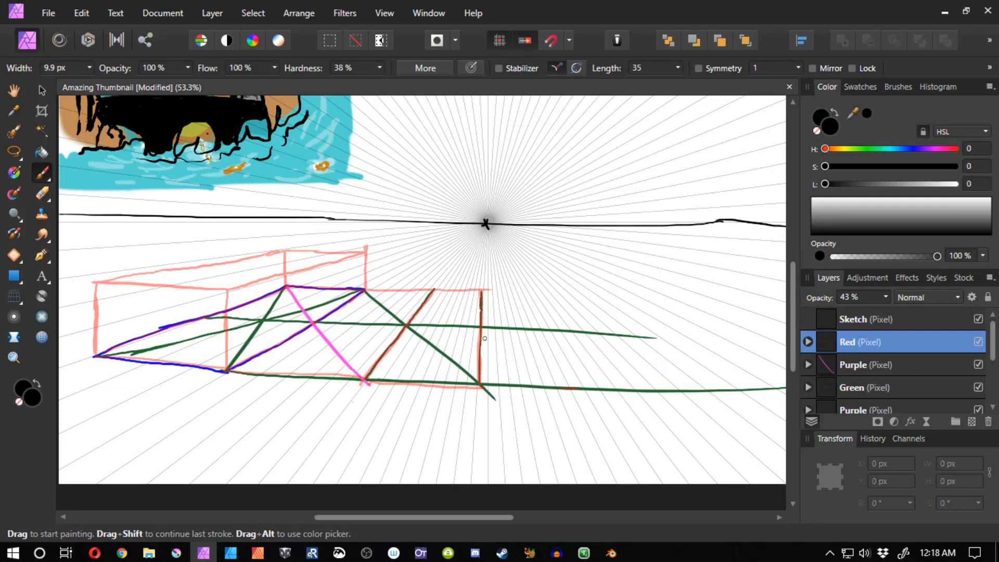
drag(475, 324, 523, 317)
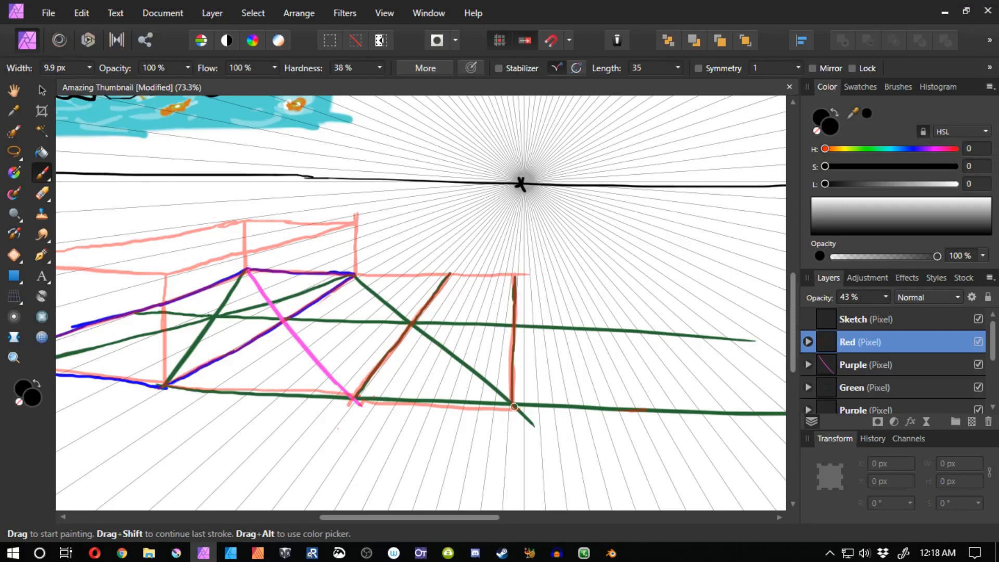
drag(515, 406, 516, 354)
Select the Purple, Green, lower Purple and Blue layers together and set their opacity to 35%.
click(937, 366)
scroll(921, 375, down, 3)
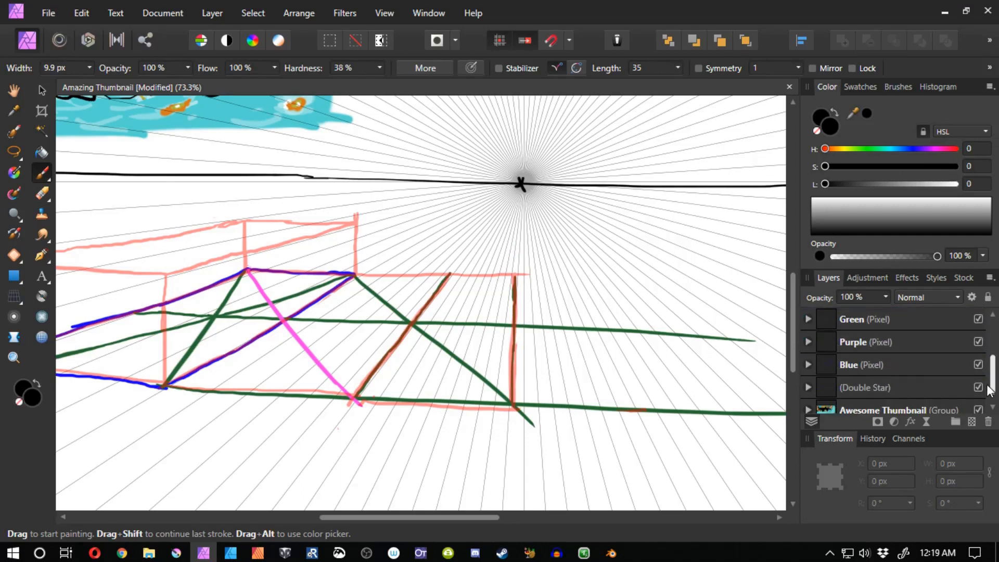
shift+click(917, 374)
click(885, 296)
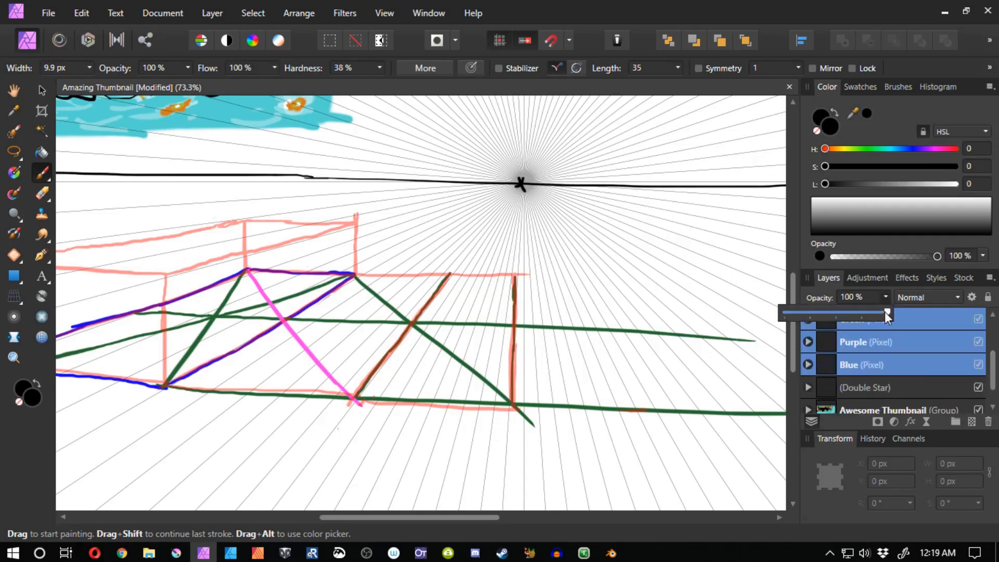
drag(885, 311, 824, 310)
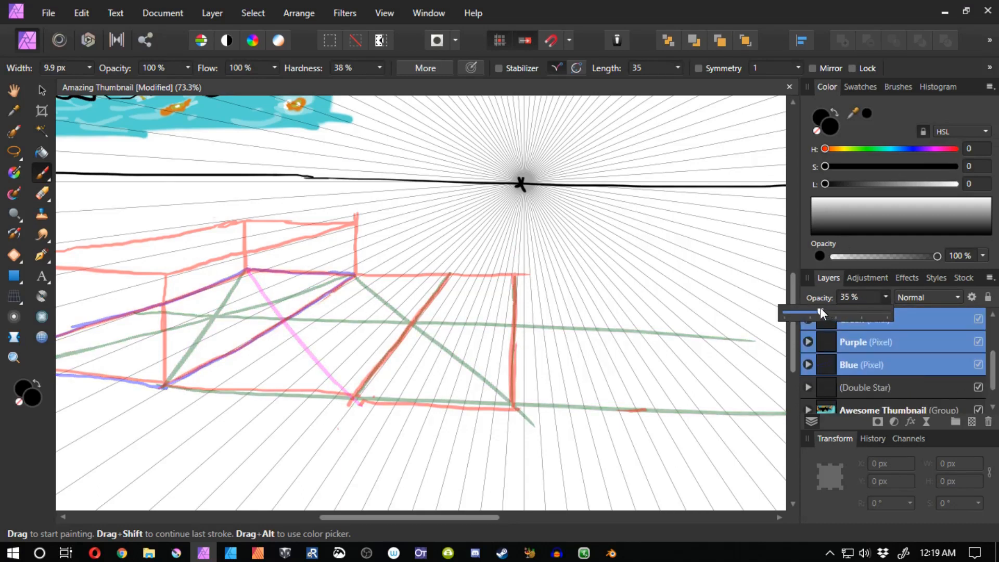
Make the lower Purple layer active and set its opacity to 86%.
key(space)
click(323, 365)
key(space)
drag(313, 369, 398, 366)
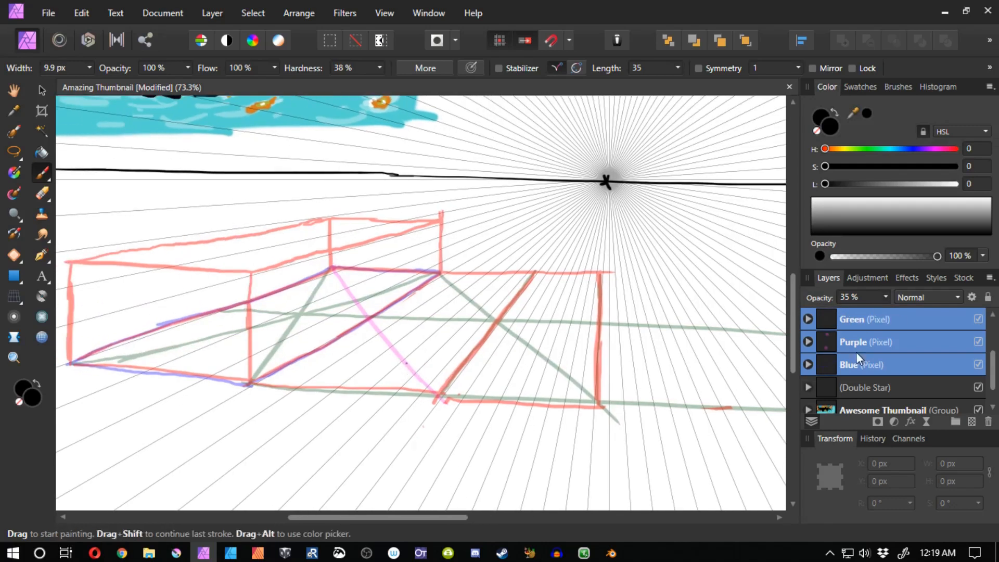
double_click(854, 341)
click(822, 343)
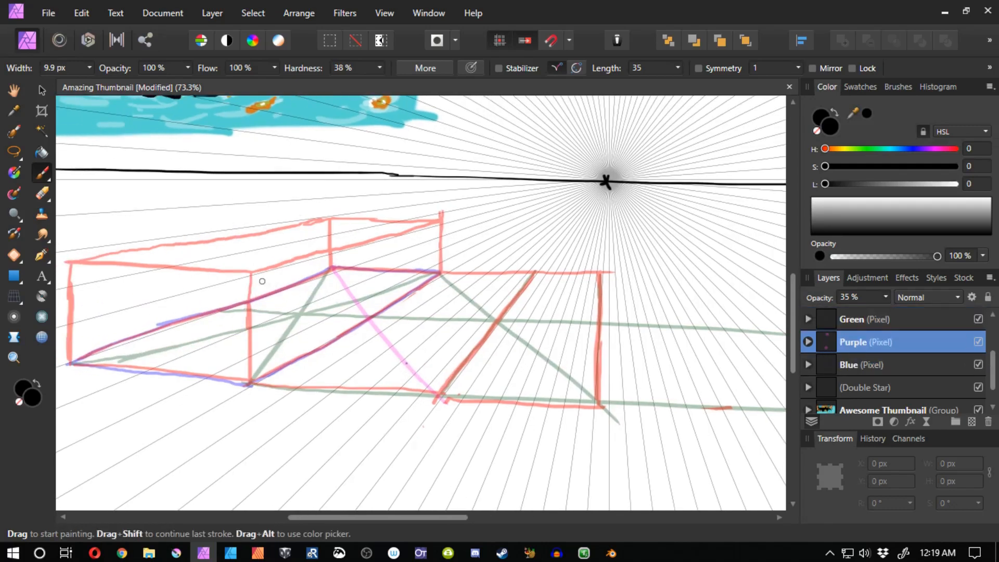
drag(72, 263, 260, 276)
key(ctrl+z)
click(885, 297)
drag(887, 311, 897, 312)
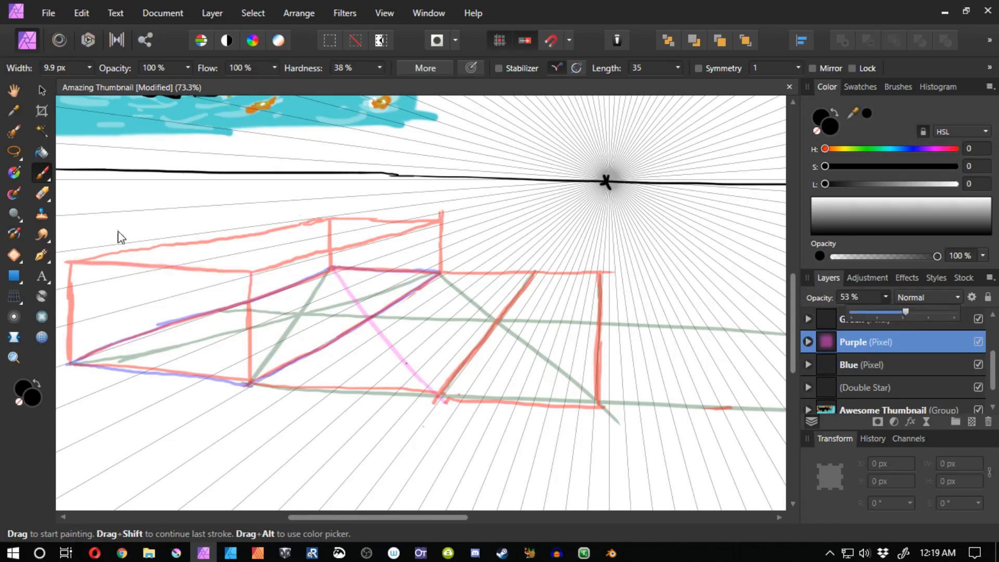
drag(68, 262, 138, 266)
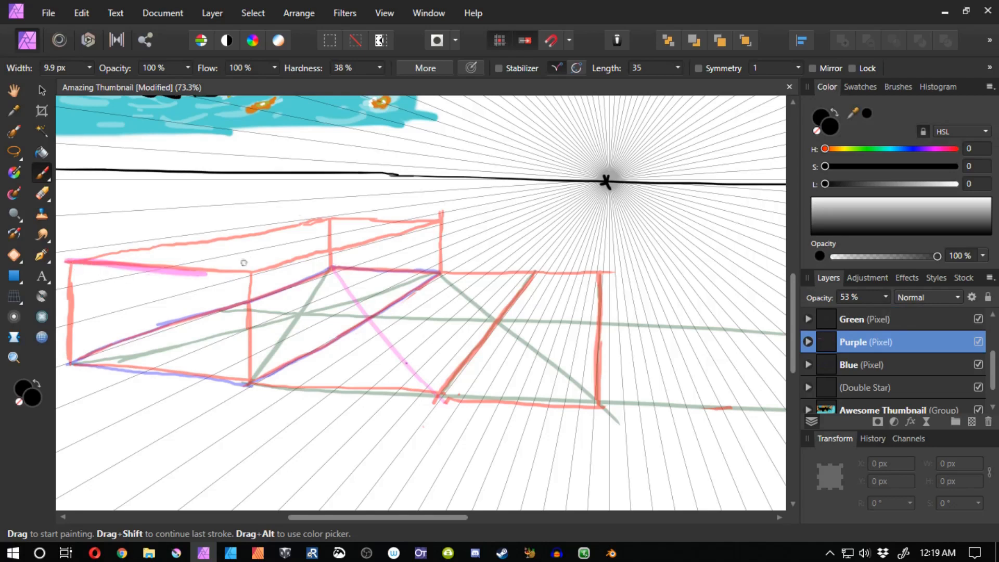
key(ctrl+z)
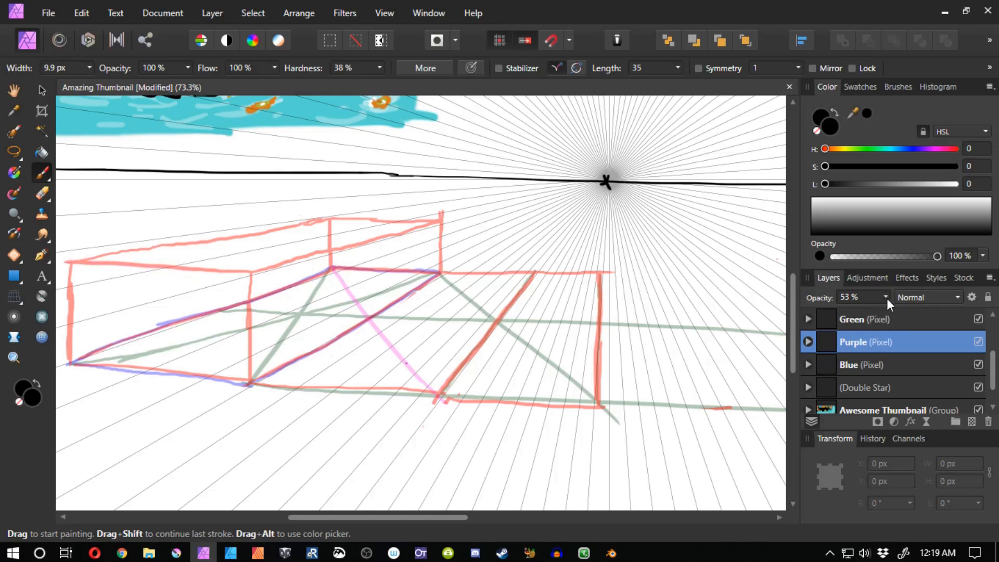
click(885, 297)
drag(889, 310, 923, 305)
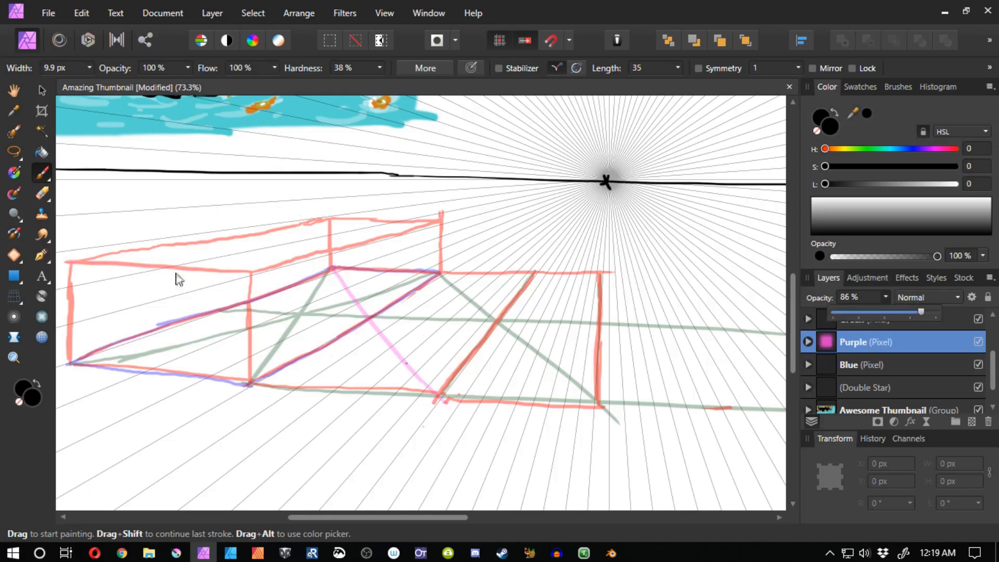
Draw a long purple height line from the first box's near upper-left corner across past the red divisions.
drag(120, 267, 229, 278)
key(ctrl+z)
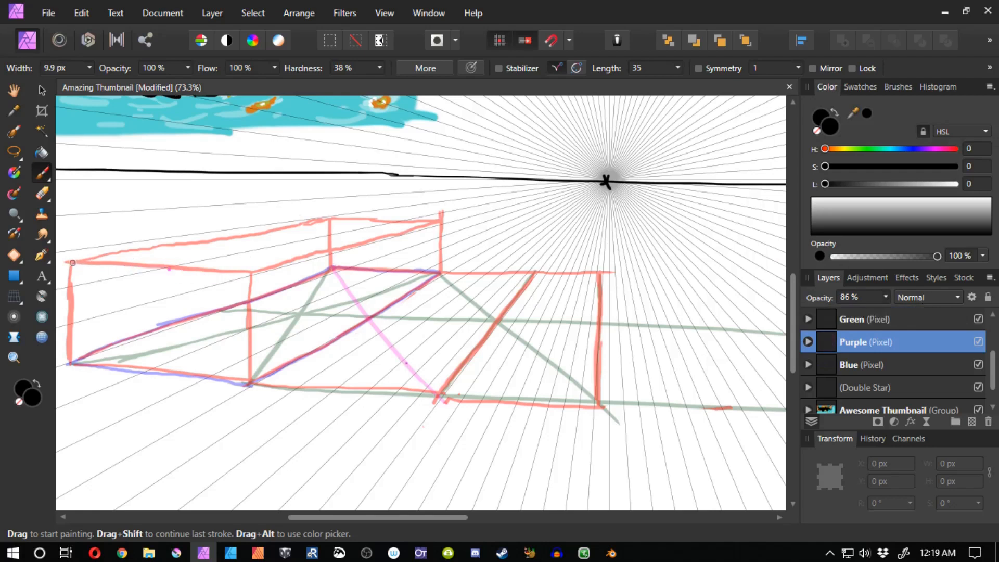
drag(67, 262, 180, 266)
key(ctrl+z)
drag(67, 262, 190, 270)
key(ctrl+z)
drag(68, 262, 655, 284)
key(ctrl+z)
drag(449, 274, 307, 276)
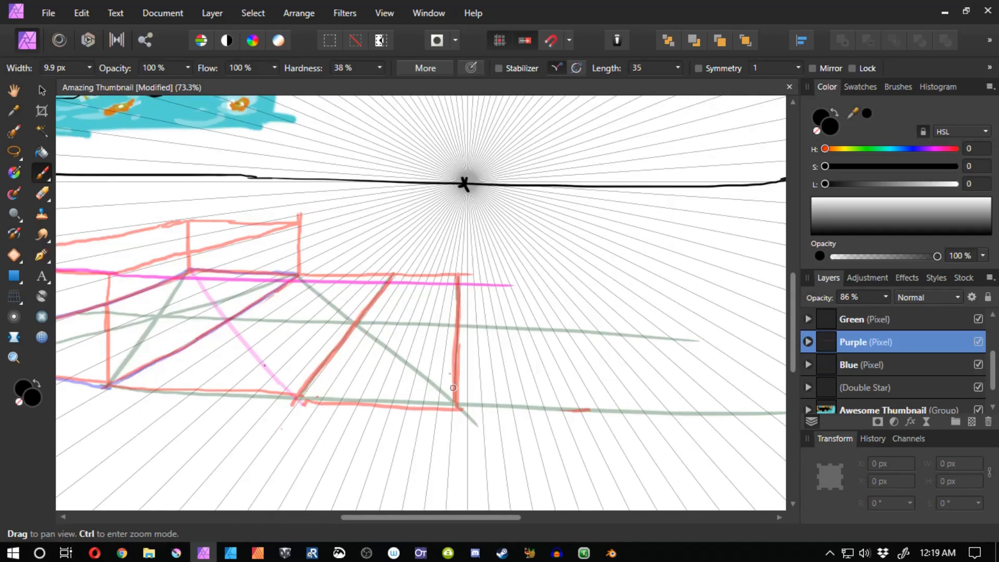
Draw purple verticals from the second division's two near ground corners up to the purple height line.
drag(456, 406, 453, 320)
drag(453, 284, 455, 401)
drag(239, 357, 322, 355)
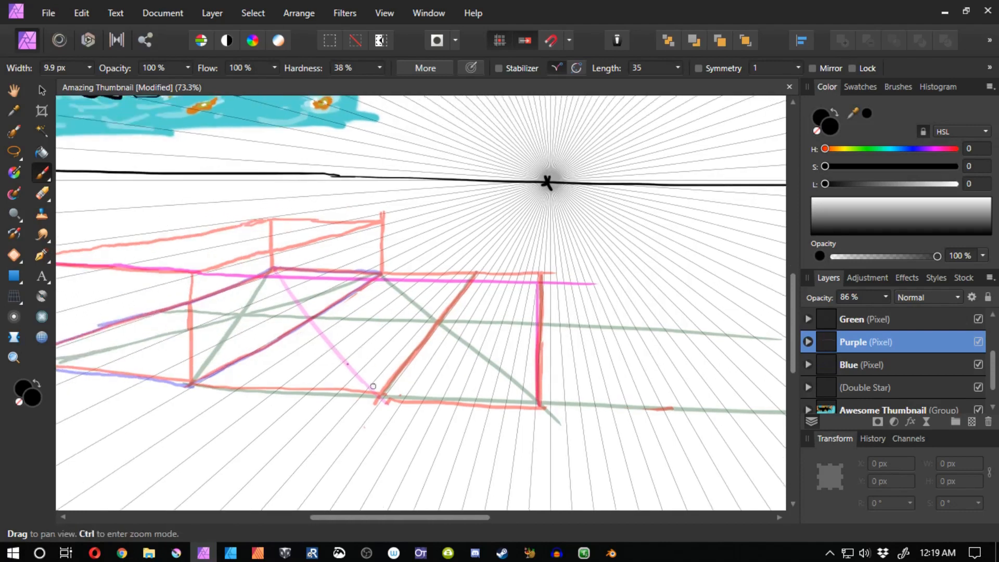
drag(378, 399, 380, 331)
key(ctrl+z)
drag(381, 281, 378, 407)
drag(379, 360, 378, 392)
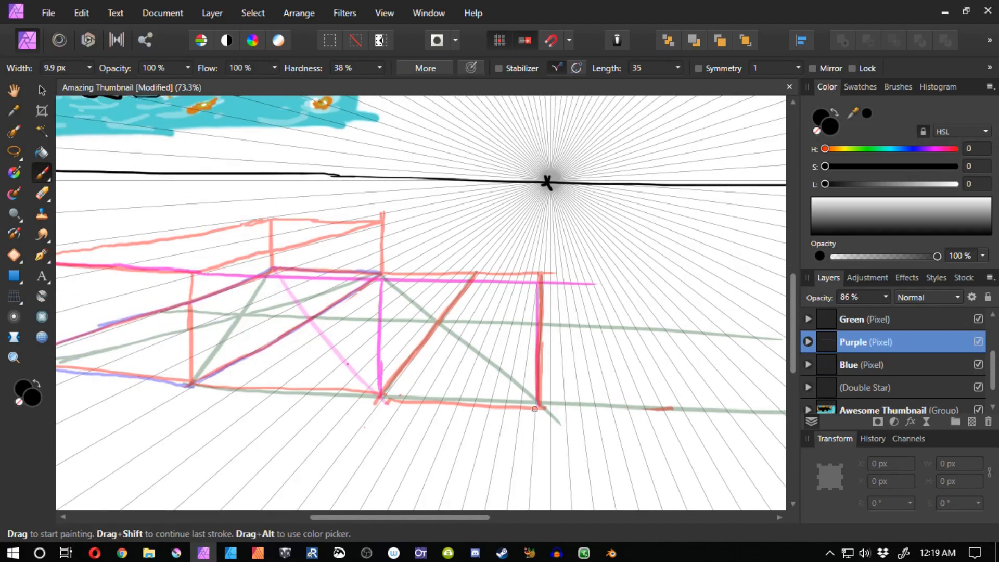
Add the second box's purple upper edges: a receding edge toward the vanishing point, a raised vertical and a horizontal far edge.
drag(511, 307, 466, 351)
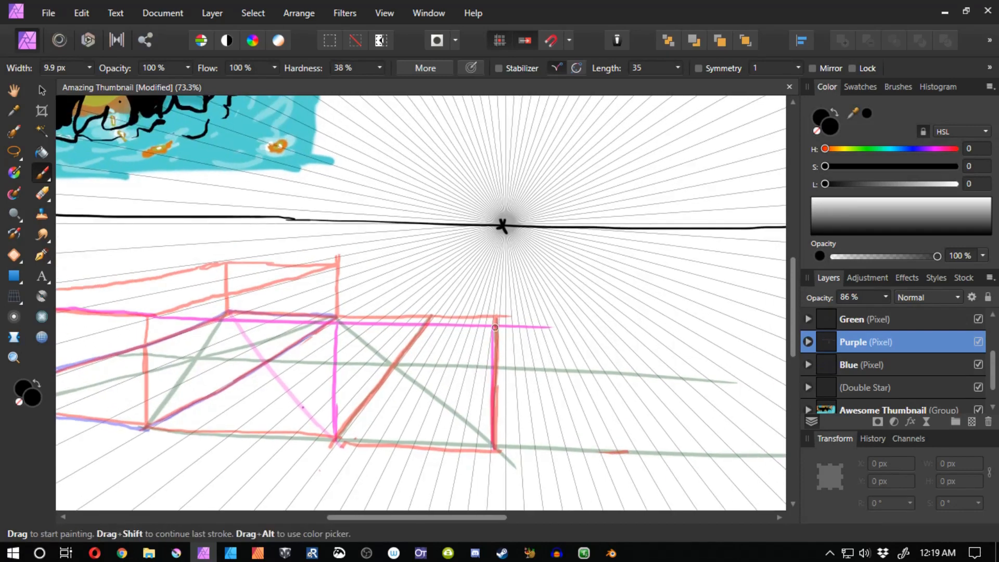
key(ctrl+z)
drag(492, 326, 501, 272)
key(ctrl+z)
drag(338, 324, 453, 250)
key(ctrl+z)
drag(495, 325, 496, 272)
drag(496, 271, 426, 268)
drag(495, 281, 495, 332)
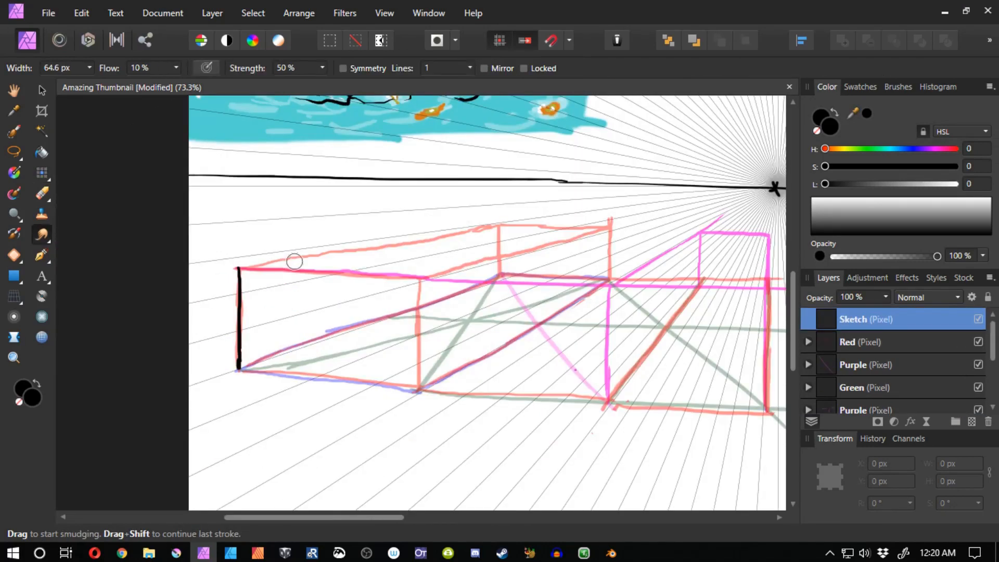
On the Sketch layer, trace the first box's front face and top face in black.
drag(239, 268, 445, 281)
drag(422, 281, 421, 388)
drag(237, 370, 420, 388)
drag(427, 281, 610, 229)
drag(499, 225, 610, 229)
drag(488, 242, 606, 256)
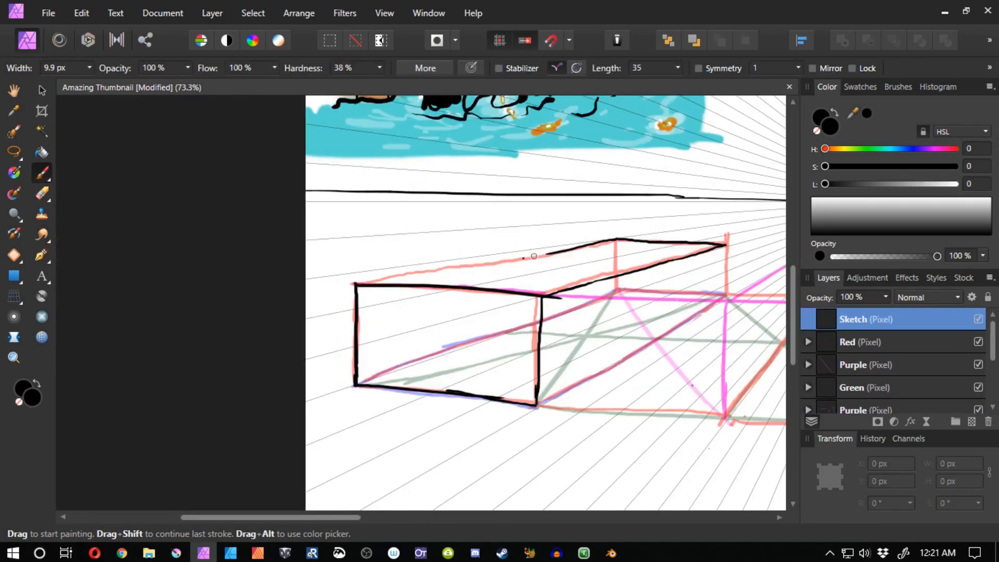
drag(357, 284, 617, 239)
Trace the first box's far side vertical and receding ground edge in black, plus the second box's receding top edge.
drag(617, 239, 386, 207)
drag(496, 212, 496, 263)
drag(305, 374, 496, 263)
drag(496, 263, 449, 298)
mouse_move(509, 246)
mouse_down()
mouse_move(403, 305)
mouse_move(509, 247)
mouse_up()
key(ctrl+z)
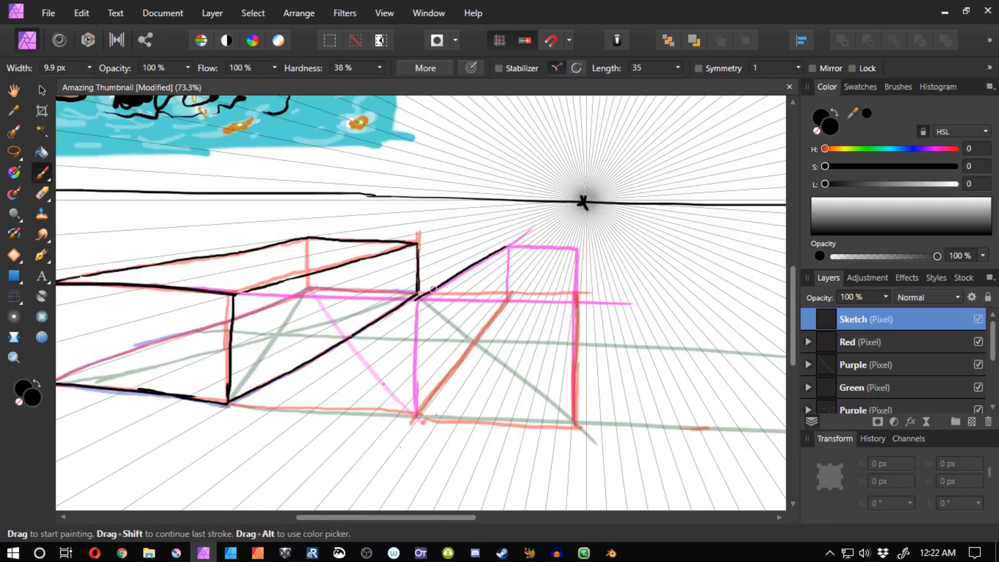
Trace the second box's near verticals, ground edge and far top edge in black.
drag(416, 301, 415, 415)
drag(414, 415, 311, 372)
mouse_move(311, 375)
mouse_down()
mouse_move(455, 380)
mouse_move(473, 260)
mouse_up()
drag(473, 207, 472, 262)
mouse_move(406, 203)
mouse_down()
mouse_move(403, 232)
mouse_move(473, 206)
mouse_up()
key(ctrl+z)
mouse_move(313, 257)
mouse_down()
mouse_move(473, 260)
mouse_move(372, 259)
mouse_move(489, 377)
mouse_move(437, 293)
mouse_up()
click(829, 385)
key(ctrl+z)
mouse_move(497, 382)
mouse_down()
mouse_move(428, 260)
mouse_move(559, 260)
mouse_move(556, 383)
mouse_up()
drag(362, 261, 627, 388)
mouse_move(627, 388)
mouse_down()
mouse_move(490, 401)
mouse_move(350, 277)
mouse_up()
drag(293, 350, 386, 339)
key(ctrl+z)
key(ctrl+z)
key(ctrl+z)
key(ctrl+z)
key(ctrl+z)
key(ctrl+z)
key(ctrl+z)
key(ctrl+z)
drag(511, 189, 537, 231)
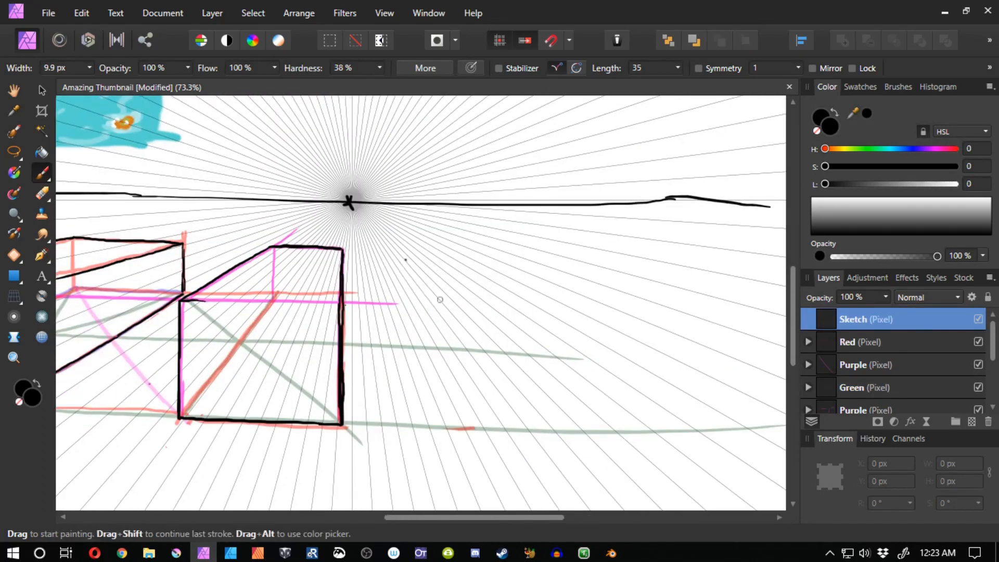
Try sketching a third box's left ground edge, vertical and connecting lines beside the second box, and undo them.
drag(431, 321, 482, 389)
key(ctrl+z)
drag(371, 333, 214, 313)
drag(218, 294, 237, 373)
mouse_move(245, 195)
mouse_down()
mouse_move(235, 364)
mouse_move(248, 194)
mouse_up()
key(ctrl+z)
drag(247, 194, 222, 195)
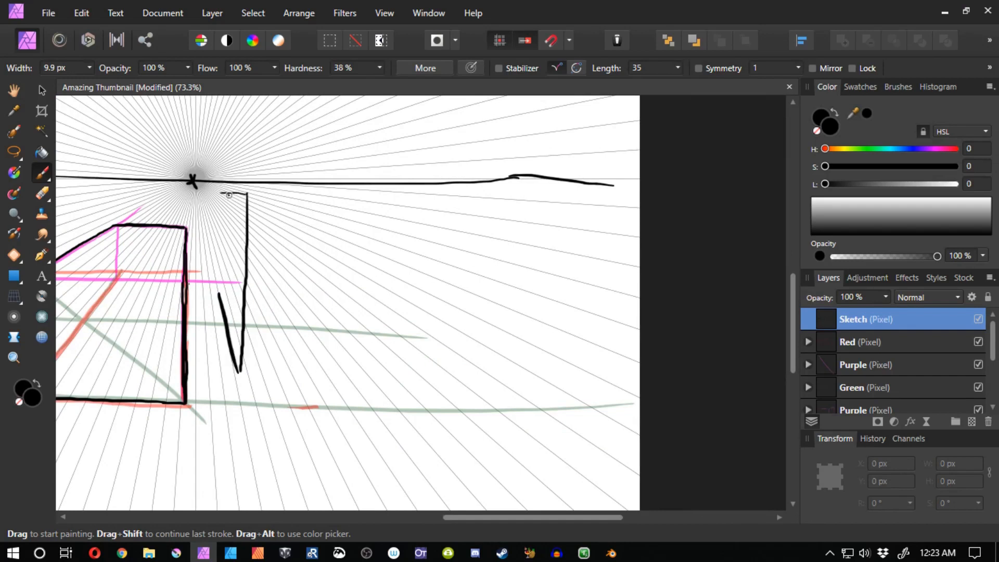
key(ctrl+z)
key(ctrl+z)
key(ctrl+z)
mouse_move(219, 299)
mouse_down()
mouse_move(236, 376)
mouse_move(242, 315)
mouse_up()
key(ctrl+z)
drag(236, 376, 186, 371)
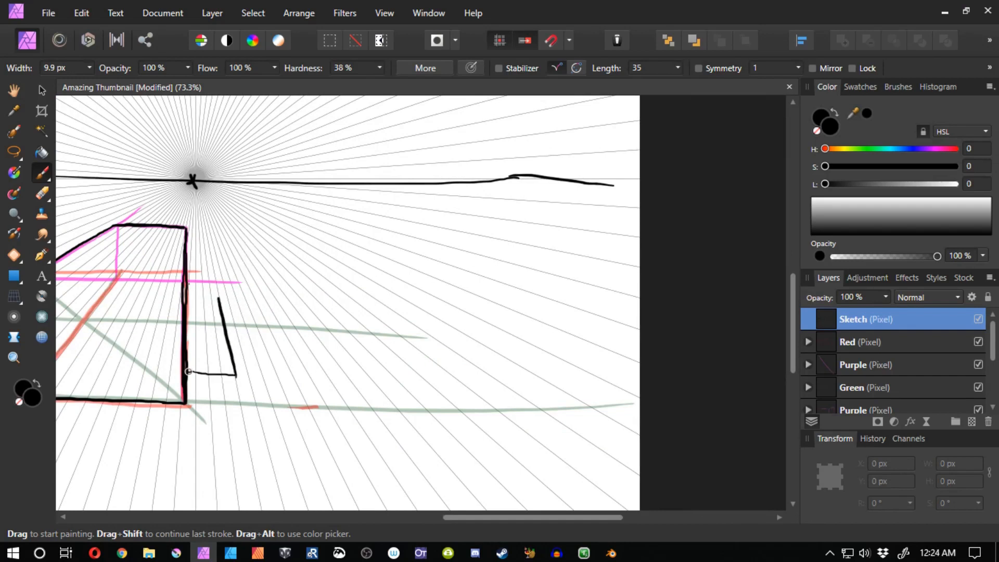
click(859, 342)
key(ctrl+z)
key(ctrl+z)
On the Sketch layer, draw a long third box's ground outline and left end face in black beside the second box.
double_click(854, 388)
click(853, 320)
drag(486, 266, 499, 329)
drag(503, 330, 768, 336)
drag(768, 338, 632, 375)
scroll(700, 375, right, 3)
mouse_move(419, 372)
mouse_down()
mouse_move(540, 366)
mouse_move(271, 298)
mouse_move(138, 241)
mouse_up()
scroll(228, 361, left, 1)
drag(225, 370, 213, 263)
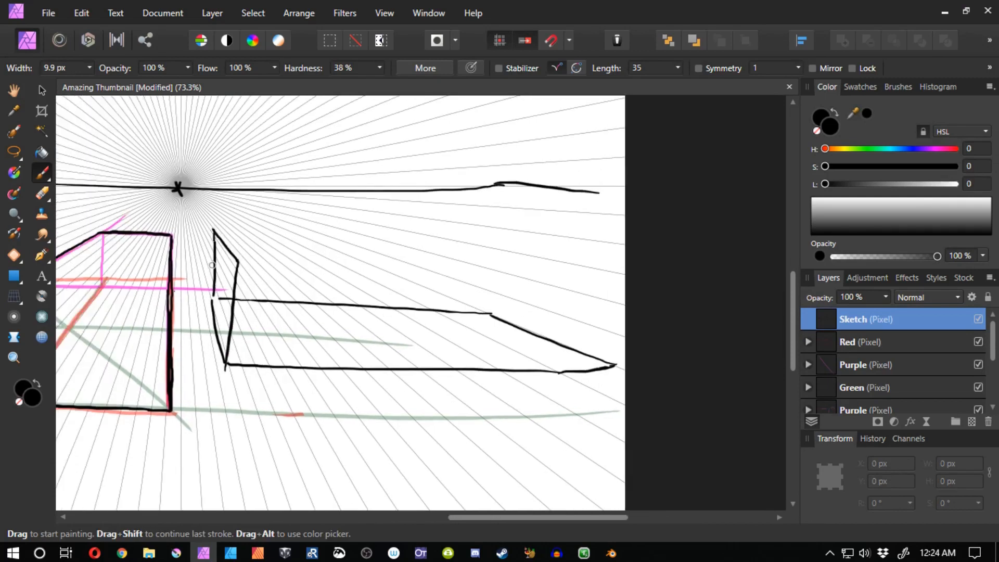
Draw verticals up from the long box's two right ground corners and try a lower back ground line.
drag(408, 312, 217, 305)
drag(298, 305, 298, 259)
drag(421, 354, 422, 271)
drag(216, 306, 404, 300)
drag(609, 275, 265, 263)
key(ctrl+z)
mouse_move(210, 308)
mouse_down()
mouse_move(553, 331)
mouse_move(516, 323)
mouse_up()
key(ctrl+z)
key(ctrl+z)
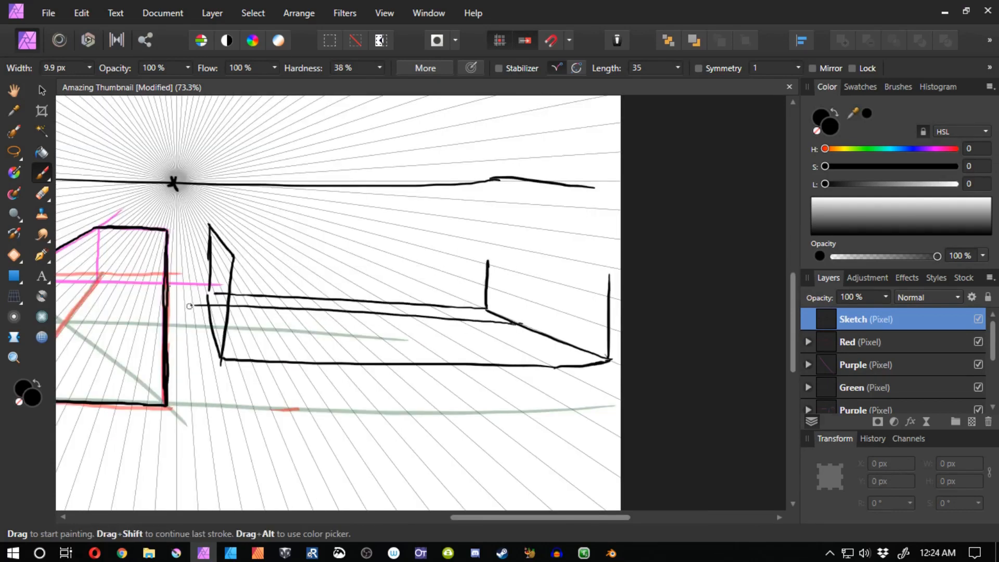
Erase the long box's old back ground line, its far right vertical and the stray line ends.
key(e)
mouse_move(176, 317)
mouse_down()
mouse_move(529, 329)
mouse_move(210, 283)
mouse_move(215, 291)
mouse_up()
drag(479, 307, 223, 294)
drag(487, 310, 526, 327)
drag(492, 263, 487, 305)
Draw the long box's near and back top edges and the slanted top edge of its right end.
key(b)
drag(530, 329, 533, 272)
mouse_move(216, 233)
mouse_down()
mouse_move(211, 295)
mouse_move(210, 279)
mouse_move(610, 285)
mouse_up()
drag(609, 285, 534, 267)
drag(215, 233, 534, 266)
mouse_move(215, 233)
mouse_down()
mouse_move(540, 261)
mouse_move(456, 248)
mouse_move(513, 251)
mouse_up()
key(ctrl+z)
key(ctrl+z)
key(ctrl+z)
drag(608, 285, 497, 249)
Draw the long box's corrected far right vertical and back ground edge, and erase the misplaced vertical.
key(e)
key(b)
mouse_move(517, 321)
mouse_down()
mouse_move(474, 323)
mouse_move(536, 333)
mouse_up()
mouse_move(506, 251)
mouse_down()
mouse_move(503, 319)
mouse_move(333, 325)
mouse_up()
key(e)
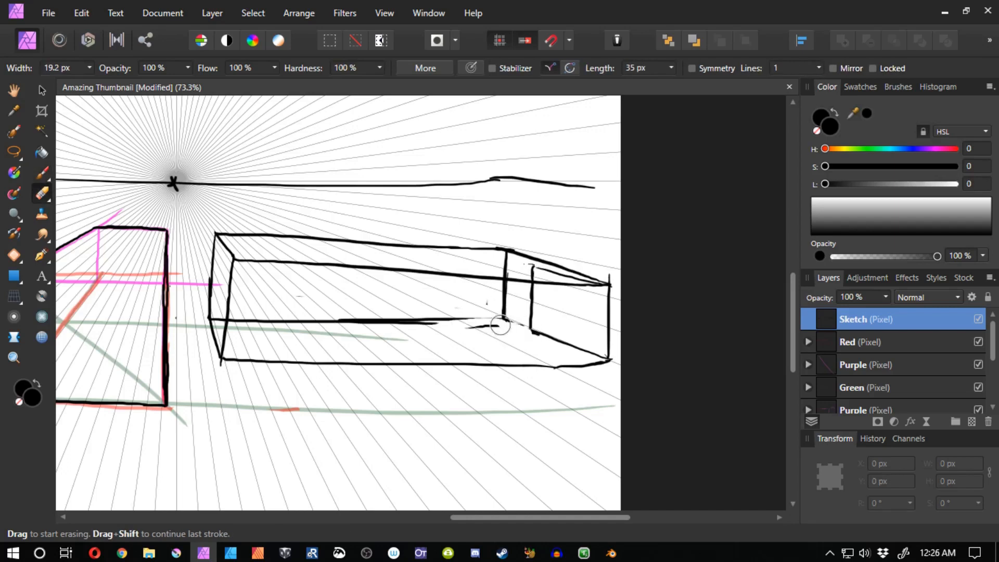
mouse_move(532, 324)
mouse_down()
mouse_move(517, 263)
mouse_move(553, 270)
mouse_up()
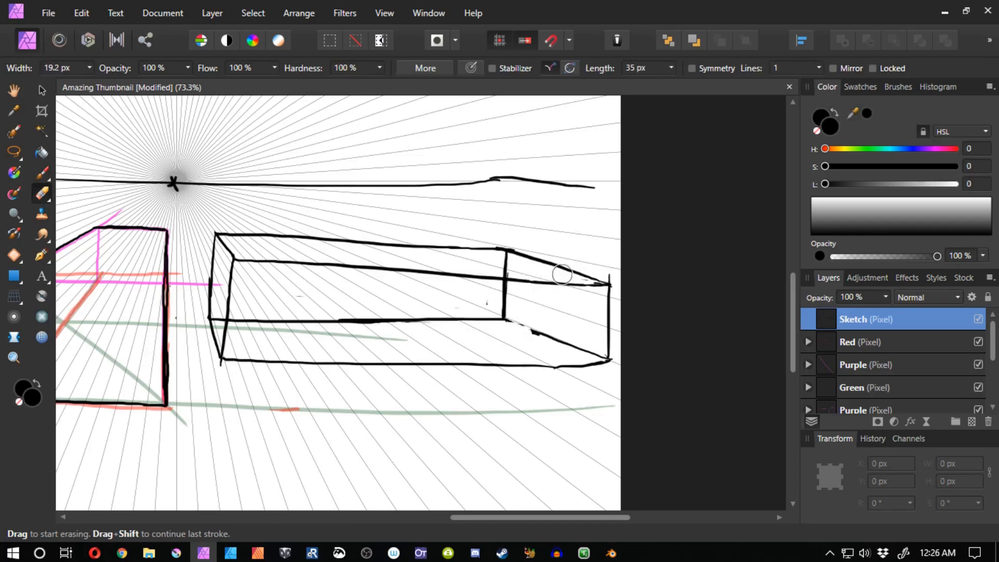
Fill the gap in the ground edge of the long box's right end and tidy its strokes.
key(b)
drag(508, 317, 645, 351)
drag(647, 286, 749, 308)
key(e)
mouse_move(499, 301)
mouse_down()
mouse_move(748, 309)
mouse_move(621, 316)
mouse_up()
mouse_move(681, 317)
mouse_down()
mouse_move(649, 329)
mouse_move(452, 282)
mouse_move(553, 295)
mouse_move(708, 285)
mouse_up()
key(ctrl+z)
key(b)
Sketch a double-headed arrow along the left box's receding direction and undo it.
drag(88, 369, 387, 348)
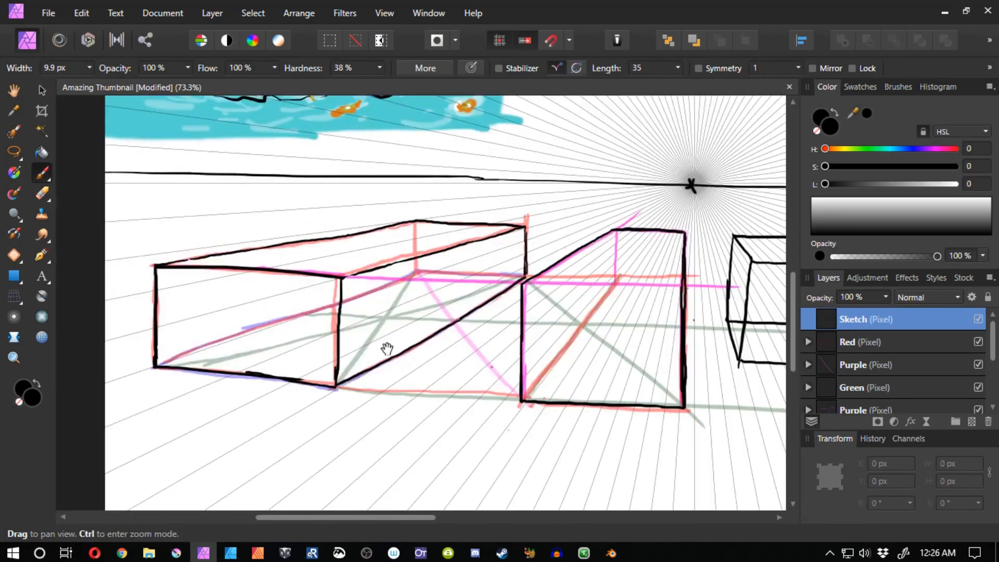
mouse_move(445, 276)
mouse_down()
mouse_move(336, 333)
mouse_move(435, 302)
mouse_move(447, 272)
mouse_up()
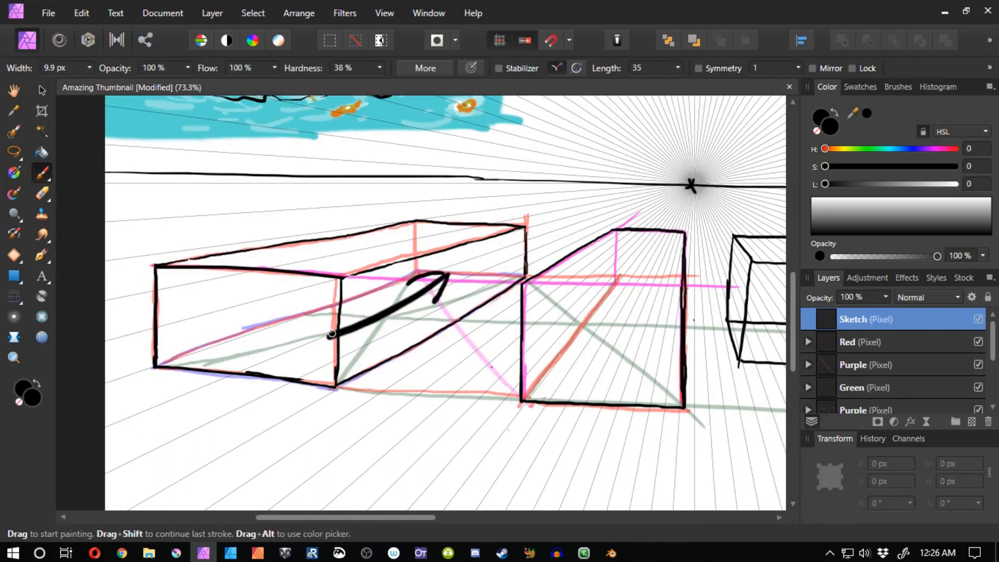
drag(337, 328, 289, 358)
drag(290, 339, 320, 355)
mouse_move(138, 376)
mouse_down()
mouse_move(122, 396)
mouse_move(331, 434)
mouse_move(281, 440)
mouse_up()
key(ctrl+z)
key(ctrl+z)
key(ctrl+z)
key(ctrl+z)
key(ctrl+z)
key(ctrl+z)
key(ctrl+z)
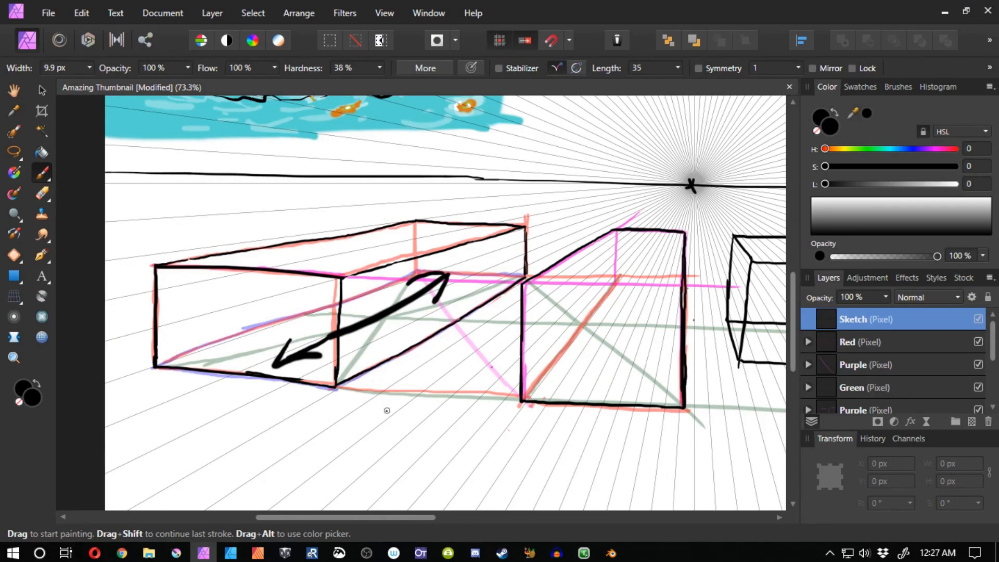
key(ctrl+z)
Sketch double-headed arrows for the long box's width and depth and undo them.
mouse_move(510, 385)
mouse_down()
mouse_move(319, 334)
mouse_move(296, 257)
mouse_up()
drag(247, 400, 570, 397)
mouse_move(555, 383)
mouse_down()
mouse_move(576, 386)
mouse_move(509, 420)
mouse_up()
drag(280, 377, 296, 420)
mouse_move(376, 339)
mouse_down()
mouse_move(361, 315)
mouse_move(371, 340)
mouse_up()
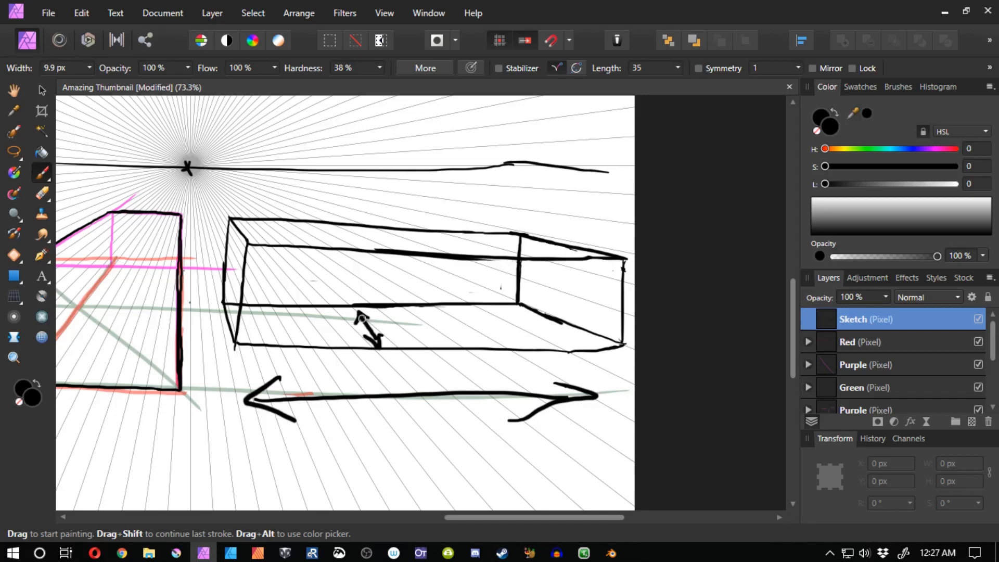
key(ctrl+z)
key(ctrl+z)
key(ctrl+z)
key(ctrl+z)
key(ctrl+z)
mouse_move(284, 345)
mouse_down()
mouse_move(338, 399)
mouse_move(665, 390)
mouse_up()
key(ctrl+z)
key(ctrl+z)
key(ctrl+z)
Lasso the pink diagonal guides between the two left boxes and delete them from the upper Purple layer.
mouse_move(101, 388)
mouse_down()
mouse_move(420, 407)
mouse_move(410, 397)
mouse_up()
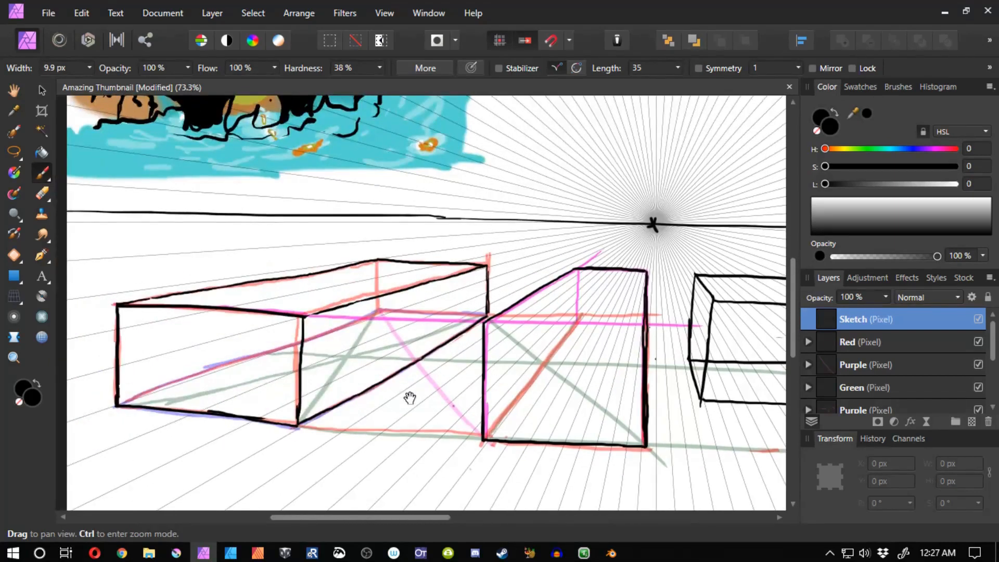
click(859, 370)
key(l)
mouse_move(203, 462)
mouse_down()
mouse_move(877, 421)
mouse_move(263, 400)
mouse_up()
key(Delete)
drag(346, 331, 416, 461)
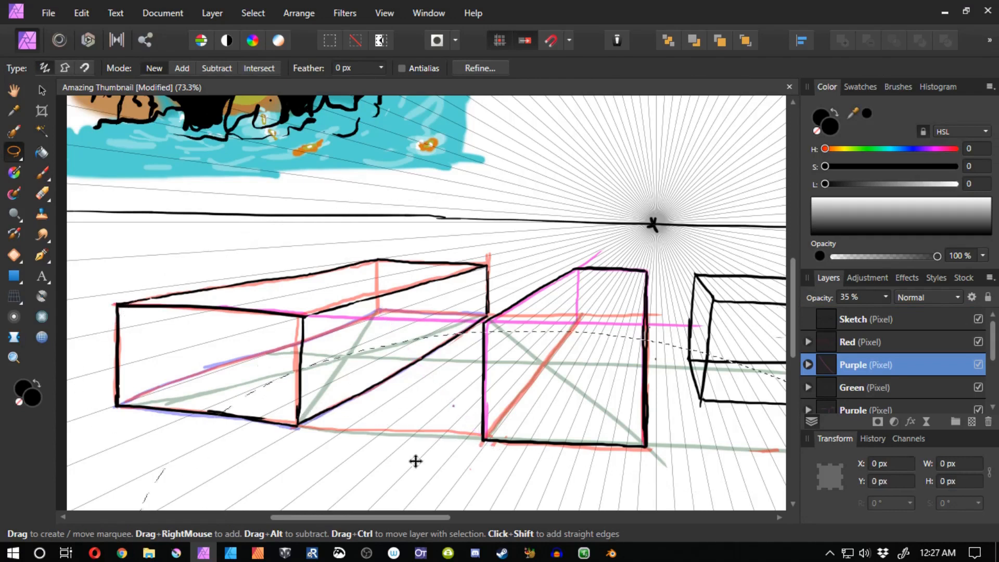
Lasso around the left and middle boxes and delete the enclosed guides from the Green and lower Purple layers.
mouse_move(634, 439)
mouse_down()
mouse_move(673, 368)
mouse_move(771, 329)
mouse_up()
mouse_move(651, 401)
mouse_down()
mouse_move(484, 379)
mouse_move(432, 385)
mouse_up()
mouse_move(257, 198)
mouse_down()
mouse_move(792, 345)
mouse_move(108, 397)
mouse_move(299, 225)
mouse_up()
click(859, 390)
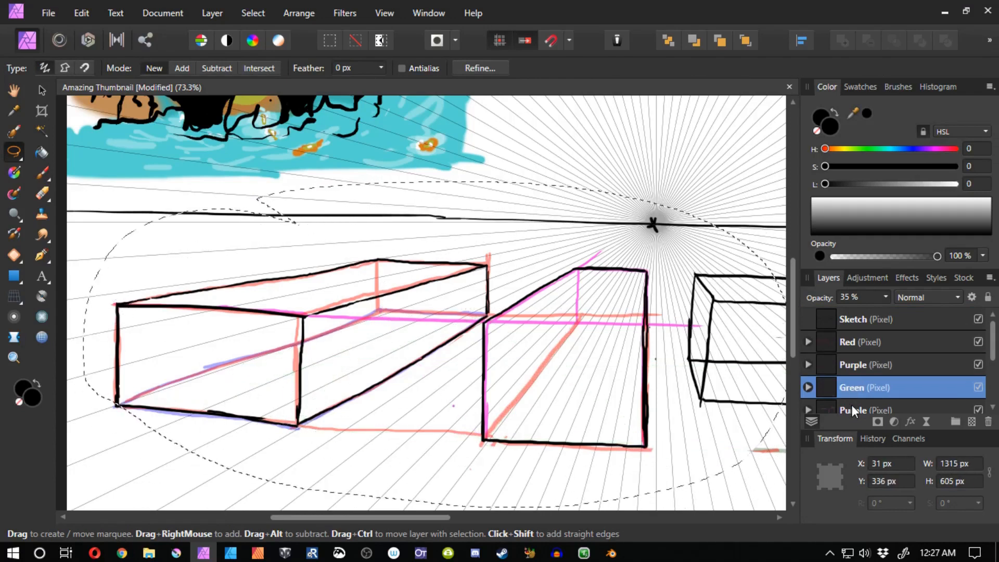
click(852, 410)
key(Delete)
Delete the enclosed guide lines from the Blue and Red layers within the same selection.
drag(993, 352, 992, 383)
click(906, 344)
key(Delete)
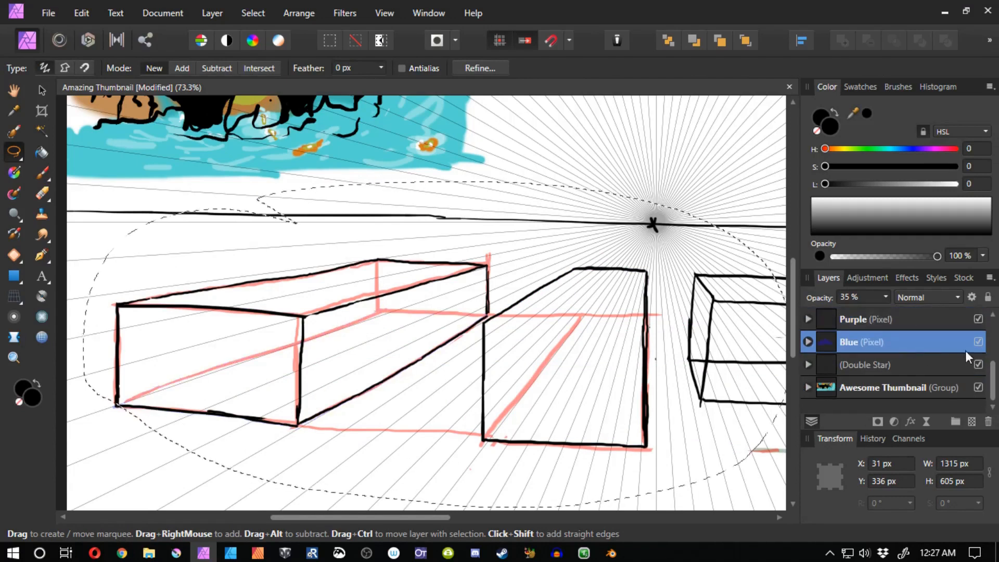
scroll(967, 357, up, 4)
click(922, 337)
key(Delete)
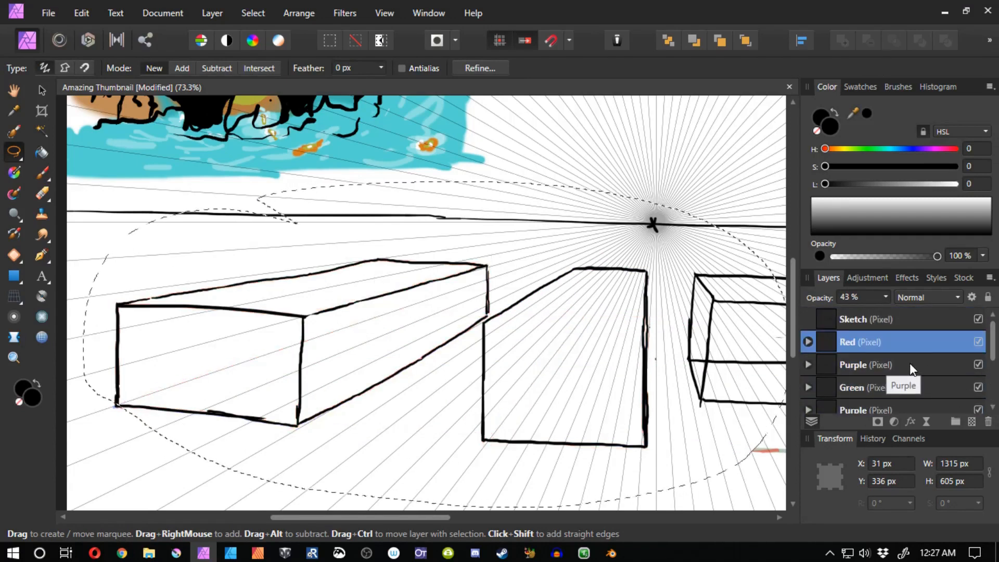
Clear the selection and draw the middle box's front top edge on the Sketch layer.
key(b)
key(ctrl+d)
click(864, 319)
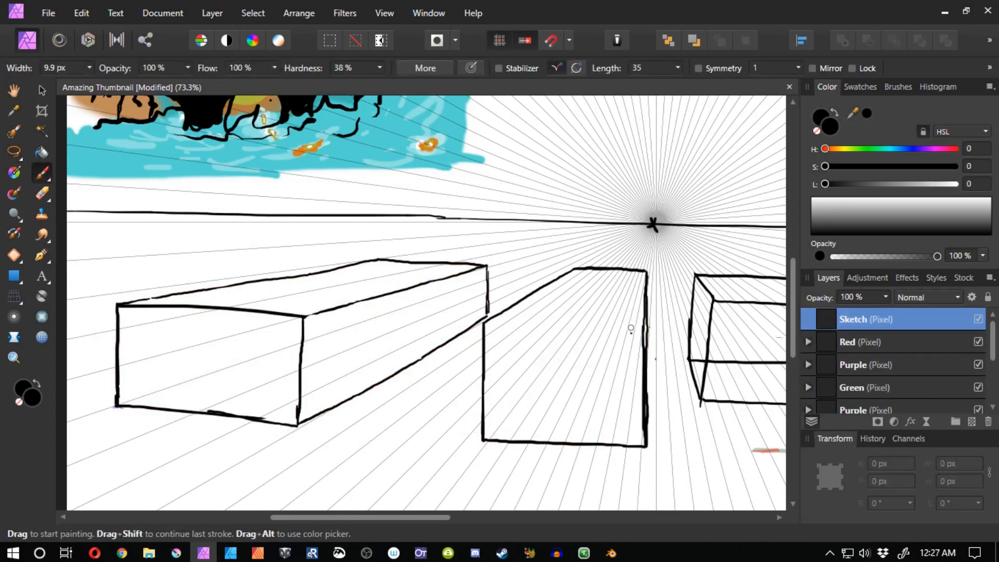
mouse_move(483, 323)
mouse_down()
mouse_move(665, 333)
mouse_move(598, 327)
mouse_move(640, 329)
mouse_up()
key(ctrl+z)
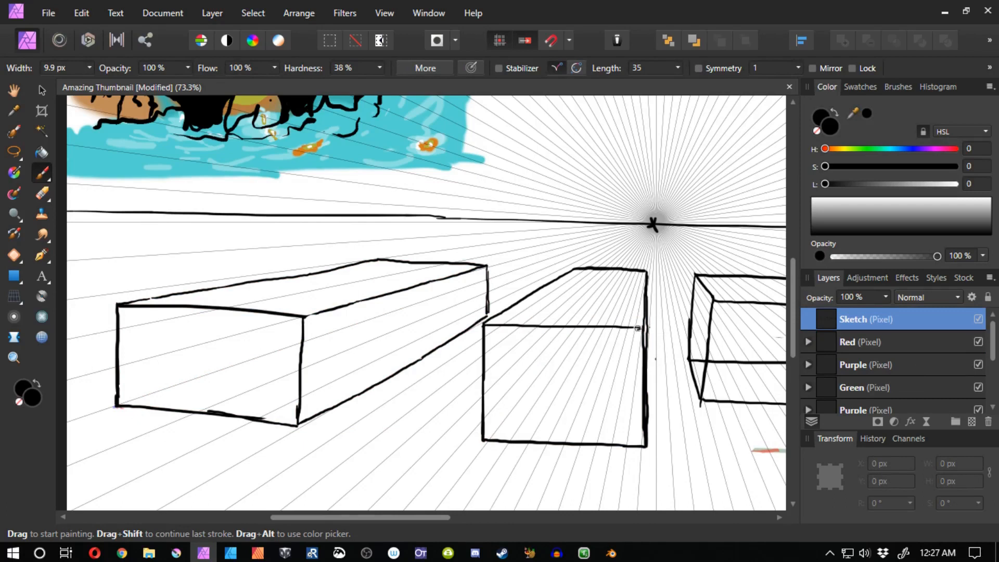
key(space)
mouse_move(436, 333)
mouse_down()
mouse_move(431, 371)
mouse_move(452, 354)
mouse_up()
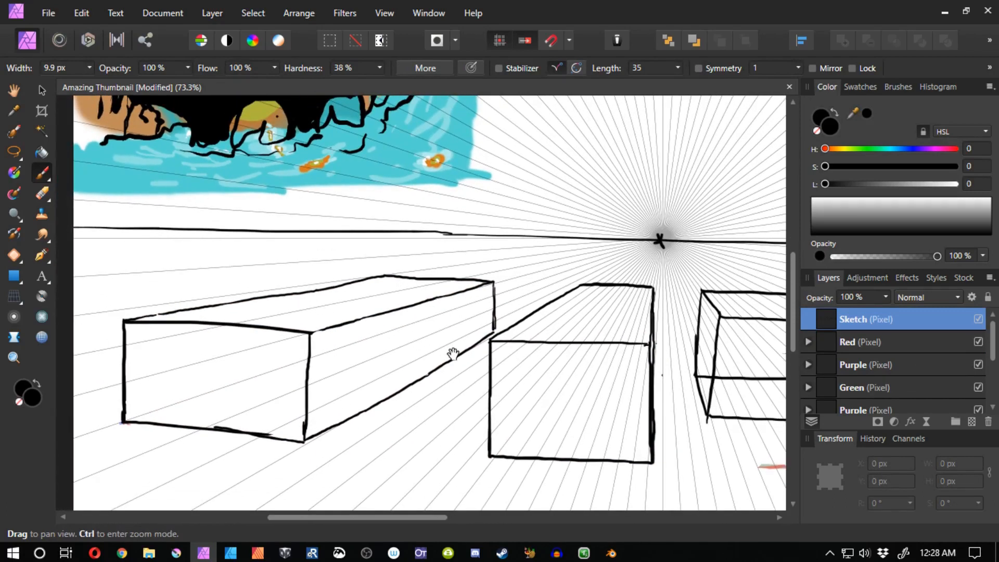
On the Red layer, draw crossing diagonals on the left box's right side and a vertical through their intersection.
click(827, 341)
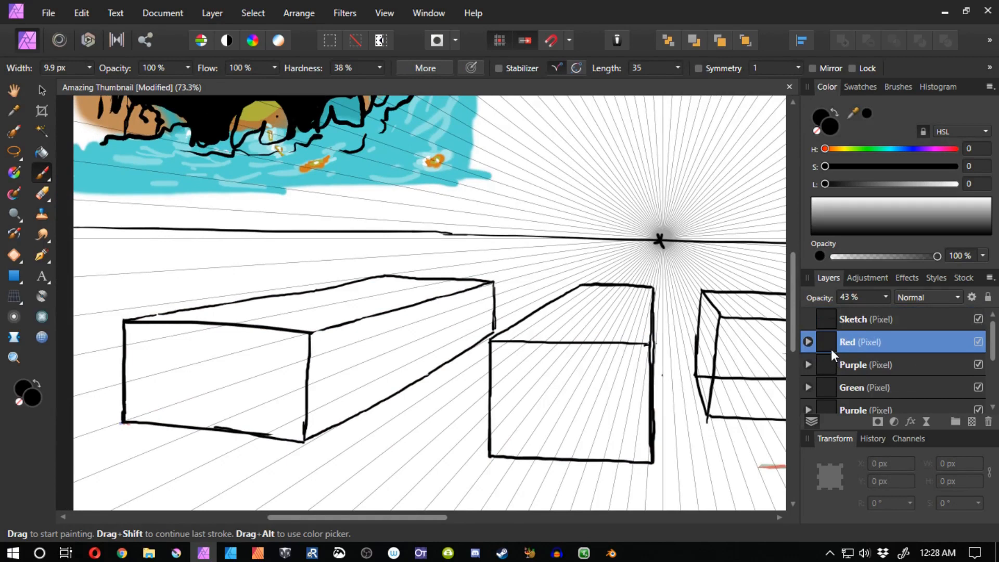
drag(490, 283, 311, 437)
key(ctrl+z)
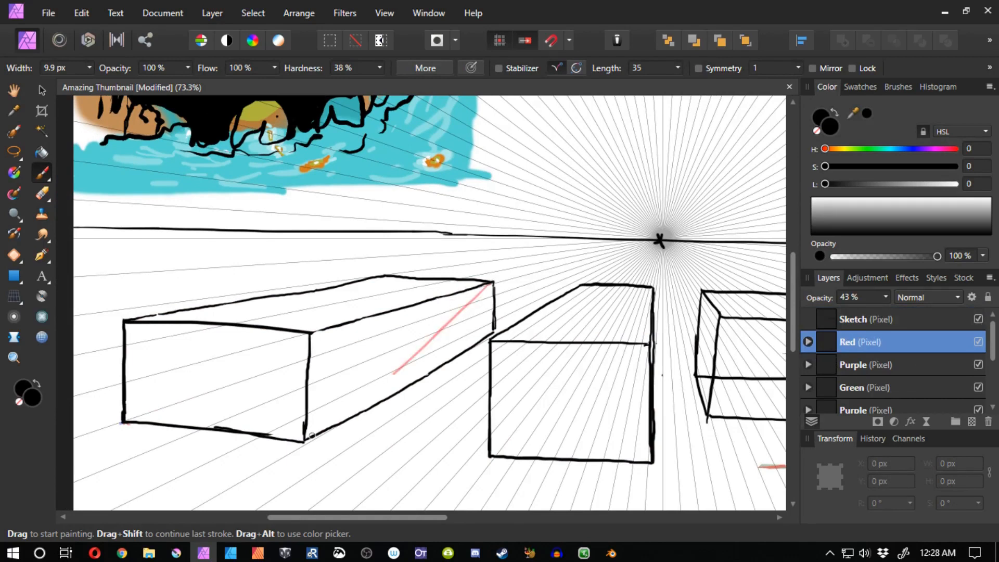
drag(314, 335, 440, 347)
key(ctrl+z)
key(ctrl+z)
mouse_move(314, 333)
mouse_down()
mouse_move(471, 338)
mouse_move(277, 336)
mouse_up()
key(ctrl+z)
key(ctrl+z)
mouse_move(491, 337)
mouse_down()
mouse_move(299, 327)
mouse_move(446, 334)
mouse_move(310, 334)
mouse_up()
key(ctrl+z)
mouse_move(376, 338)
mouse_down()
mouse_move(258, 311)
mouse_move(315, 346)
mouse_up()
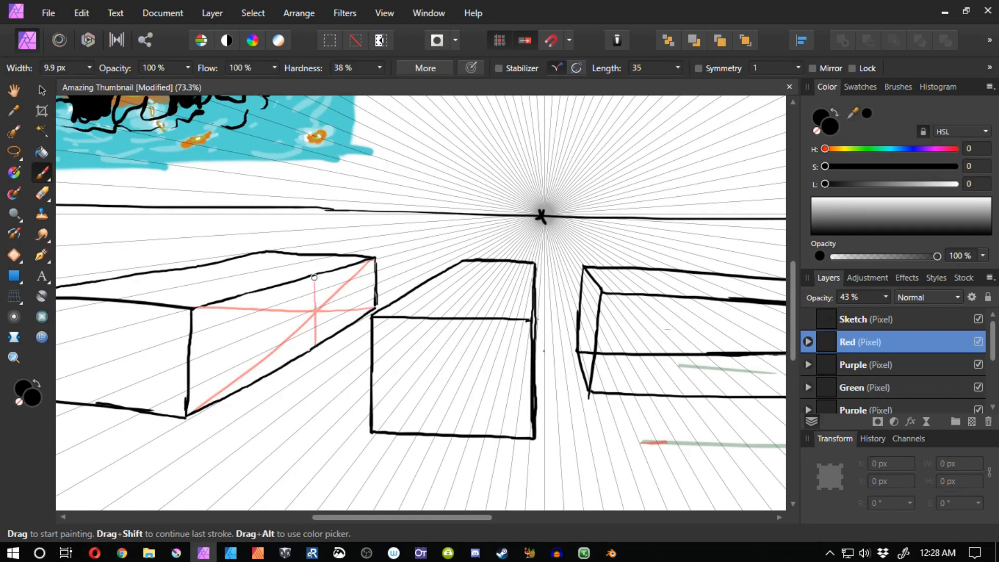
Draw the middle box's hidden back vertical, back ground edge and left ground edge in red.
drag(328, 357, 303, 351)
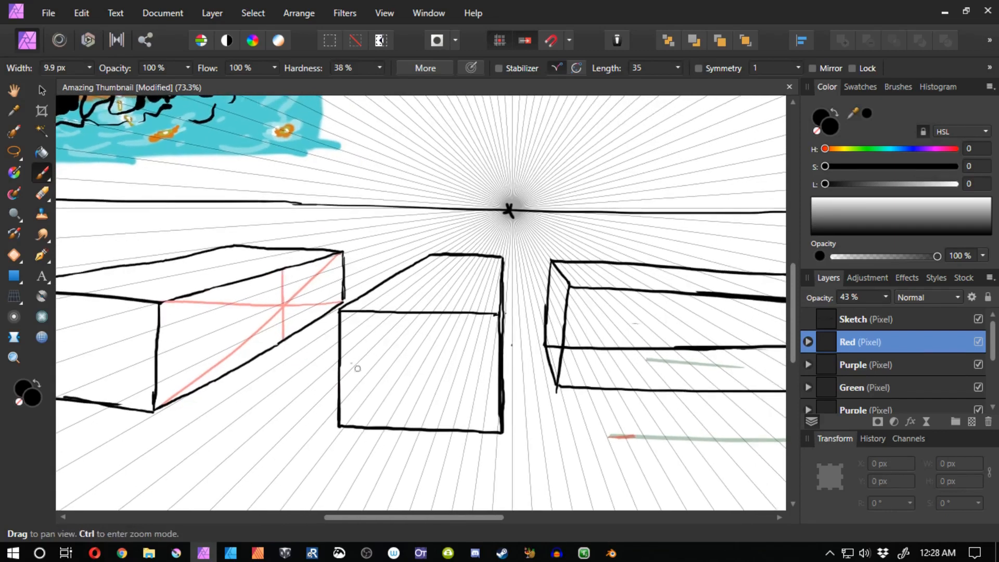
drag(501, 304, 500, 333)
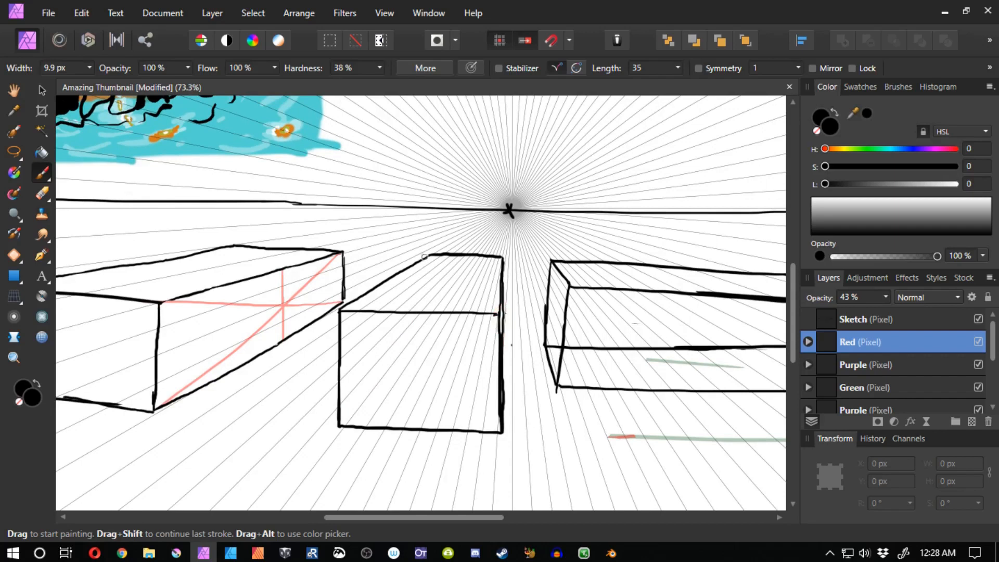
drag(430, 258, 433, 310)
drag(501, 315, 428, 310)
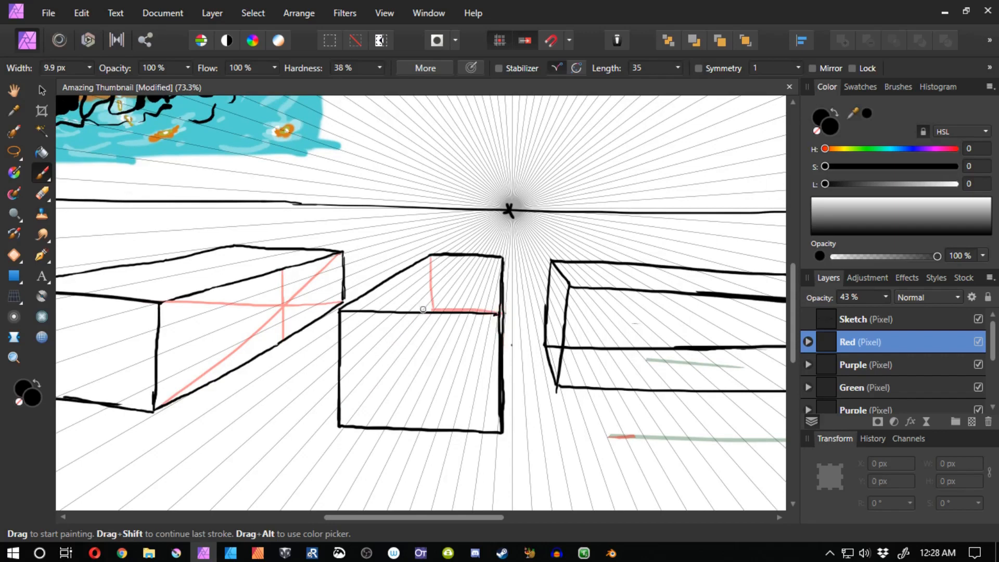
key(ctrl+z)
mouse_move(501, 313)
mouse_down()
mouse_move(434, 306)
mouse_move(365, 394)
mouse_up()
drag(334, 435, 364, 403)
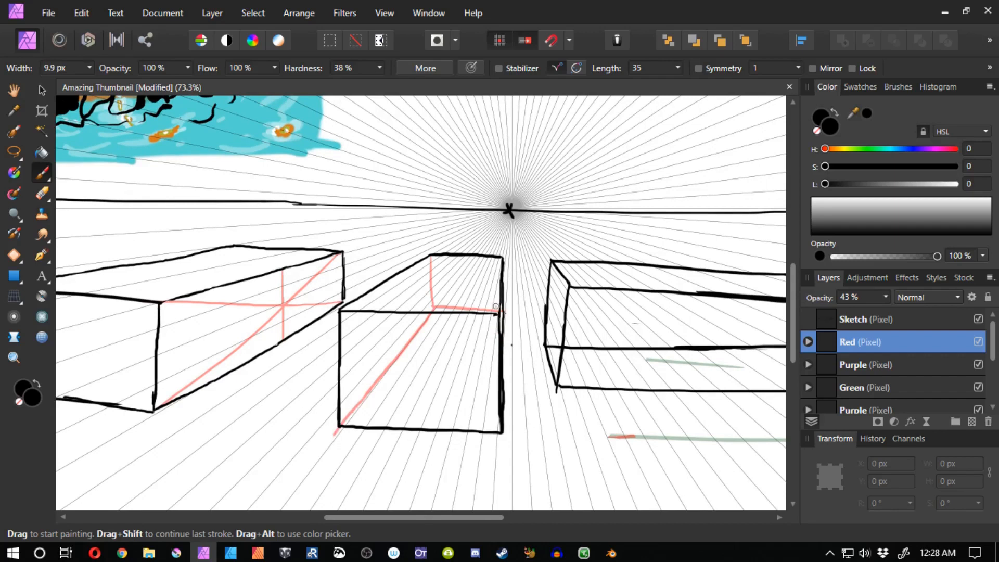
Draw crossing red diagonals between the corners of the middle box's hidden left side.
drag(430, 257, 397, 326)
key(ctrl+z)
drag(430, 255, 339, 424)
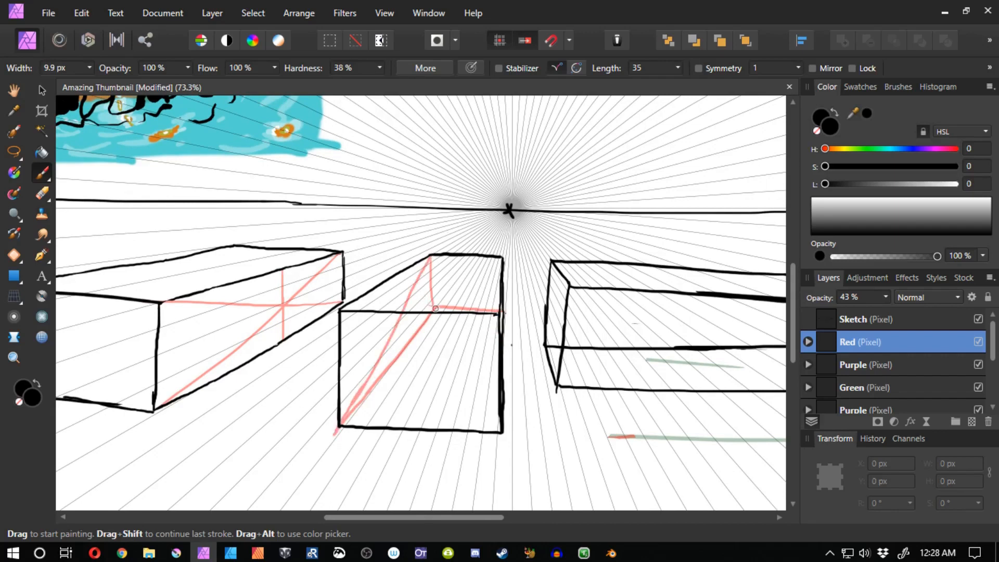
drag(341, 312, 429, 307)
Shade the middle box's left side with red hatching to point it out and undo the marks.
mouse_move(425, 269)
mouse_down()
mouse_move(388, 344)
mouse_move(353, 355)
mouse_up()
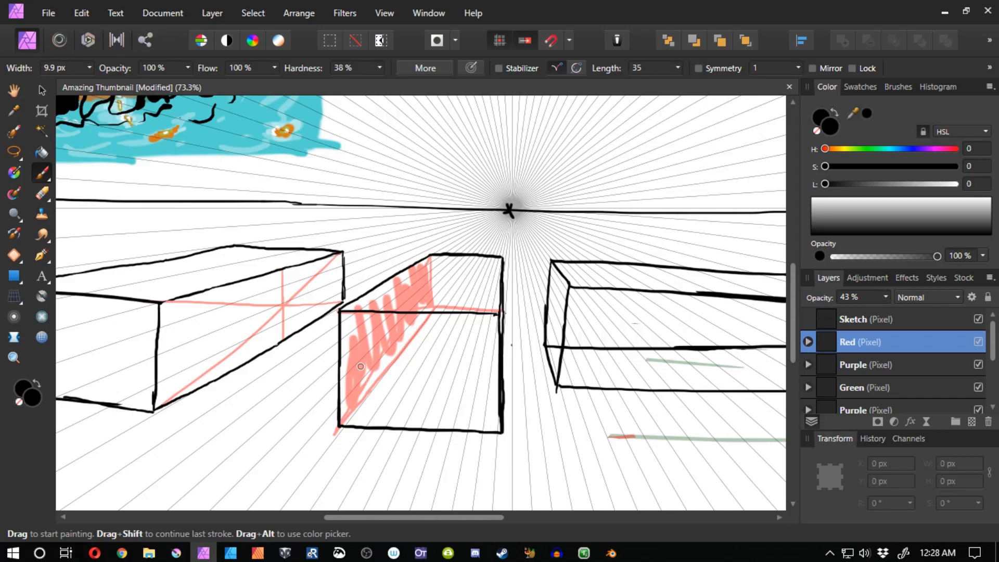
key(ctrl+z)
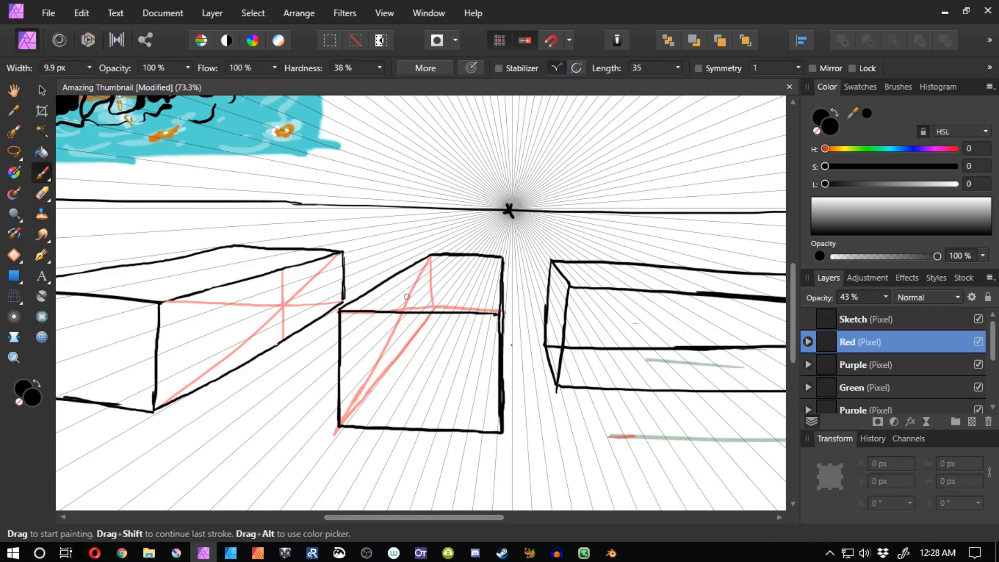
mouse_move(426, 268)
mouse_down()
mouse_move(401, 281)
mouse_move(343, 372)
mouse_up()
drag(507, 317, 506, 354)
key(ctrl+z)
key(ctrl+z)
mouse_move(425, 310)
mouse_down()
mouse_move(415, 273)
mouse_move(358, 366)
mouse_up()
key(ctrl+z)
mouse_move(508, 317)
mouse_down()
mouse_move(502, 305)
mouse_move(504, 370)
mouse_move(502, 286)
mouse_up()
key(ctrl+z)
mouse_move(420, 273)
mouse_down()
mouse_move(424, 311)
mouse_move(375, 369)
mouse_move(349, 375)
mouse_up()
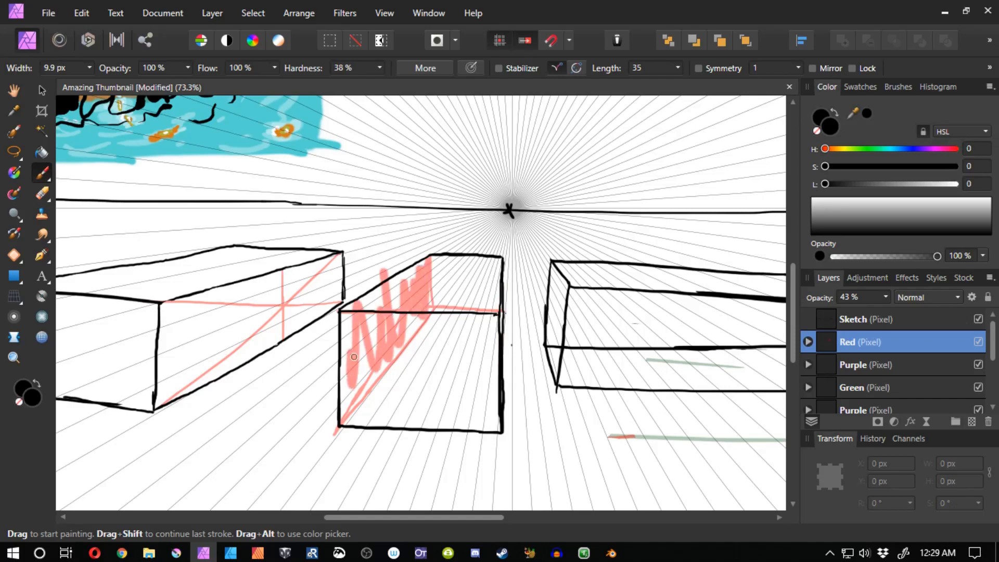
key(ctrl+z)
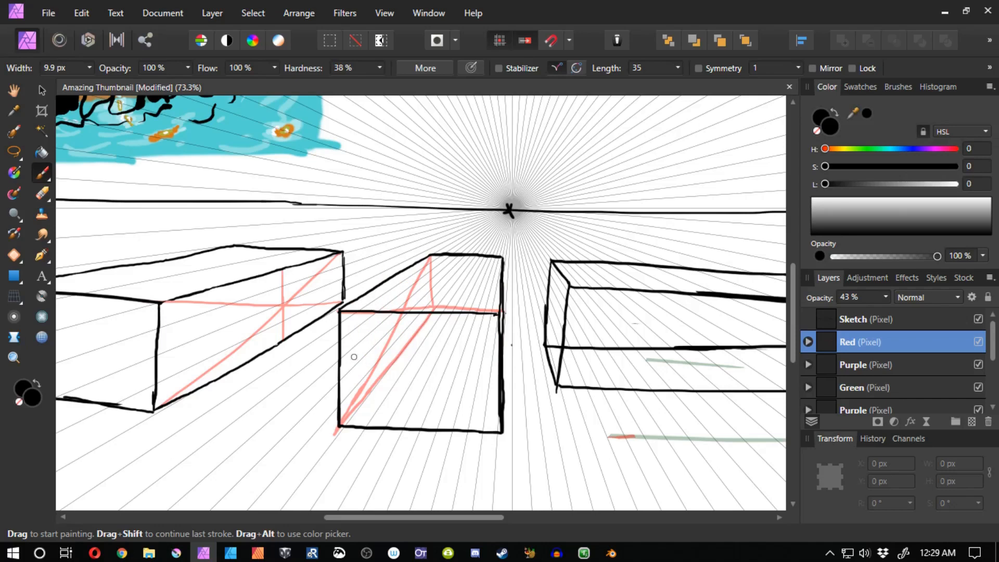
Draw a red vertical line through the diagonals' intersection on the middle box's left side.
mouse_move(404, 310)
mouse_down()
mouse_move(407, 344)
mouse_move(401, 279)
mouse_move(402, 335)
mouse_up()
key(ctrl+z)
key(ctrl+z)
Draw crossing red diagonals between the corners of the long box's front face.
mouse_move(639, 414)
mouse_down()
mouse_move(323, 330)
mouse_move(262, 359)
mouse_up()
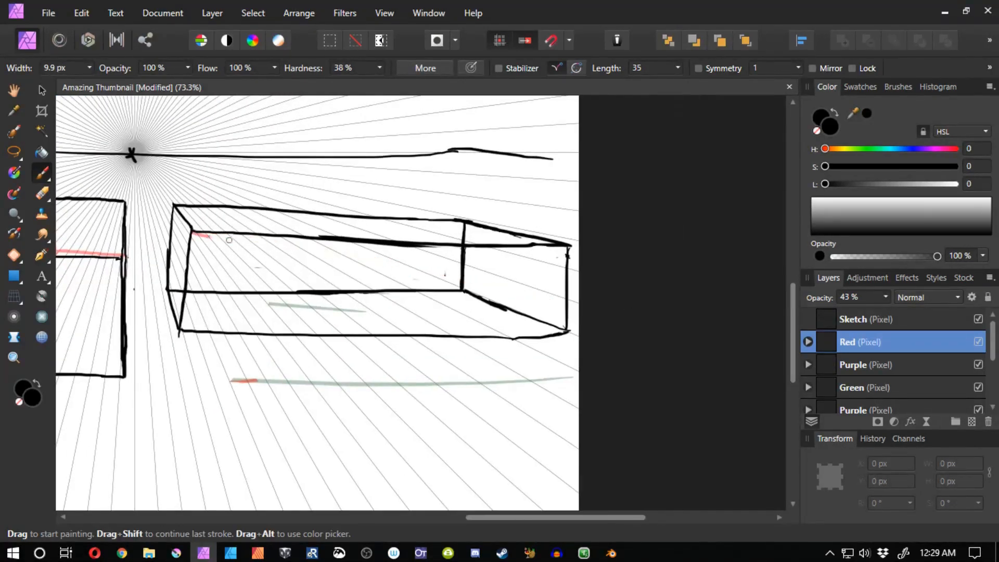
drag(229, 240, 577, 329)
key(ctrl+z)
drag(194, 231, 635, 381)
key(ctrl+z)
shift+click(662, 365)
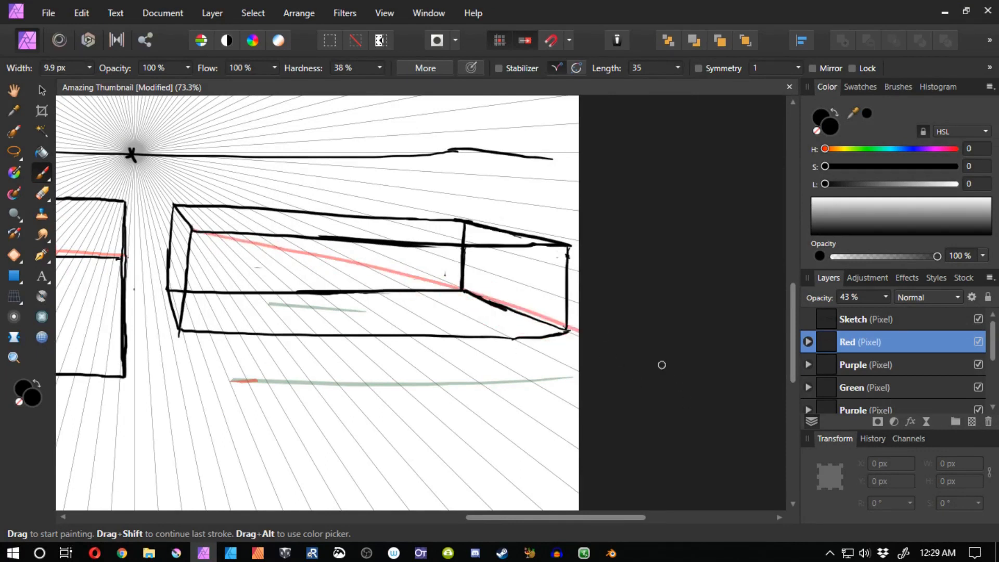
key(ctrl+z)
drag(194, 233, 578, 335)
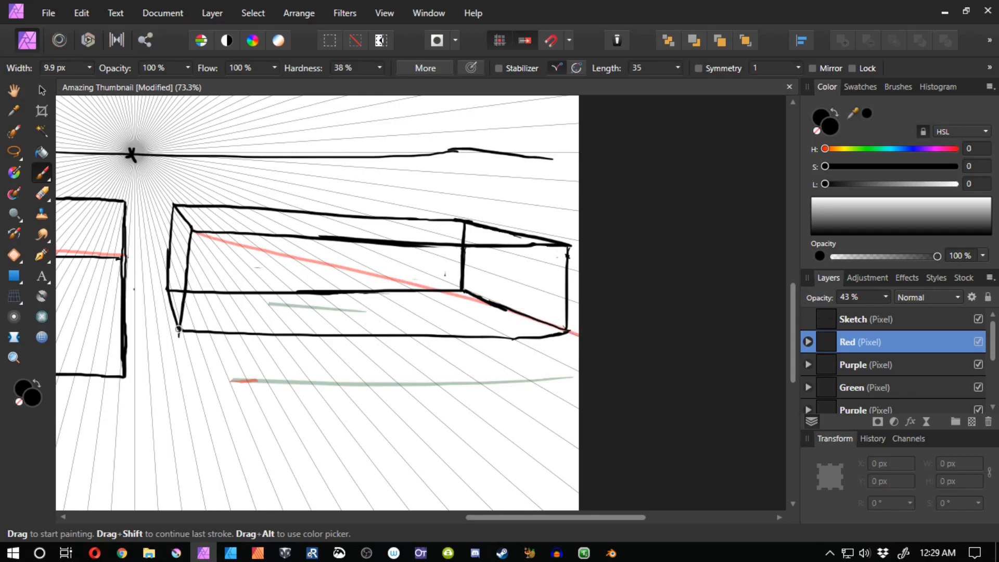
drag(178, 329, 420, 297)
key(ctrl+z)
drag(568, 248, 147, 336)
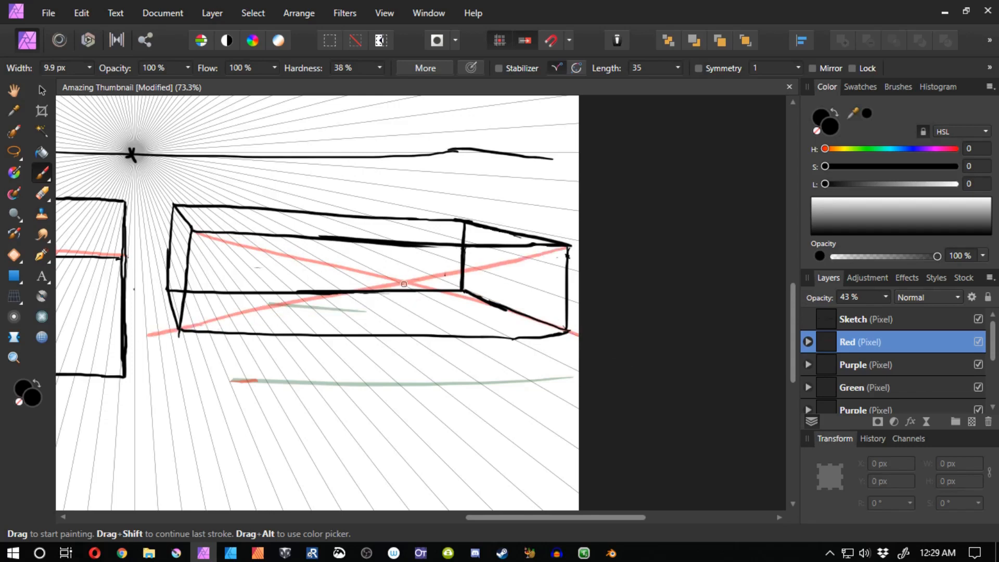
Draw a red vertical line through the intersection of the diagonals on the long box's front face.
drag(405, 286, 395, 342)
key(ctrl+z)
key(ctrl+z)
mouse_move(405, 295)
mouse_down()
mouse_move(397, 342)
mouse_move(408, 242)
mouse_move(402, 311)
mouse_up()
mouse_move(377, 330)
mouse_down()
mouse_move(435, 401)
mouse_move(529, 371)
mouse_up()
Subdivide both halves of the left box's right side with crossing red diagonals and vertical lines through their intersections.
drag(193, 312, 526, 311)
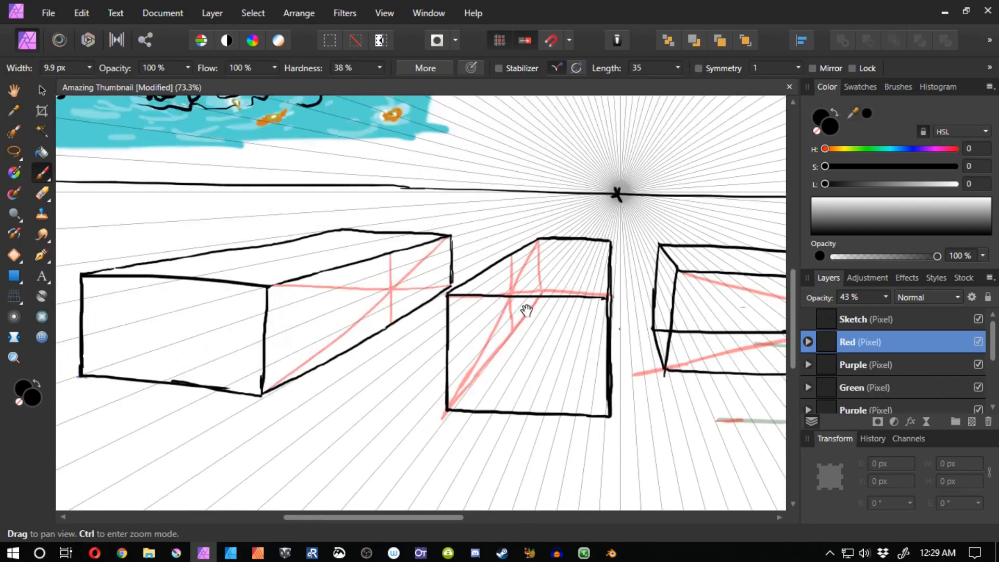
drag(391, 252, 263, 392)
drag(271, 293, 390, 327)
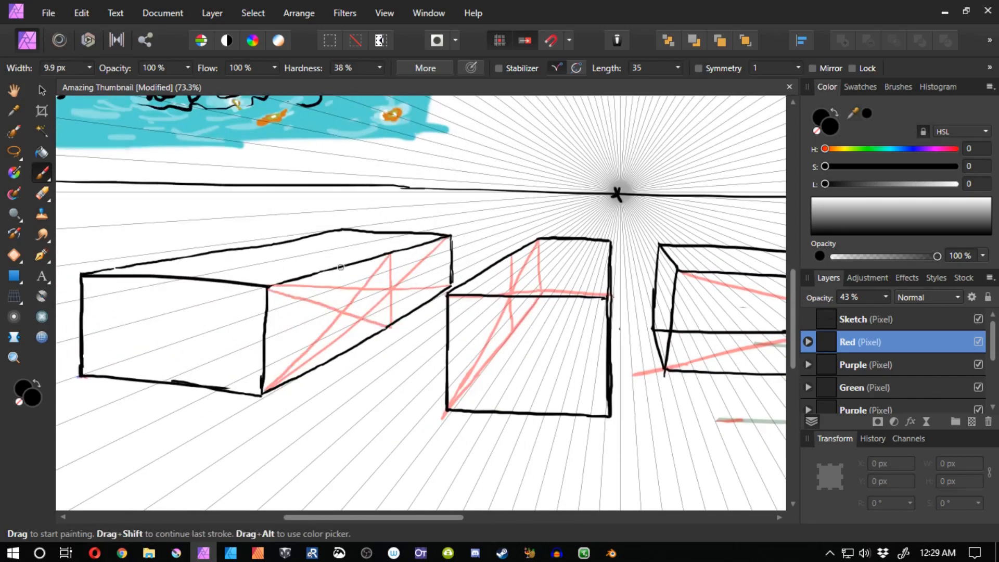
drag(339, 268, 342, 351)
drag(390, 254, 450, 286)
drag(449, 238, 391, 323)
mouse_move(422, 250)
mouse_down()
mouse_move(426, 300)
mouse_move(425, 273)
mouse_move(450, 285)
mouse_up()
Trace thick red strokes over the diagonals on the left and middle boxes and undo them.
mouse_move(450, 237)
mouse_down()
mouse_move(397, 318)
mouse_move(270, 287)
mouse_up()
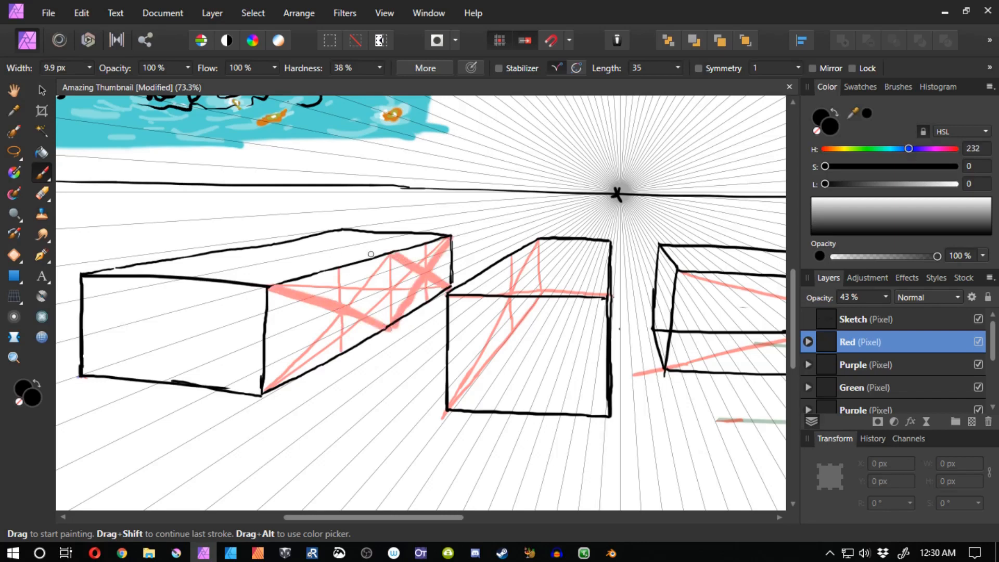
drag(393, 255, 273, 386)
drag(446, 294, 520, 333)
drag(511, 256, 462, 393)
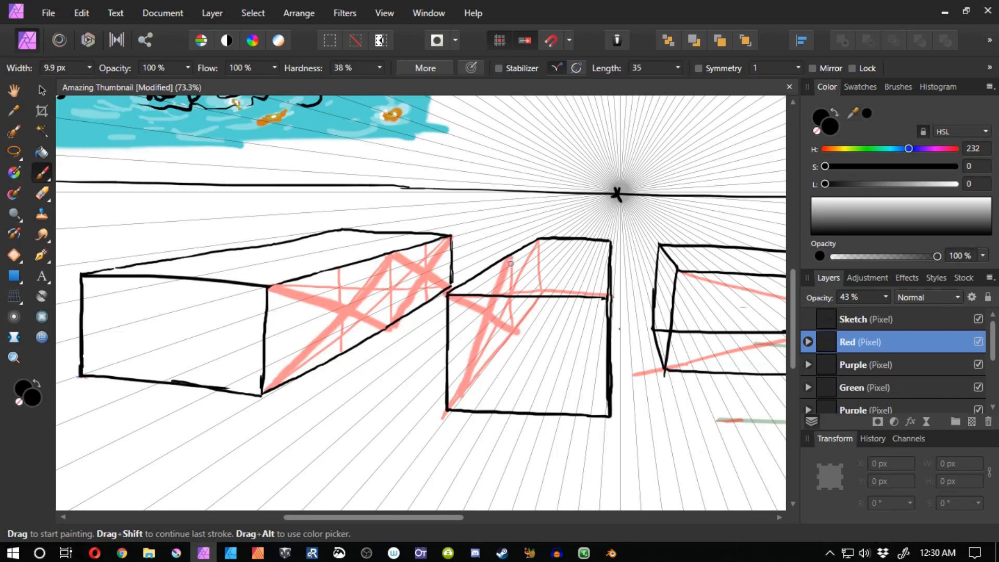
drag(539, 242, 514, 341)
key(ctrl+z)
key(ctrl+z)
key(ctrl+z)
key(ctrl+z)
key(ctrl+z)
key(ctrl+z)
key(ctrl+z)
key(ctrl+z)
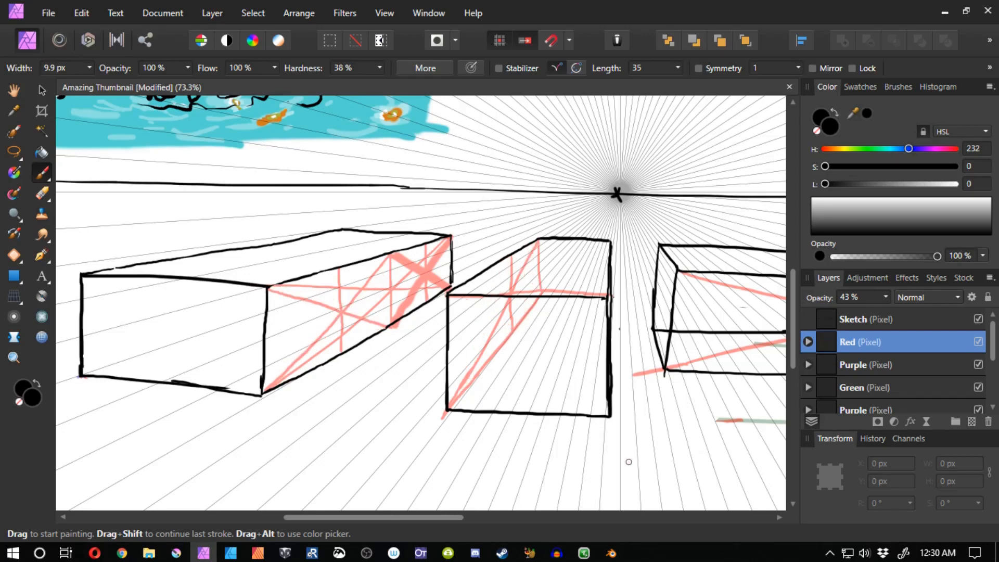
On the Purple layer, subdivide both halves of the middle box's left side with crossing diagonals and vertical dividers.
click(859, 374)
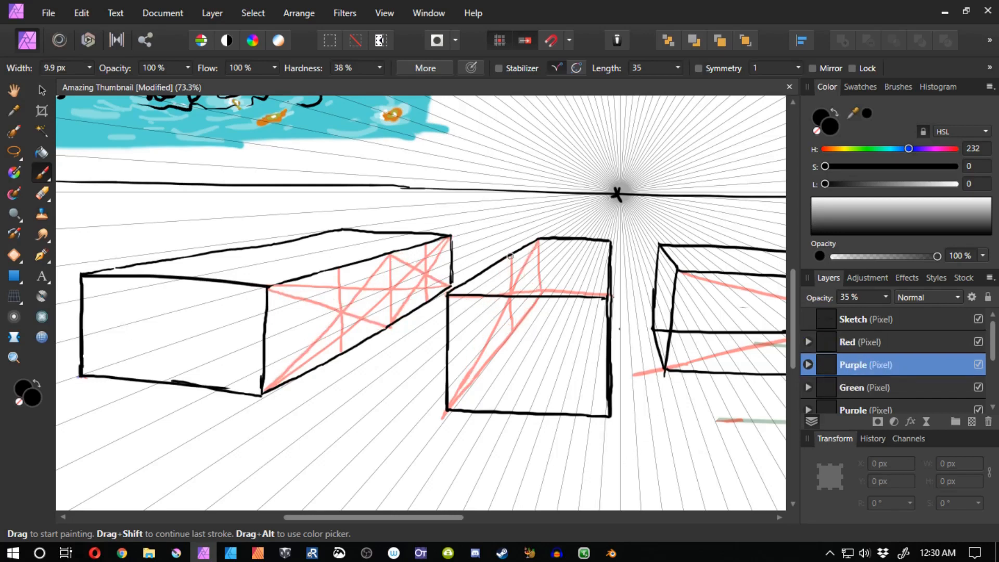
drag(510, 256, 541, 289)
key(ctrl+z)
drag(512, 256, 542, 289)
key(ctrl+z)
drag(512, 256, 543, 290)
drag(538, 239, 516, 328)
drag(511, 257, 443, 416)
key(ctrl+z)
key(ctrl+z)
drag(504, 341, 393, 366)
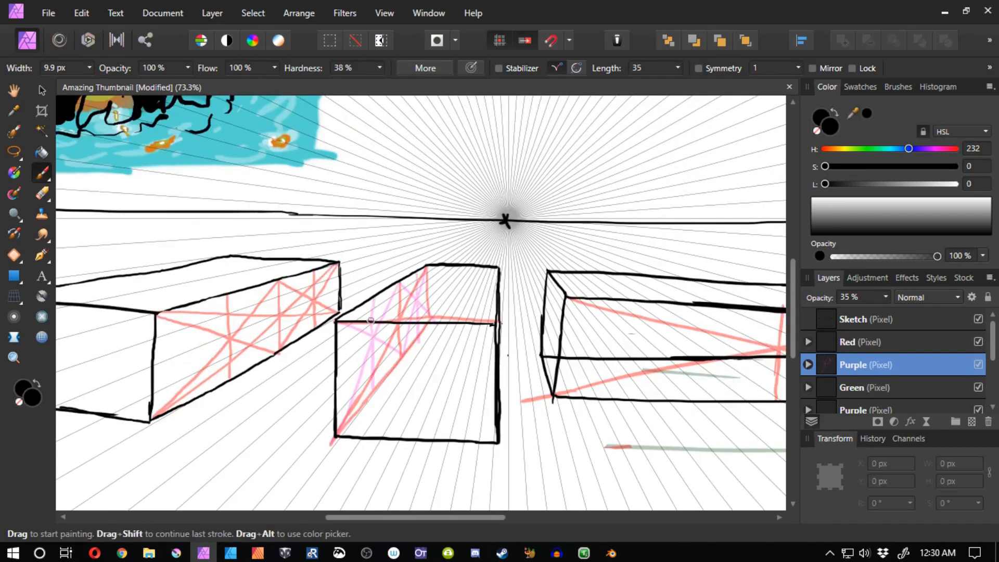
Draw crossing purple diagonals in the left half of the long box's front face.
drag(602, 364, 266, 342)
mouse_move(229, 276)
mouse_down()
mouse_move(294, 301)
mouse_move(487, 416)
mouse_up()
key(ctrl+z)
drag(446, 290, 349, 315)
key(ctrl+z)
drag(446, 290, 329, 348)
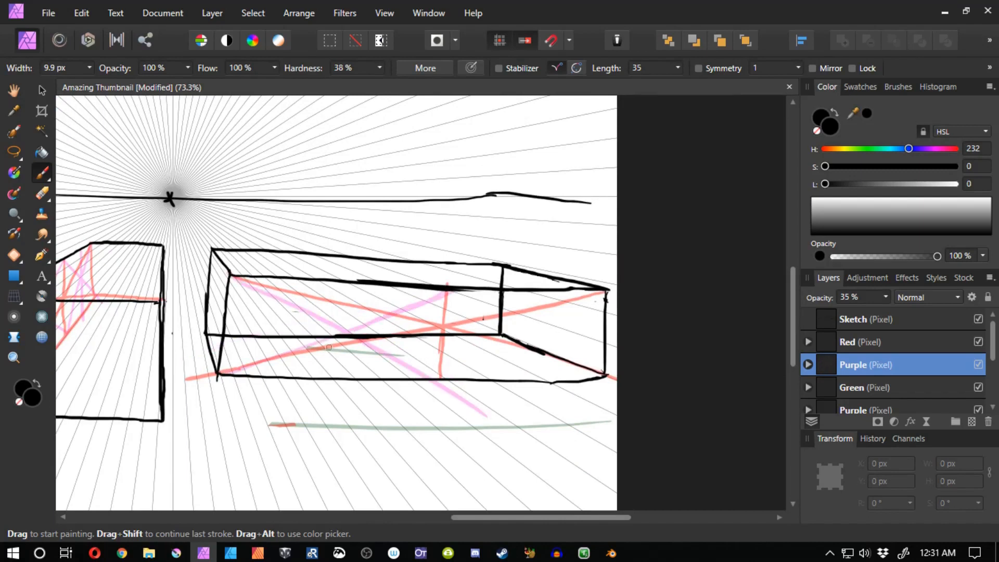
Draw crossing purple diagonals in the right half of the long box's front face.
mouse_move(451, 295)
mouse_down()
mouse_move(580, 364)
mouse_move(602, 364)
mouse_up()
key(ctrl+z)
key(ctrl+z)
drag(447, 291, 617, 384)
mouse_move(603, 291)
mouse_down()
mouse_move(511, 333)
mouse_move(419, 395)
mouse_up()
key(ctrl+z)
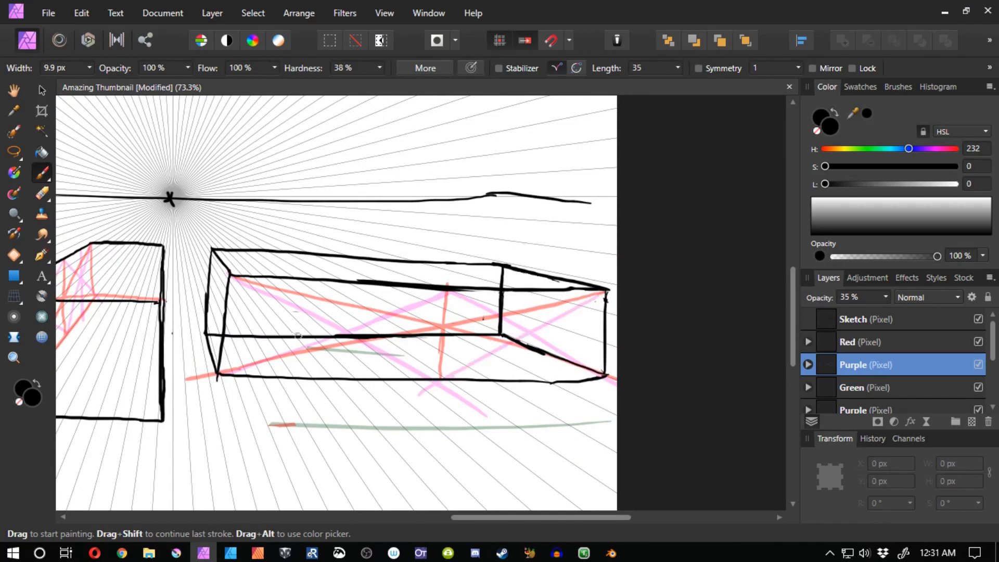
Draw vertical purple dividers through the diagonal crossings in both halves of the long box's front face.
drag(346, 333, 337, 377)
key(ctrl+z)
drag(345, 335, 339, 377)
drag(348, 284, 343, 333)
drag(528, 332, 526, 384)
drag(530, 294, 525, 390)
key(ctrl+z)
drag(402, 362, 518, 379)
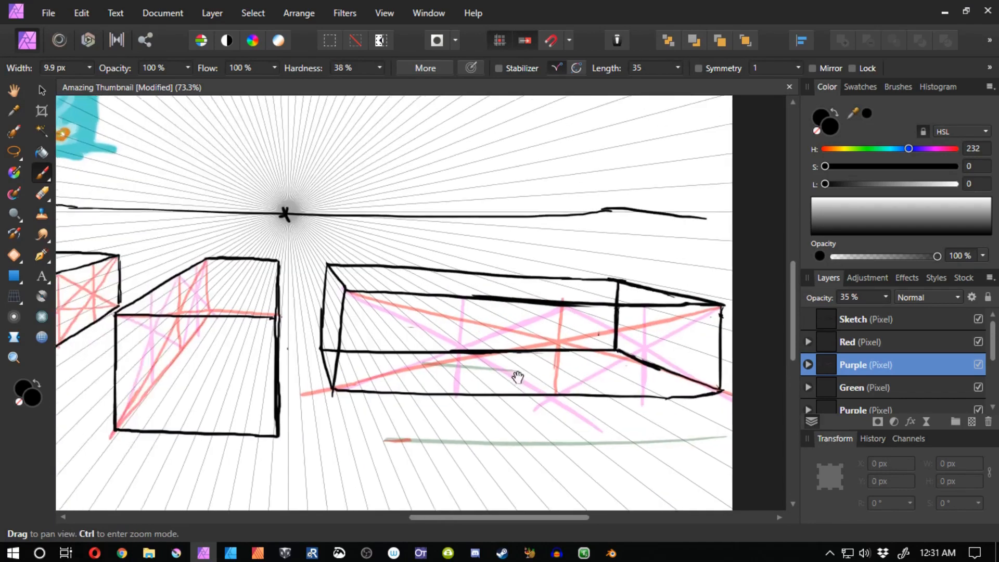
drag(338, 384, 518, 376)
scroll(517, 375, left, 3)
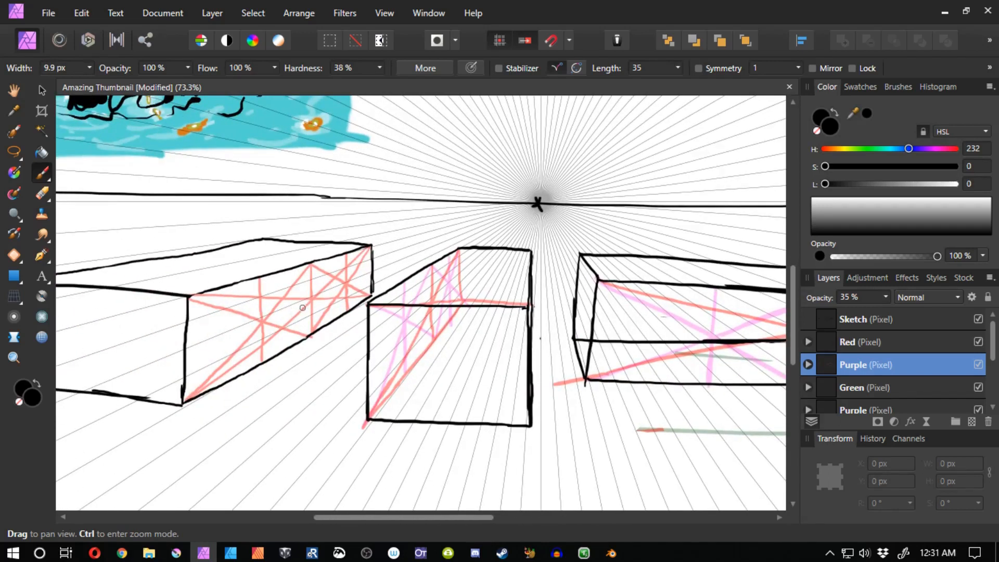
On the Green layer, draw a vertical line marking the first third of the left box's receding side face.
click(850, 388)
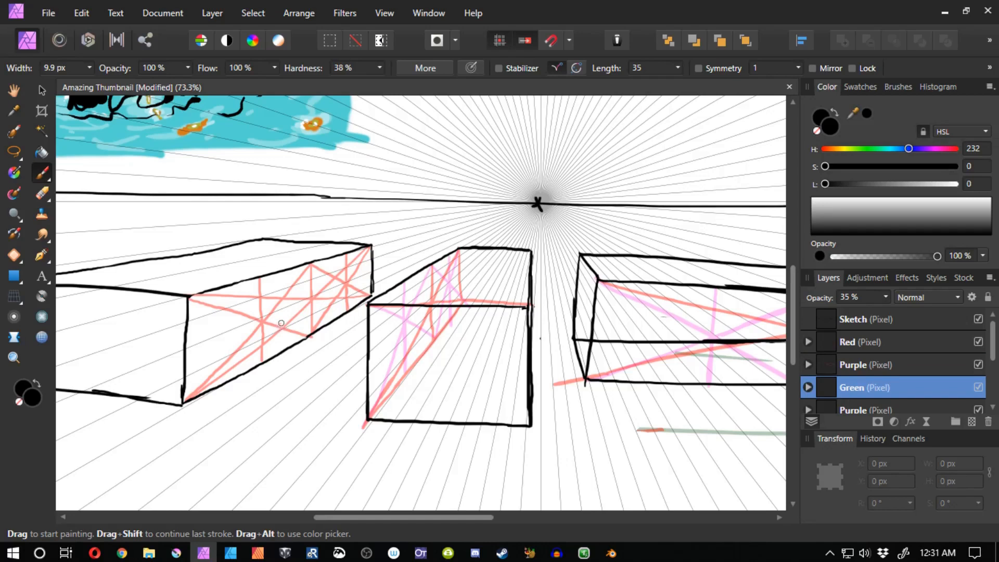
click(283, 296)
key(ctrl+z)
key(ctrl+z)
key(ctrl+z)
key(ctrl+z)
mouse_move(283, 271)
mouse_down()
mouse_move(290, 371)
mouse_move(283, 295)
mouse_up()
key(ctrl+z)
key(ctrl+z)
key(ctrl+z)
Draw a second vertical green line marking two thirds of the left box's side face.
drag(332, 276, 337, 300)
drag(334, 258, 338, 317)
key(ctrl+z)
key(ctrl+z)
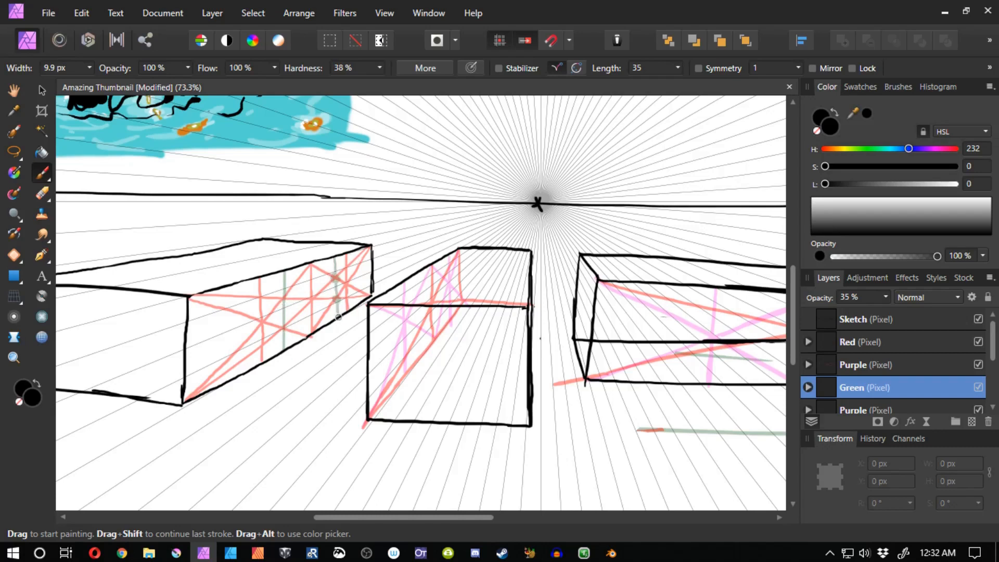
key(ctrl+z)
drag(334, 255, 338, 320)
Paint the first third of the left box's side face solid on the Purple layer below Green.
click(847, 407)
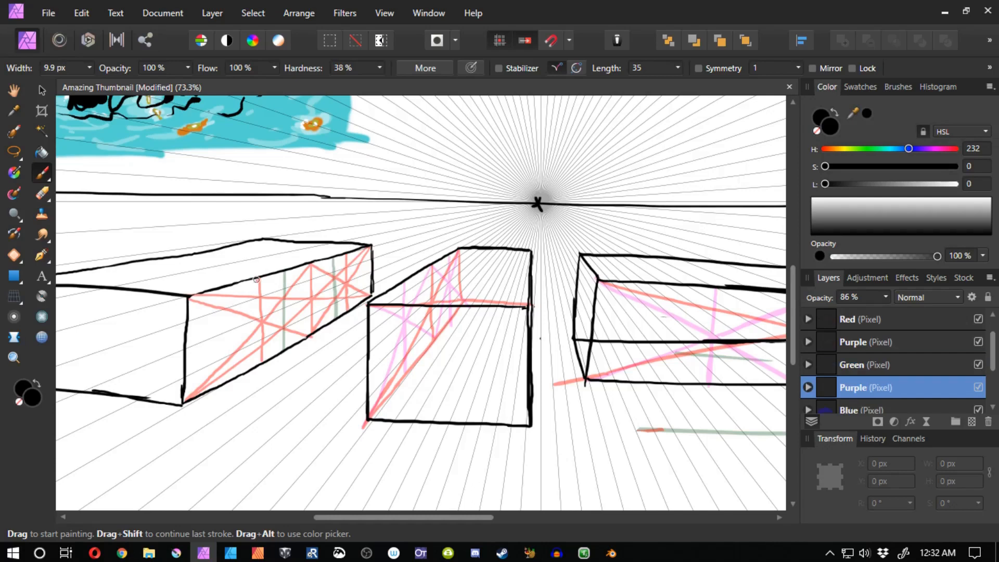
mouse_move(256, 279)
mouse_down()
mouse_move(204, 315)
mouse_move(229, 359)
mouse_move(209, 297)
mouse_move(187, 393)
mouse_move(251, 362)
mouse_move(256, 348)
mouse_move(199, 312)
mouse_up()
click(833, 364)
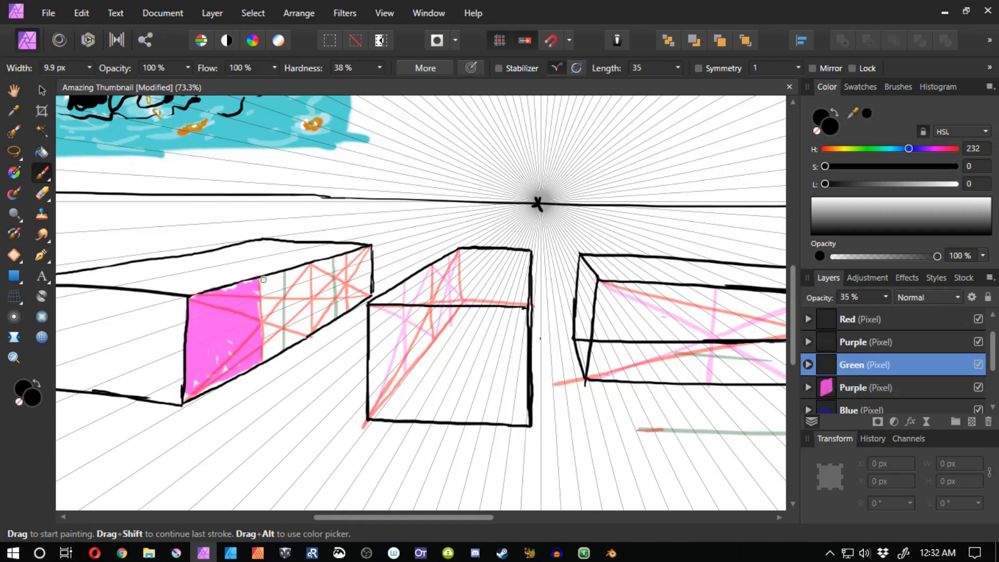
key(ctrl+z)
mouse_move(264, 279)
mouse_down()
mouse_move(276, 346)
mouse_move(266, 342)
mouse_up()
Paint the middle third of the side face on the Green layer and the farthest third on the Red layer.
click(842, 366)
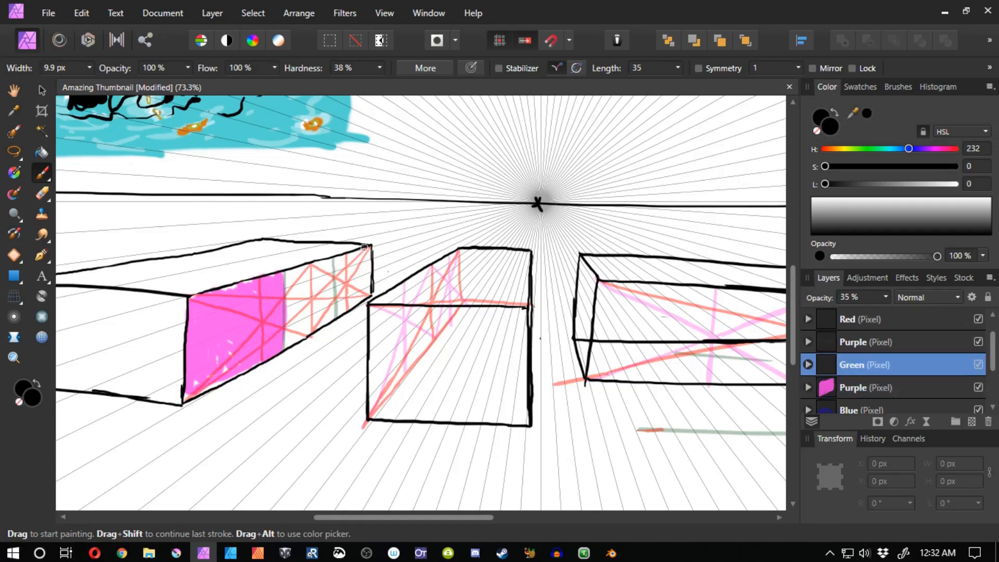
mouse_move(286, 281)
mouse_down()
mouse_move(290, 328)
mouse_move(294, 278)
mouse_move(288, 337)
mouse_move(298, 307)
mouse_move(306, 325)
mouse_move(315, 271)
mouse_move(320, 312)
mouse_move(332, 297)
mouse_up()
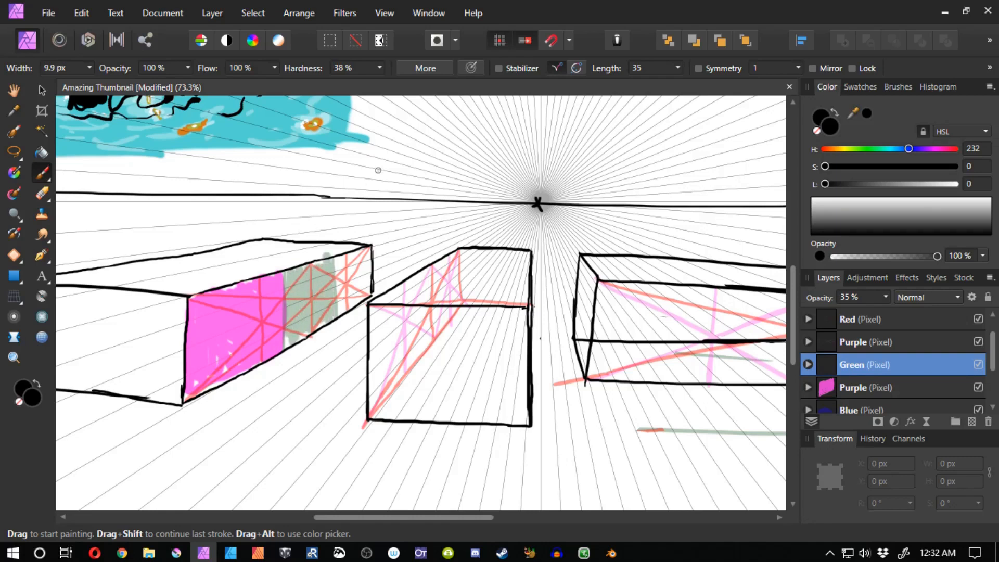
click(851, 348)
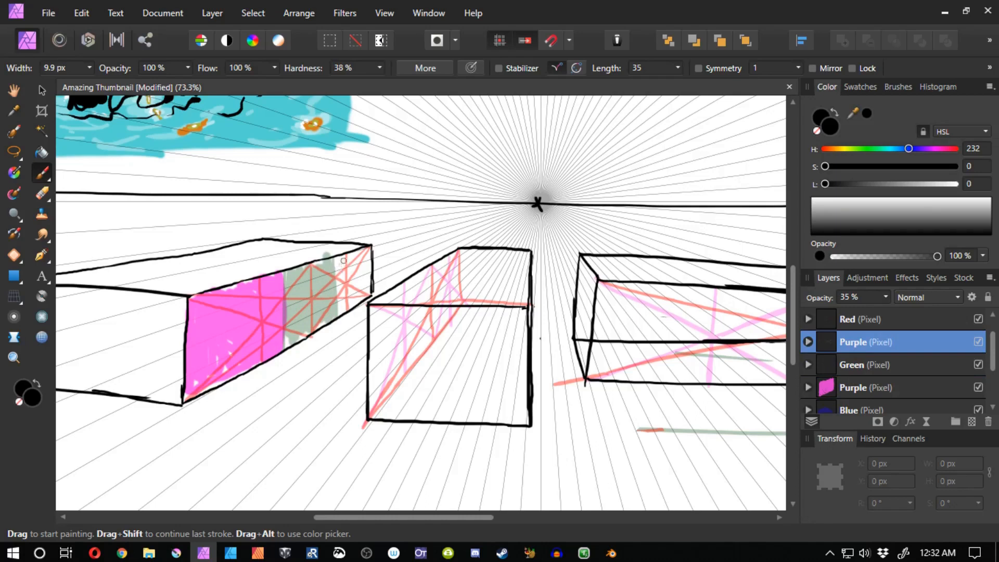
click(848, 322)
mouse_move(337, 261)
mouse_down()
mouse_move(346, 284)
mouse_move(368, 276)
mouse_move(372, 253)
mouse_up()
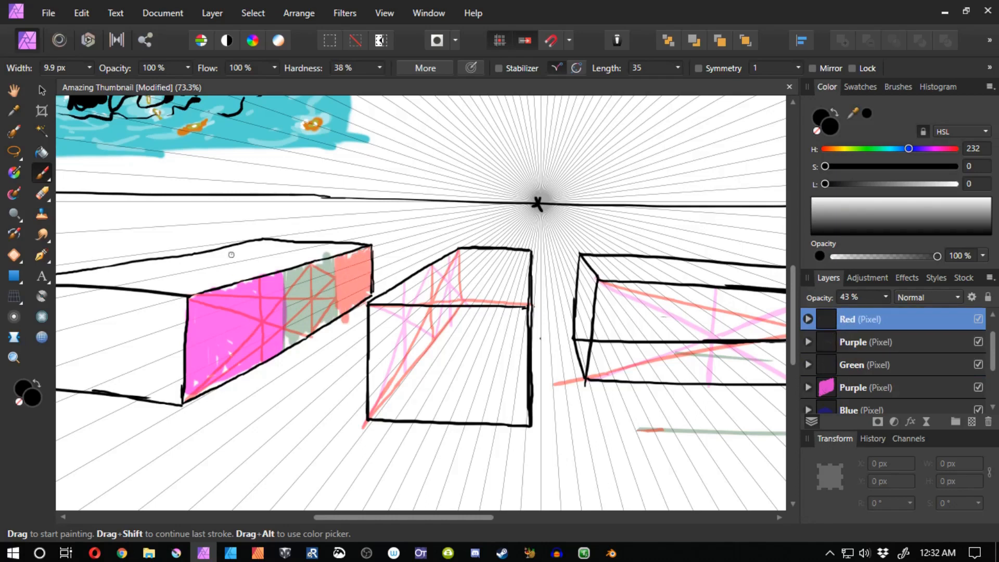
Number the three sections 1, 2 and 3 in red above the face and label them 1/3, 2/3 and 3/3 below.
drag(232, 255, 232, 272)
drag(279, 250, 292, 259)
drag(337, 229, 331, 246)
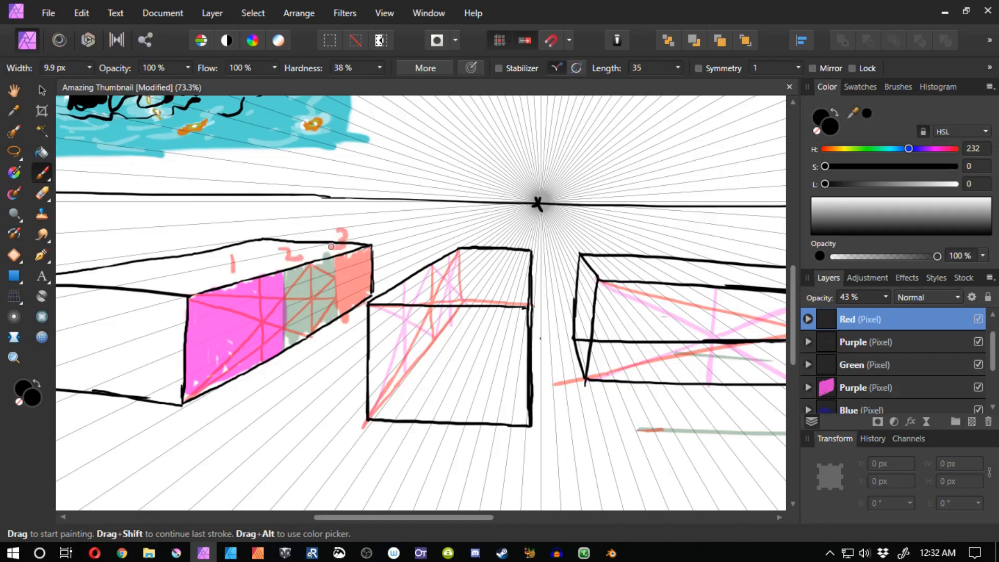
drag(244, 388, 249, 402)
mouse_move(258, 392)
mouse_down()
mouse_move(250, 408)
mouse_move(266, 425)
mouse_up()
mouse_move(286, 364)
mouse_down()
mouse_move(312, 405)
mouse_move(325, 402)
mouse_up()
mouse_move(327, 365)
mouse_down()
mouse_move(321, 337)
mouse_move(331, 341)
mouse_up()
drag(279, 397, 276, 373)
drag(341, 334, 343, 348)
mouse_move(361, 337)
mouse_down()
mouse_move(353, 363)
mouse_move(368, 369)
mouse_up()
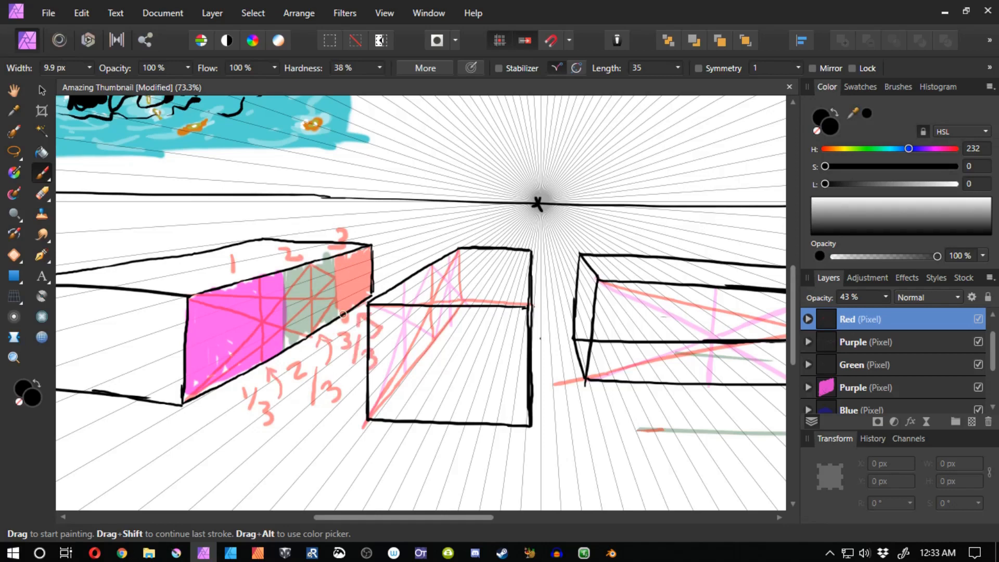
Undo the red numbers, fraction labels and three section fills, keeping the green dividing lines.
key(ctrl+z)
key(ctrl+z)
key(ctrl+z)
key(ctrl+z)
key(ctrl+z)
key(ctrl+z)
key(ctrl+z)
key(ctrl+z)
key(ctrl+z)
key(ctrl+z)
key(ctrl+z)
key(ctrl+z)
key(ctrl+z)
key(ctrl+z)
key(ctrl+z)
key(ctrl+z)
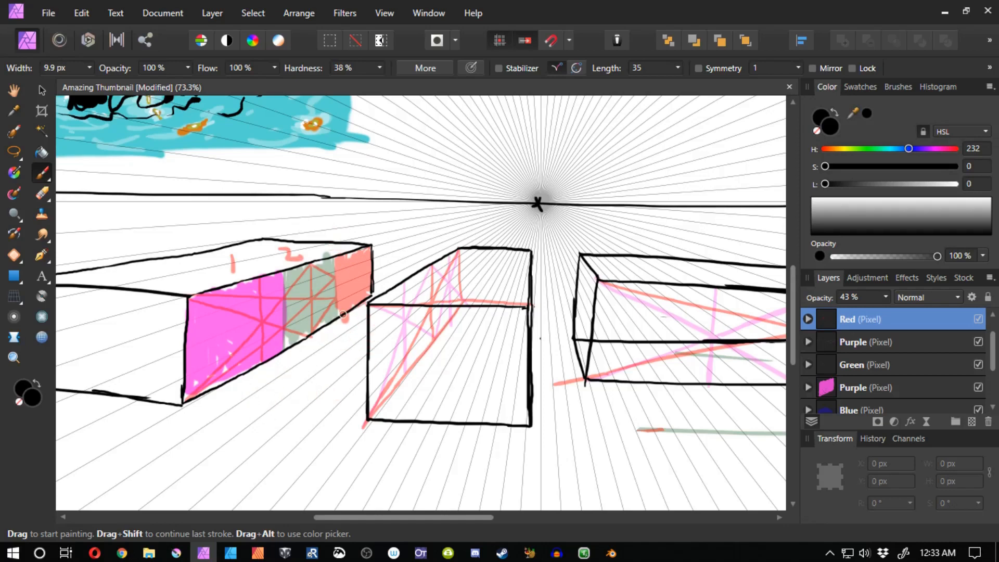
key(ctrl+z)
key(ctrl+z)
key(ctrl+z)
key(ctrl+z)
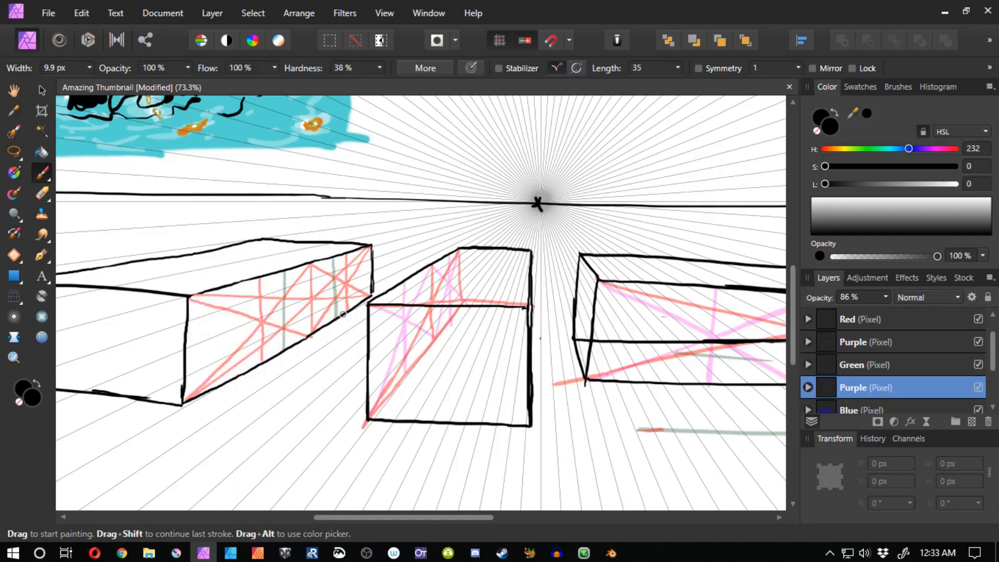
Paint the side face's first quarter on the Blue layer and its second quarter on the Purple layer just above.
click(849, 410)
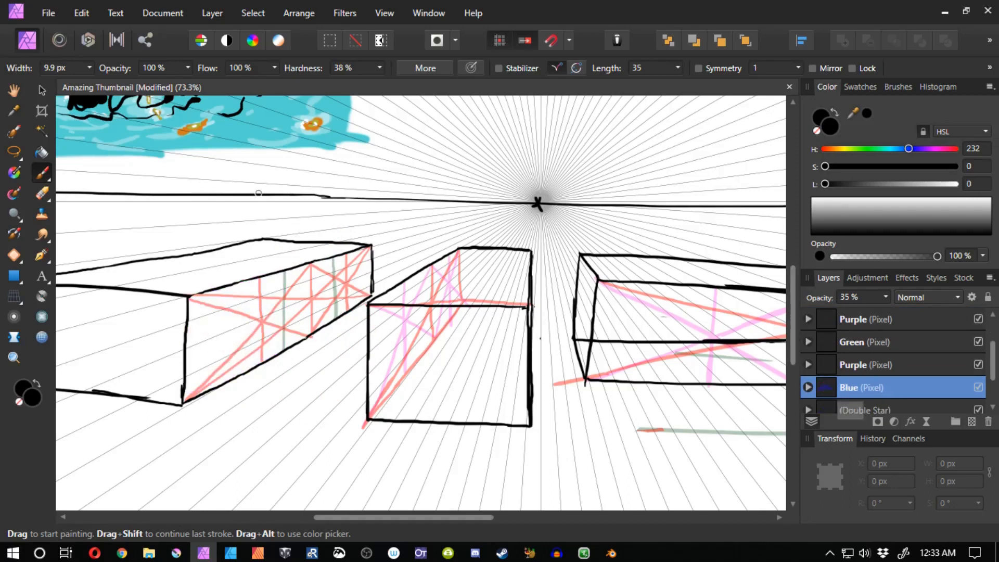
mouse_move(255, 278)
mouse_down()
mouse_move(198, 323)
mouse_move(209, 336)
mouse_move(197, 385)
mouse_move(190, 313)
mouse_move(258, 354)
mouse_up()
click(854, 367)
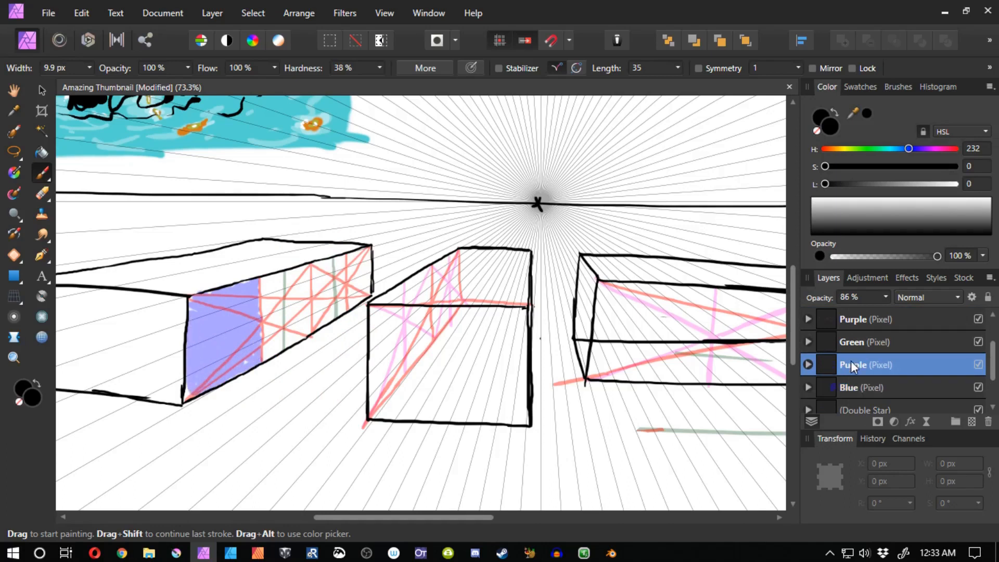
mouse_move(309, 264)
mouse_down()
mouse_move(273, 294)
mouse_move(291, 312)
mouse_move(281, 331)
mouse_move(266, 302)
mouse_move(268, 354)
mouse_move(310, 312)
mouse_move(299, 329)
mouse_up()
Paint the side face's third quarter on the Green layer and its last quarter on the Purple layer above Green.
click(856, 342)
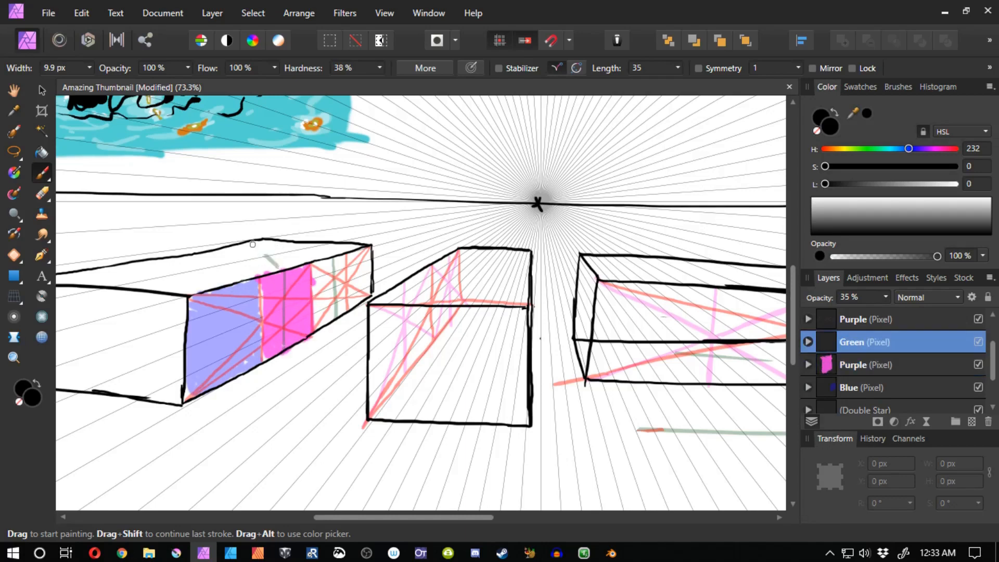
key(ctrl+z)
click(820, 342)
mouse_move(323, 279)
mouse_down()
mouse_move(318, 307)
mouse_move(321, 271)
mouse_move(326, 312)
mouse_move(330, 275)
mouse_move(341, 307)
mouse_move(344, 252)
mouse_move(333, 258)
mouse_move(376, 270)
mouse_up()
key(alt+bracketright)
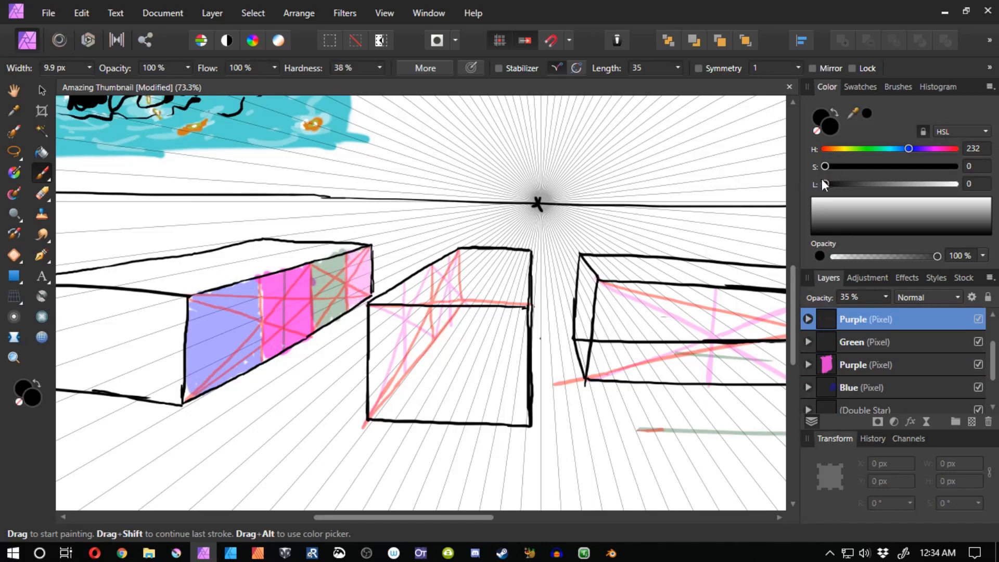
Number the four sections 1 to 4 above the face and label them 1/4, 2/4, 3/4 and 4/4ths below with arrows.
mouse_move(260, 251)
mouse_down()
mouse_move(272, 263)
mouse_move(307, 247)
mouse_up()
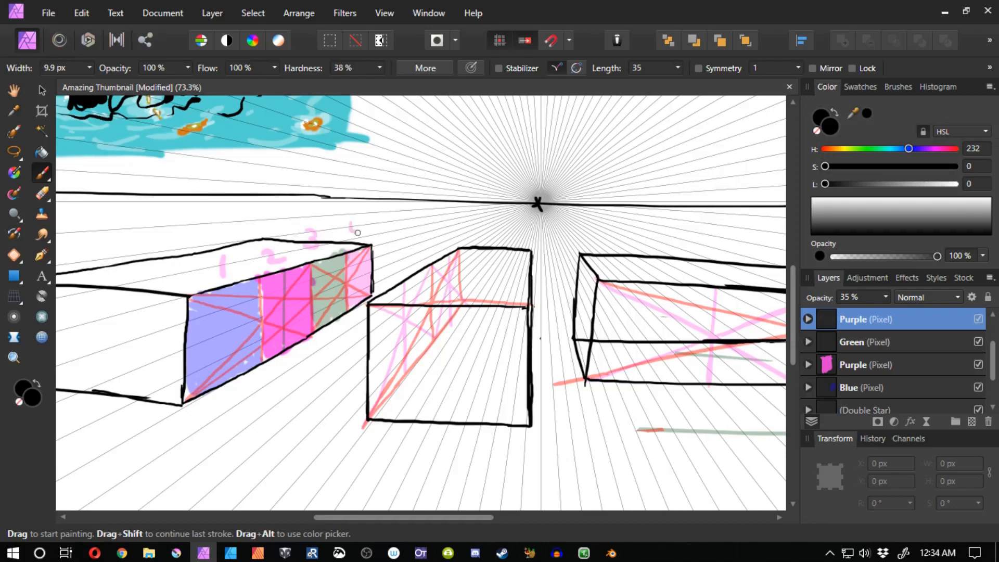
drag(168, 421, 169, 471)
drag(187, 451, 193, 469)
mouse_move(199, 449)
mouse_down()
mouse_move(206, 405)
mouse_move(262, 405)
mouse_up()
drag(270, 391, 259, 433)
drag(268, 416, 281, 433)
mouse_move(287, 405)
mouse_down()
mouse_move(283, 363)
mouse_move(312, 368)
mouse_up()
drag(327, 348, 318, 379)
mouse_move(333, 365)
mouse_down()
mouse_move(346, 380)
mouse_move(345, 331)
mouse_up()
drag(388, 334, 340, 324)
mouse_move(275, 417)
mouse_down()
mouse_move(296, 430)
mouse_move(292, 460)
mouse_up()
mouse_move(301, 440)
mouse_down()
mouse_move(315, 454)
mouse_move(338, 426)
mouse_move(308, 329)
mouse_move(312, 305)
mouse_up()
drag(229, 416, 397, 424)
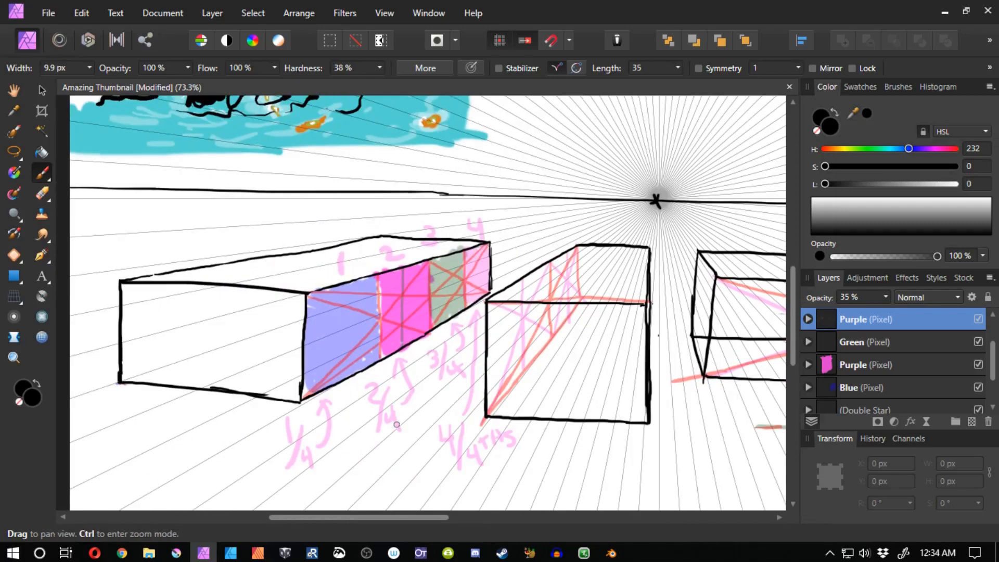
Undo the quarter labels, numbers and section fills on the left box's side face.
drag(542, 288, 413, 313)
key(ctrl+z)
key(ctrl+z)
key(ctrl+z)
key(ctrl+z)
key(ctrl+z)
key(ctrl+z)
key(ctrl+z)
key(ctrl+z)
key(ctrl+z)
key(ctrl+z)
key(ctrl+z)
key(ctrl+z)
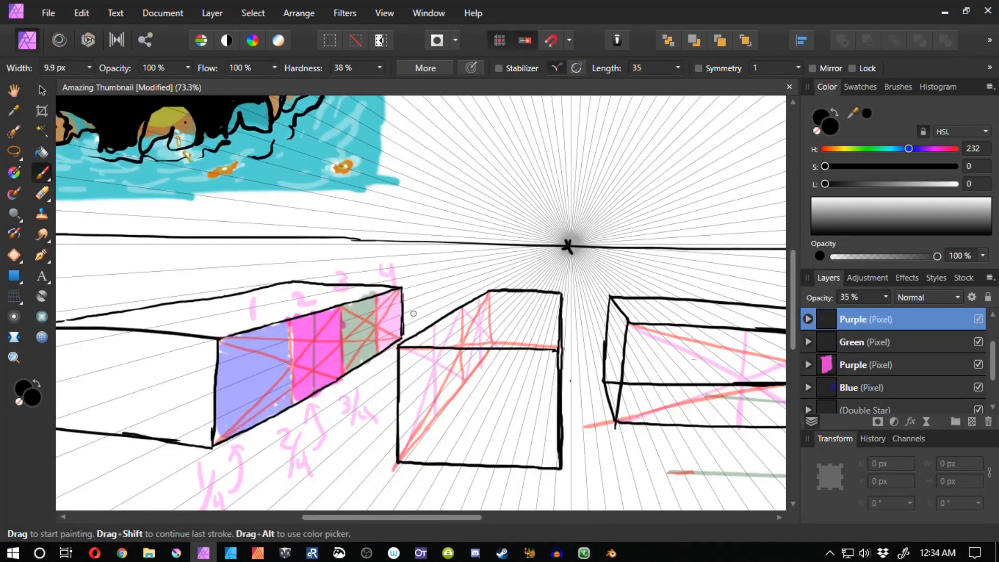
key(ctrl+z)
key(ctrl+z)
key(ctrl+z)
key(ctrl+z)
key(ctrl+z)
key(ctrl+z)
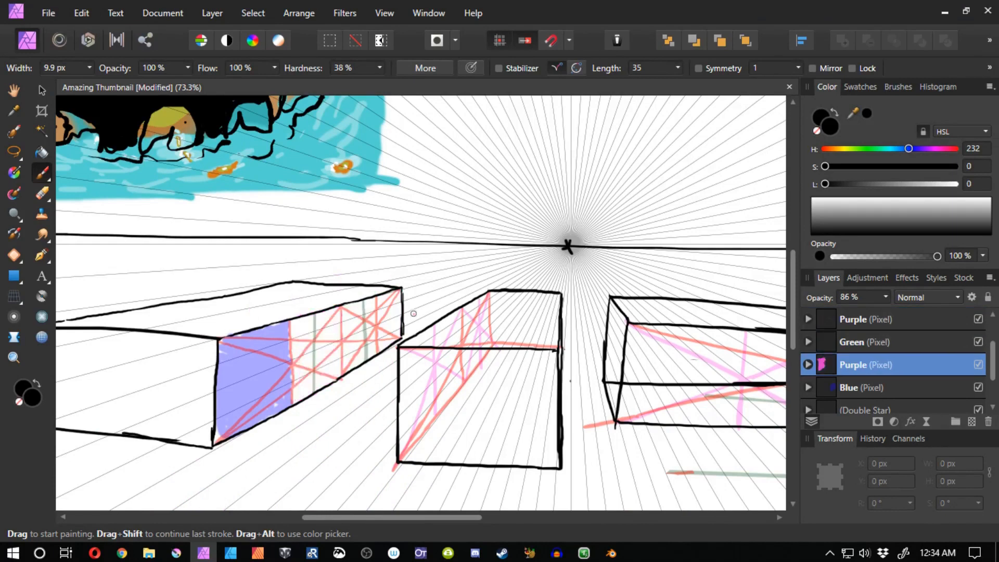
On the Purple layer between Green and Blue, draw a rectangle above the horizon with both of its corner-to-corner diagonals.
drag(414, 314, 358, 337)
click(849, 359)
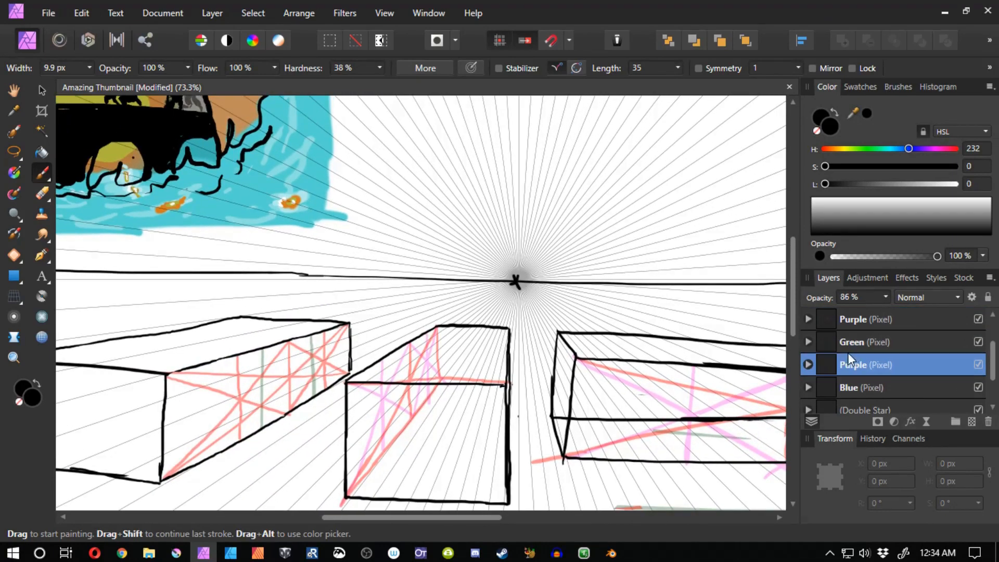
drag(421, 140, 416, 220)
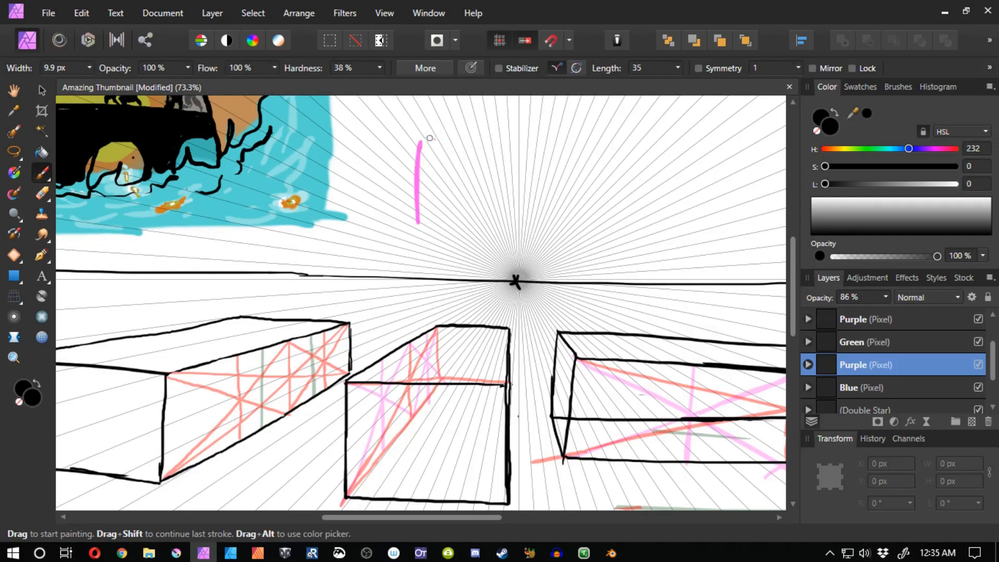
drag(420, 140, 675, 154)
drag(451, 180, 384, 253)
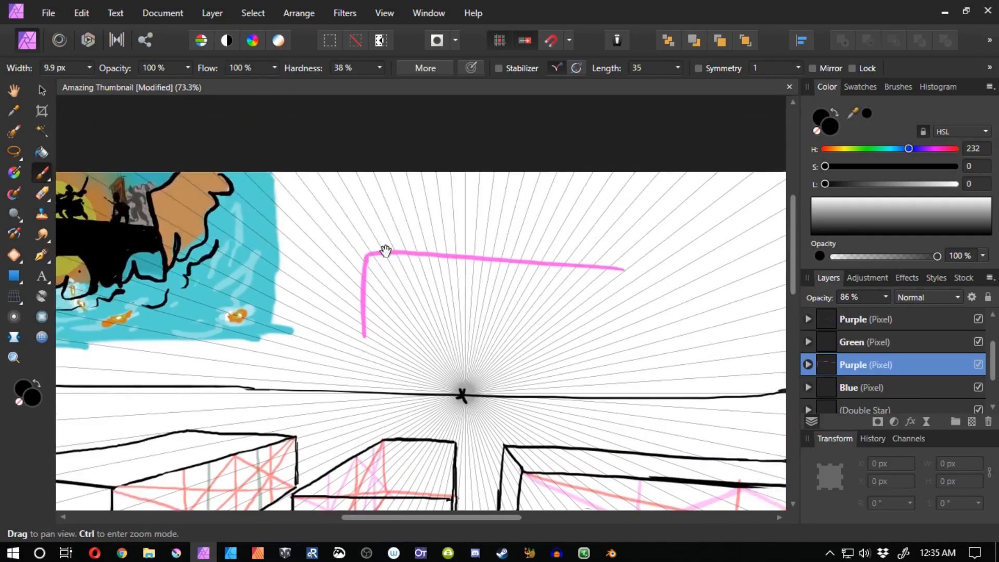
key(ctrl+z)
key(ctrl+z)
mouse_move(359, 189)
mouse_down()
mouse_move(348, 281)
mouse_move(383, 191)
mouse_move(593, 202)
mouse_move(592, 288)
mouse_move(367, 278)
mouse_move(569, 263)
mouse_move(406, 210)
mouse_move(612, 296)
mouse_up()
key(ctrl+z)
key(ctrl+z)
mouse_move(359, 272)
mouse_down()
mouse_move(631, 222)
mouse_move(305, 285)
mouse_up()
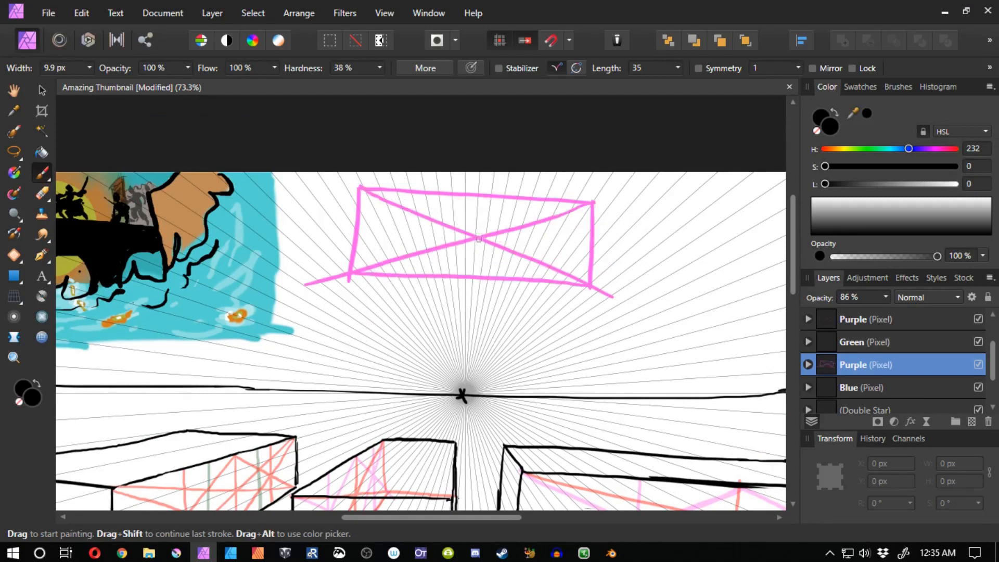
Draw a vertical line through the diagonals' crossing, and split the rectangle's right half with its own diagonals and center line.
key(ctrl+z)
mouse_move(485, 193)
mouse_down()
mouse_move(475, 275)
mouse_move(585, 278)
mouse_up()
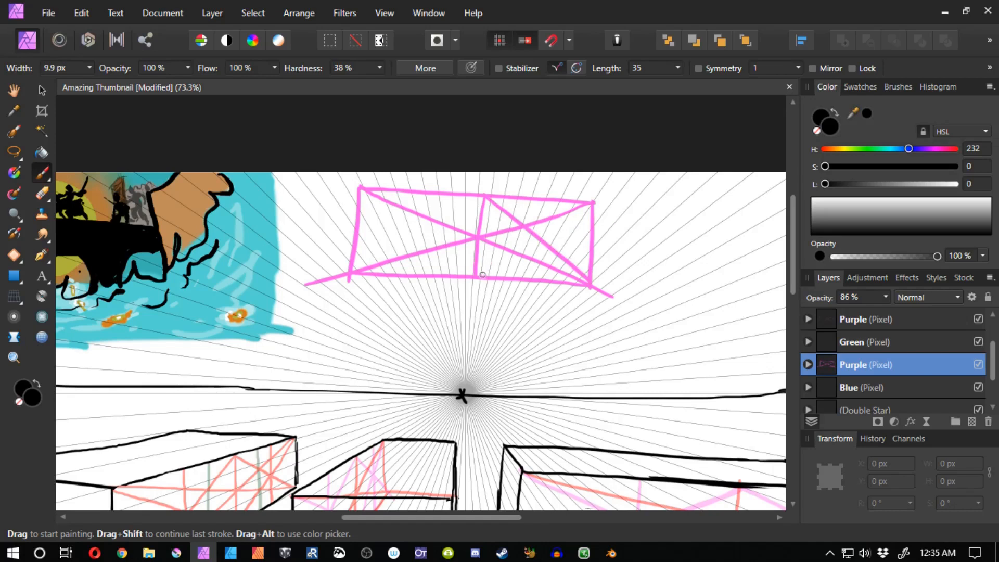
mouse_move(483, 274)
mouse_down()
mouse_move(590, 210)
mouse_move(538, 282)
mouse_up()
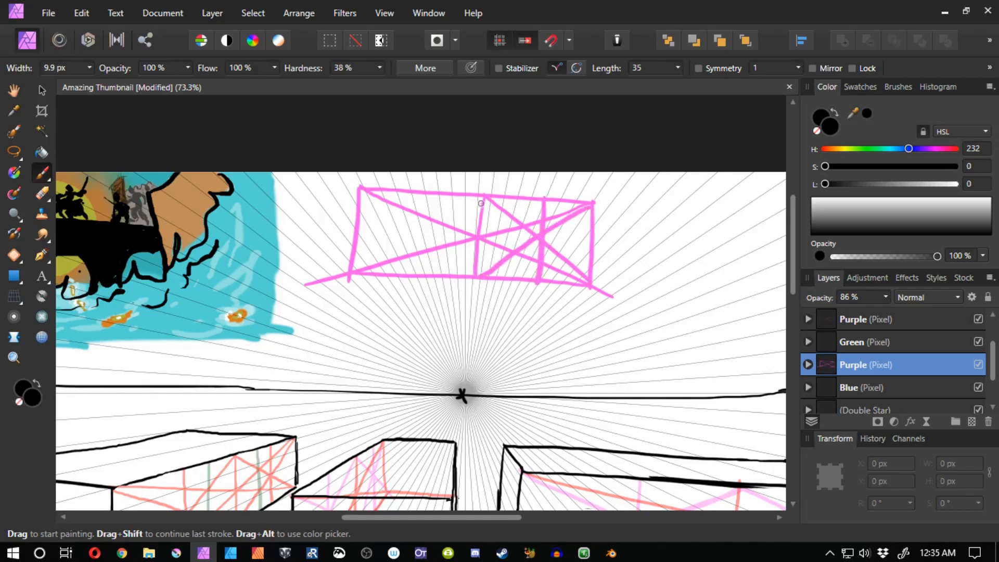
Split the rectangle's left half with its own crossing diagonals and a vertical line through their intersection.
mouse_move(484, 195)
mouse_down()
mouse_move(428, 236)
mouse_move(356, 262)
mouse_up()
mouse_move(361, 190)
mouse_down()
mouse_move(461, 272)
mouse_move(340, 186)
mouse_up()
key(ctrl+z)
drag(432, 195, 425, 266)
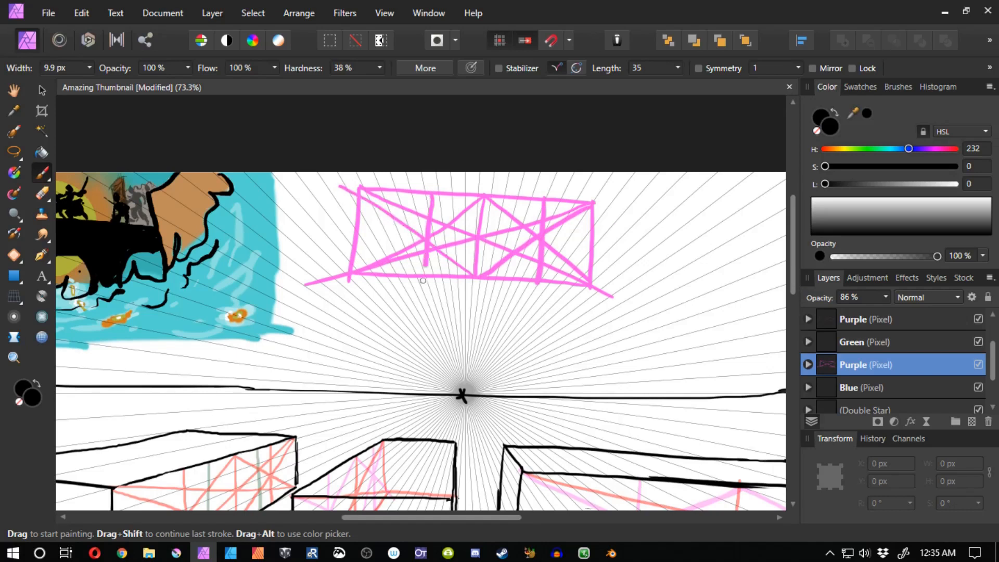
key(ctrl+z)
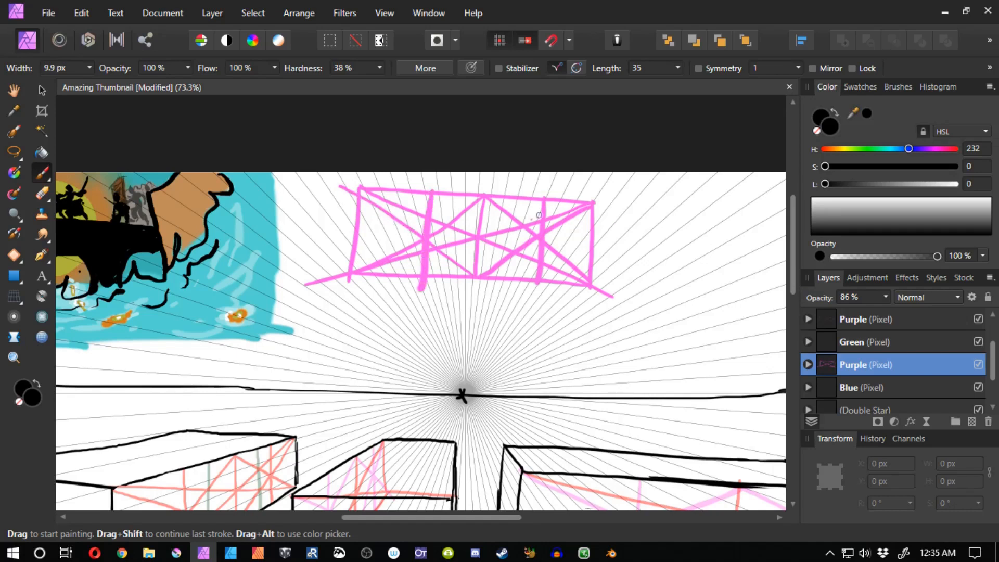
drag(540, 215, 535, 303)
key(ctrl+z)
key(ctrl+z)
Draw brackets beneath the rectangle's four sections and label them 1/4, 2/4, 3/4 and 4/4.
mouse_move(350, 288)
mouse_down()
mouse_move(418, 294)
mouse_move(379, 315)
mouse_up()
drag(367, 322, 367, 331)
drag(378, 337, 363, 353)
drag(373, 350, 381, 359)
drag(380, 350, 380, 373)
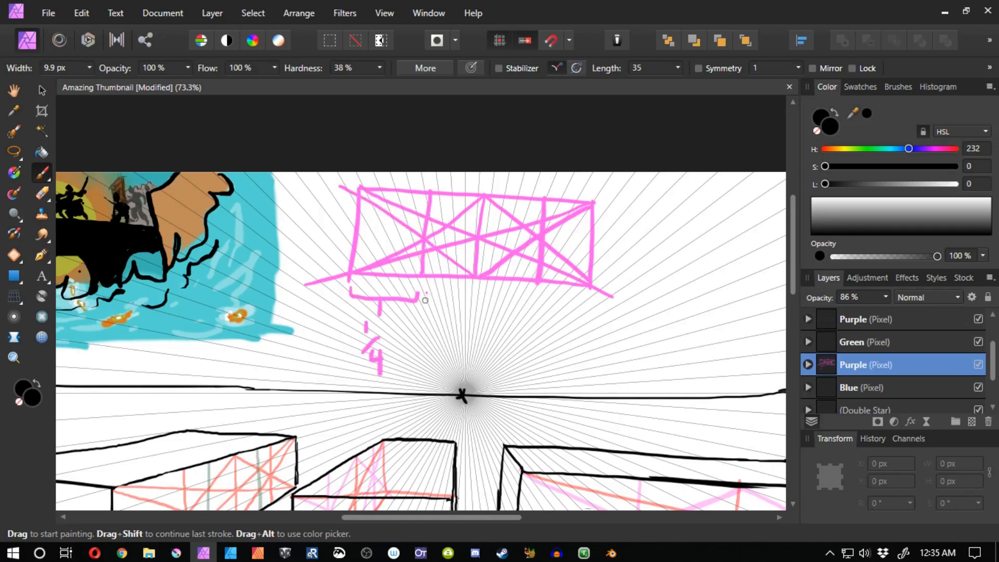
drag(426, 300, 472, 294)
drag(447, 305, 447, 313)
drag(438, 325, 444, 333)
mouse_move(456, 329)
mouse_down()
mouse_move(446, 350)
mouse_move(462, 347)
mouse_up()
drag(461, 338, 462, 362)
drag(462, 359, 350, 350)
drag(369, 284, 424, 285)
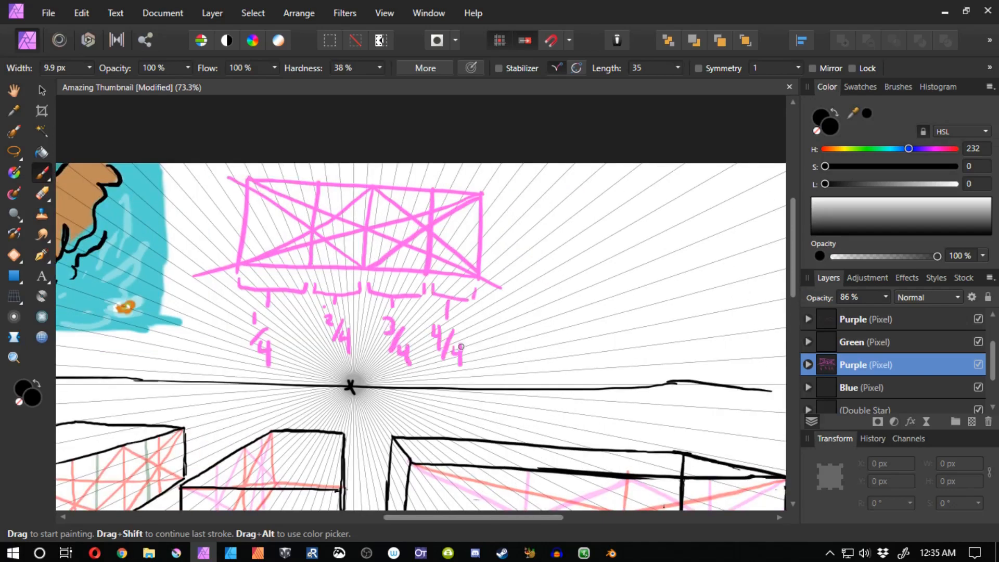
Draw a second rectangle to the right of the labelled one, with both of its corner-to-corner diagonals.
mouse_move(569, 312)
mouse_down()
mouse_move(274, 384)
mouse_move(308, 367)
mouse_up()
mouse_move(273, 246)
mouse_down()
mouse_move(271, 342)
mouse_move(534, 259)
mouse_up()
key(ctrl+z)
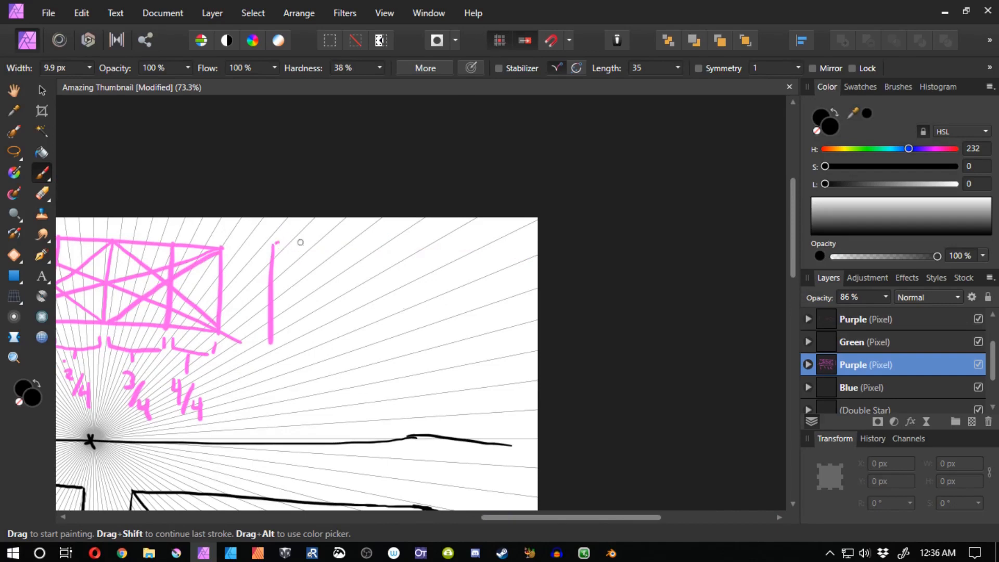
drag(276, 243, 510, 240)
mouse_move(510, 242)
mouse_down()
mouse_move(501, 333)
mouse_move(510, 341)
mouse_move(283, 344)
mouse_up()
key(ctrl+z)
drag(514, 343, 257, 343)
drag(276, 245, 536, 353)
drag(268, 343, 536, 235)
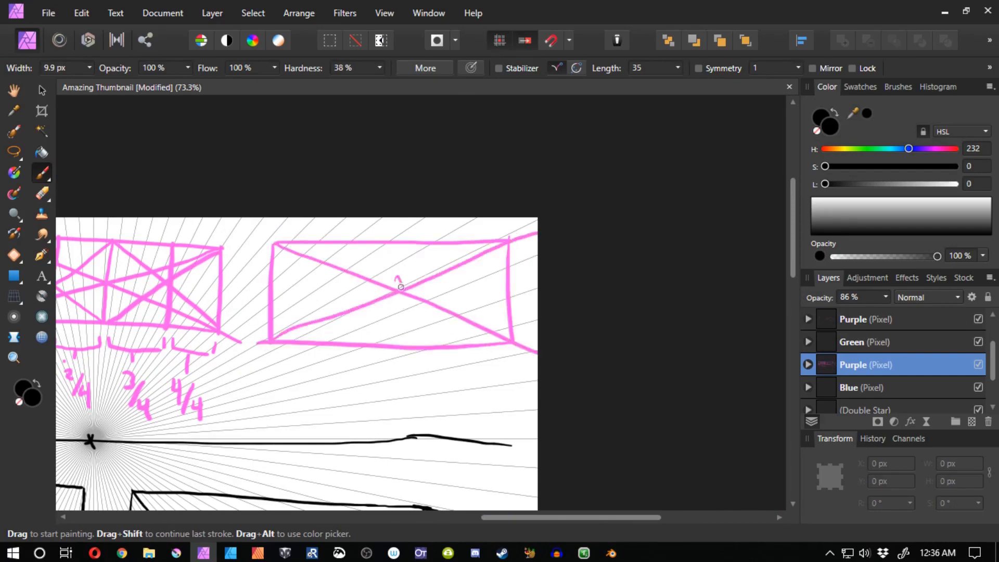
Draw a vertical center line through the second rectangle and add crossing diagonals in its right half.
drag(397, 281, 398, 334)
drag(398, 237, 398, 337)
drag(398, 242, 512, 348)
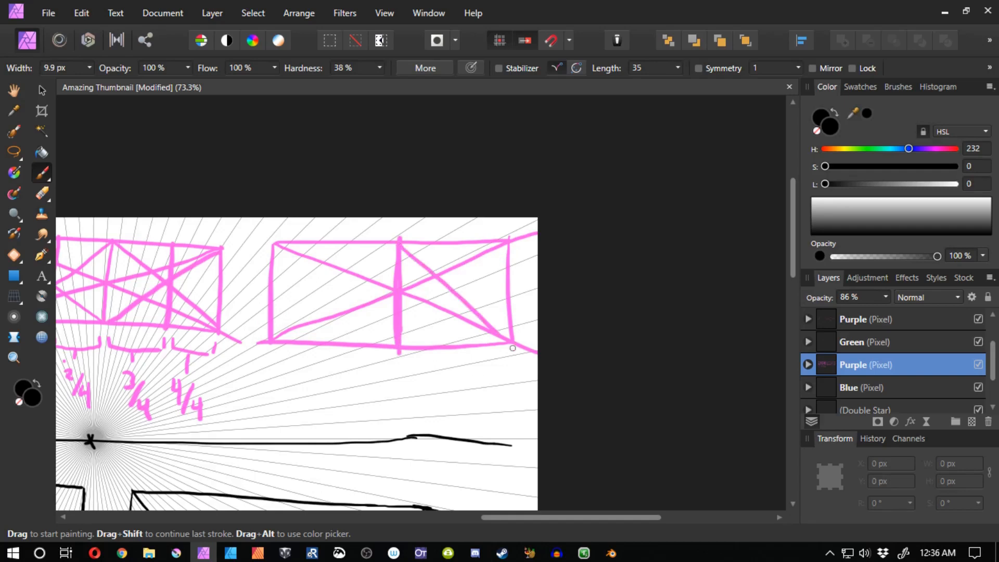
mouse_move(400, 351)
mouse_down()
mouse_move(456, 303)
mouse_move(466, 236)
mouse_move(459, 364)
mouse_up()
key(ctrl+z)
drag(458, 296, 460, 300)
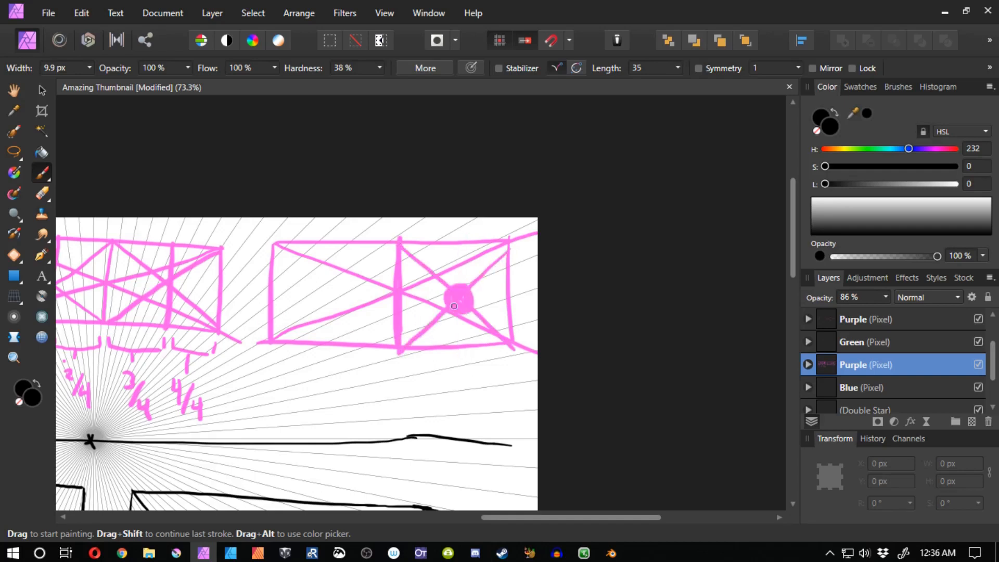
key(ctrl+z)
Add crossing diagonals in the second rectangle's left half.
drag(399, 245, 258, 352)
drag(275, 245, 427, 365)
key(ctrl+z)
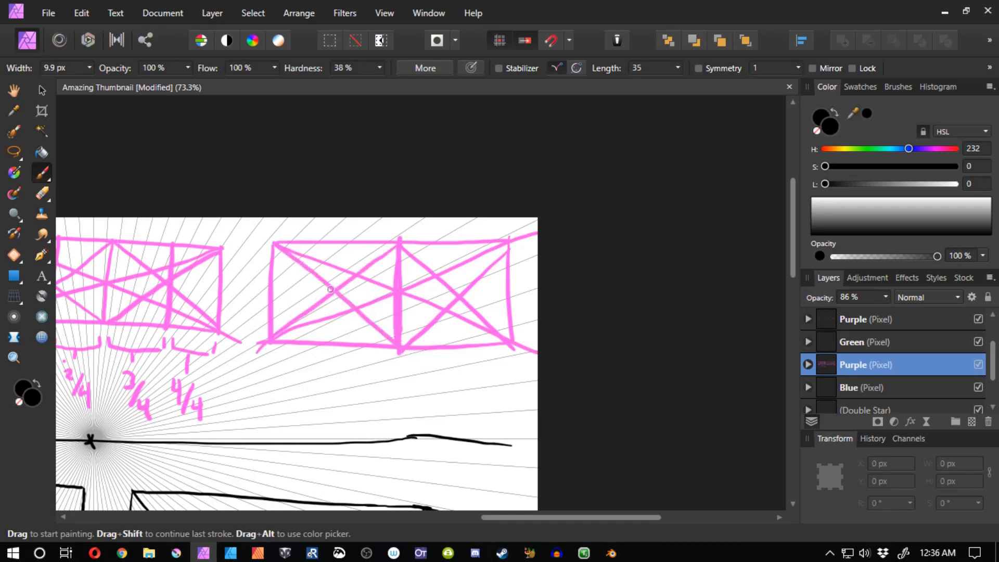
Mark the diagonals' crossing point in each half of the second rectangle with a solid dot.
drag(330, 289, 334, 293)
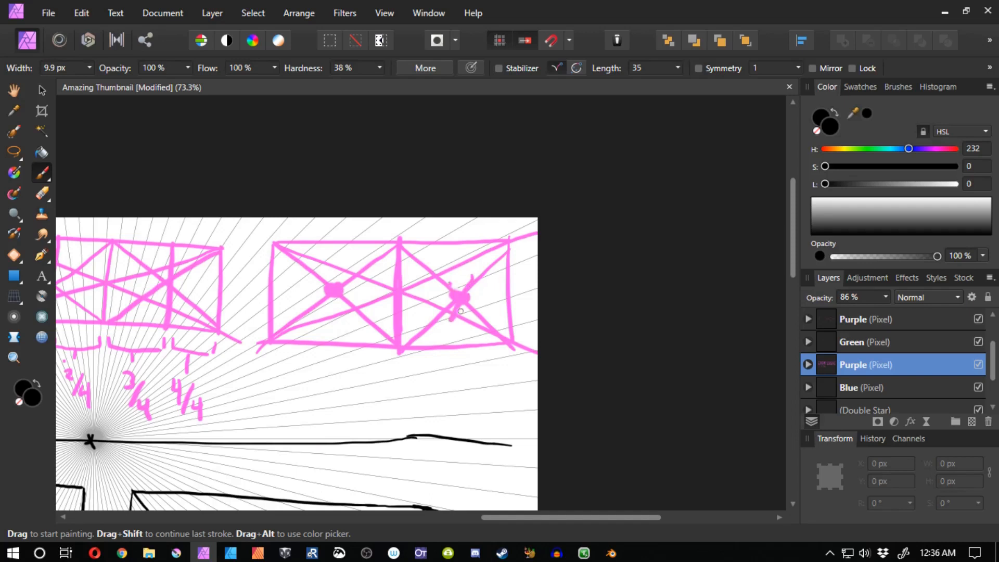
key(ctrl+z)
drag(360, 267, 356, 283)
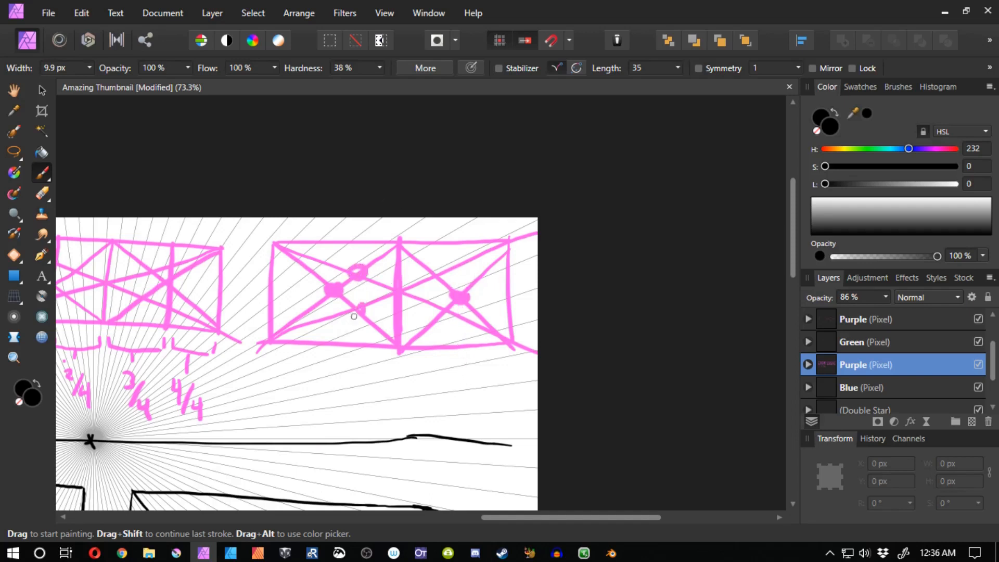
drag(354, 316, 361, 307)
mouse_move(432, 269)
mouse_down()
mouse_move(441, 271)
mouse_move(429, 281)
mouse_up()
mouse_move(440, 303)
mouse_down()
mouse_move(459, 301)
mouse_move(435, 273)
mouse_up()
key(ctrl+z)
key(ctrl+z)
key(ctrl+z)
key(ctrl+z)
key(ctrl+z)
On the Blue layer, dot the four inner crossings where the small and large diagonals meet.
click(806, 390)
click(440, 311)
click(357, 273)
click(355, 311)
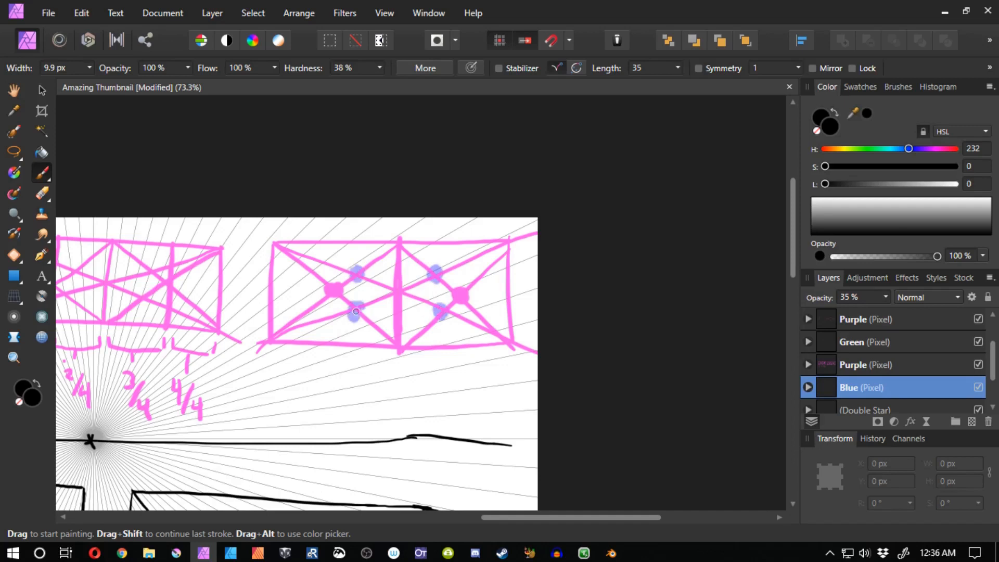
mouse_move(456, 276)
mouse_down()
mouse_move(464, 323)
mouse_move(412, 295)
mouse_up()
drag(309, 279, 346, 302)
drag(341, 262, 333, 319)
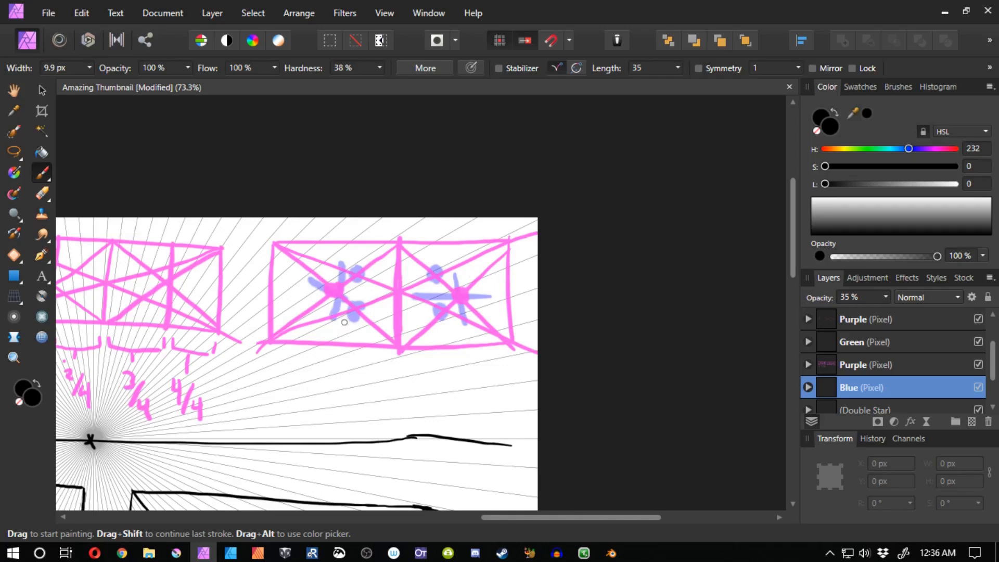
key(ctrl+z)
key(ctrl+z)
key(ctrl+z)
key(ctrl+z)
key(ctrl+z)
key(ctrl+z)
key(ctrl+z)
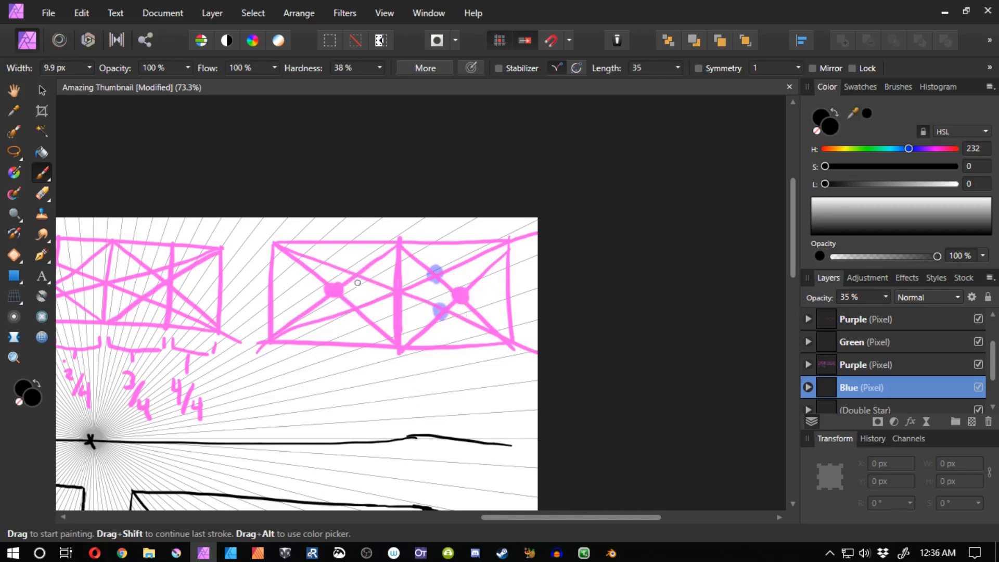
key(ctrl+z)
Draw blue vertical lines through the inner crossings on both sides of the second rectangle's center line.
drag(356, 270, 351, 373)
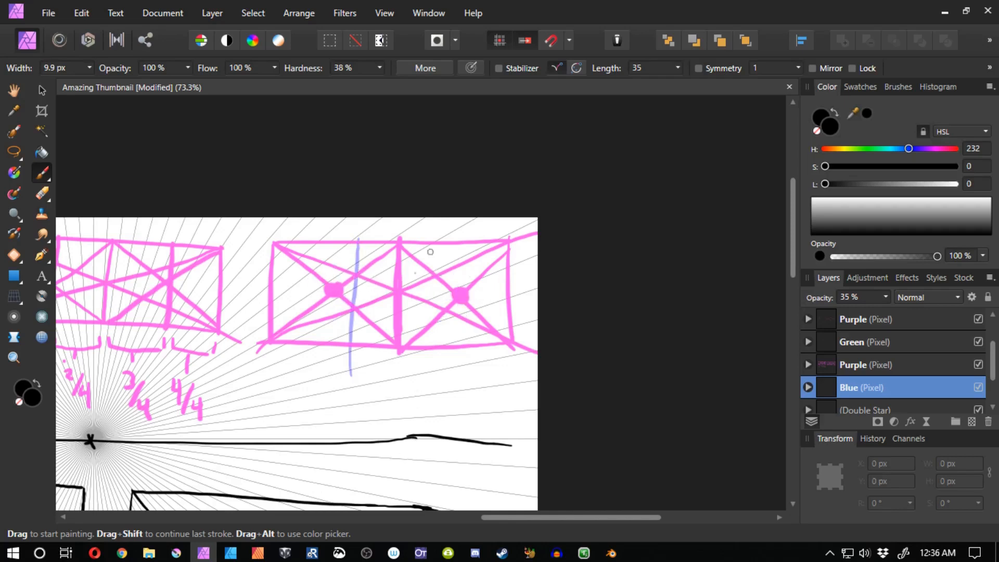
drag(436, 242, 430, 357)
key(ctrl+z)
drag(439, 243, 440, 370)
Draw blue brackets beneath the second rectangle's three sections and label them 1/3, 2/3 and 3/3.
drag(288, 384, 300, 332)
drag(286, 300, 367, 330)
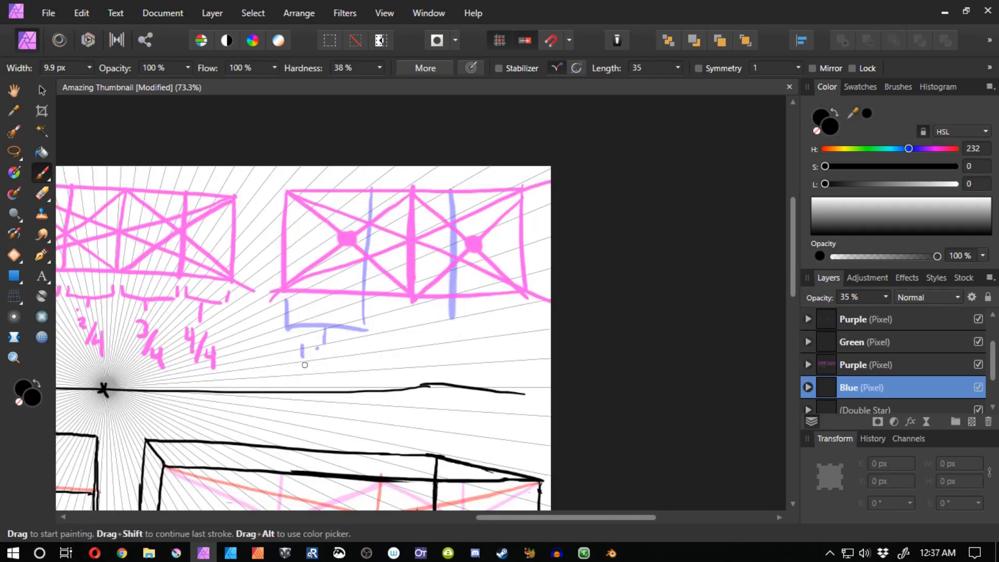
drag(305, 365, 301, 376)
drag(319, 364, 319, 382)
mouse_move(371, 325)
mouse_down()
mouse_move(303, 299)
mouse_move(382, 307)
mouse_up()
drag(339, 307, 340, 323)
drag(317, 339, 331, 366)
drag(348, 360, 341, 390)
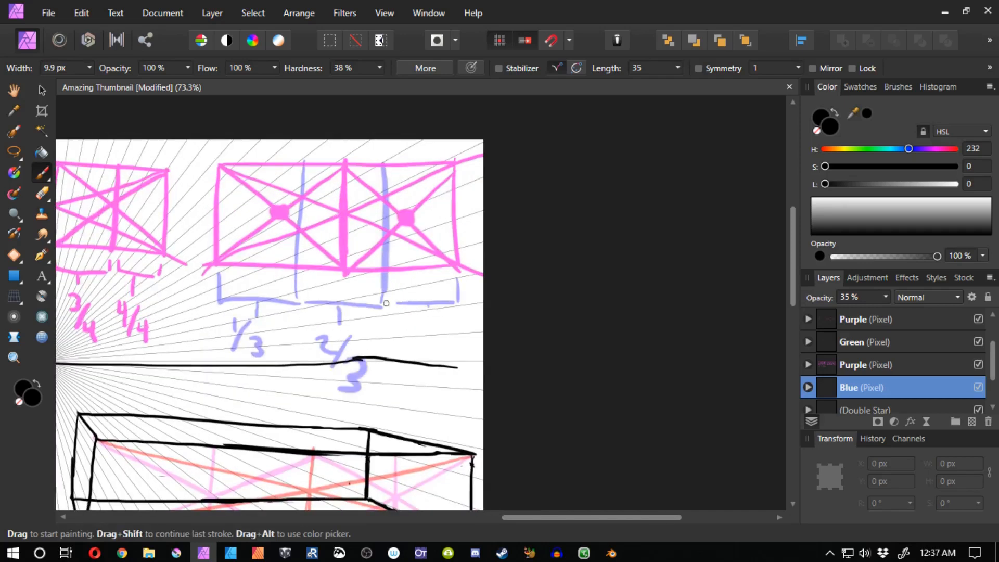
drag(386, 303, 394, 279)
drag(425, 306, 425, 327)
drag(414, 339, 414, 391)
drag(435, 379, 427, 407)
mouse_move(230, 417)
mouse_down()
mouse_move(404, 404)
mouse_move(442, 422)
mouse_up()
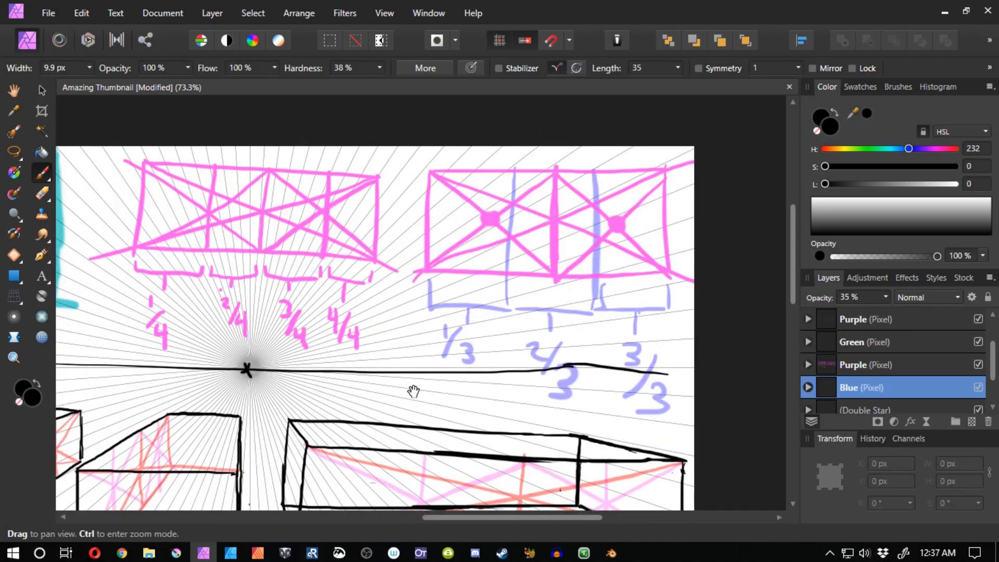
scroll(428, 316, down, 2)
scroll(428, 316, up, 1)
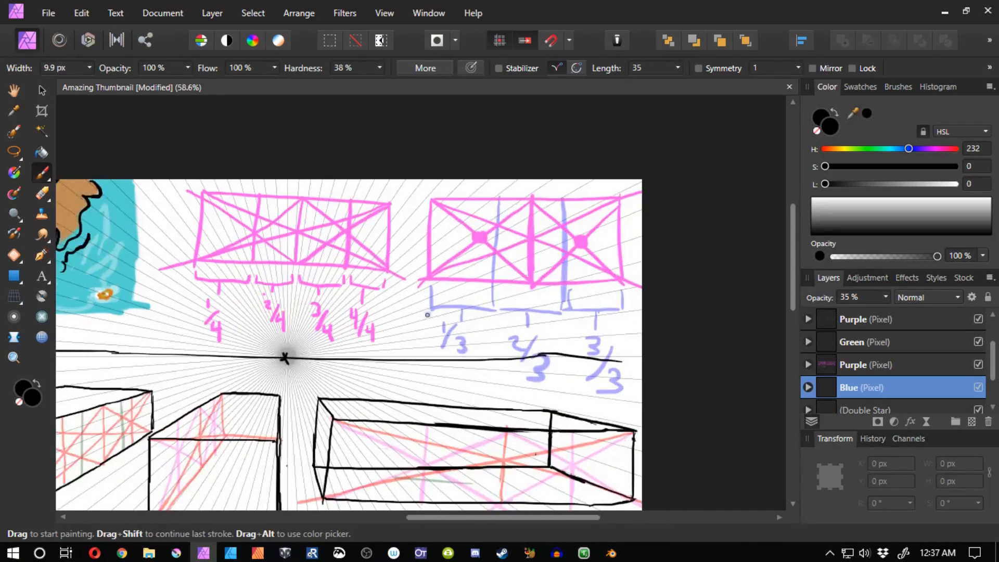
drag(484, 234, 477, 232)
mouse_move(579, 236)
mouse_down()
mouse_move(588, 242)
mouse_move(576, 234)
mouse_up()
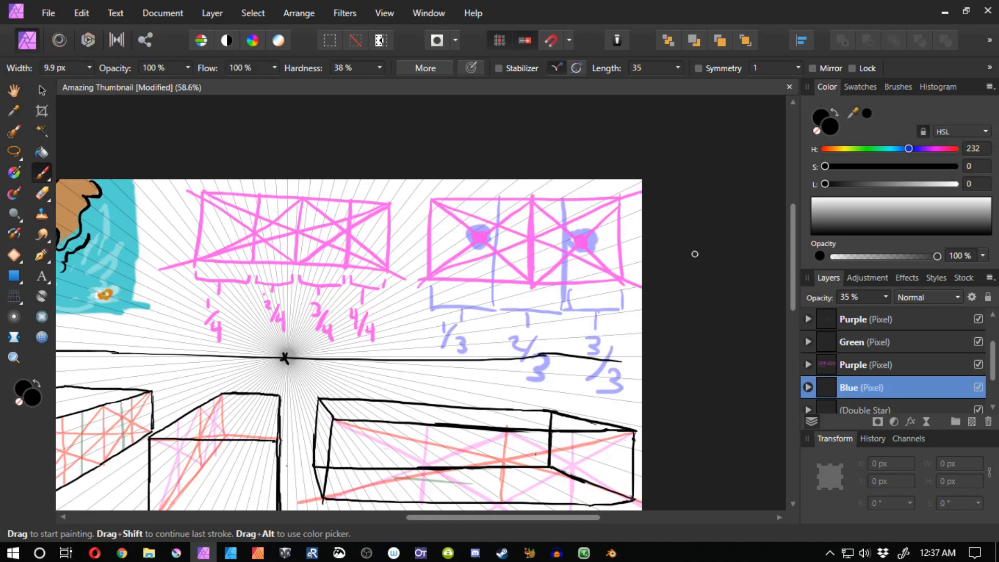
key(ctrl+z)
key(ctrl+z)
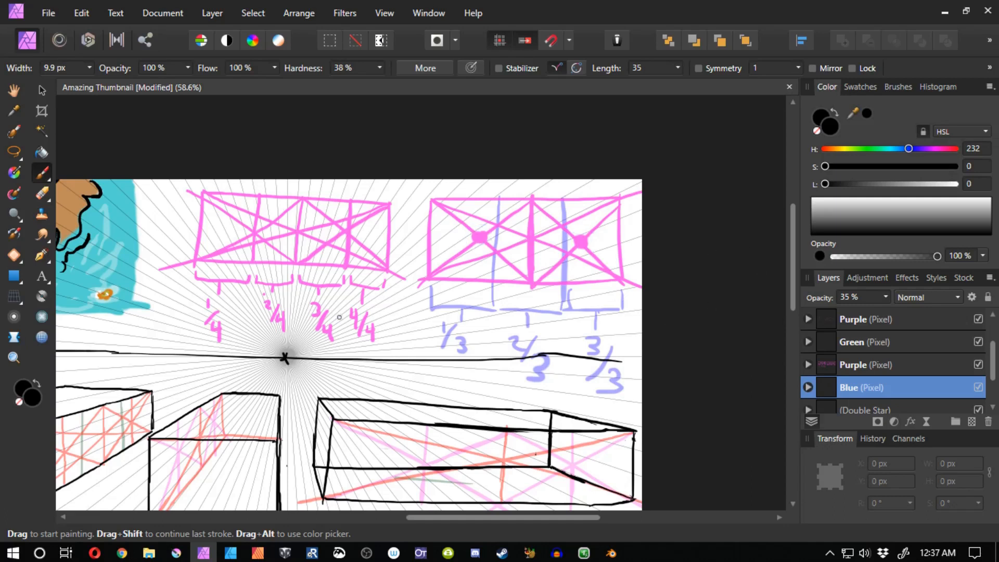
drag(339, 317, 396, 313)
key(ctrl+z)
Review the labelled quarter and third diagrams, and examine the bridge thumbnail painting up close.
drag(646, 289, 712, 287)
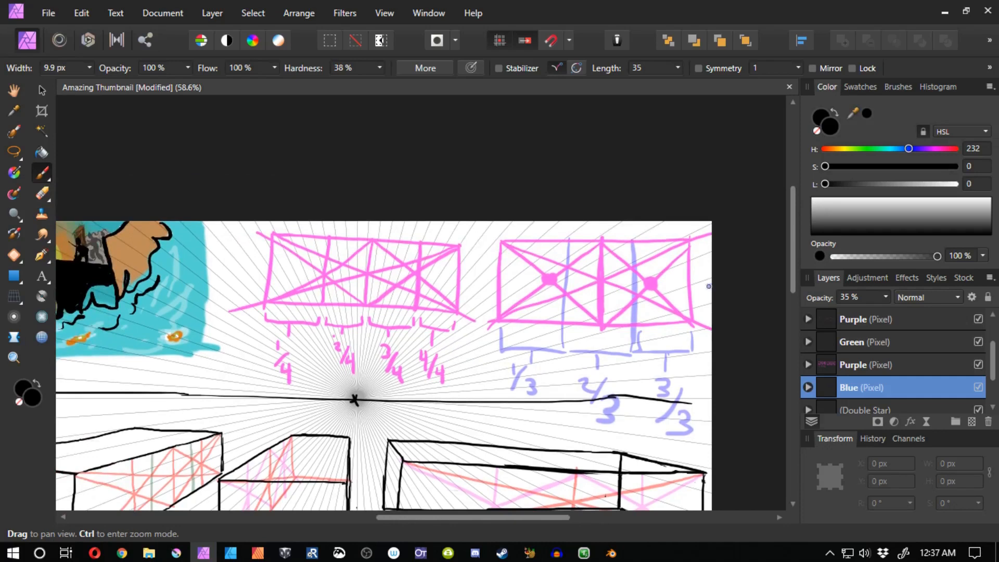
scroll(709, 286, up, 1)
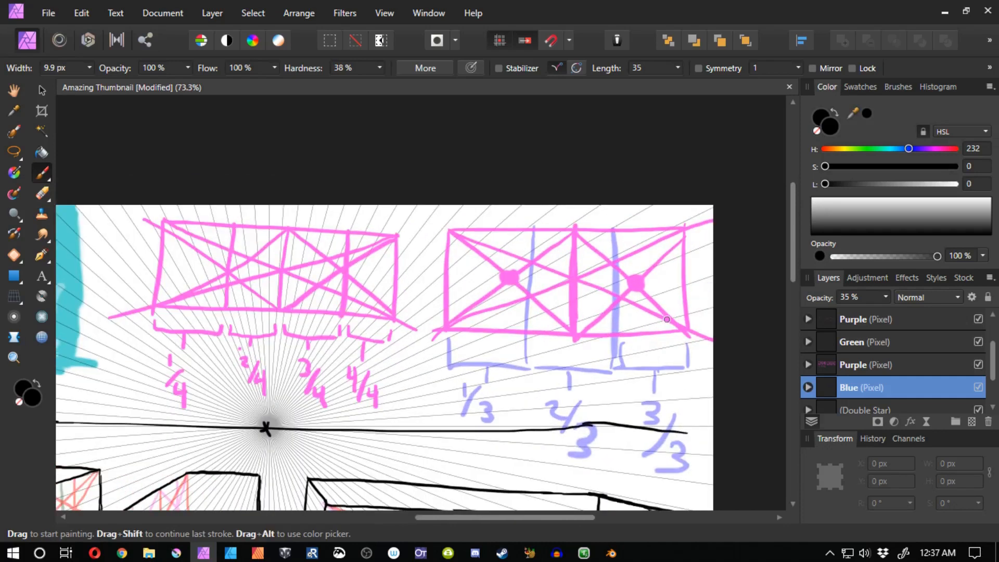
scroll(468, 410, down, 2)
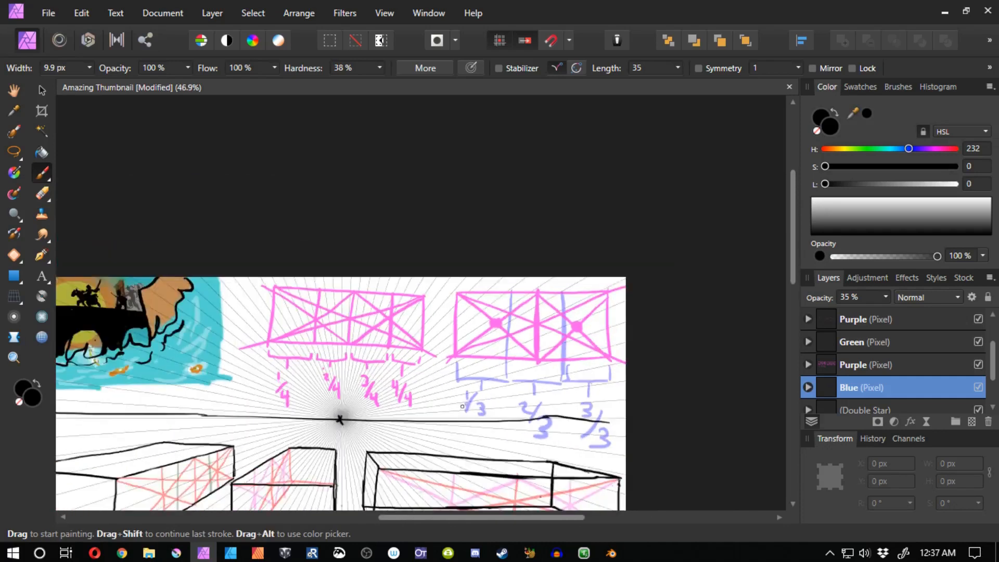
drag(446, 413, 585, 312)
scroll(233, 241, up, 3)
drag(233, 240, 444, 381)
scroll(445, 383, up, 1)
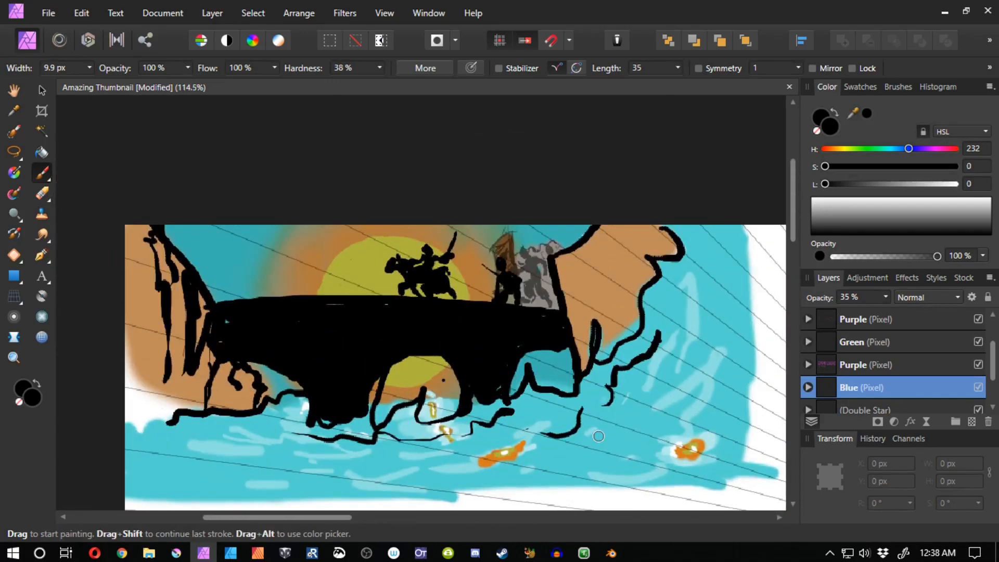
scroll(885, 338, up, 2)
click(864, 319)
mouse_move(435, 366)
mouse_down()
mouse_move(437, 388)
mouse_move(456, 407)
mouse_move(412, 398)
mouse_move(398, 379)
mouse_up()
key(e)
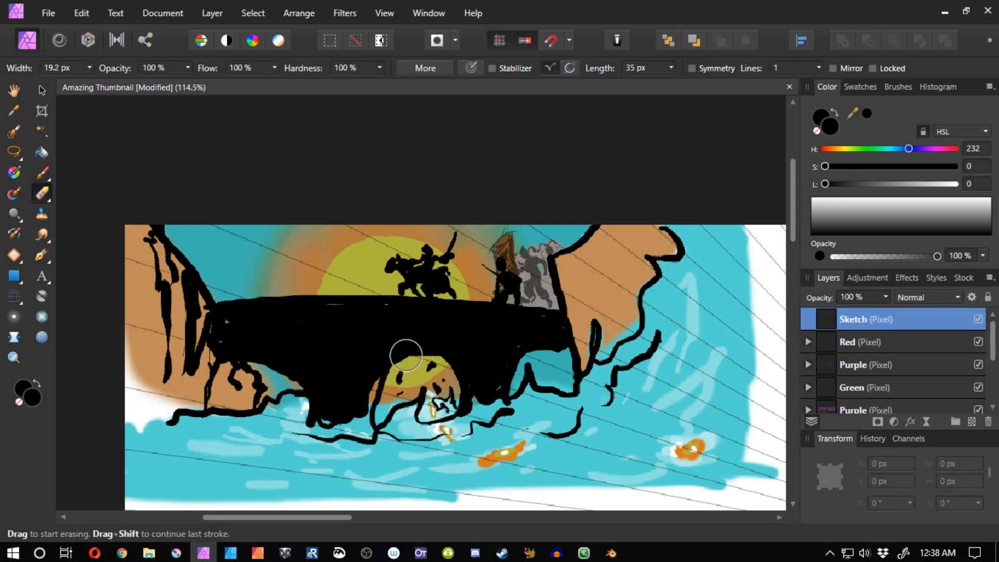
key(ctrl+z)
key(ctrl+z)
key(ctrl+z)
key(ctrl+z)
Select the first pixel layer in the Awesome Thumbnail group and paint small details beneath the bridge's central arch.
drag(992, 341, 992, 383)
click(808, 387)
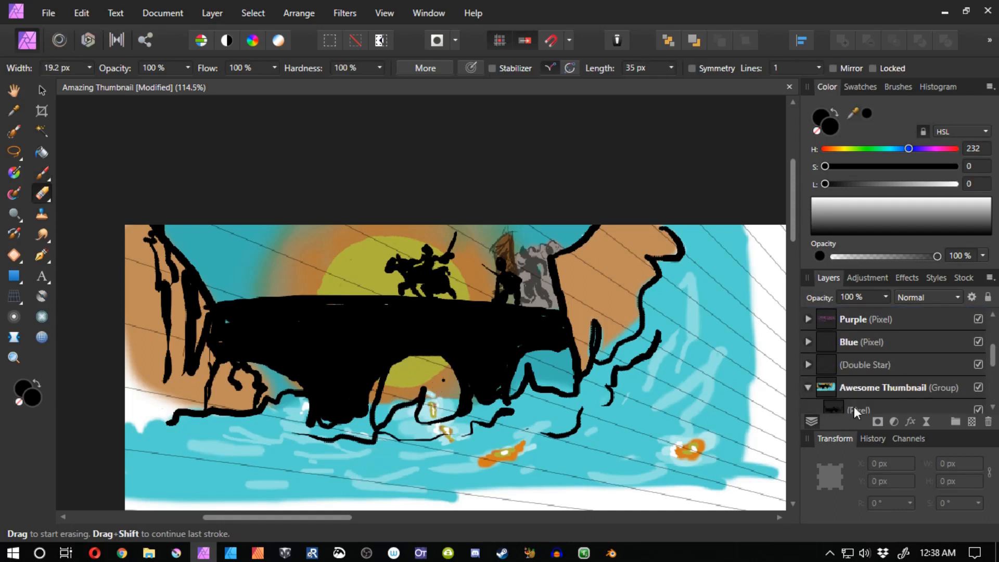
click(855, 411)
mouse_move(423, 362)
mouse_down()
mouse_move(430, 351)
mouse_move(465, 350)
mouse_move(413, 345)
mouse_move(450, 387)
mouse_move(448, 442)
mouse_move(474, 432)
mouse_move(442, 394)
mouse_move(458, 442)
mouse_move(406, 411)
mouse_move(395, 416)
mouse_move(482, 445)
mouse_move(442, 471)
mouse_move(359, 452)
mouse_move(333, 468)
mouse_move(479, 459)
mouse_move(432, 432)
mouse_move(379, 362)
mouse_up()
key(b)
scroll(419, 369, up, 4)
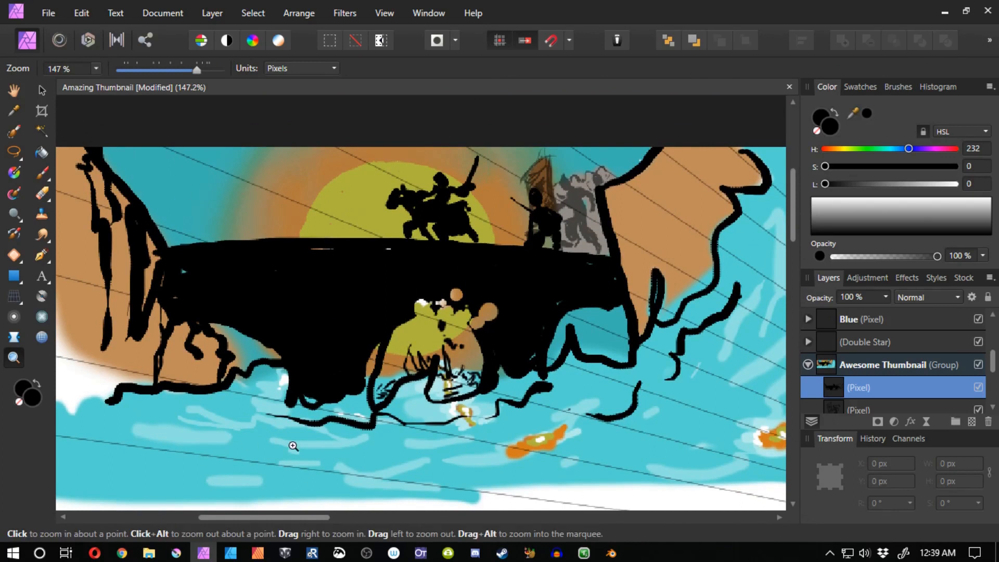
Switch to Discord and look through the wips and share-your-work channels of the first server.
click(475, 552)
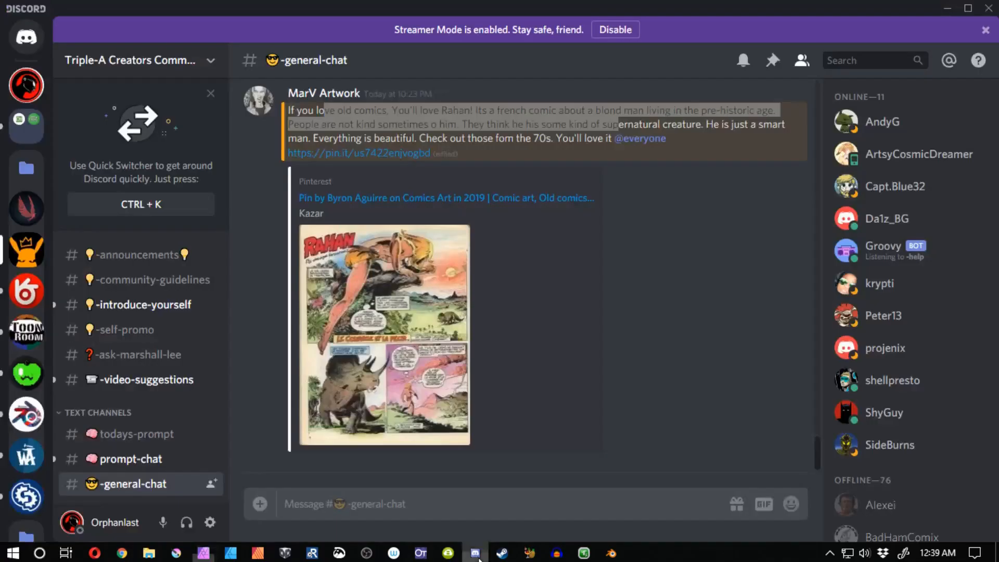
click(32, 90)
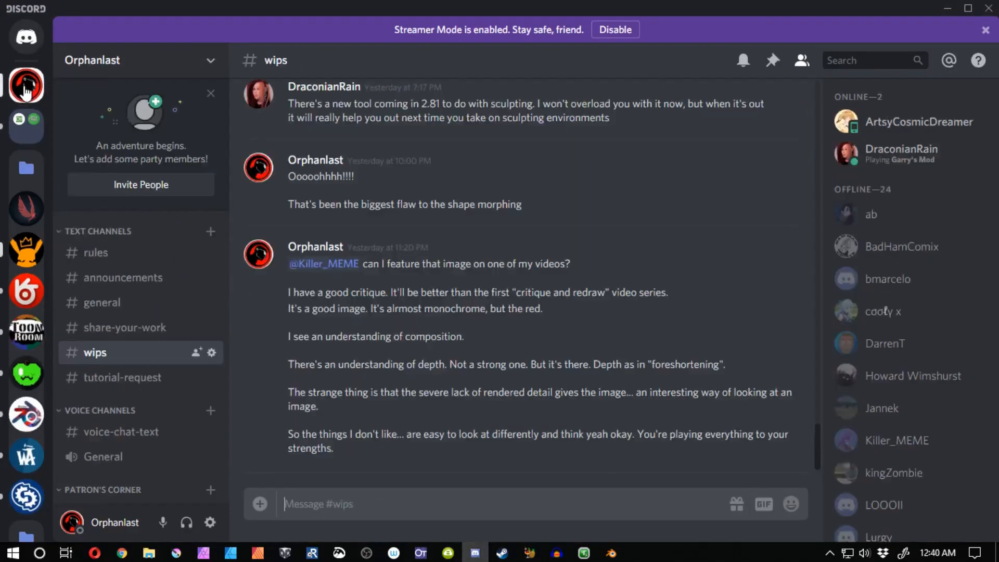
scroll(495, 313, up, 20)
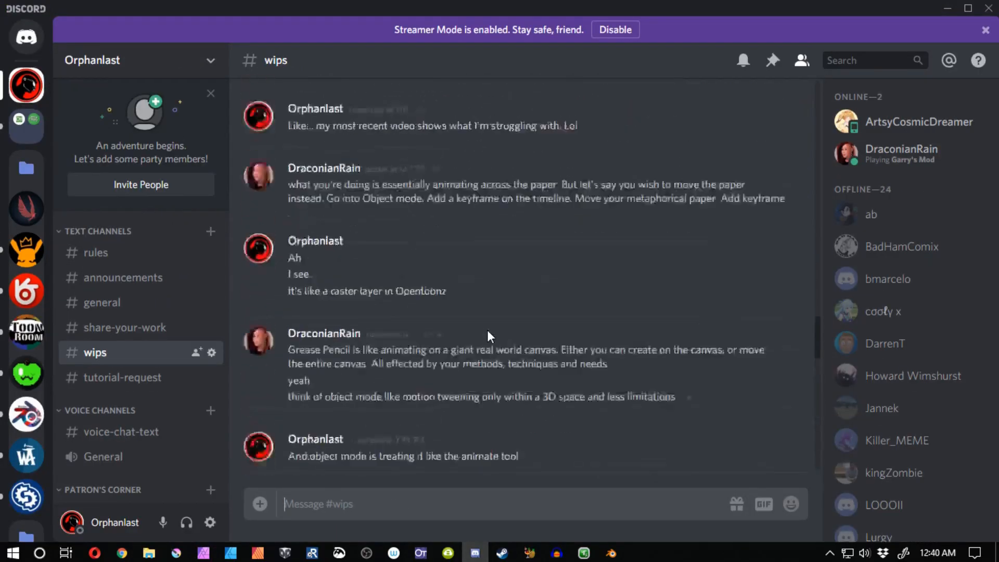
click(127, 333)
click(124, 354)
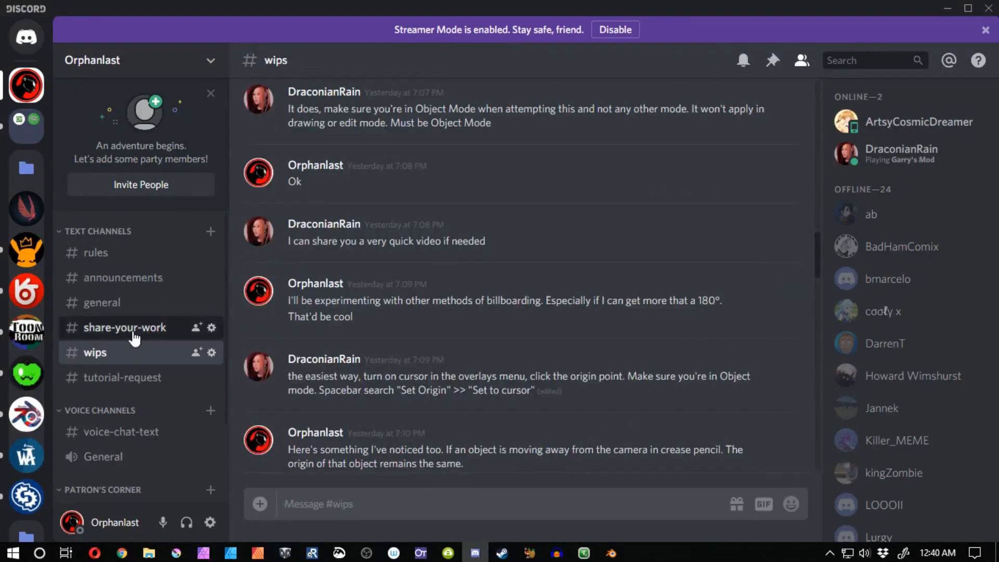
click(132, 336)
click(128, 348)
click(130, 333)
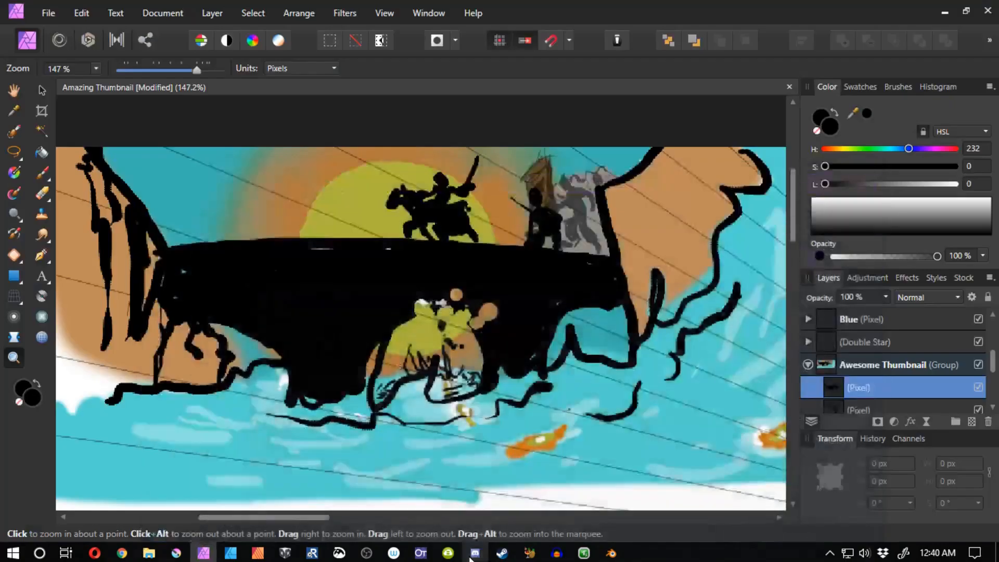
click(471, 556)
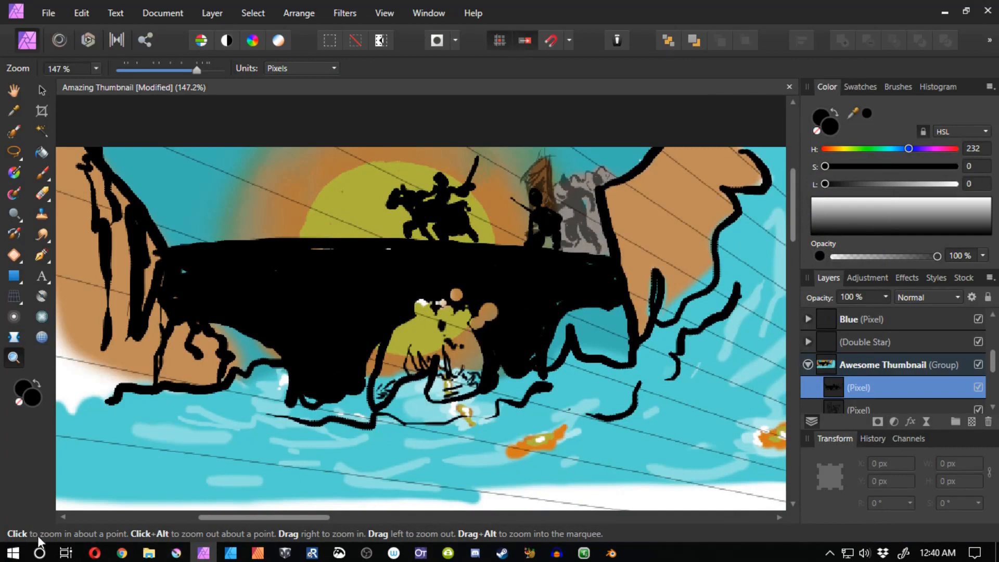
drag(490, 297, 354, 297)
drag(708, 415, 499, 358)
scroll(544, 422, up, 1)
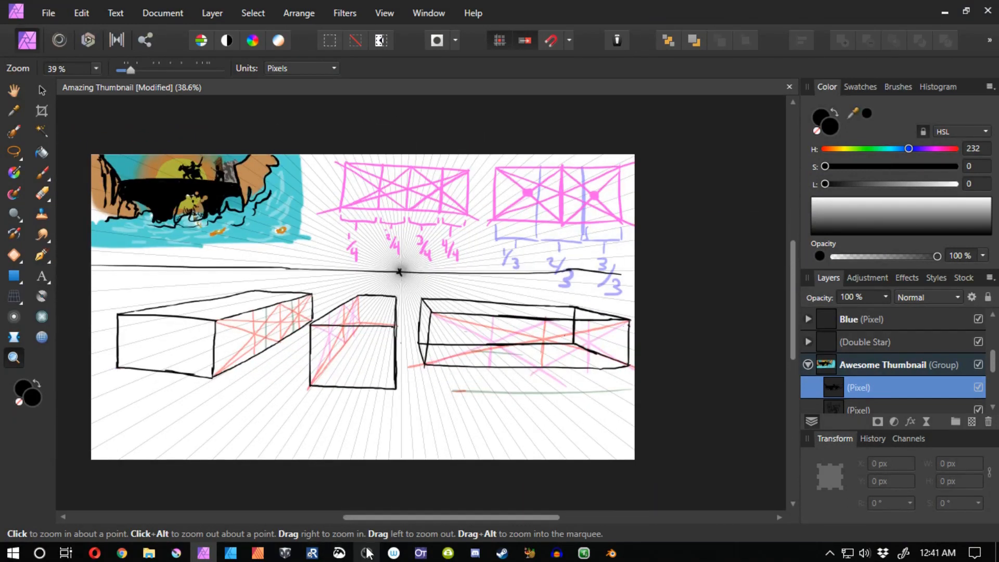
click(339, 552)
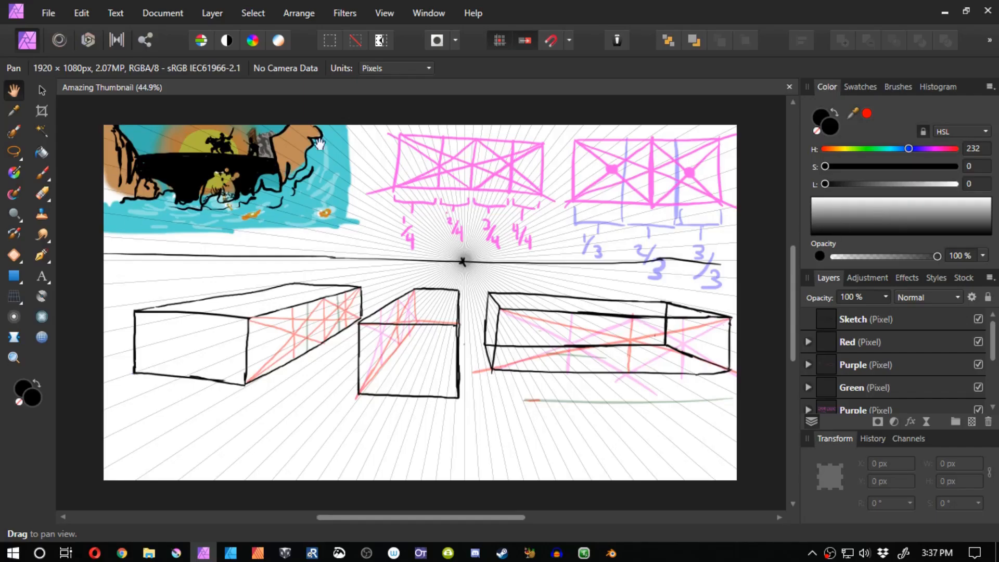
click(822, 410)
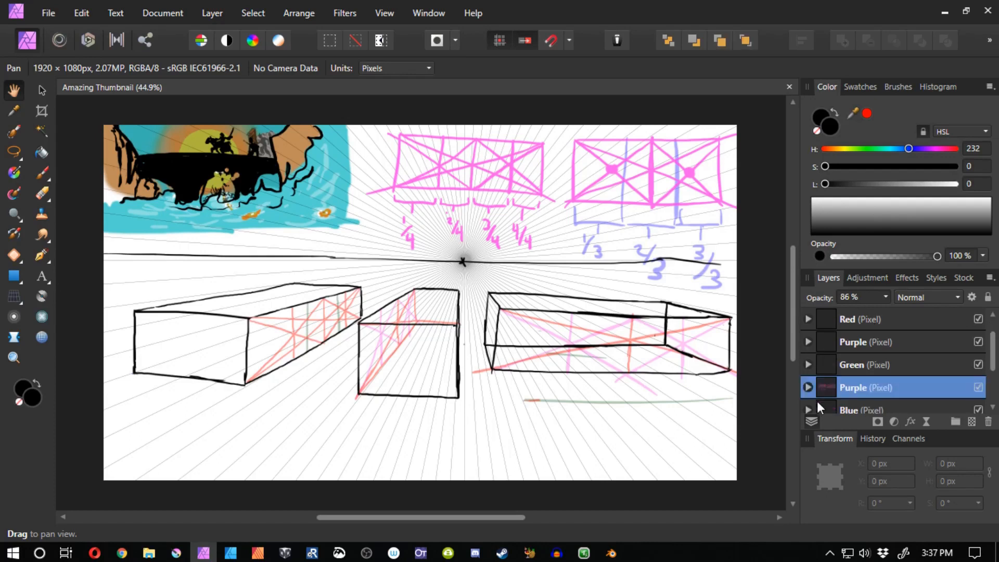
key(l)
click(622, 292)
key(space)
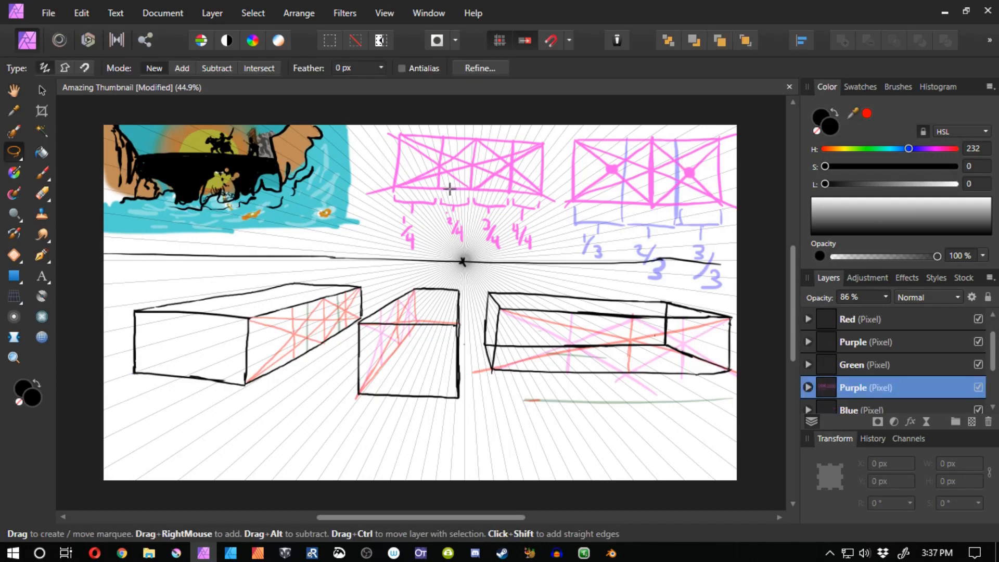
scroll(531, 359, up, 4)
key(space)
key(b)
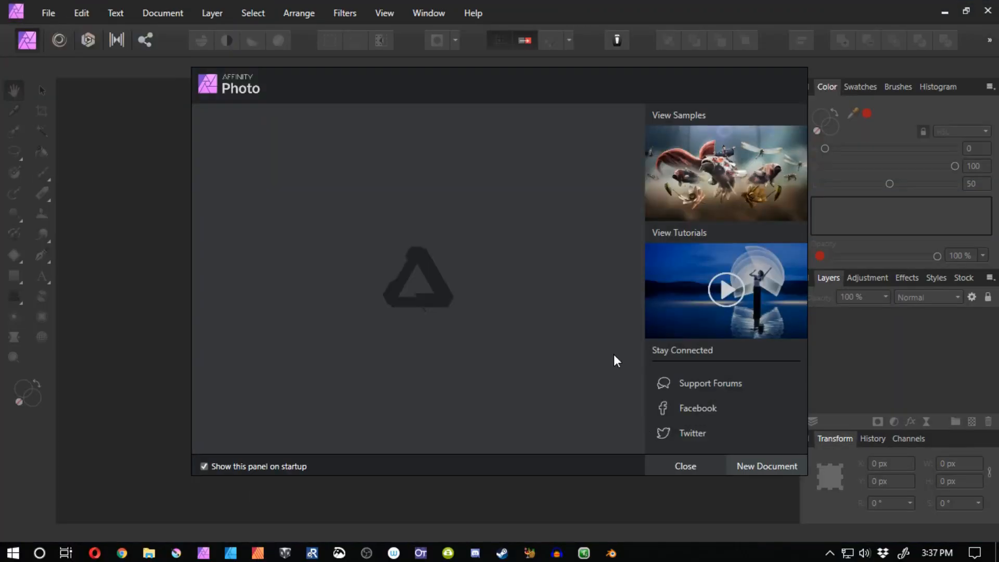
Reopen the recent document Amazing Thumbnail.afphoto.
click(48, 13)
mouse_move(197, 170)
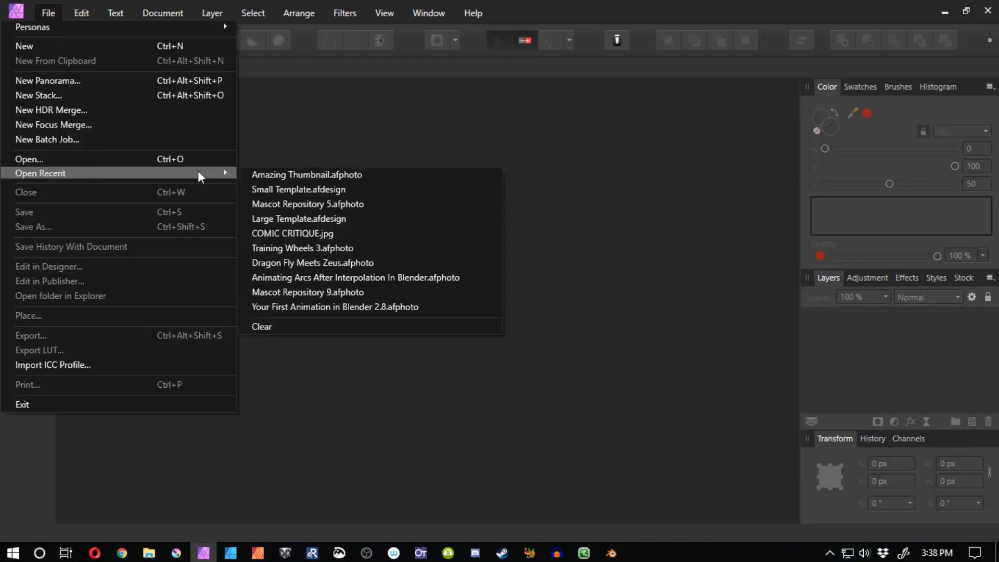
click(290, 186)
Lasso the labelled fraction diagrams, delete them from the lower Purple layer and the Blue layer, and clear the selection.
key(l)
mouse_move(345, 187)
mouse_down()
mouse_move(344, 208)
mouse_move(344, 190)
mouse_up()
click(853, 409)
key(Delete)
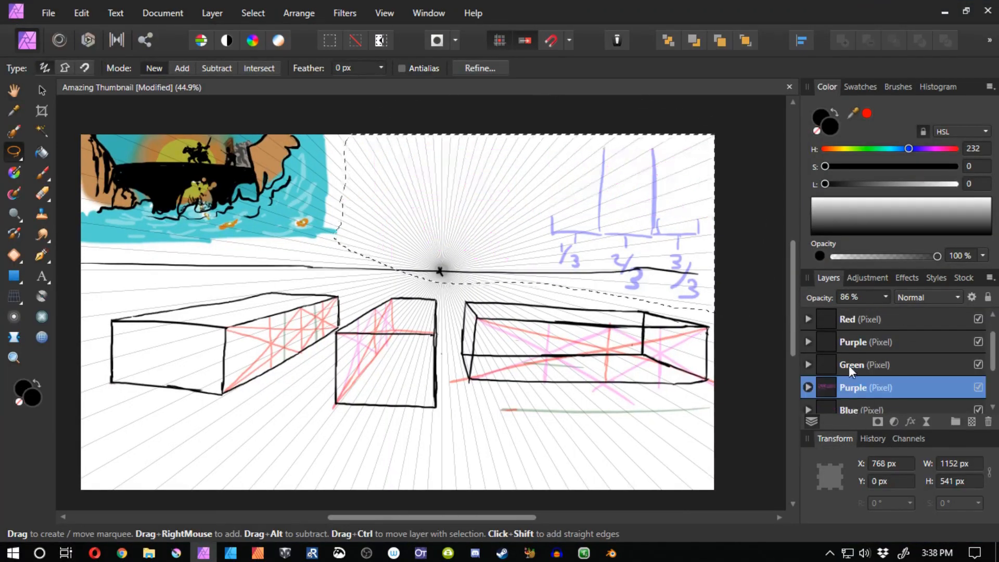
click(851, 409)
key(Delete)
key(ctrl+d)
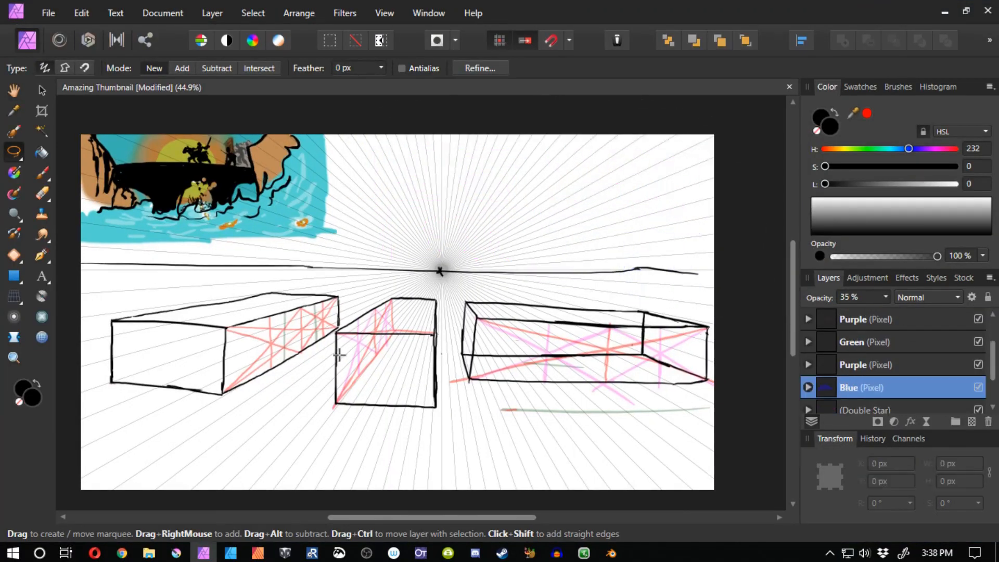
Brush blue shading over the strip between the first red and green vertical lines on the leftmost box's side face.
scroll(312, 364, up, 2)
scroll(264, 386, up, 3)
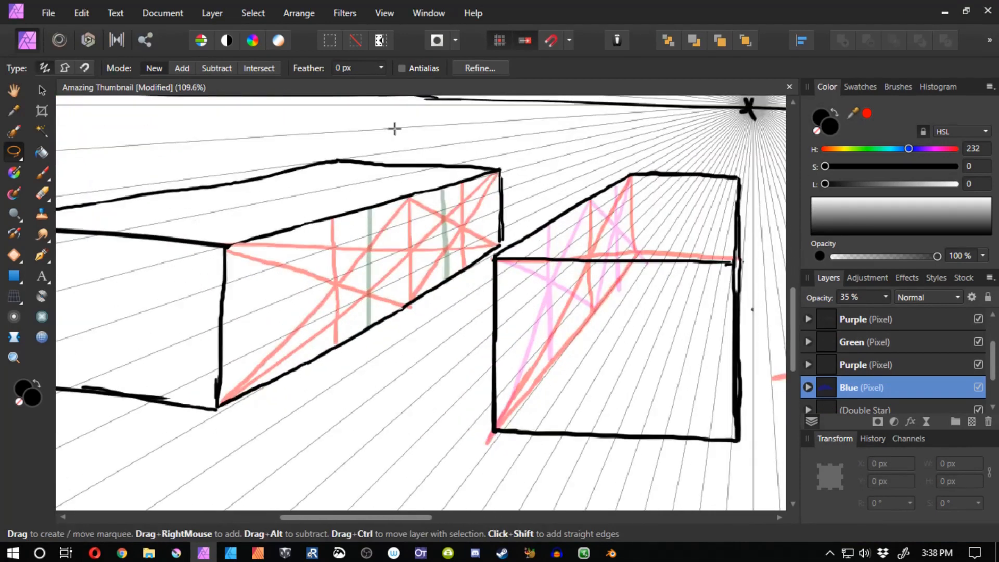
click(42, 177)
mouse_move(357, 213)
mouse_down()
mouse_move(364, 282)
mouse_move(341, 344)
mouse_up()
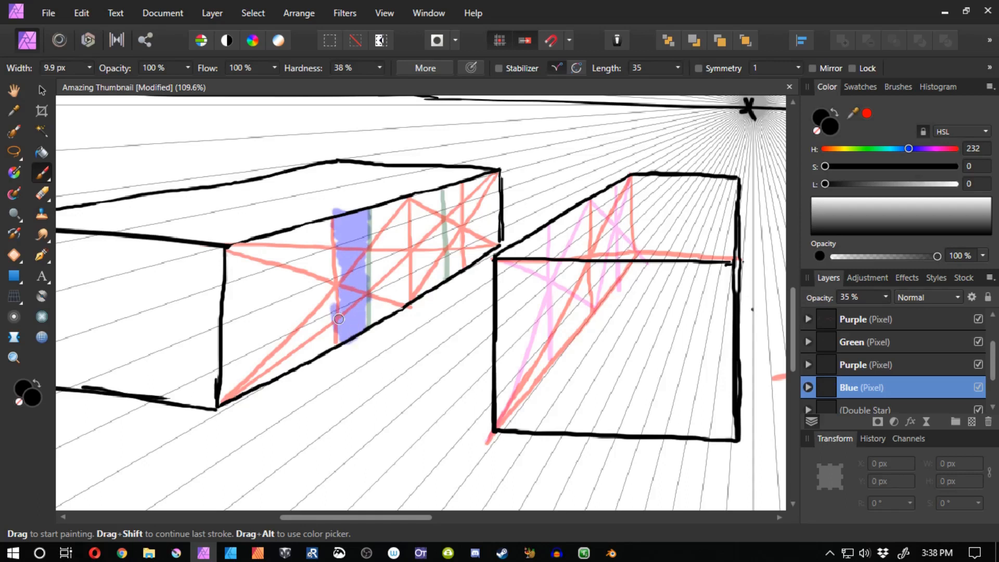
Finish the blue strip between the red and green verticals, and try blue strokes along the diagonals from the face's upper midpoint, undoing them.
mouse_move(333, 238)
mouse_down()
mouse_move(338, 340)
mouse_move(368, 249)
mouse_up()
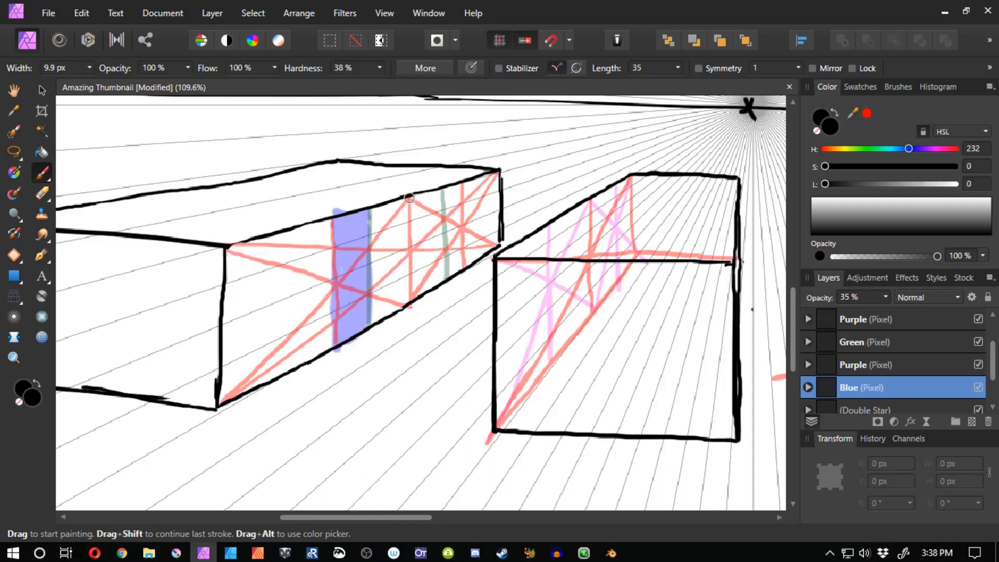
drag(406, 199, 365, 253)
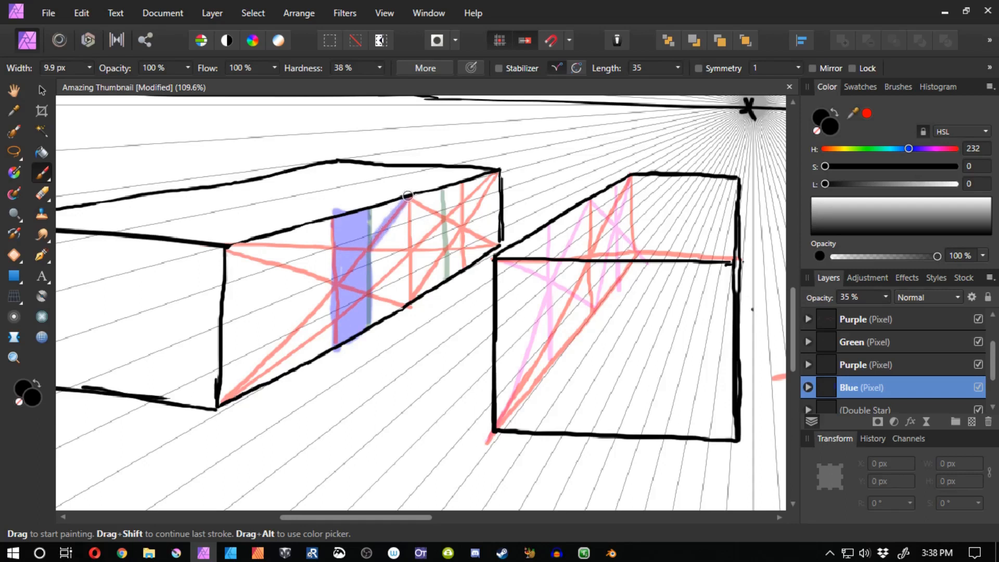
drag(411, 198, 468, 230)
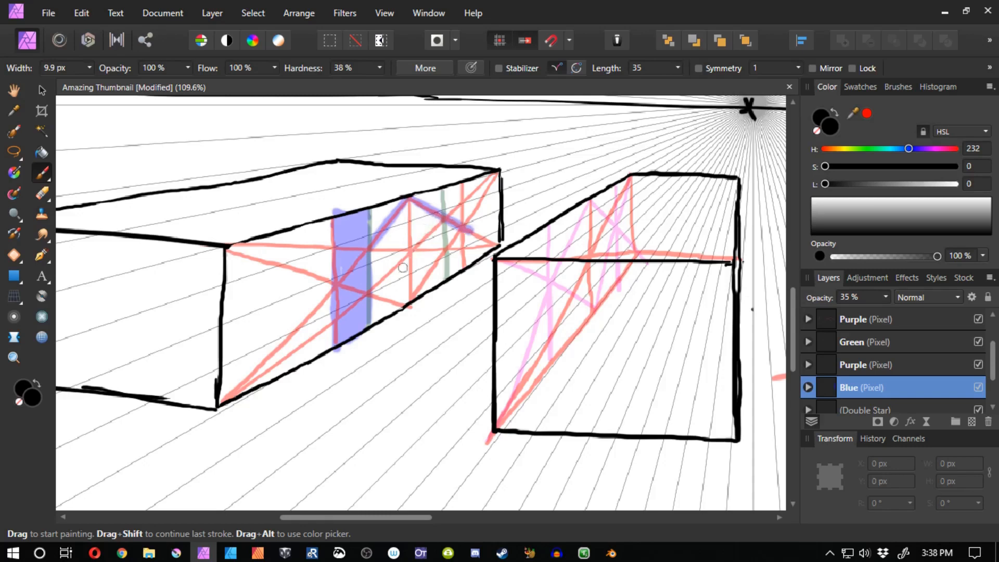
key(ctrl+z)
key(ctrl+z)
Paint blue masonry around a middle arch on the side face and carve a half arch out of its far end.
mouse_move(371, 247)
mouse_down()
mouse_move(448, 229)
mouse_move(451, 276)
mouse_move(492, 180)
mouse_move(468, 260)
mouse_move(451, 208)
mouse_move(458, 242)
mouse_move(372, 237)
mouse_move(411, 200)
mouse_move(490, 177)
mouse_move(416, 200)
mouse_move(372, 239)
mouse_move(484, 177)
mouse_move(441, 211)
mouse_move(374, 219)
mouse_up()
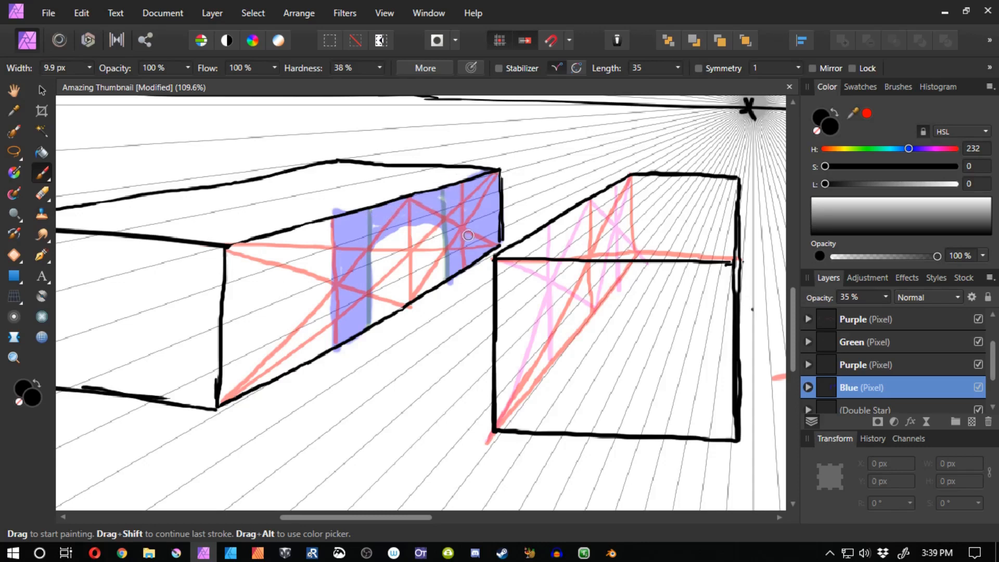
key(e)
mouse_move(468, 236)
mouse_down()
mouse_move(489, 245)
mouse_move(474, 234)
mouse_move(477, 265)
mouse_move(472, 217)
mouse_move(495, 229)
mouse_up()
key(b)
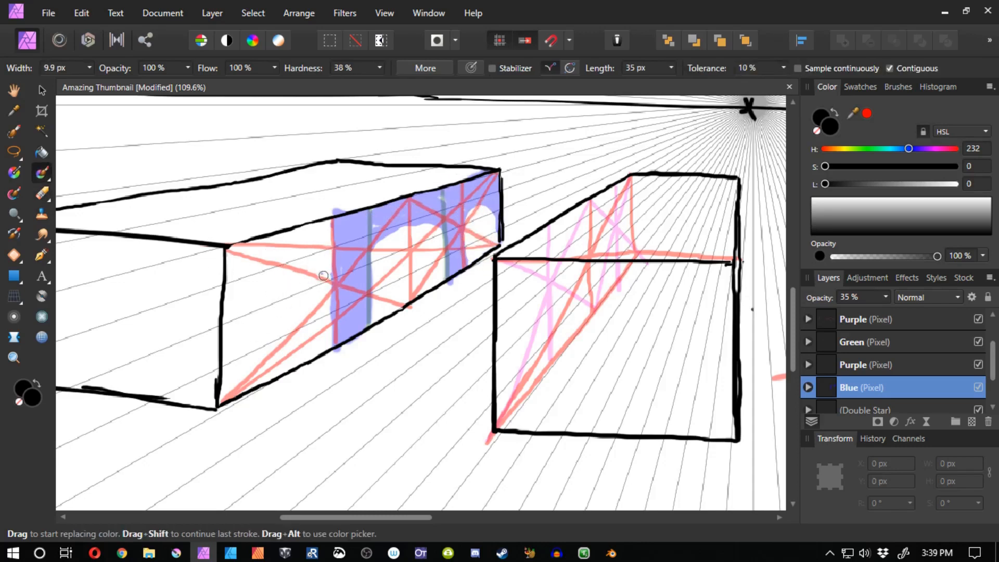
Brush a blue arch into the near third of the side face and shade the area around it.
key(b)
key(b)
drag(334, 281, 290, 261)
drag(234, 299, 297, 267)
mouse_move(256, 317)
mouse_down()
mouse_move(288, 268)
mouse_move(252, 389)
mouse_move(234, 283)
mouse_move(270, 261)
mouse_move(333, 246)
mouse_move(247, 240)
mouse_move(313, 245)
mouse_move(321, 258)
mouse_move(292, 260)
mouse_move(325, 232)
mouse_move(232, 285)
mouse_up()
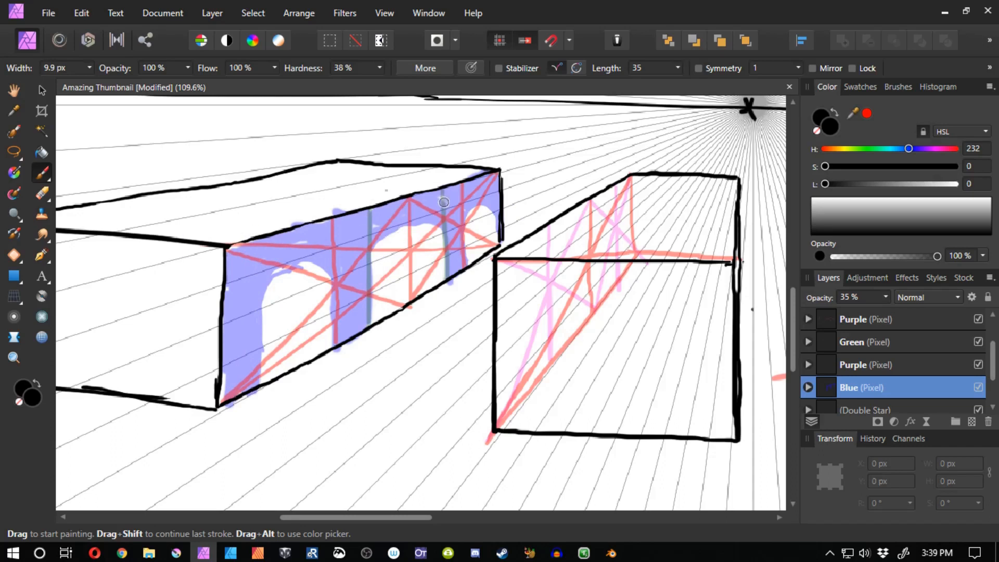
Undo all the blue arches and shading on the leftmost box's side face.
key(ctrl+z)
key(ctrl+z)
key(ctrl+z)
key(ctrl+z)
key(ctrl+z)
key(ctrl+z)
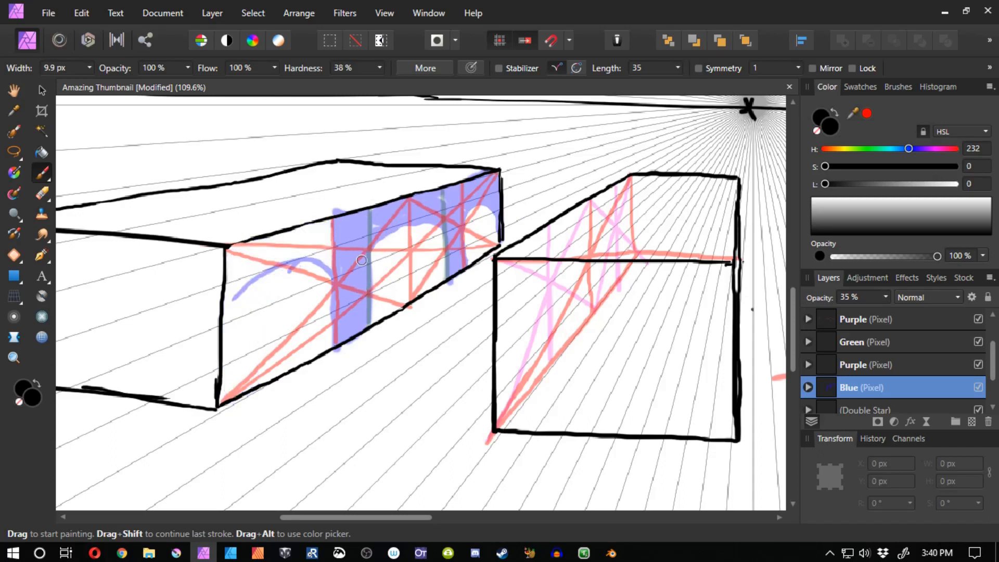
key(ctrl+z)
key(ctrl+z)
key(ctrl+z)
key(ctrl+z)
key(ctrl+z)
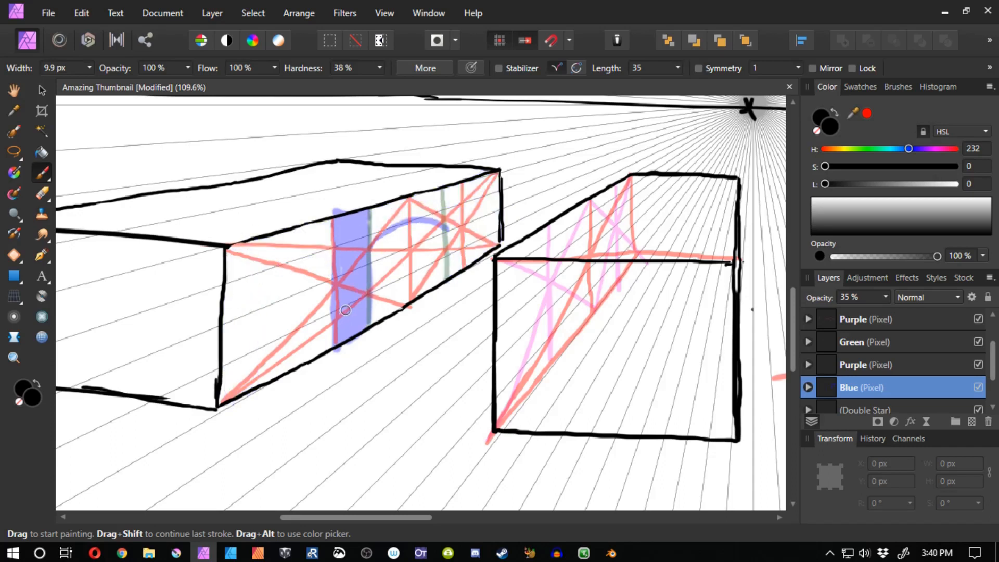
key(ctrl+z)
key(ctrl+z)
key(ctrl+z)
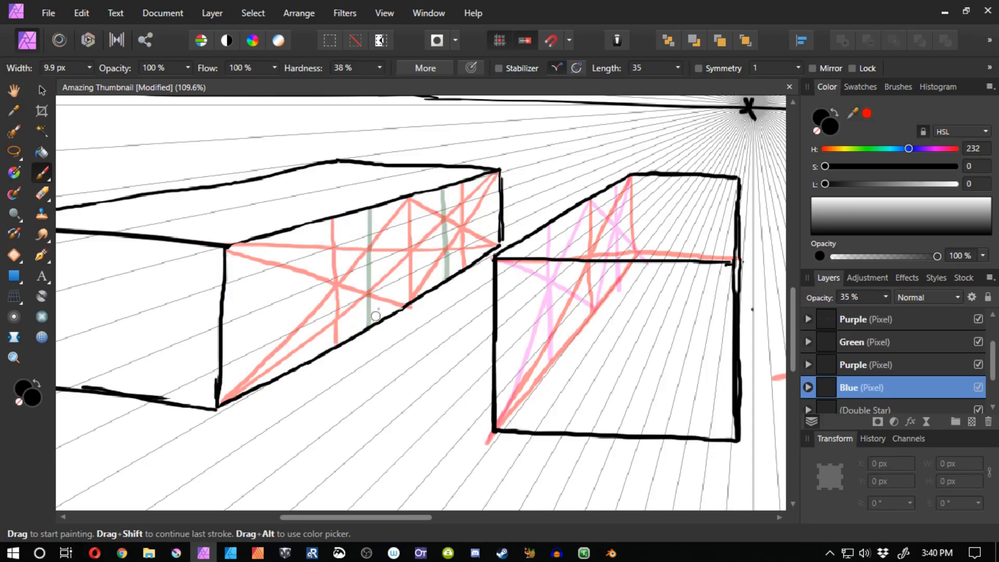
Try a single large blue arch spanning the full width of the side face, and undo it.
mouse_move(225, 356)
mouse_down()
mouse_move(237, 290)
mouse_move(267, 270)
mouse_up()
mouse_move(310, 230)
mouse_down()
mouse_move(363, 223)
mouse_move(381, 196)
mouse_move(500, 228)
mouse_up()
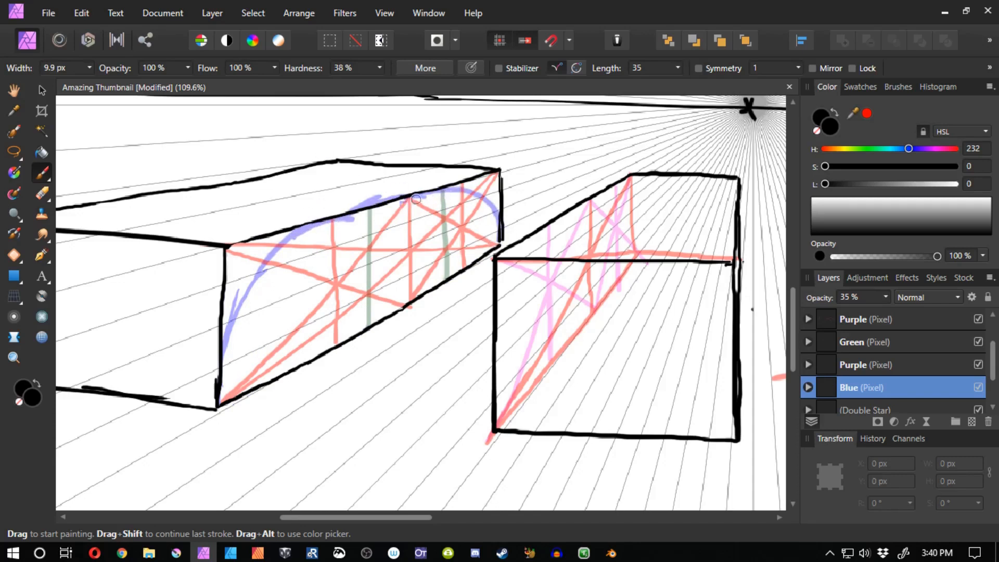
key(ctrl+z)
key(ctrl+z)
key(ctrl+z)
key(ctrl+z)
key(ctrl+z)
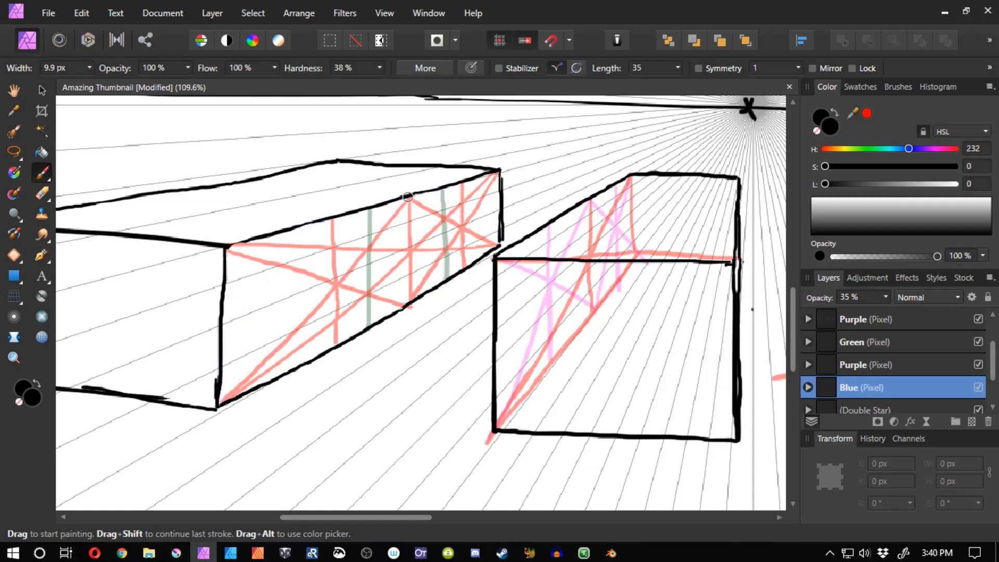
key(ctrl+z)
Draw the near half of a large blue arch from the face's upper midpoint down to its near lower corner.
mouse_move(409, 198)
mouse_down()
mouse_move(297, 269)
mouse_move(264, 334)
mouse_up()
key(ctrl+z)
drag(299, 267, 252, 353)
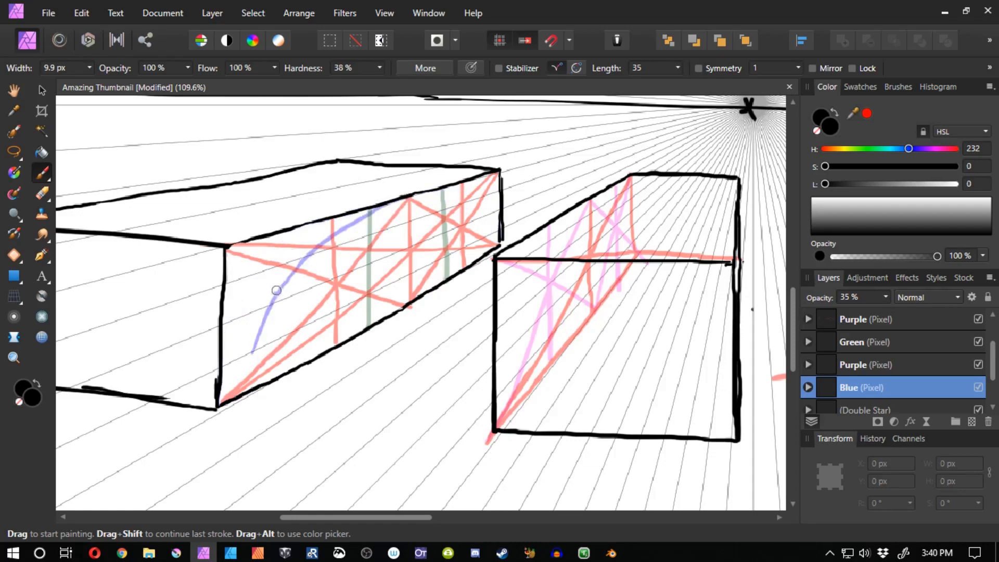
mouse_move(268, 304)
mouse_down()
mouse_move(222, 400)
mouse_move(231, 381)
mouse_up()
Complete the blue arch to the far lower corner, adding a sloping line across it and a short vertical at its near end.
mouse_move(402, 199)
mouse_down()
mouse_move(452, 203)
mouse_move(440, 198)
mouse_move(498, 244)
mouse_up()
key(ctrl+z)
mouse_move(453, 203)
mouse_down()
mouse_move(414, 251)
mouse_move(271, 304)
mouse_move(482, 219)
mouse_move(280, 334)
mouse_move(276, 371)
mouse_up()
key(ctrl+z)
key(ctrl+z)
key(ctrl+z)
key(ctrl+z)
drag(270, 306, 272, 376)
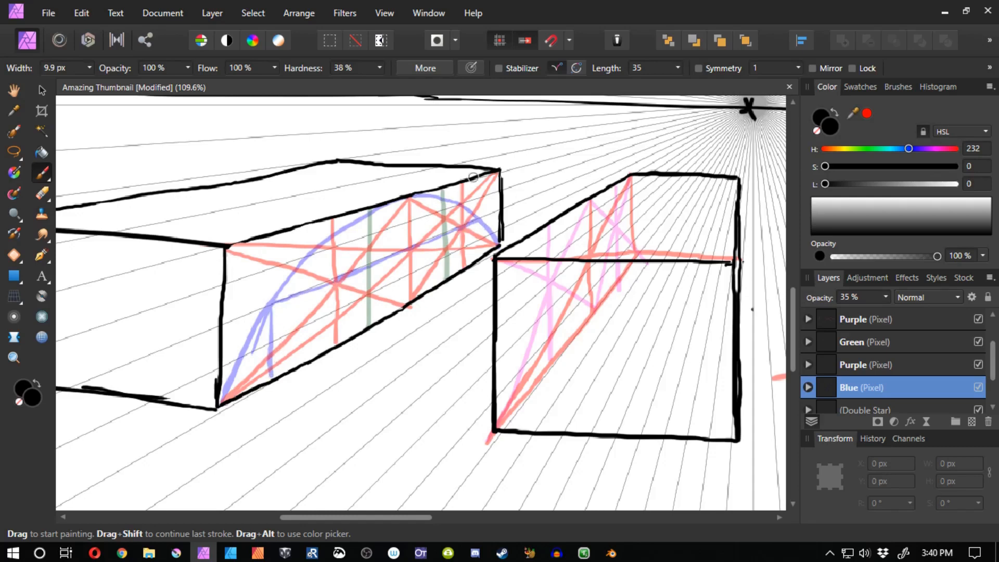
Shade the area under the arch's sloping line in blue, then undo the shading and stray marks.
mouse_move(478, 221)
mouse_down()
mouse_move(479, 243)
mouse_move(468, 235)
mouse_move(318, 314)
mouse_move(455, 234)
mouse_move(359, 313)
mouse_move(279, 342)
mouse_up()
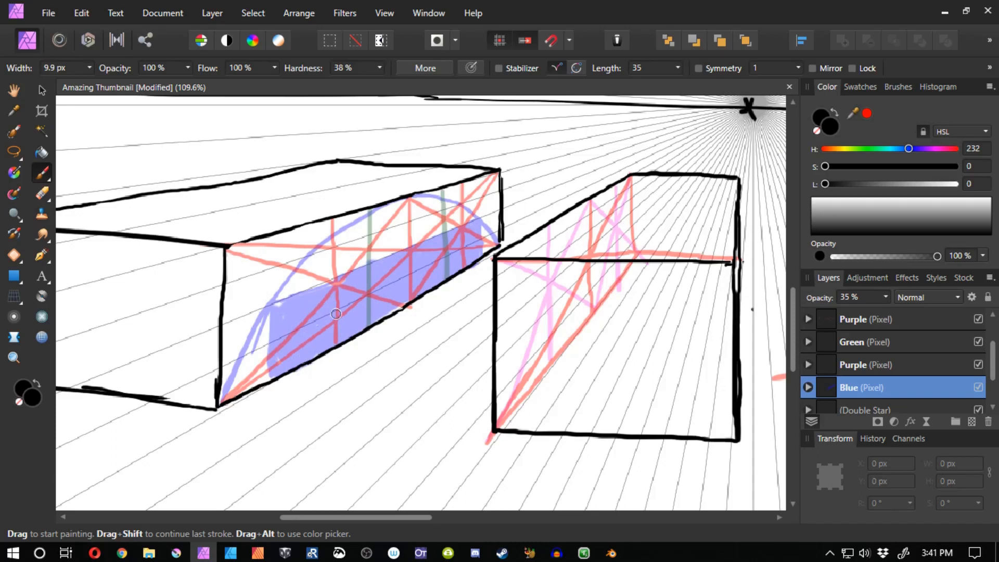
click(587, 188)
key(ctrl+z)
click(711, 215)
key(ctrl+z)
key(ctrl+z)
key(ctrl+z)
key(ctrl+z)
key(ctrl+z)
key(ctrl+z)
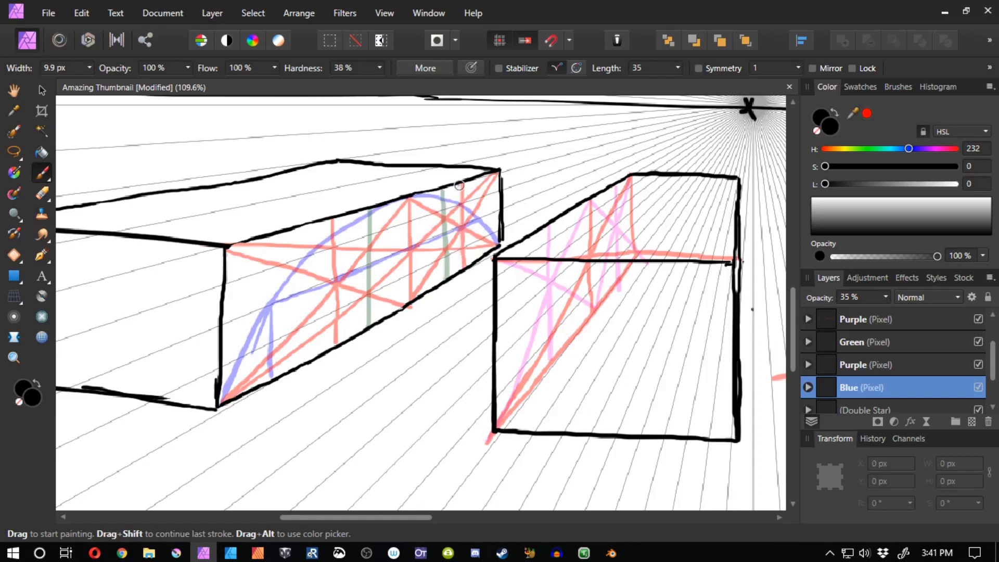
Shade the two narrow strips between the red and green verticals in blue, undoing the trial arch strokes in the near section.
mouse_move(462, 184)
mouse_down()
mouse_move(462, 255)
mouse_move(454, 186)
mouse_move(458, 266)
mouse_move(450, 181)
mouse_move(453, 249)
mouse_move(444, 214)
mouse_move(446, 263)
mouse_up()
mouse_move(355, 228)
mouse_down()
mouse_move(358, 204)
mouse_move(344, 250)
mouse_move(348, 323)
mouse_up()
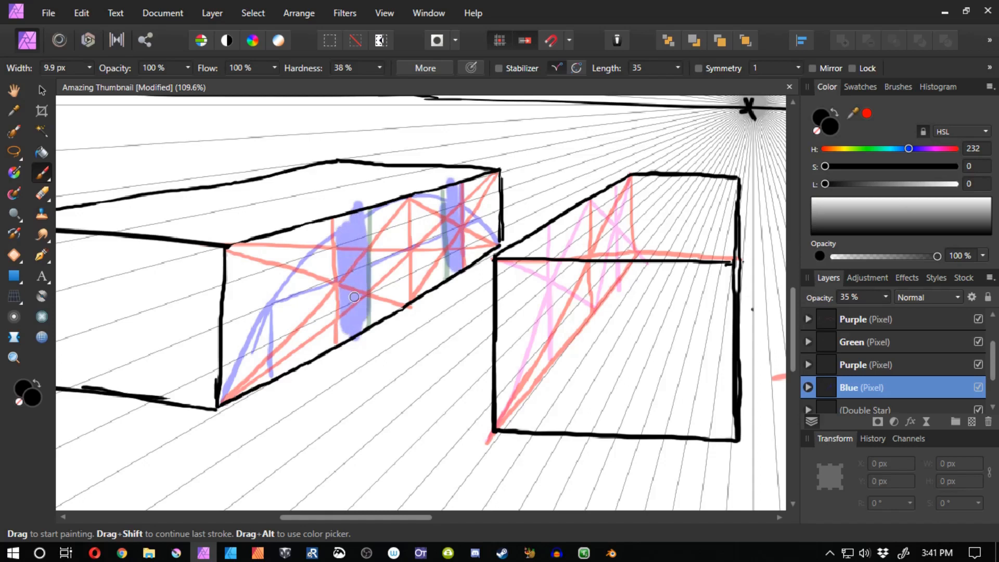
mouse_move(273, 361)
mouse_down()
mouse_move(330, 321)
mouse_move(335, 347)
mouse_move(288, 298)
mouse_move(277, 361)
mouse_move(275, 343)
mouse_move(276, 356)
mouse_move(335, 331)
mouse_move(276, 329)
mouse_move(274, 372)
mouse_up()
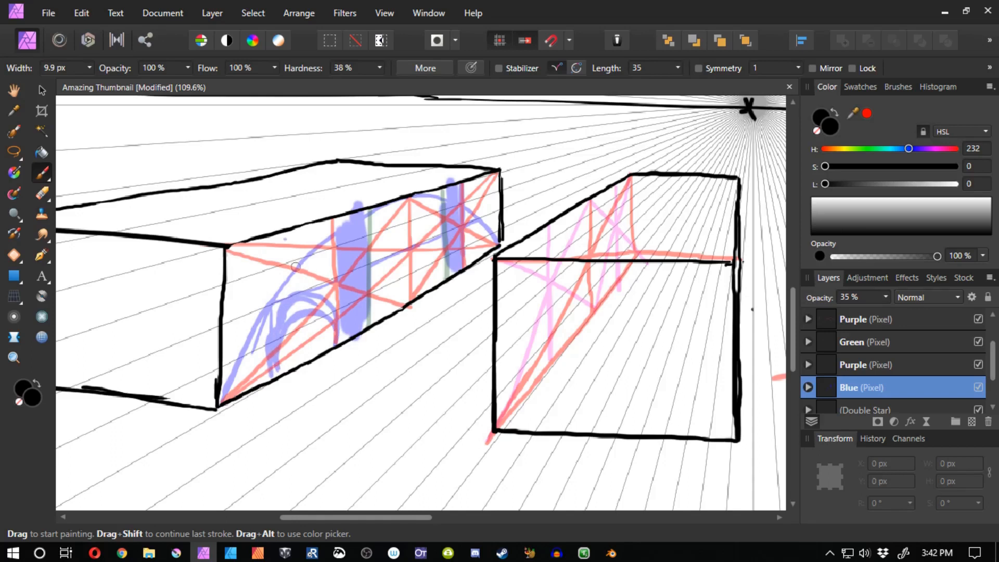
key(ctrl+z)
key(ctrl+z)
key(ctrl+z)
Draw small blue arches in the near, middle and far openings between the shaded strips, undoing the extra stroke along the near base edge.
drag(276, 335, 335, 341)
mouse_move(334, 331)
mouse_down()
mouse_move(299, 305)
mouse_move(267, 354)
mouse_move(439, 253)
mouse_move(449, 270)
mouse_move(475, 237)
mouse_move(489, 246)
mouse_up()
key(ctrl+z)
key(space)
drag(318, 338, 335, 319)
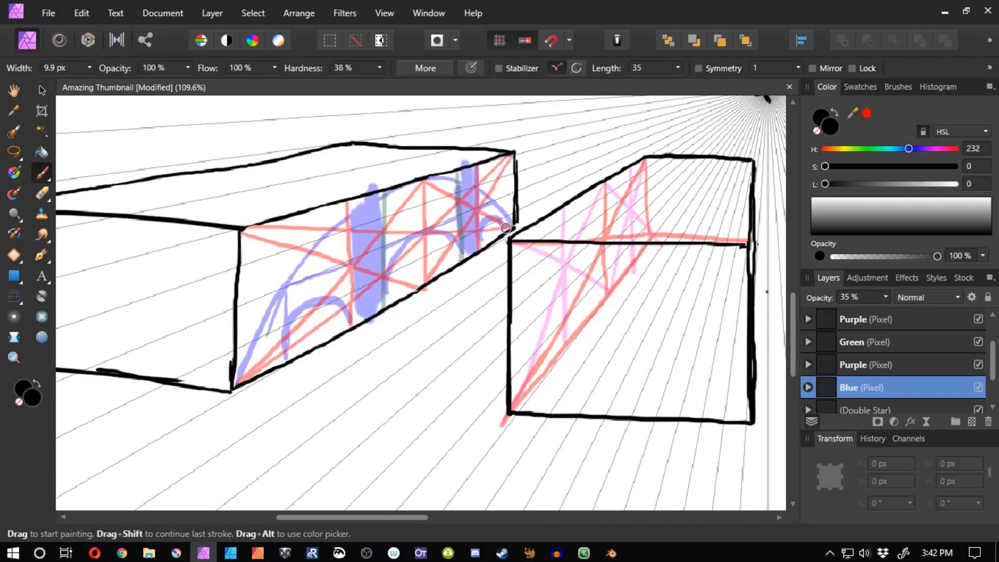
drag(276, 365, 235, 393)
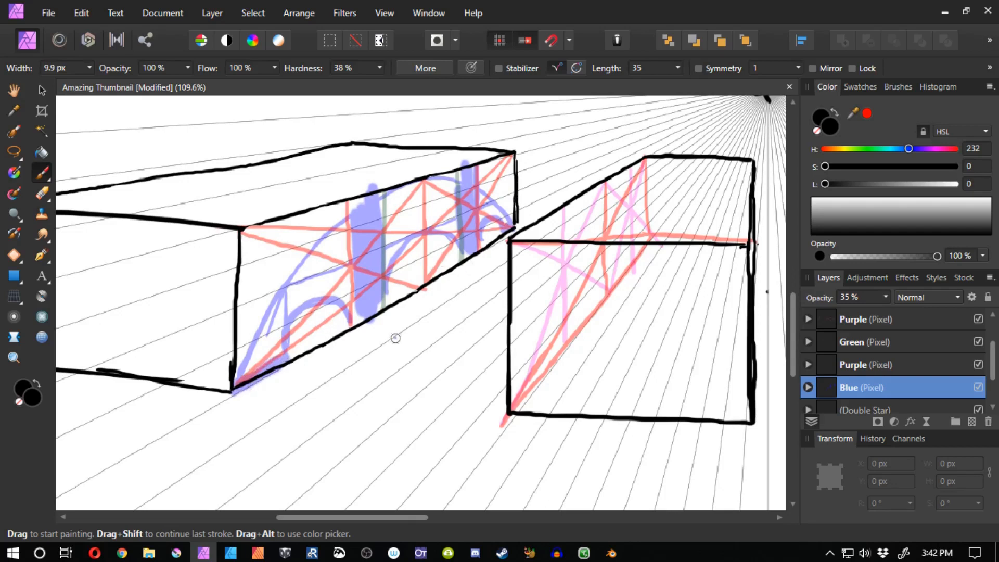
key(ctrl+z)
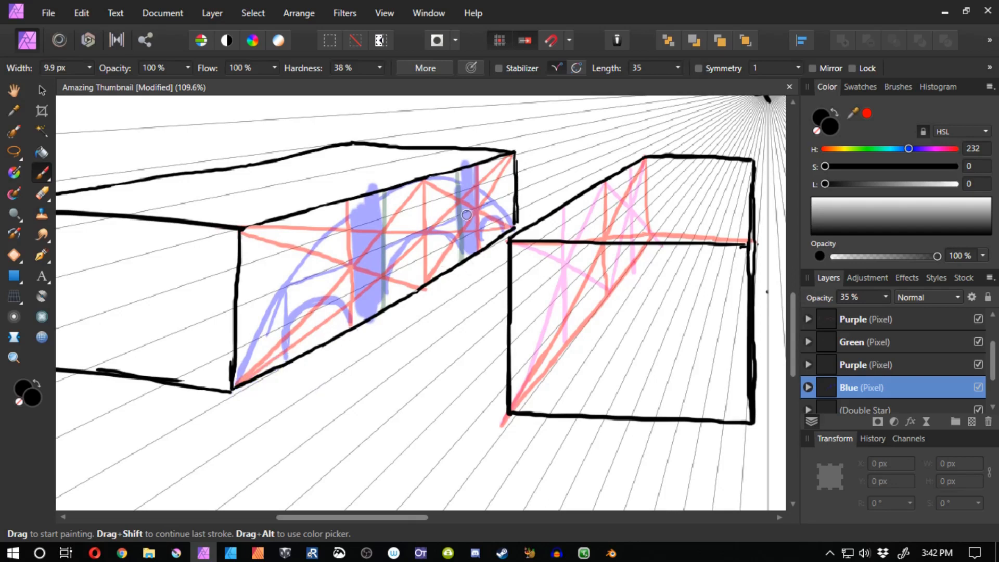
Raise the Green layer's opacity to 58% and mark the far end of the side face's base edge in green.
click(864, 338)
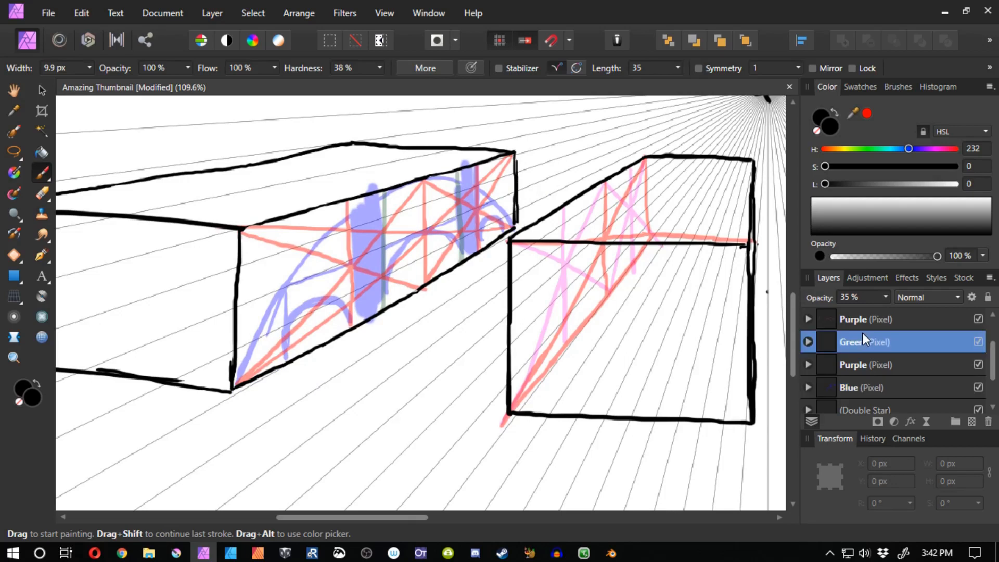
mouse_move(517, 227)
mouse_down()
mouse_move(501, 239)
mouse_move(524, 224)
mouse_up()
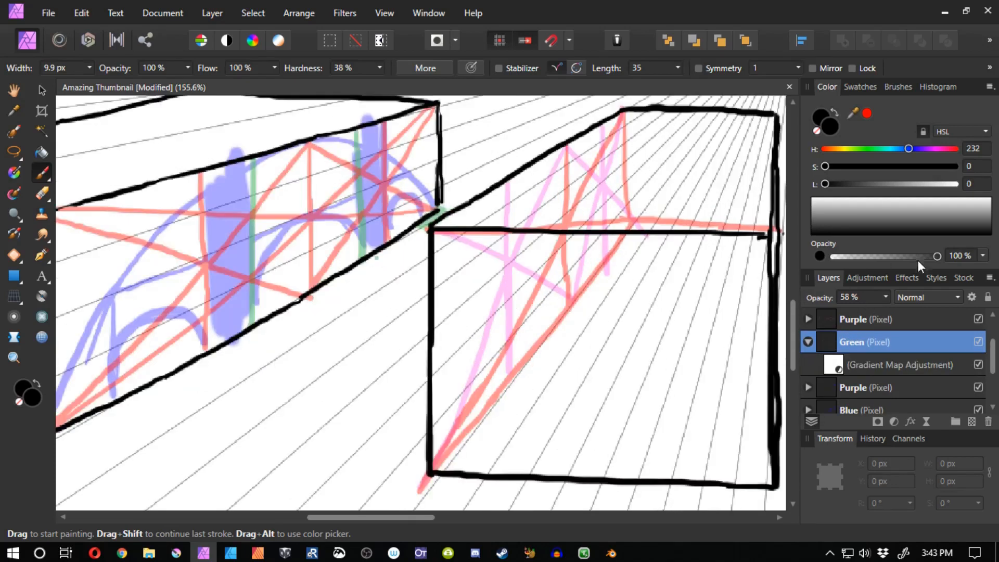
drag(454, 203, 419, 236)
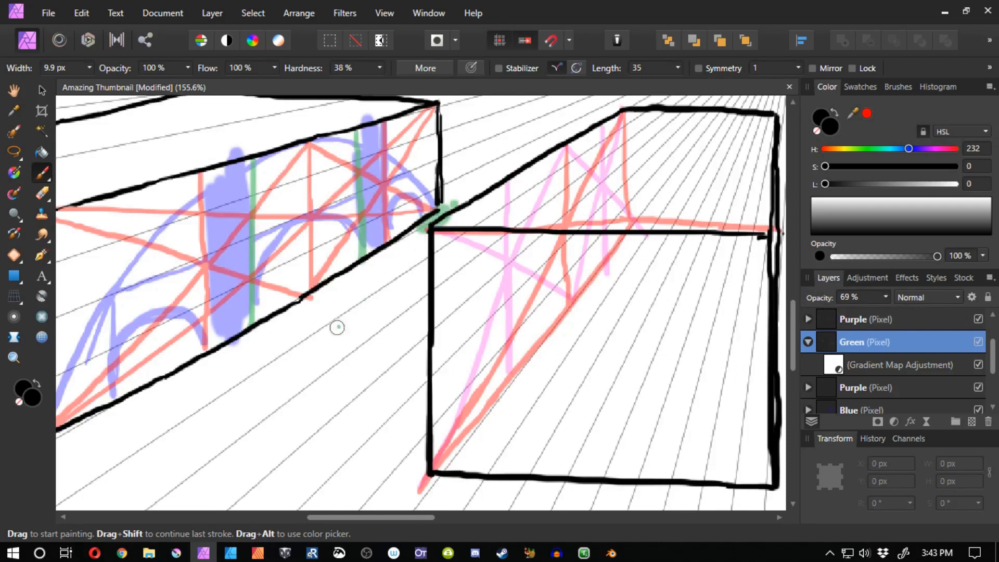
Try a green mark along the near end of the base edge, and undo the green marks at both ends.
key(space)
drag(378, 303, 572, 235)
mouse_move(343, 331)
mouse_down()
mouse_move(493, 279)
mouse_move(383, 332)
mouse_move(442, 305)
mouse_up()
mouse_move(503, 262)
mouse_down()
mouse_move(332, 358)
mouse_move(341, 354)
mouse_up()
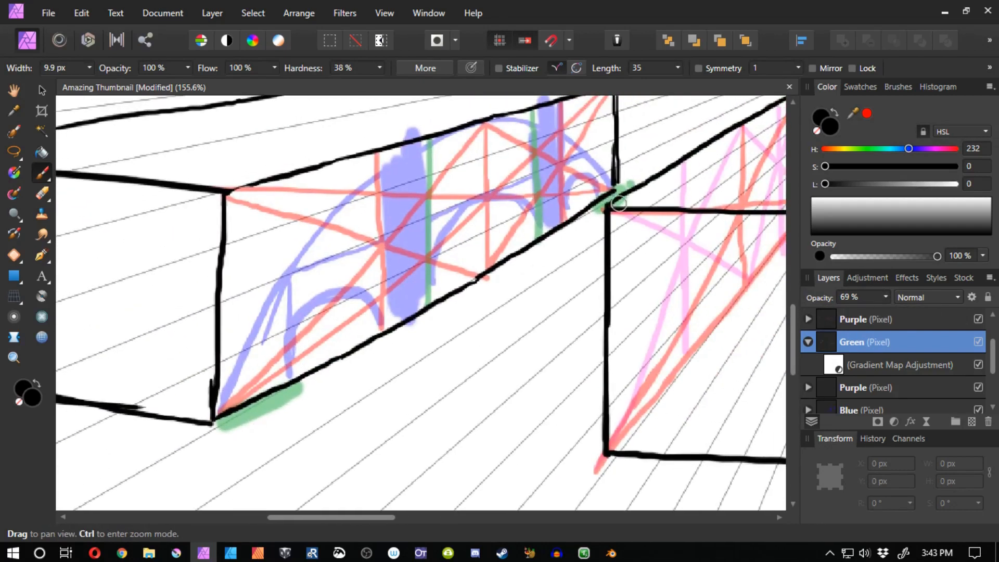
key(ctrl+z)
key(ctrl+z)
key(ctrl+z)
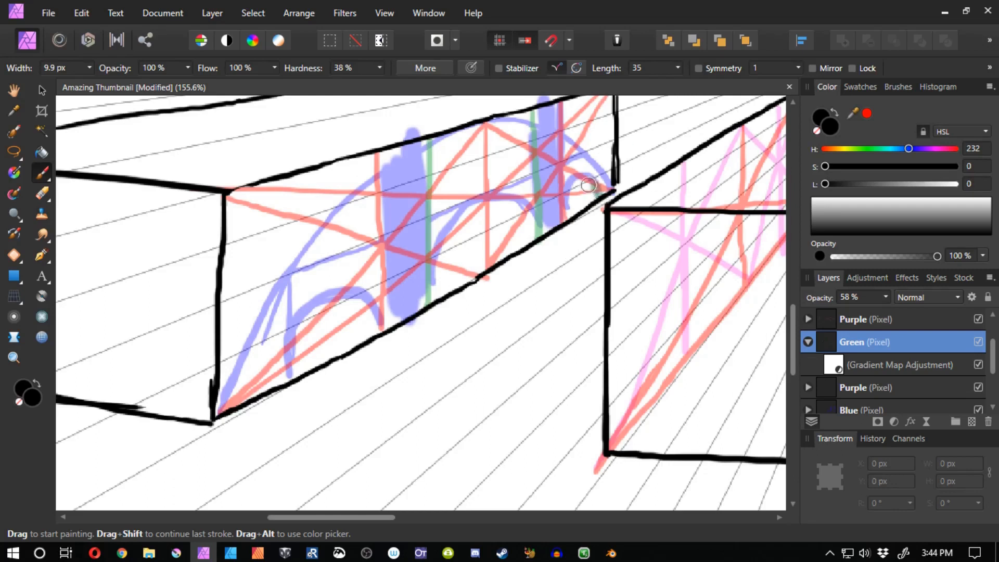
drag(569, 218, 597, 201)
key(ctrl+z)
Paint a test blob on the lower Purple layer in the empty area beneath the leftmost box.
scroll(844, 321, up, 2)
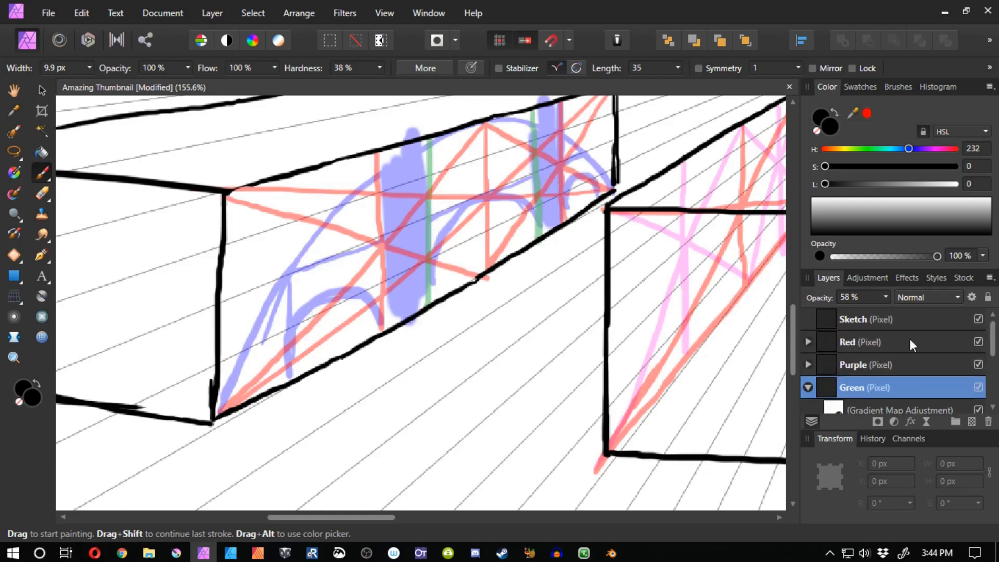
click(909, 341)
click(884, 364)
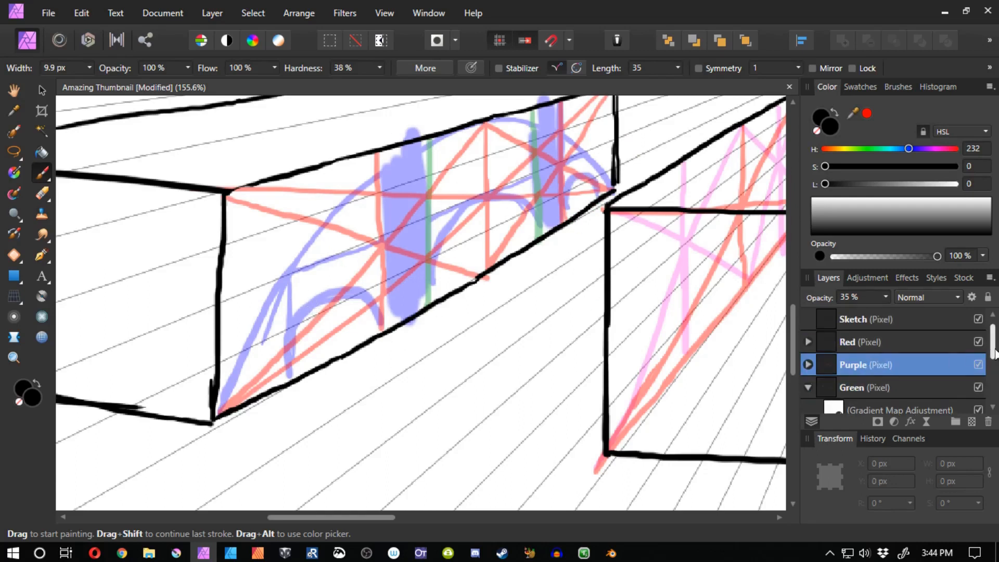
scroll(995, 354, down, 2)
click(808, 342)
click(833, 385)
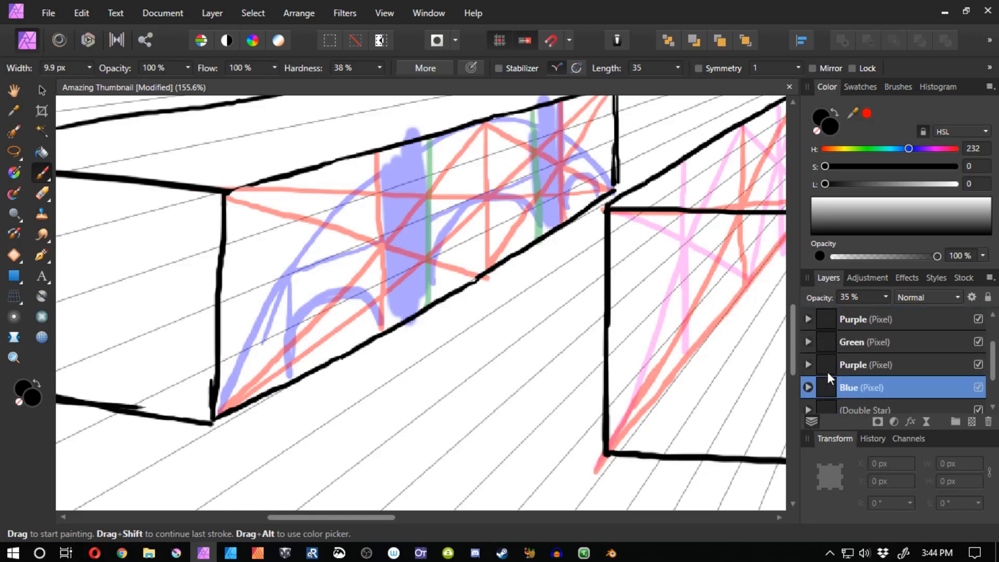
click(833, 364)
drag(513, 302, 515, 343)
Try a test blob on the upper Purple layer, then undo both test blobs and reselect the lower Purple layer.
click(853, 319)
drag(544, 377, 539, 360)
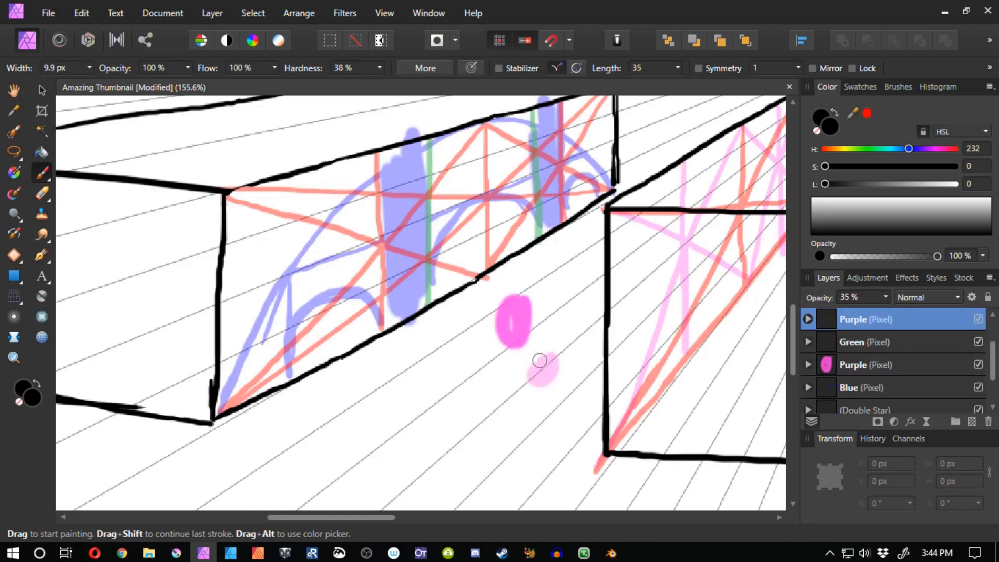
key(ctrl+z)
click(833, 366)
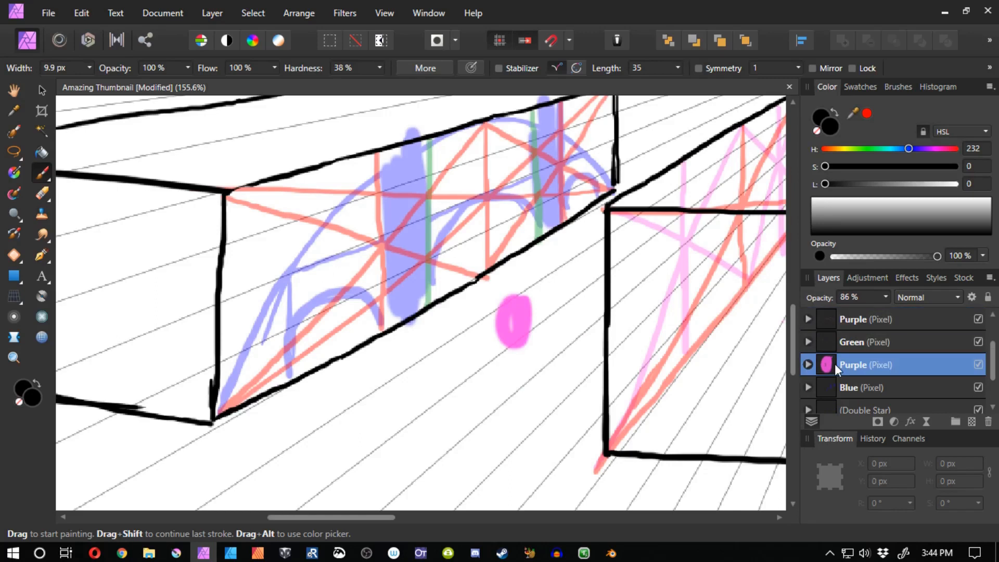
key(ctrl+z)
key(ctrl+shift+z)
key(ctrl+z)
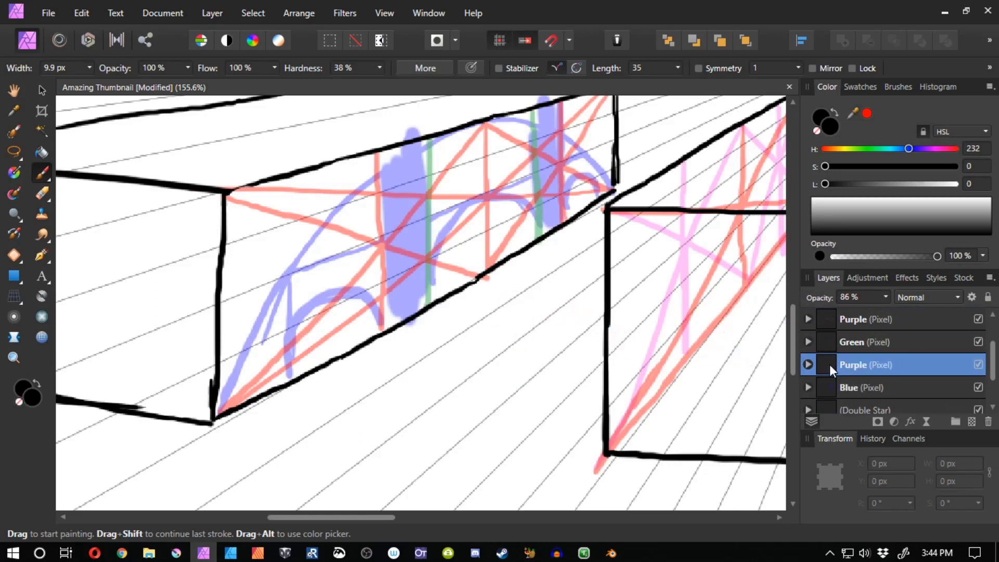
Recolour the lower Purple layer's gradient map stop to yellow with hue 68, saturation 100 and lightness 43, and reselect the layer.
click(808, 364)
double_click(832, 386)
click(463, 390)
click(528, 449)
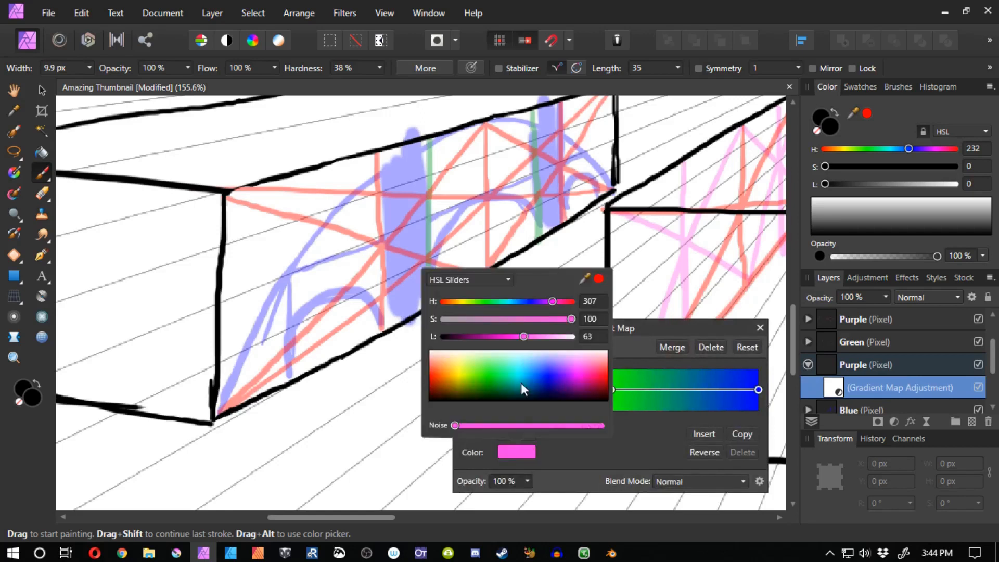
drag(521, 383, 463, 380)
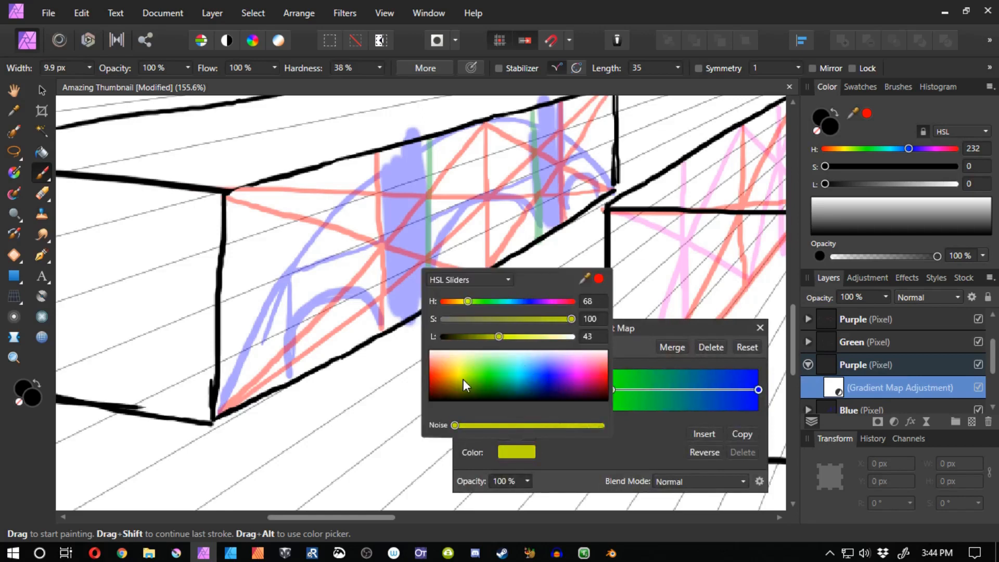
click(760, 328)
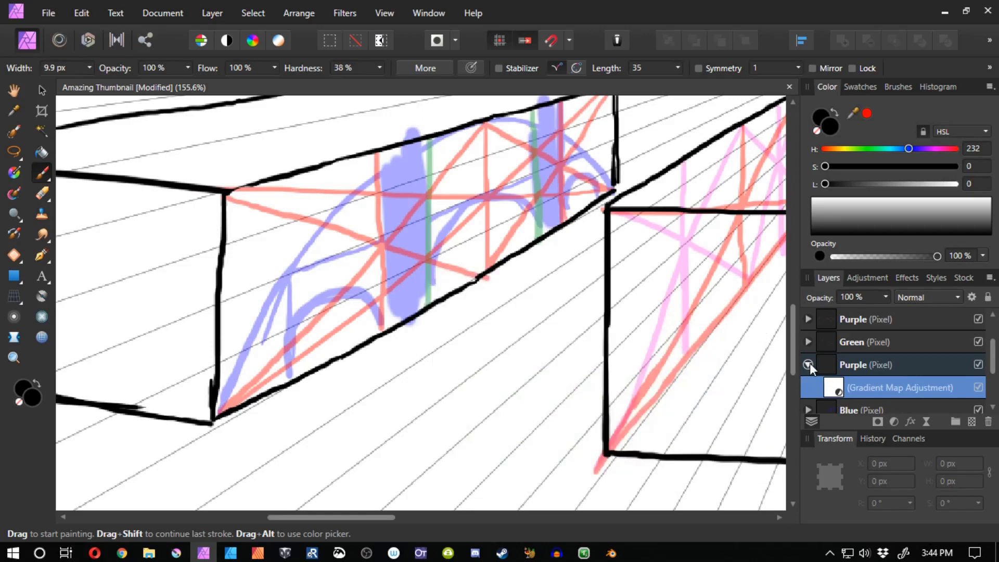
click(808, 365)
click(866, 366)
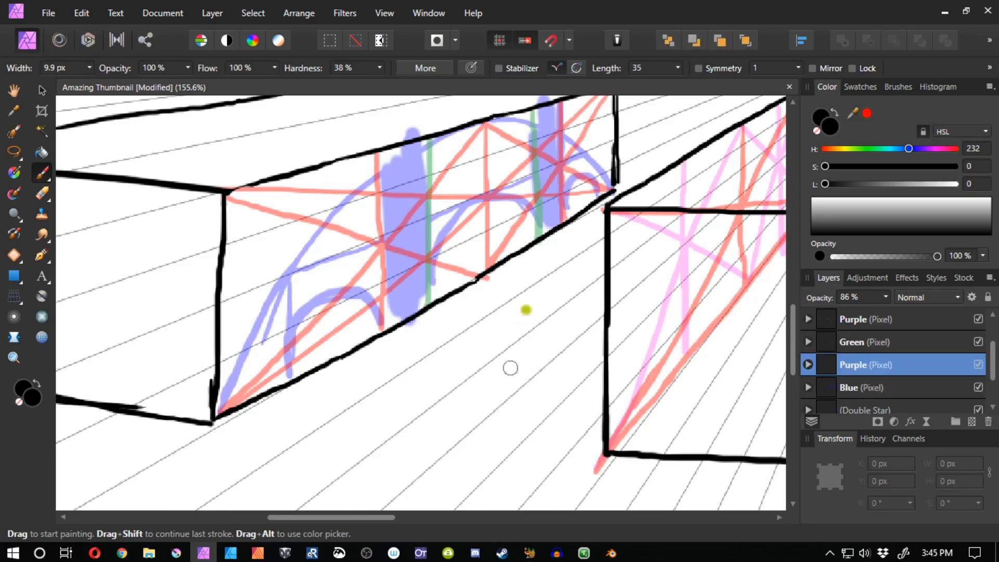
Try yellow test strokes beside the leftmost box and along its near red vertical, and undo them.
drag(510, 367, 461, 351)
key(ctrl+z)
drag(529, 249, 469, 285)
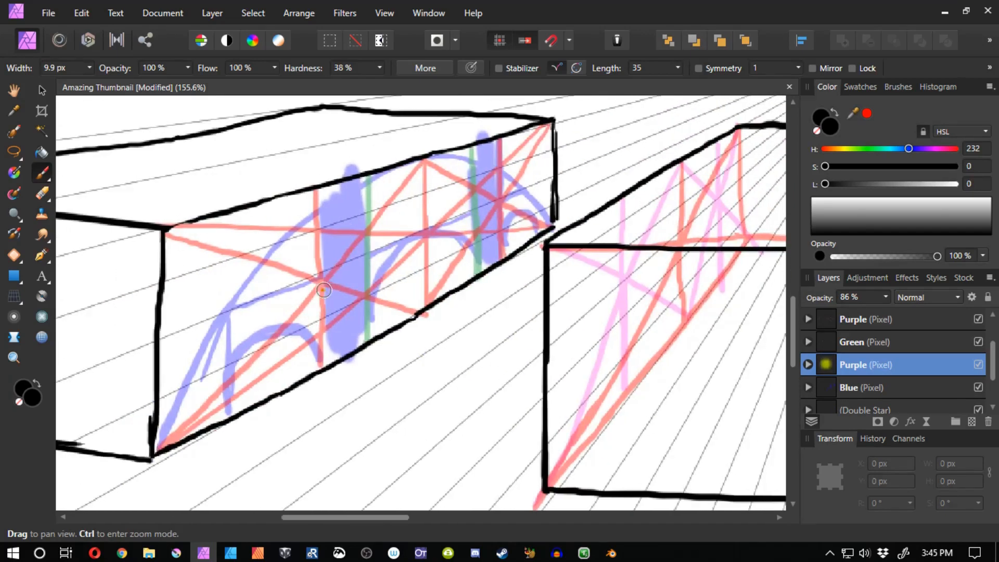
drag(321, 290, 326, 346)
key(ctrl+z)
Darken the yellow first stop of the lower Purple layer's gradient map to olive, and reselect the layer.
click(808, 364)
click(834, 387)
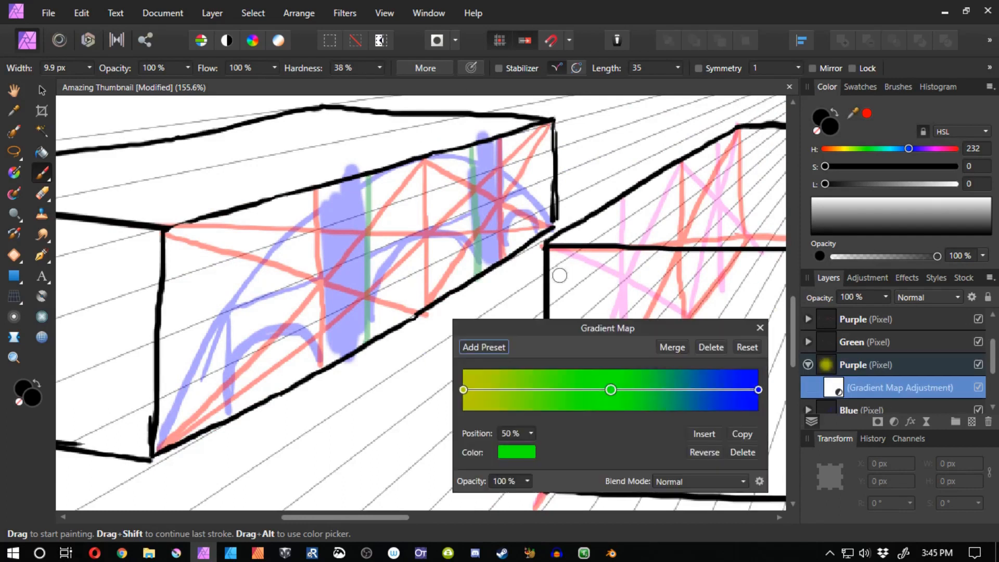
click(463, 389)
click(516, 452)
click(479, 335)
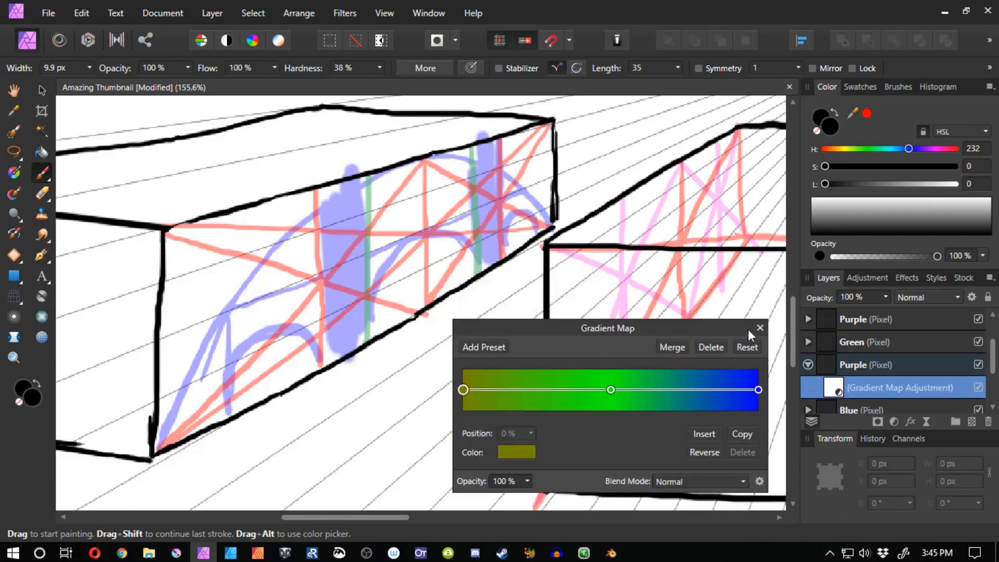
click(759, 327)
click(874, 364)
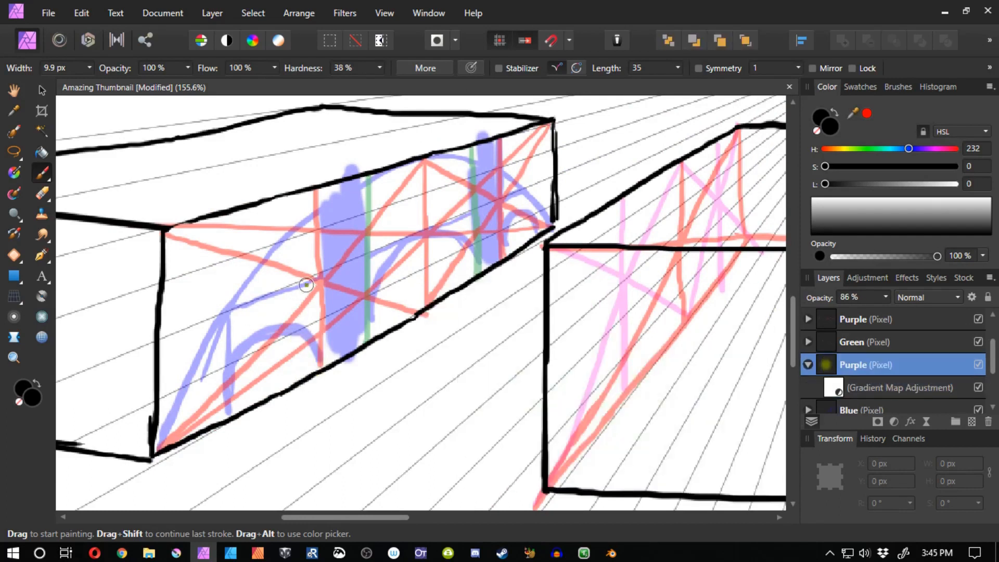
click(808, 365)
Draw the near arch block's inner vertical down to the base edge and its top edge out to the blue arch.
drag(322, 278, 325, 355)
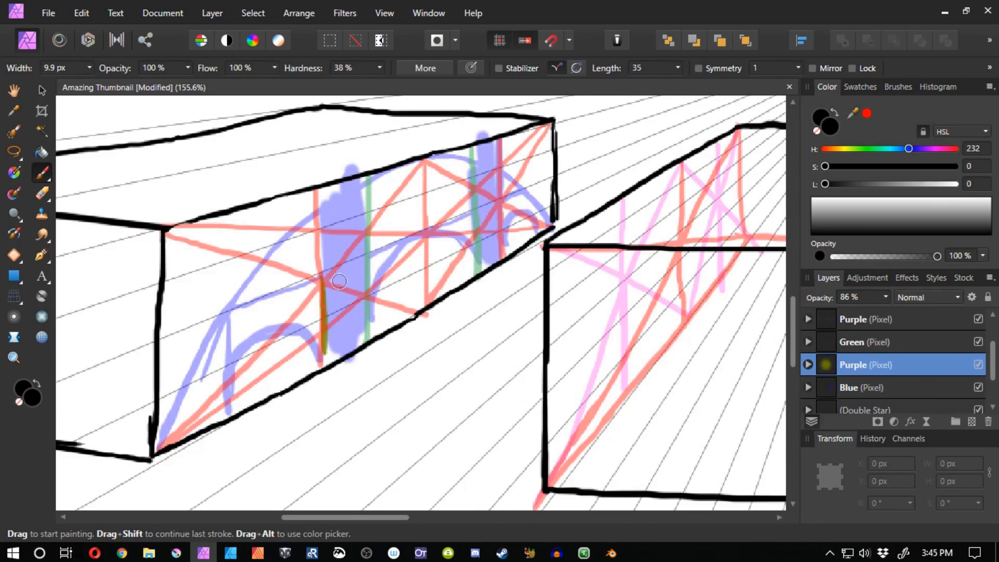
key(ctrl+z)
drag(323, 283, 324, 365)
drag(322, 275, 227, 313)
Extend the near block's top edge in perspective to the face's far end, and erase the stretch between the two end blocks.
drag(315, 278, 507, 198)
key(ctrl+z)
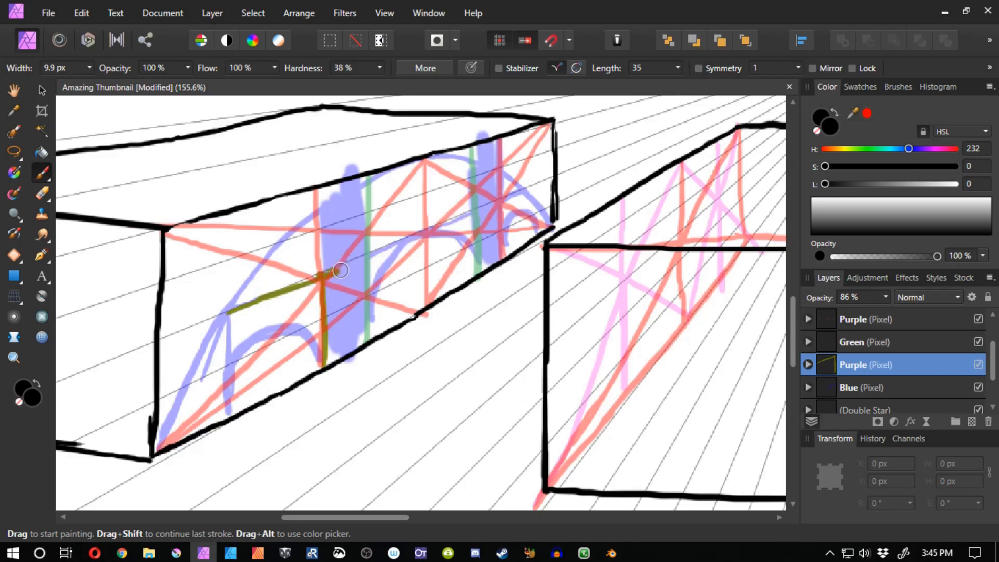
drag(340, 270, 549, 186)
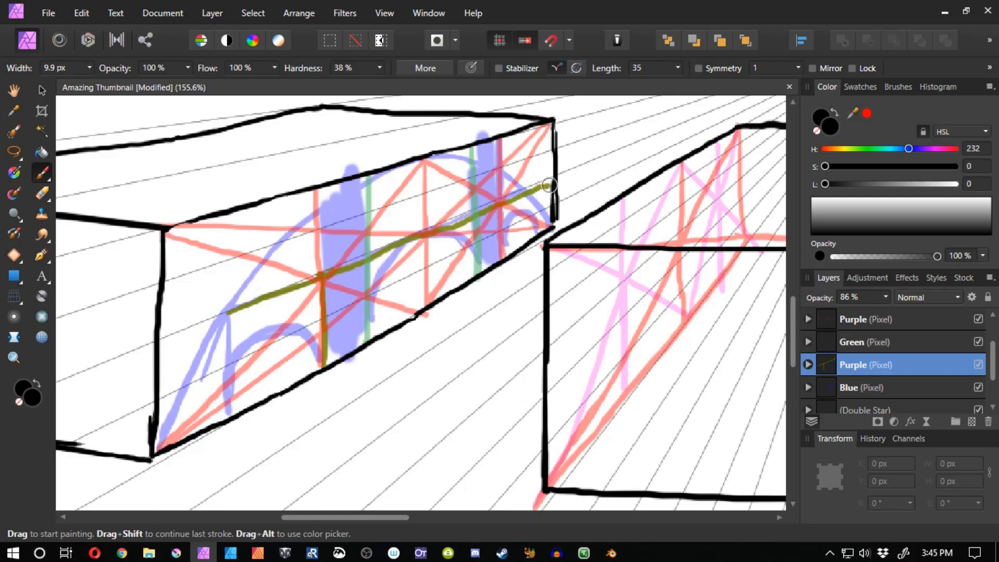
key(e)
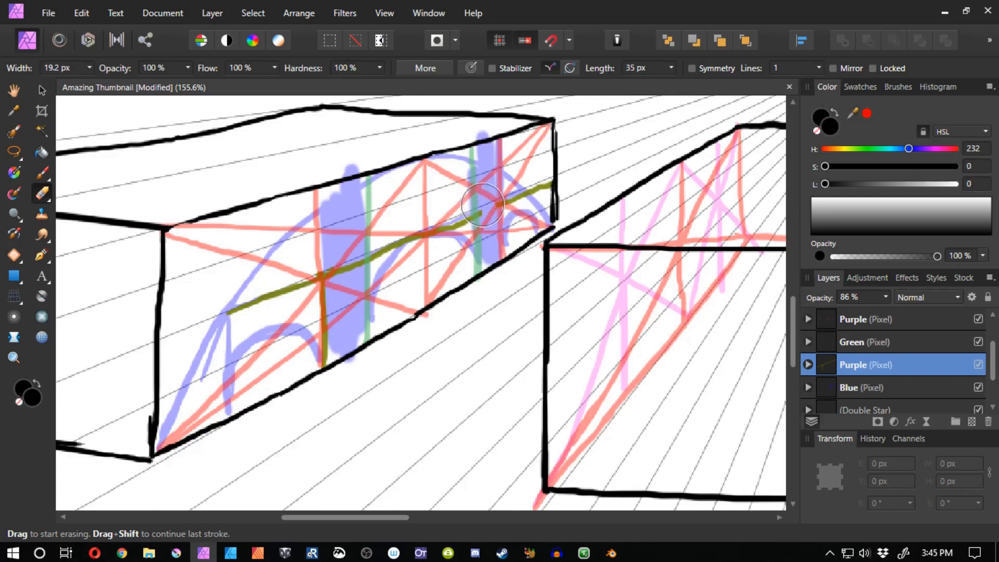
mouse_move(483, 204)
mouse_down()
mouse_move(429, 221)
mouse_move(371, 268)
mouse_move(336, 279)
mouse_up()
Close the near arch block with its outer vertical and a yellow line along the base edge.
key(b)
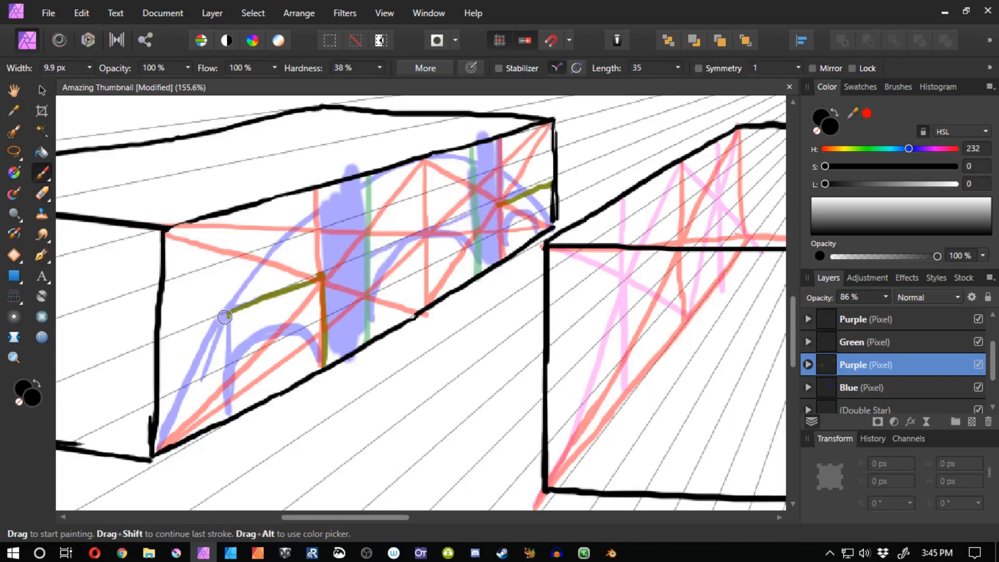
drag(225, 315, 232, 414)
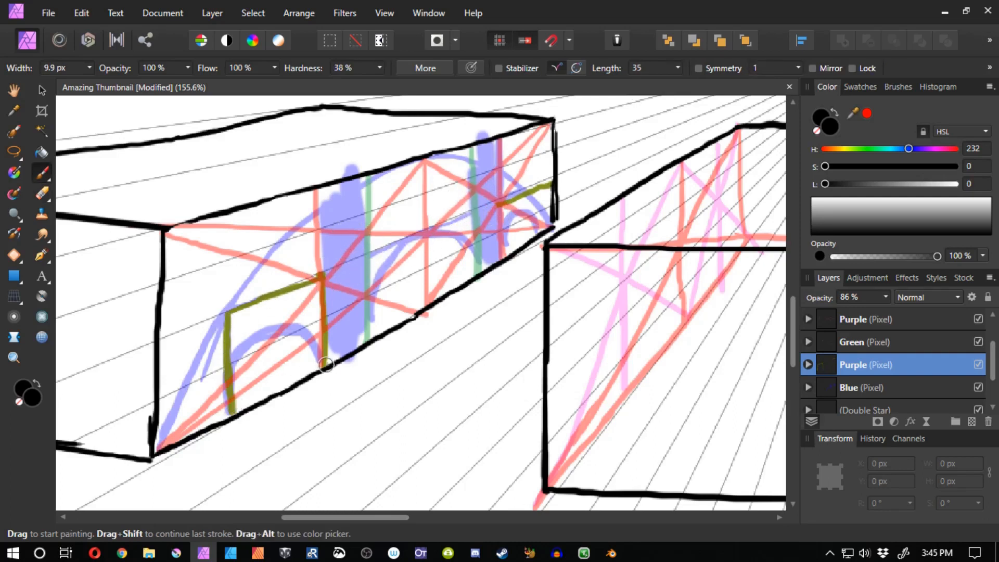
drag(326, 364, 231, 411)
Outline the far arch block with two verticals and a base line, and erase the top line beyond its outer vertical.
drag(499, 205, 503, 258)
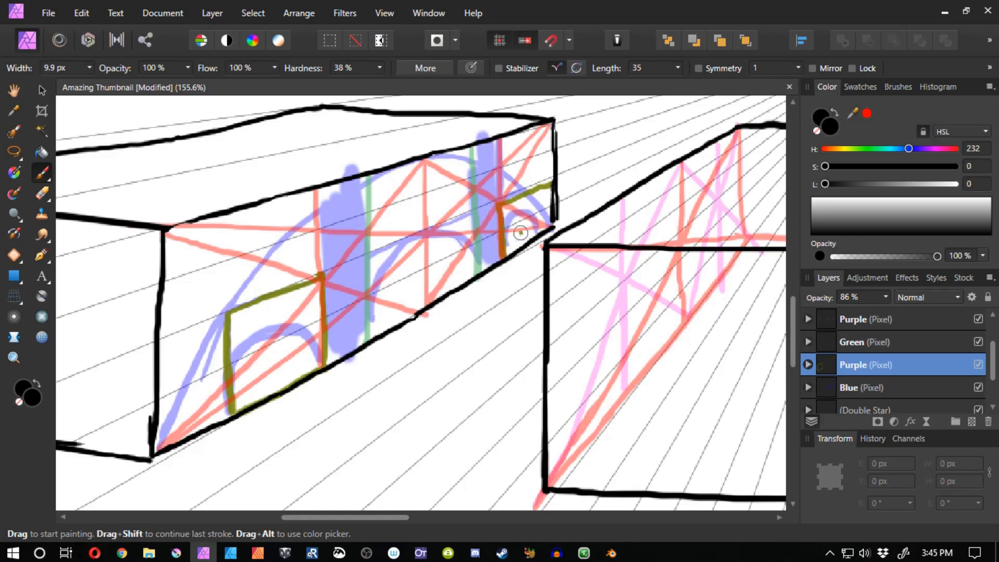
drag(553, 224, 505, 256)
drag(525, 194, 530, 248)
key(e)
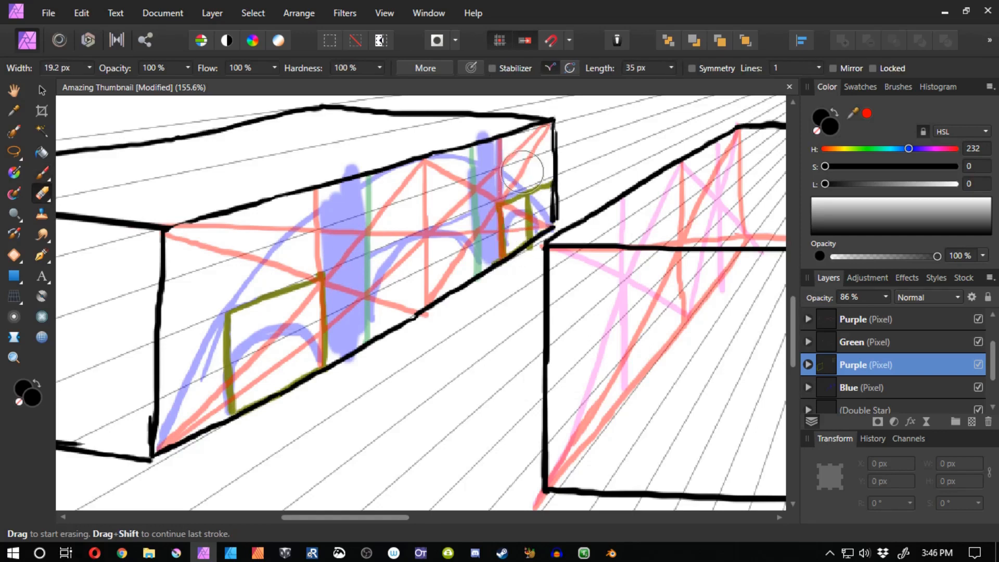
mouse_move(522, 172)
mouse_down()
mouse_move(546, 181)
mouse_move(537, 189)
mouse_move(527, 170)
mouse_up()
key(b)
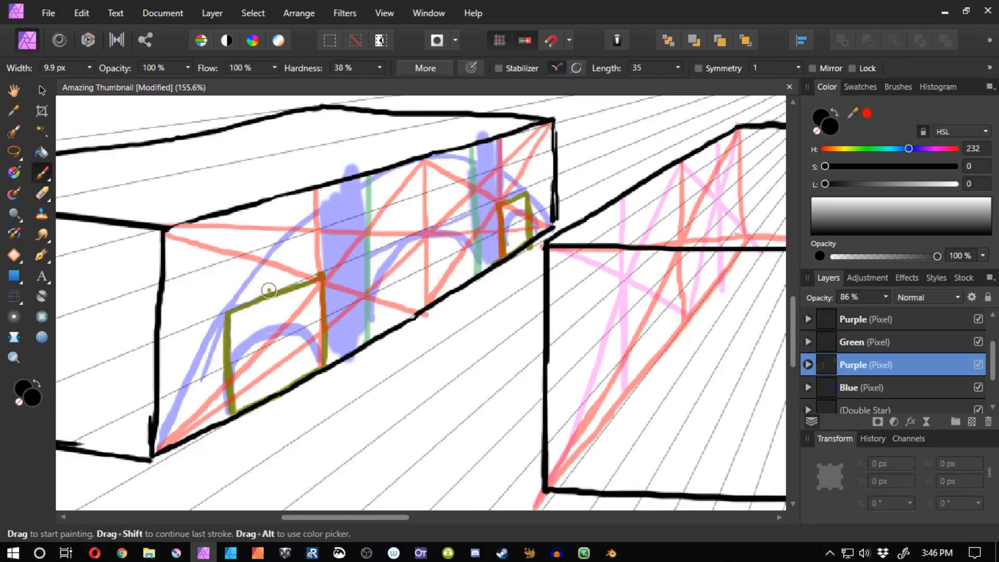
Cross both end blocks with corner-to-corner diagonals, using a 5.2 px brush.
drag(320, 276, 236, 408)
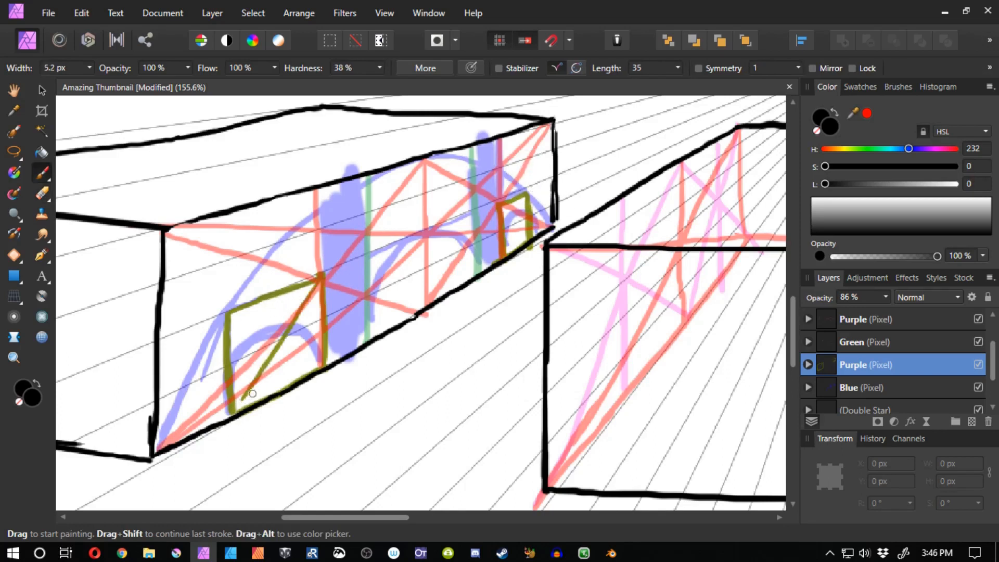
drag(228, 314, 323, 367)
drag(503, 211, 528, 243)
key(ctrl+z)
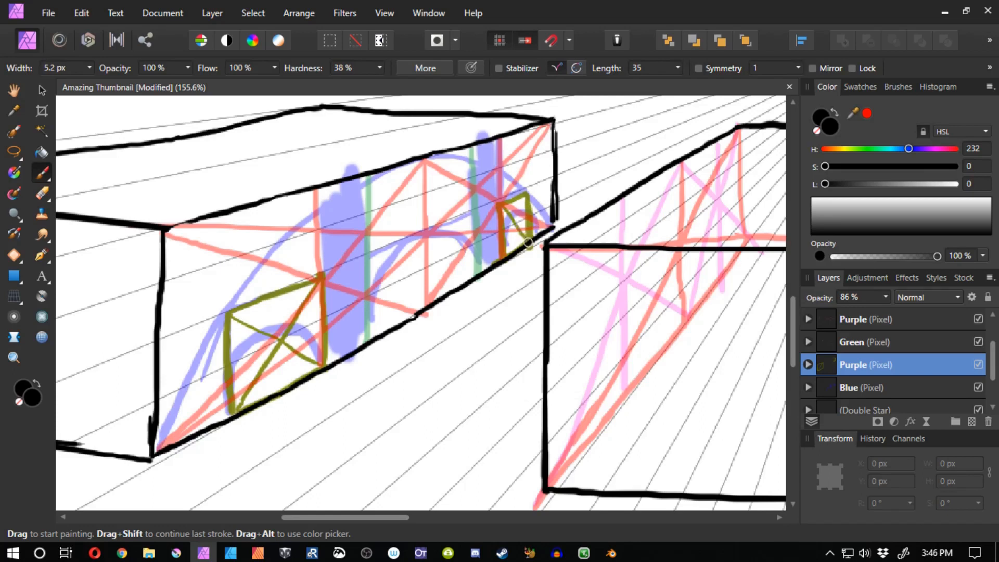
mouse_move(526, 199)
mouse_down()
mouse_move(516, 224)
mouse_move(502, 210)
mouse_move(528, 219)
mouse_move(501, 234)
mouse_move(528, 199)
mouse_move(521, 245)
mouse_up()
Draw centre lines through the crossing of the near block's diagonals.
key(space)
mouse_move(278, 313)
mouse_down()
mouse_move(467, 256)
mouse_move(471, 331)
mouse_up()
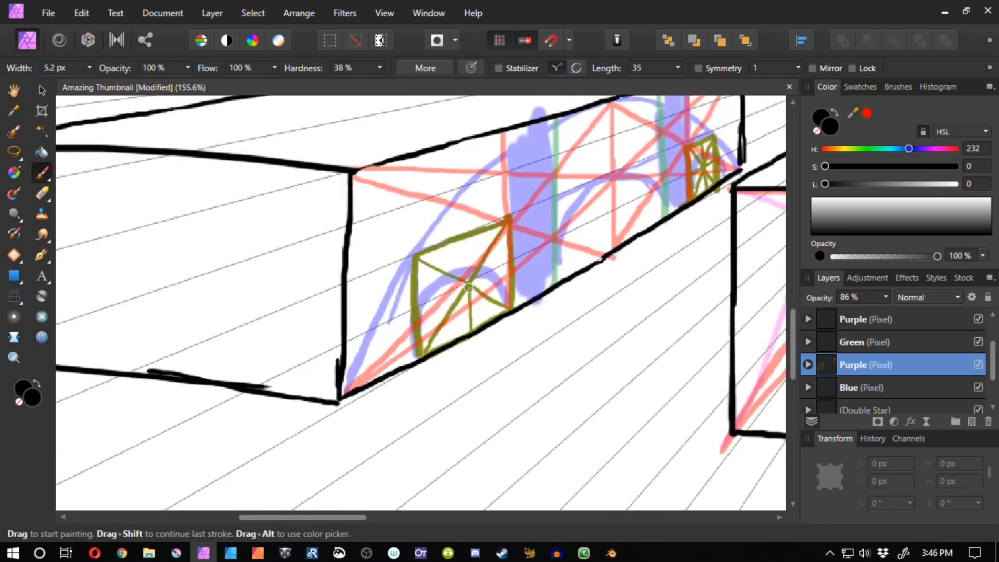
key(ctrl+z)
mouse_move(468, 284)
mouse_down()
mouse_move(465, 236)
mouse_move(412, 310)
mouse_move(508, 265)
mouse_up()
key(space)
drag(415, 298, 308, 321)
Connect the midpoints of the near block's four sides with diagonal lines to form a diamond.
mouse_move(354, 257)
mouse_down()
mouse_move(401, 289)
mouse_move(329, 294)
mouse_move(310, 327)
mouse_up()
key(ctrl+z)
key(ctrl+z)
drag(311, 326, 364, 354)
key(ctrl+z)
drag(399, 289, 363, 355)
key(space)
drag(378, 341, 407, 333)
Try rounded yellow guide curves inside the near block's grid, and undo them.
drag(429, 278, 348, 289)
drag(378, 253, 348, 306)
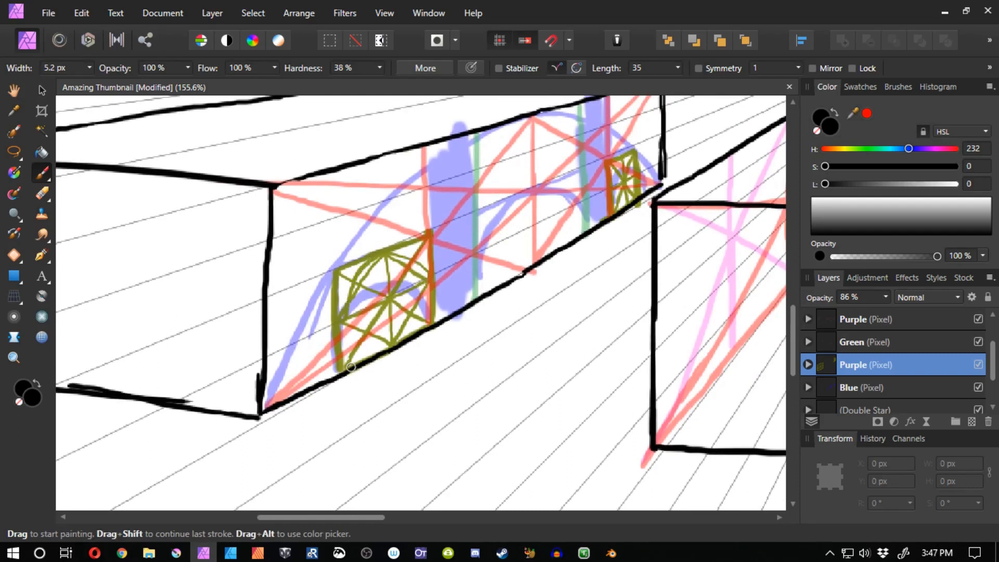
mouse_move(348, 366)
mouse_down()
mouse_move(367, 310)
mouse_move(433, 318)
mouse_up()
key(ctrl+z)
key(ctrl+z)
key(ctrl+z)
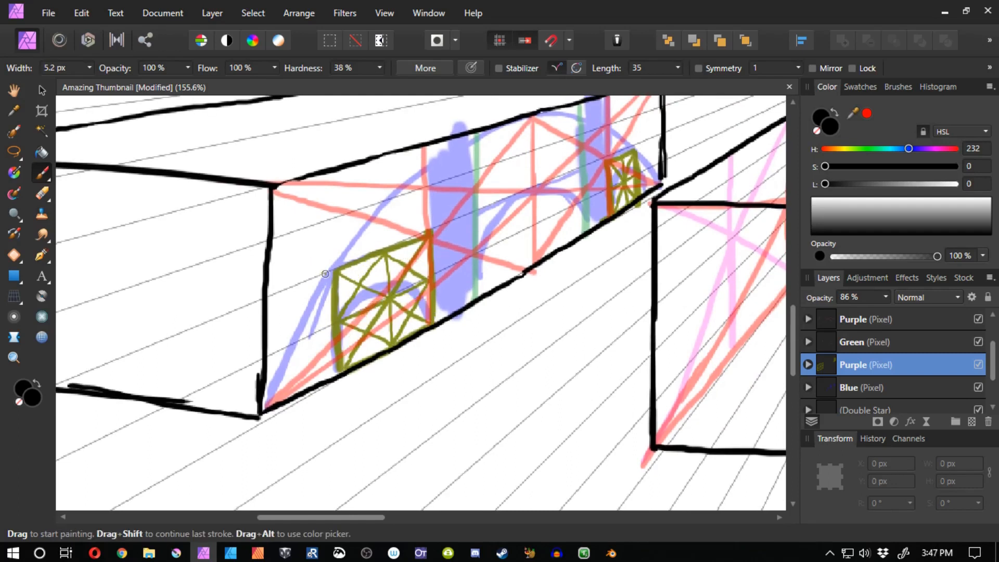
Draw a small black arch in the lower half of both the near and far blocks on the Sketch layer.
scroll(977, 333, up, 2)
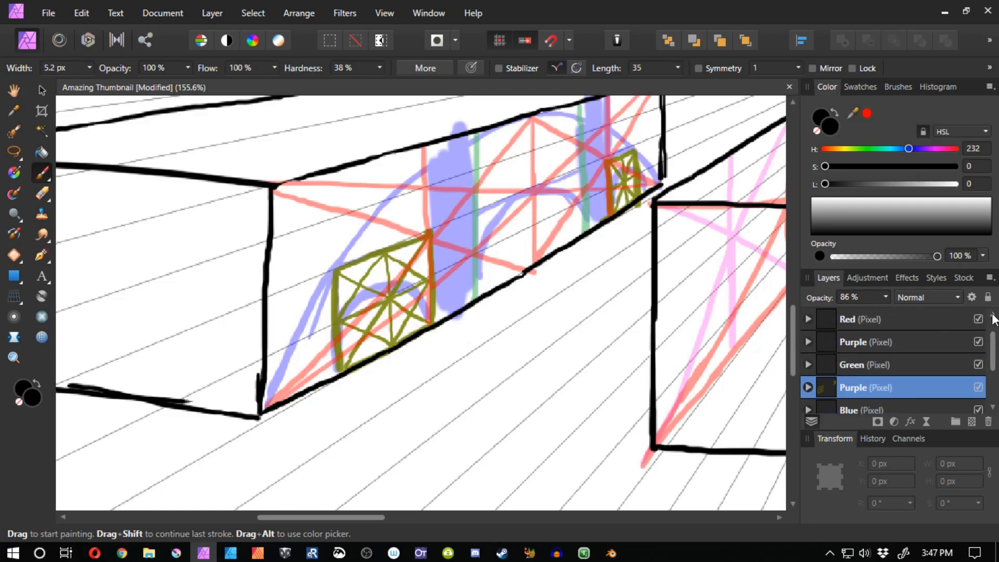
click(887, 319)
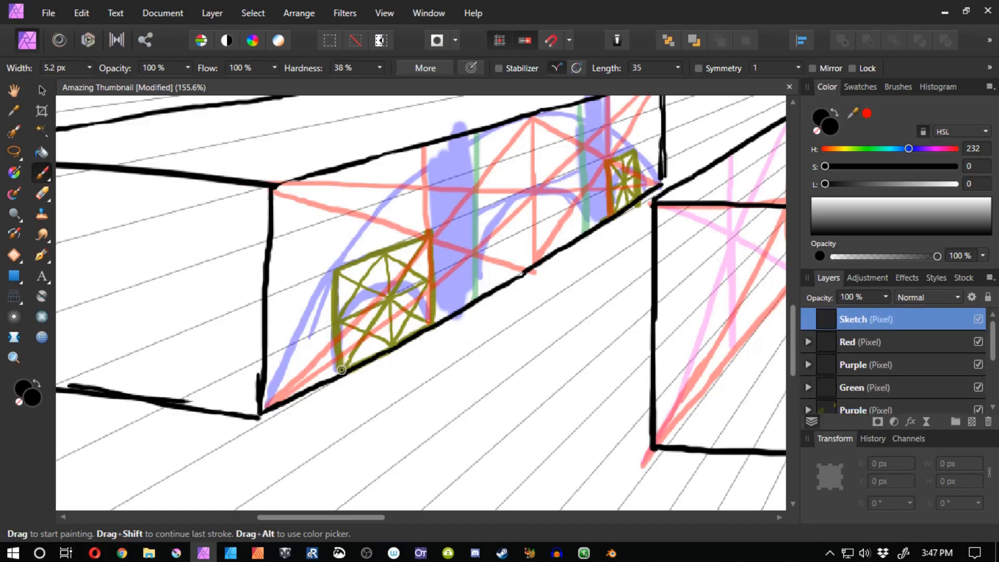
mouse_move(341, 370)
mouse_down()
mouse_move(371, 309)
mouse_move(343, 372)
mouse_up()
key(ctrl+z)
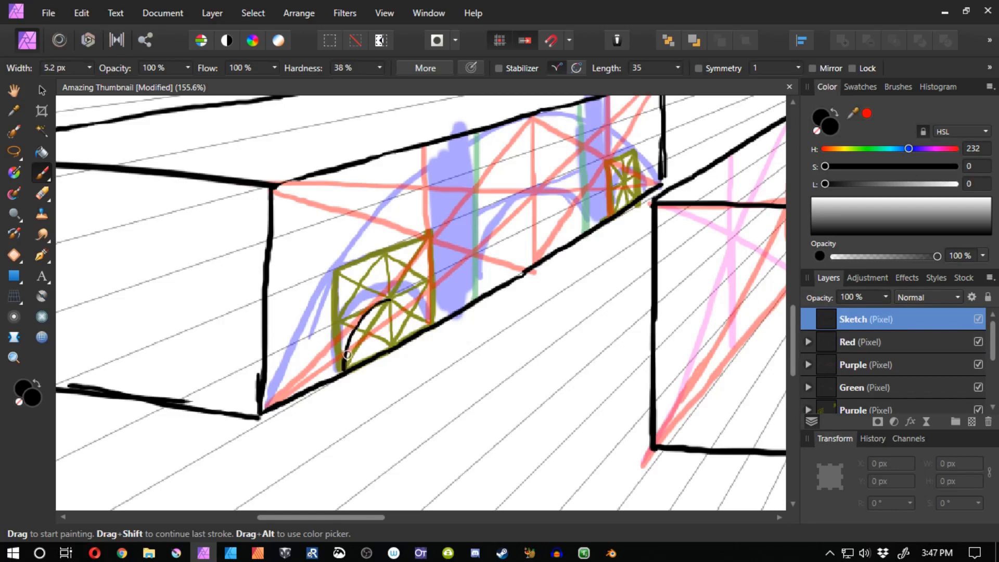
drag(414, 309, 237, 283)
mouse_move(218, 273)
mouse_down()
mouse_move(237, 283)
mouse_move(209, 275)
mouse_move(228, 272)
mouse_move(255, 303)
mouse_up()
mouse_move(306, 291)
mouse_down()
mouse_move(289, 348)
mouse_move(245, 339)
mouse_up()
mouse_move(387, 213)
mouse_down()
mouse_move(378, 230)
mouse_move(388, 210)
mouse_move(403, 224)
mouse_up()
drag(287, 265, 397, 259)
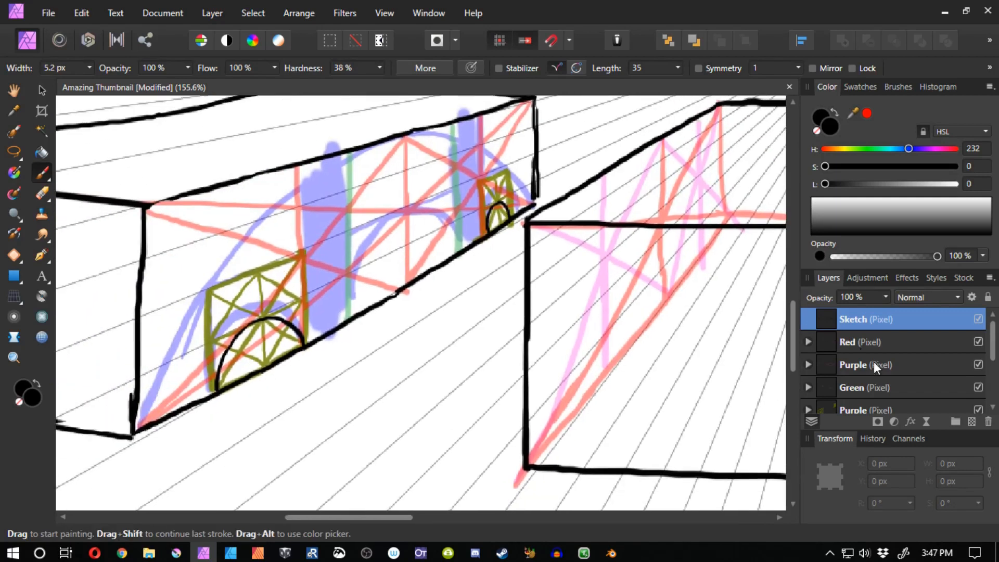
Rename the lower Purple layer as Yellow.
scroll(872, 406, down, 1)
double_click(860, 387)
click(859, 385)
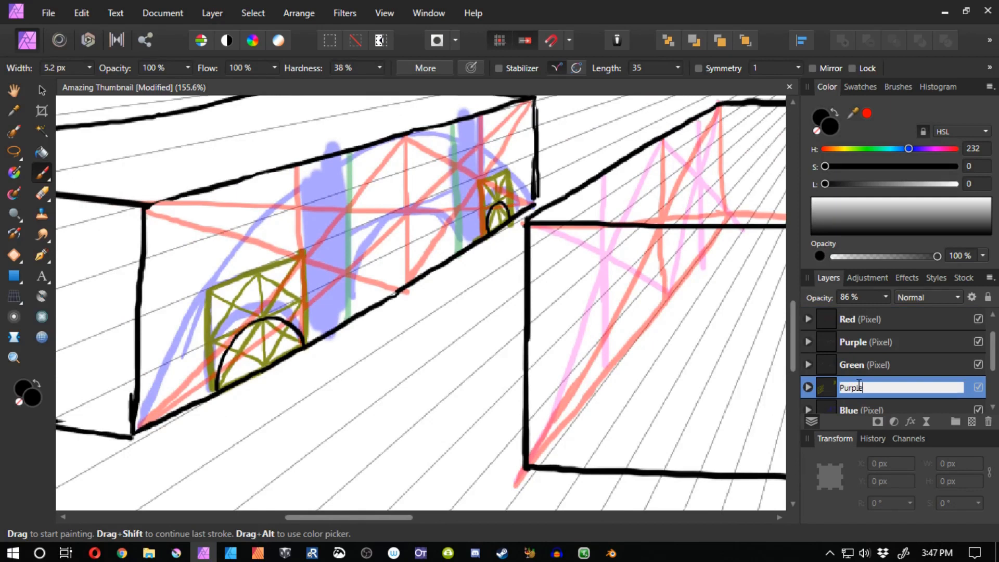
key(ctrl+a)
text(Yellow)
key(Return)
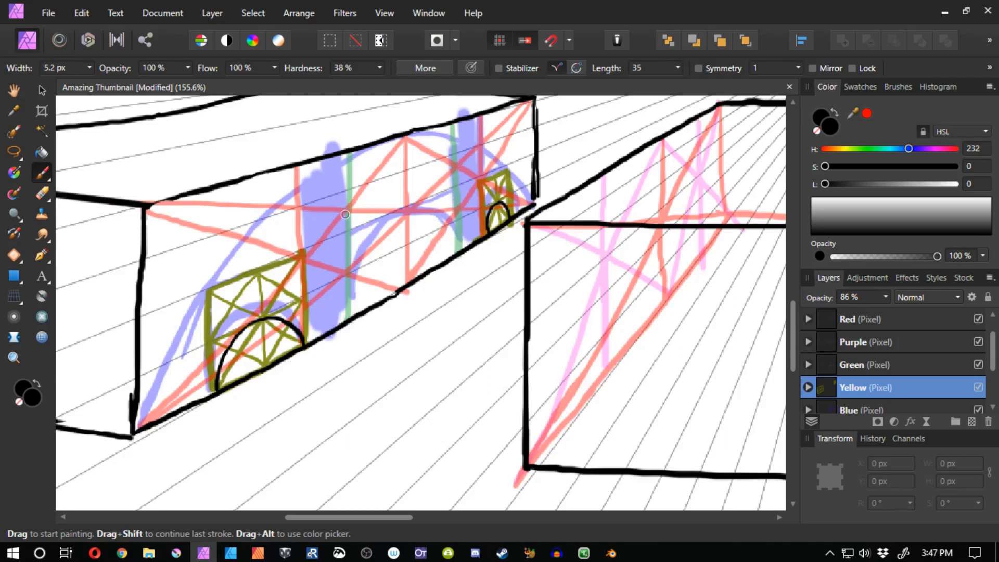
Outline the middle block between the two green verticals on the Yellow layer, and cross it with diagonals.
drag(346, 210, 349, 318)
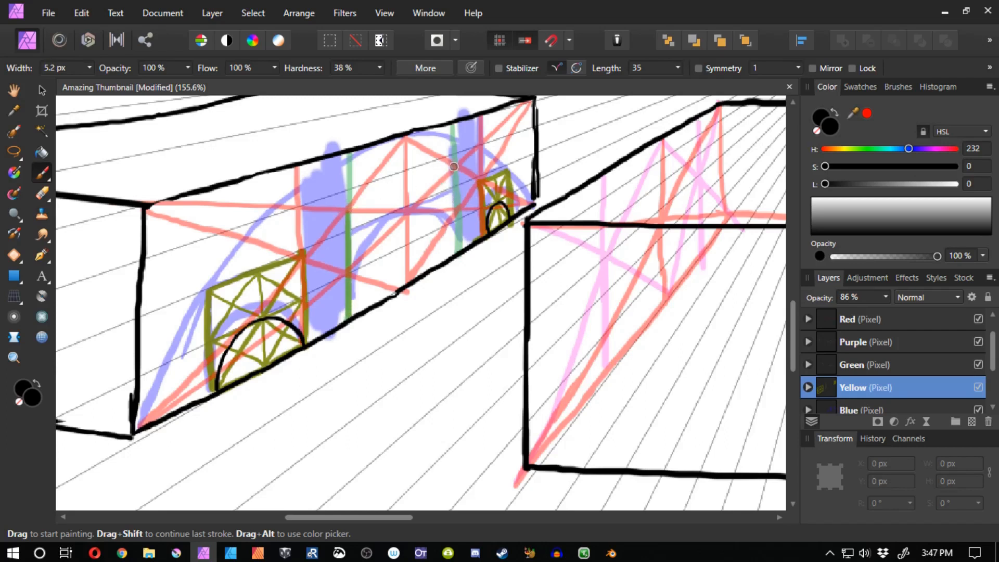
mouse_move(456, 165)
mouse_down()
mouse_move(351, 211)
mouse_move(418, 182)
mouse_move(458, 248)
mouse_move(456, 232)
mouse_up()
key(ctrl+z)
drag(453, 169, 456, 249)
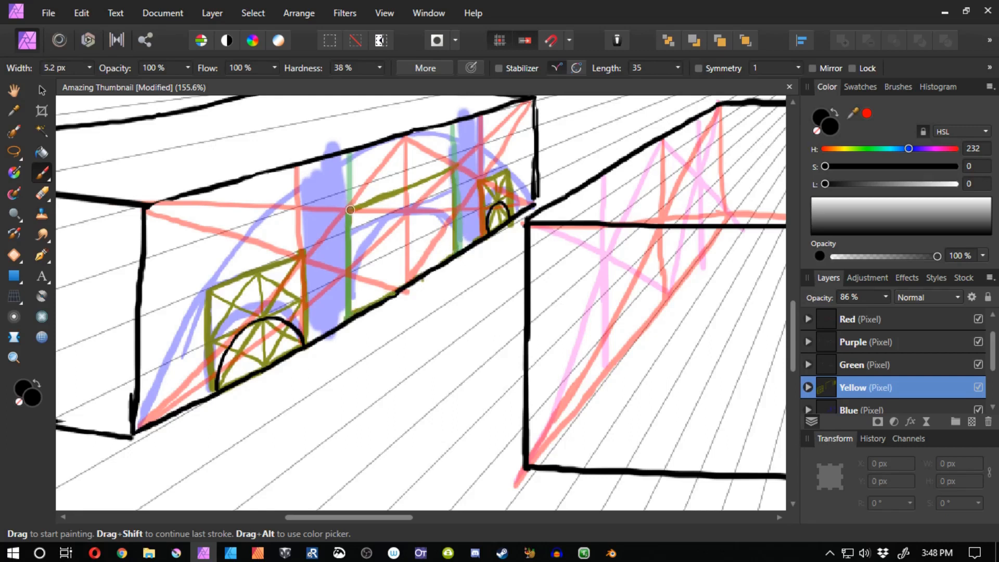
drag(348, 213, 433, 248)
drag(457, 165, 367, 304)
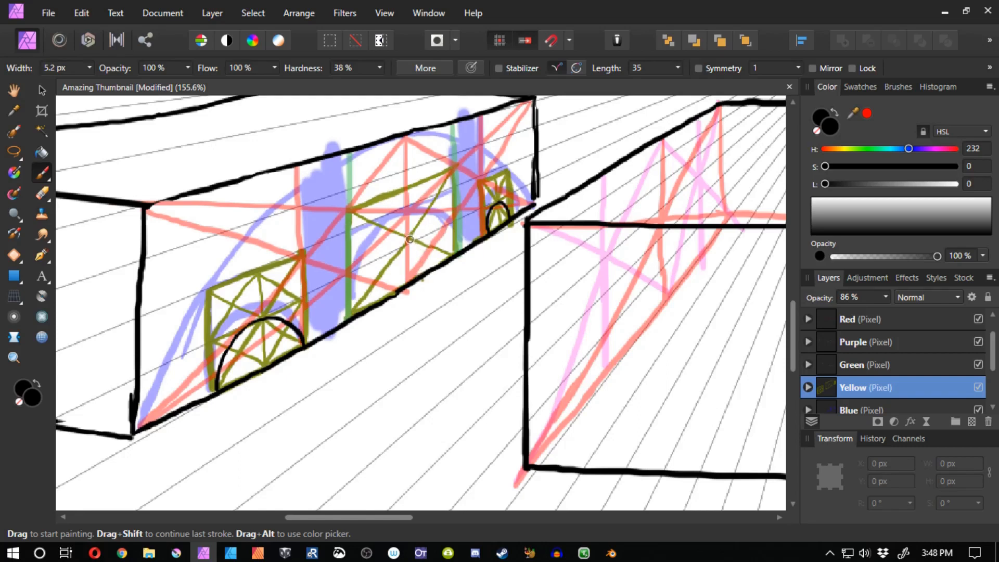
Subdivide the middle block with a centre vertical, a midline and diagonals joining the side midpoints.
drag(409, 238, 410, 285)
key(ctrl+z)
mouse_move(409, 189)
mouse_down()
mouse_move(410, 247)
mouse_move(353, 267)
mouse_up()
mouse_move(411, 236)
mouse_down()
mouse_move(478, 203)
mouse_move(407, 239)
mouse_move(452, 216)
mouse_move(408, 190)
mouse_move(440, 197)
mouse_move(451, 220)
mouse_up()
key(ctrl+z)
key(ctrl+z)
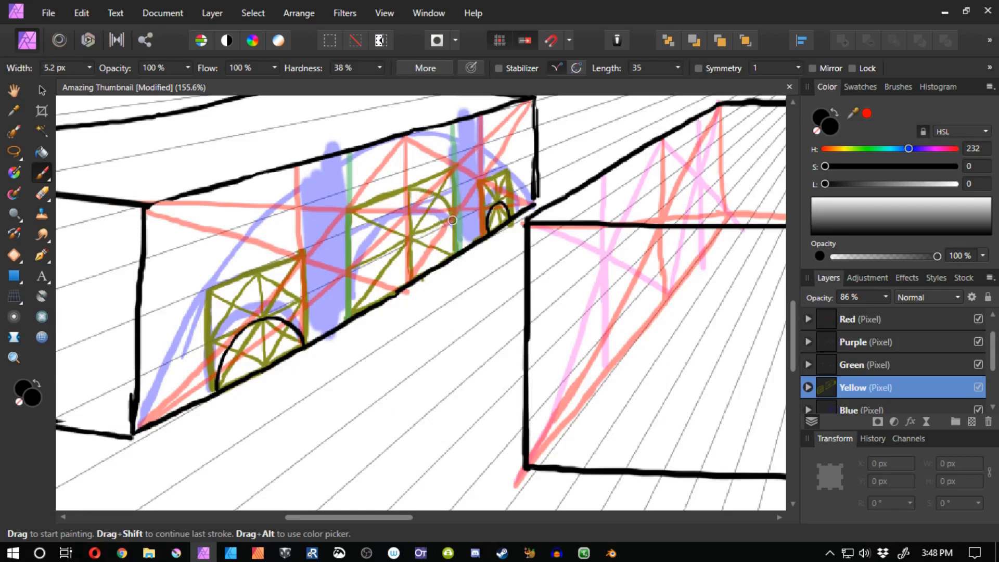
Sketch a rounded yellow guide curve through the side midpoints of the middle block.
mouse_move(406, 190)
mouse_down()
mouse_move(350, 266)
mouse_move(371, 223)
mouse_up()
drag(351, 264, 365, 307)
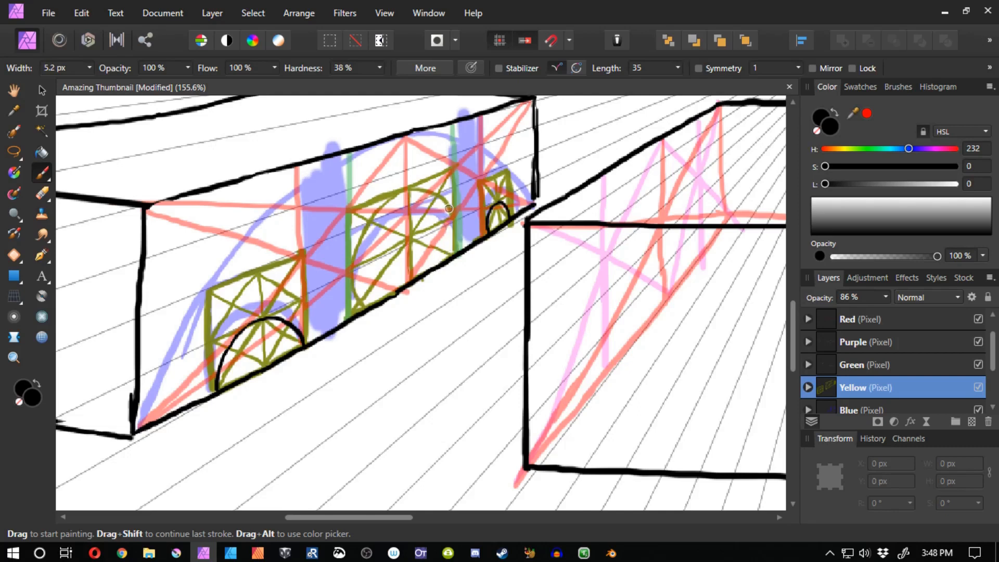
drag(424, 290, 379, 305)
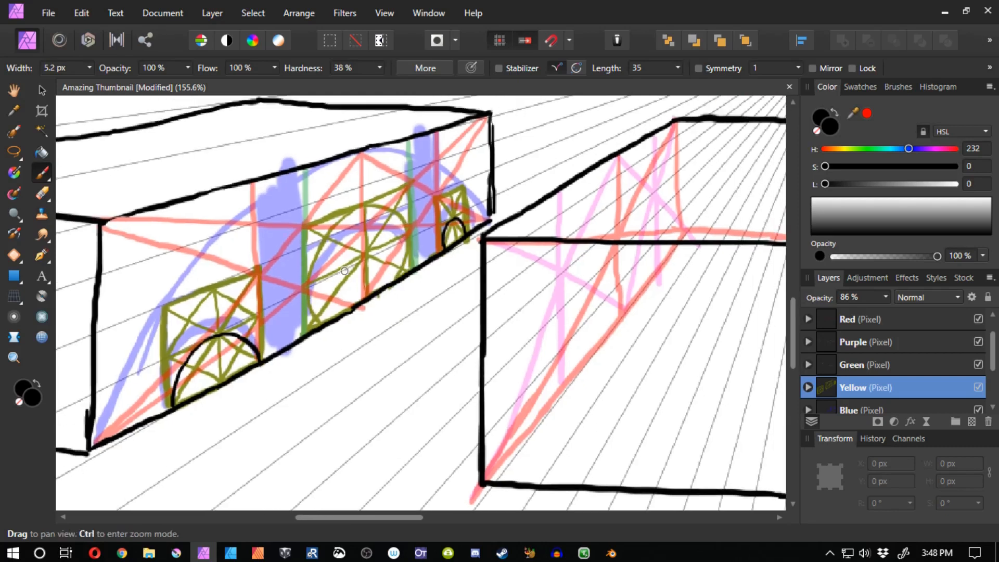
mouse_move(310, 305)
mouse_down()
mouse_move(335, 319)
mouse_move(326, 320)
mouse_up()
key(ctrl+z)
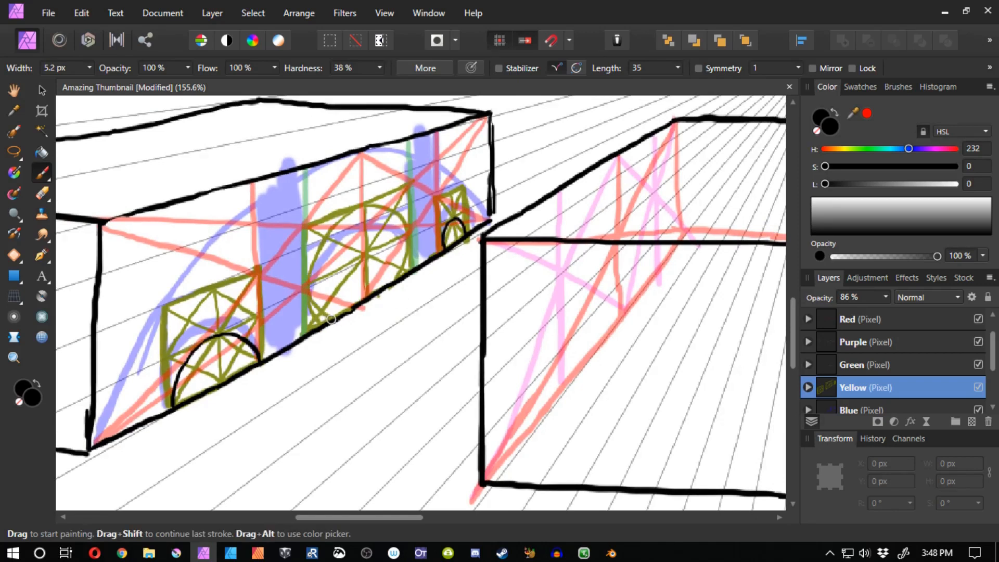
key(ctrl+z)
Trace the middle block's rounded arch in black on the Sketch layer, ending both sides at the base edge.
key(ctrl+shift+n)
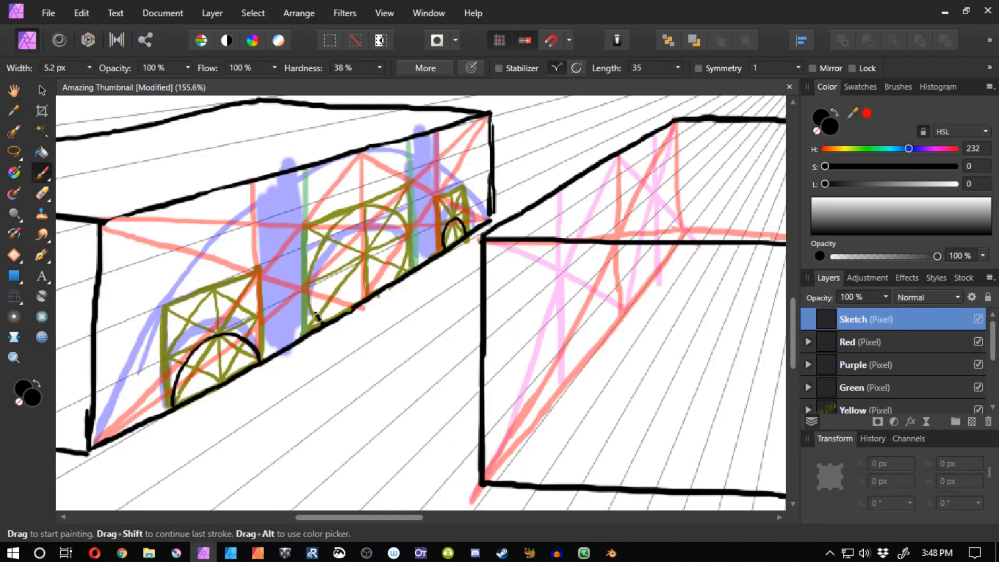
drag(317, 317, 311, 287)
mouse_move(360, 205)
mouse_down()
mouse_move(329, 232)
mouse_move(363, 206)
mouse_move(326, 237)
mouse_move(345, 215)
mouse_move(311, 284)
mouse_up()
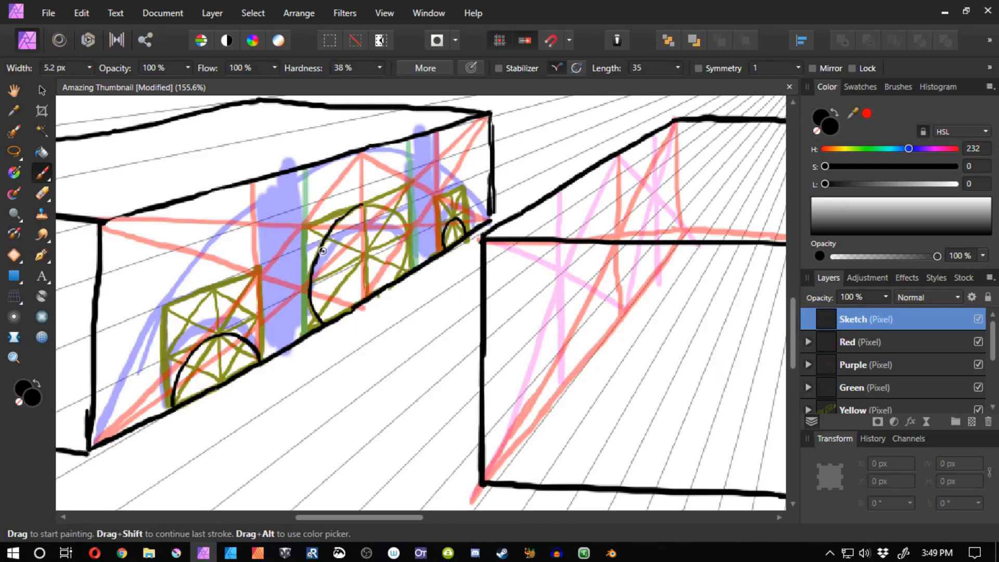
mouse_move(341, 218)
mouse_down()
mouse_move(368, 206)
mouse_move(404, 233)
mouse_move(401, 219)
mouse_move(394, 279)
mouse_move(405, 260)
mouse_move(392, 281)
mouse_up()
key(space)
drag(276, 288, 329, 311)
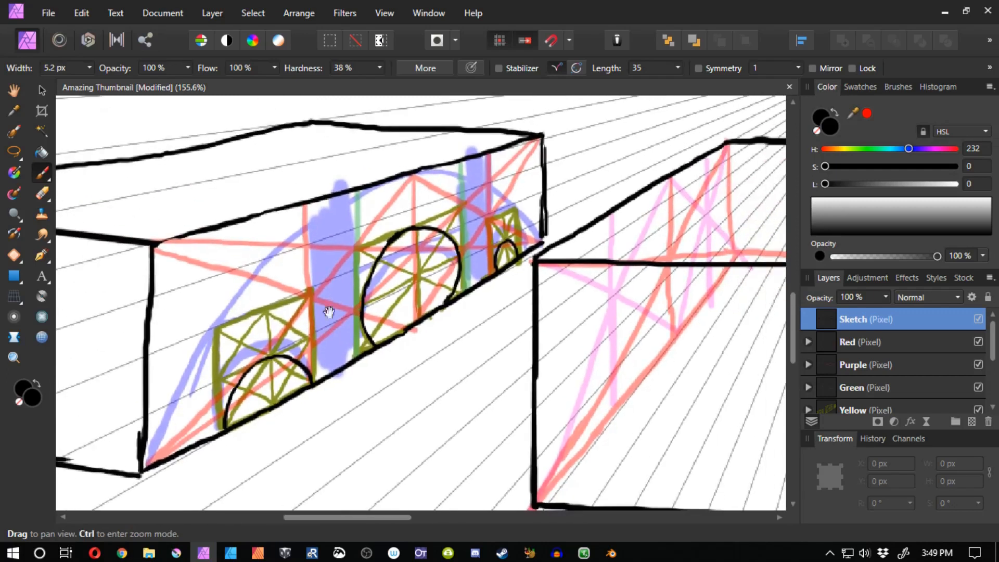
Trace the large blue outer arch in black from the face's near base corner to its far base corner.
mouse_move(540, 238)
mouse_down()
mouse_move(492, 193)
mouse_move(397, 173)
mouse_move(522, 175)
mouse_move(458, 208)
mouse_move(401, 260)
mouse_up()
key(space)
mouse_move(430, 229)
mouse_down()
mouse_move(380, 276)
mouse_move(323, 358)
mouse_move(295, 444)
mouse_up()
key(ctrl+z)
key(ctrl+z)
mouse_move(323, 365)
mouse_down()
mouse_move(281, 461)
mouse_move(313, 476)
mouse_move(479, 439)
mouse_up()
key(space)
key(ctrl+space)
drag(402, 393, 310, 370)
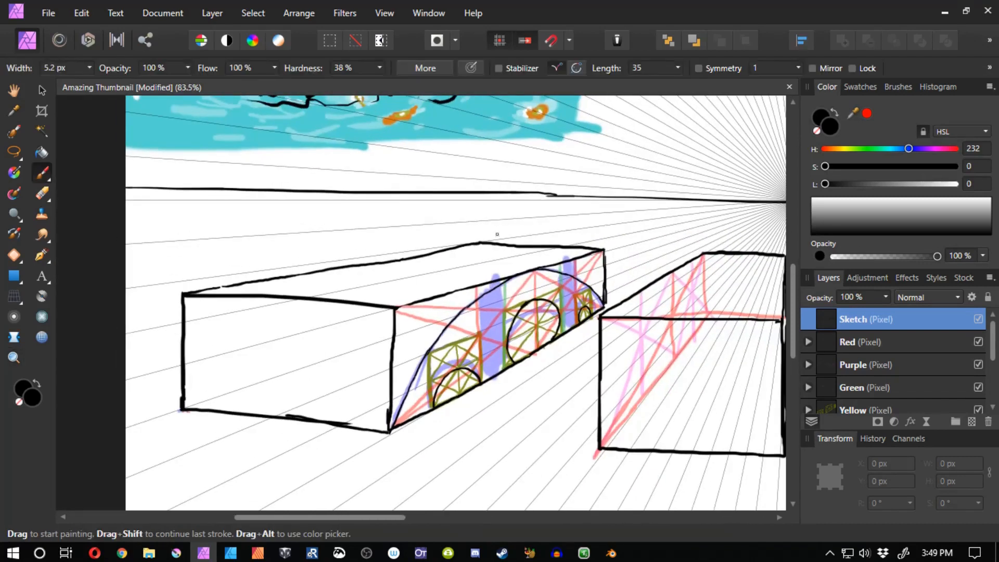
On the Red layer, draw the box's hidden rear vertical edge and the hidden base line of its opposite side.
key(ctrl+z)
mouse_move(482, 274)
mouse_down()
mouse_move(482, 292)
mouse_move(478, 240)
mouse_up()
click(852, 338)
drag(475, 300, 395, 336)
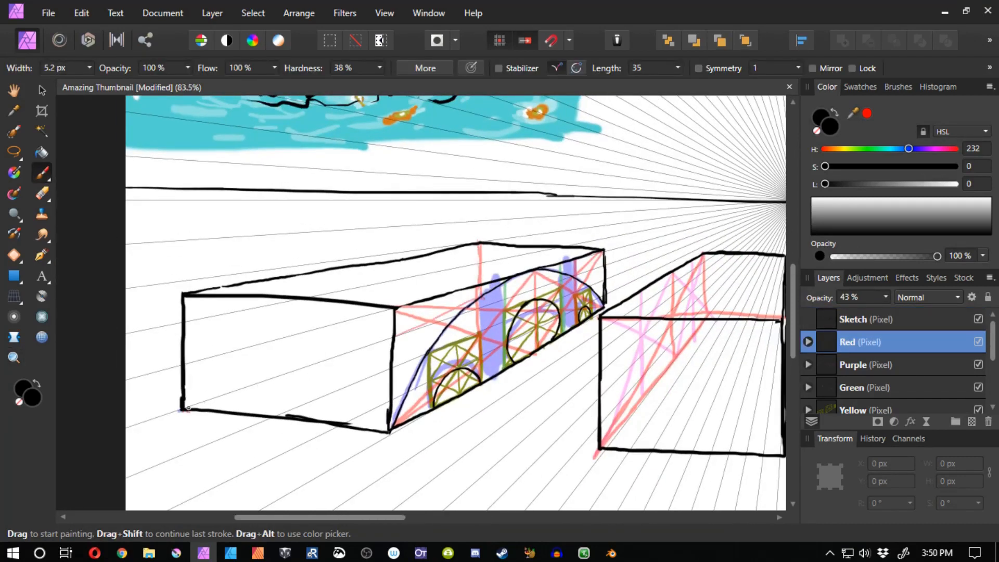
key(ctrl+z)
drag(184, 409, 293, 370)
key(ctrl+z)
drag(481, 306, 390, 342)
mouse_move(458, 313)
mouse_down()
mouse_move(328, 362)
mouse_move(231, 380)
mouse_up()
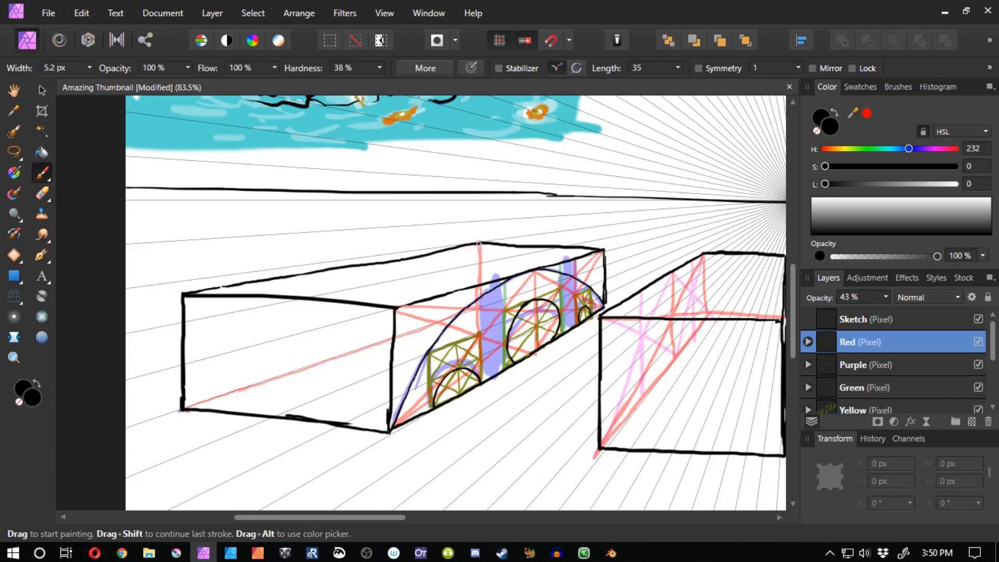
Draw the hidden side's diagonal from its far upper corner to the near base corner, plus a vertical through the centre.
shift+click(353, 311)
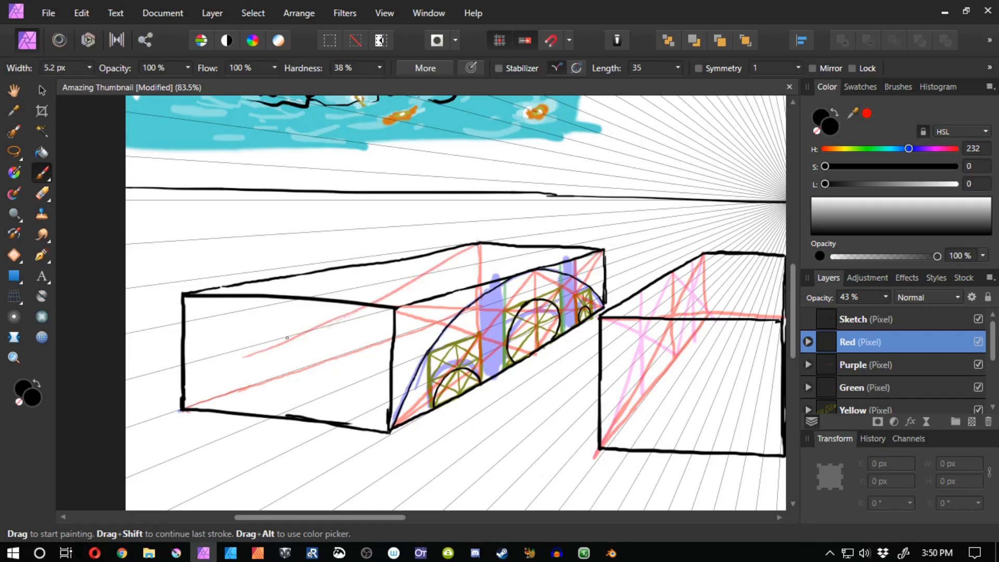
shift+click(190, 403)
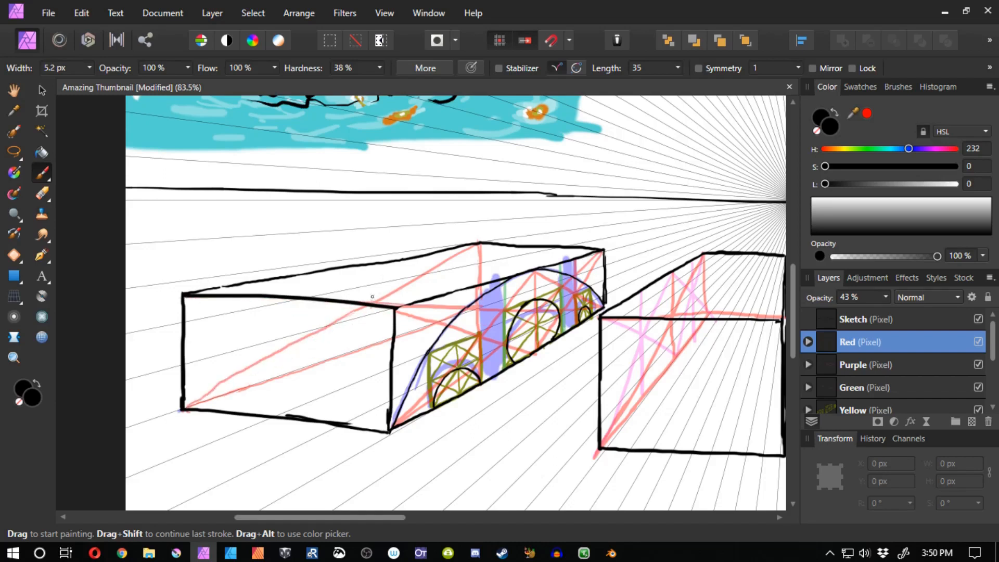
shift+click(371, 267)
shift+click(371, 341)
mouse_move(473, 256)
mouse_down()
mouse_move(460, 297)
mouse_move(357, 293)
mouse_move(365, 327)
mouse_move(278, 336)
mouse_move(255, 343)
mouse_up()
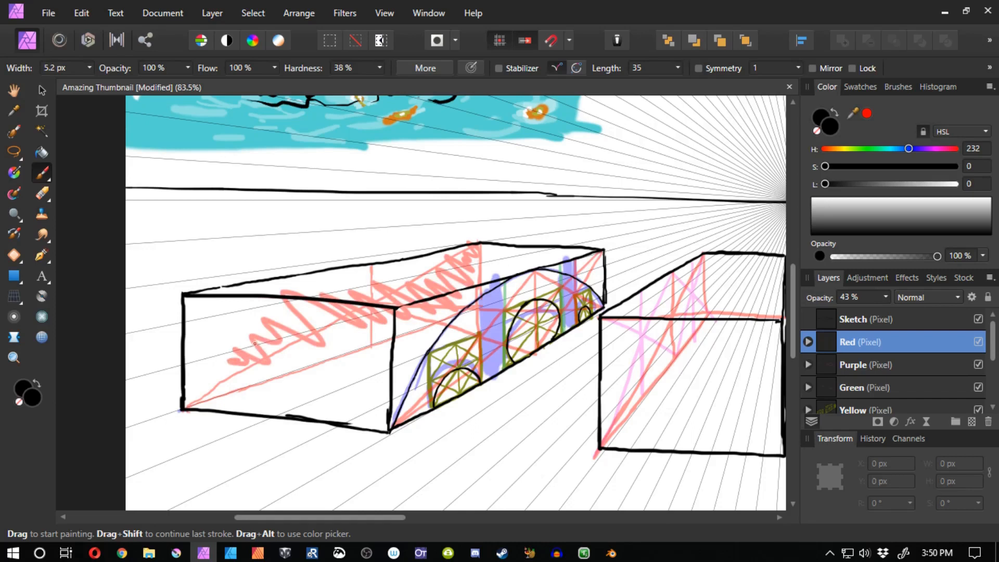
key(ctrl+z)
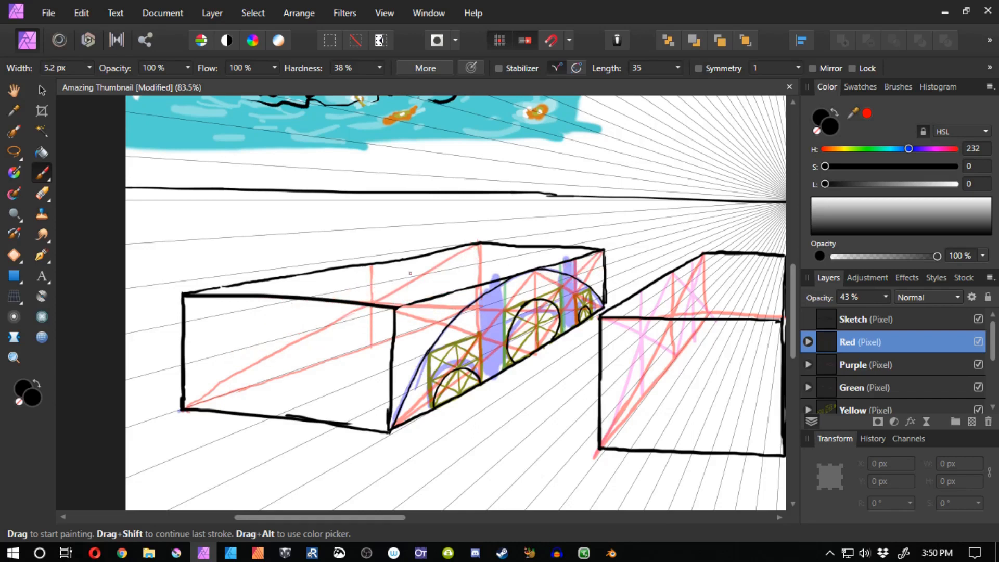
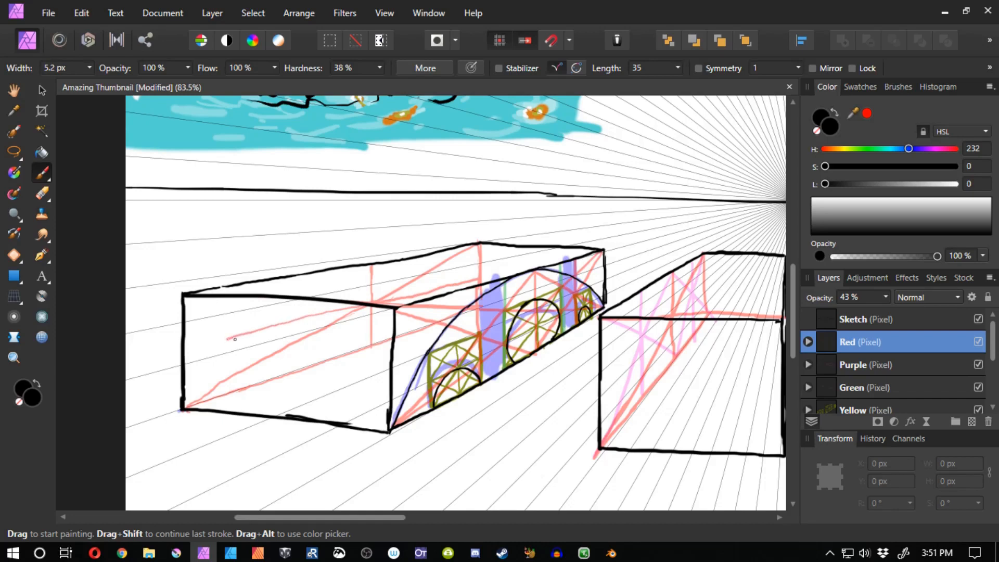
key(ctrl+z)
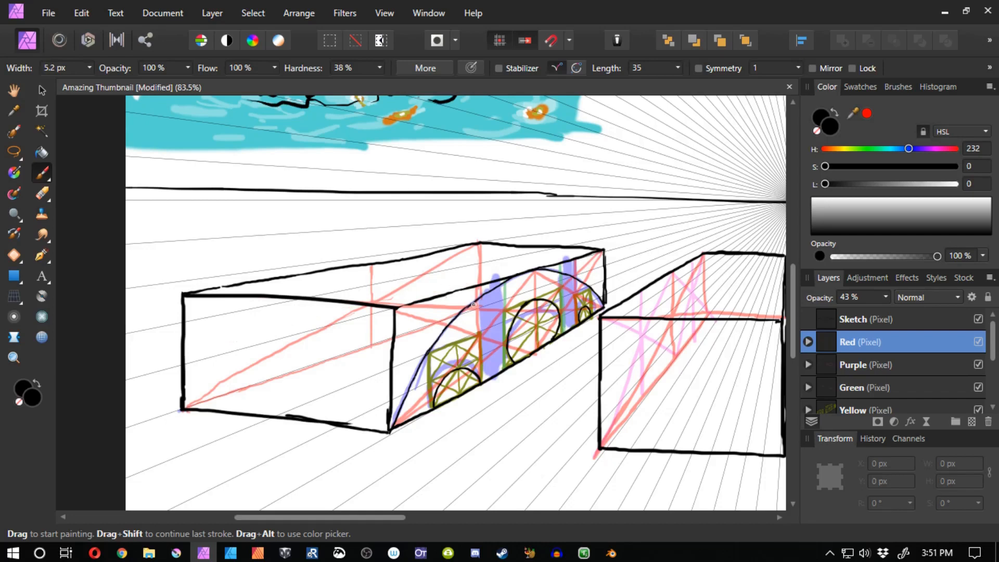
Add red crossing diagonals in both the far and near halves of the hidden side.
drag(469, 303, 371, 264)
drag(479, 243, 376, 342)
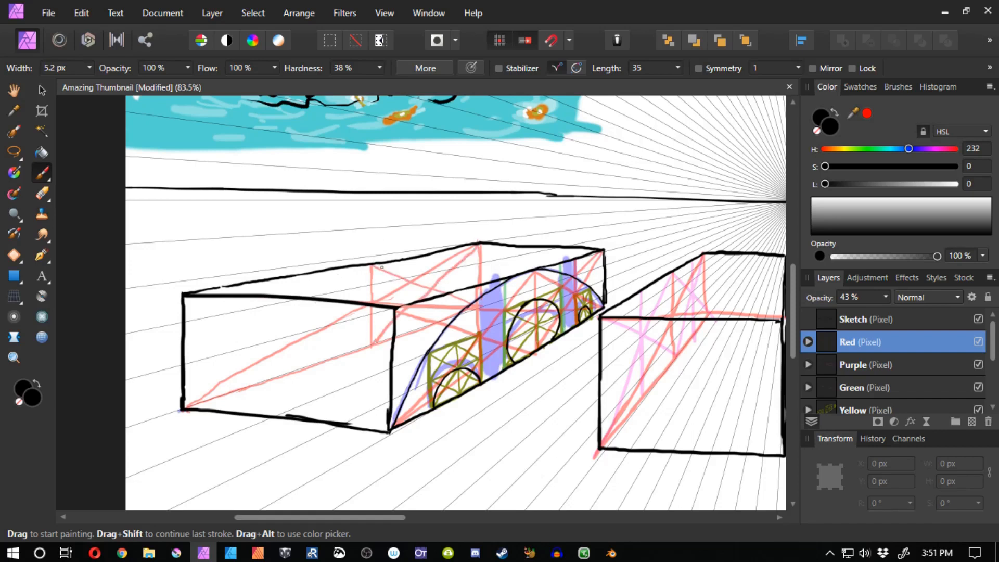
drag(371, 267, 327, 299)
key(ctrl+z)
key(ctrl+z)
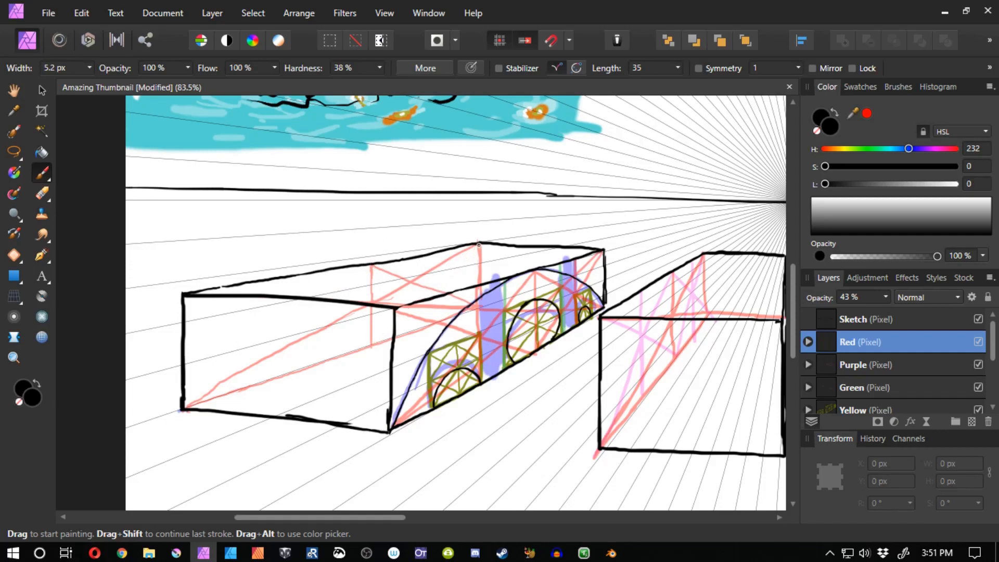
drag(475, 246, 371, 346)
key(ctrl+z)
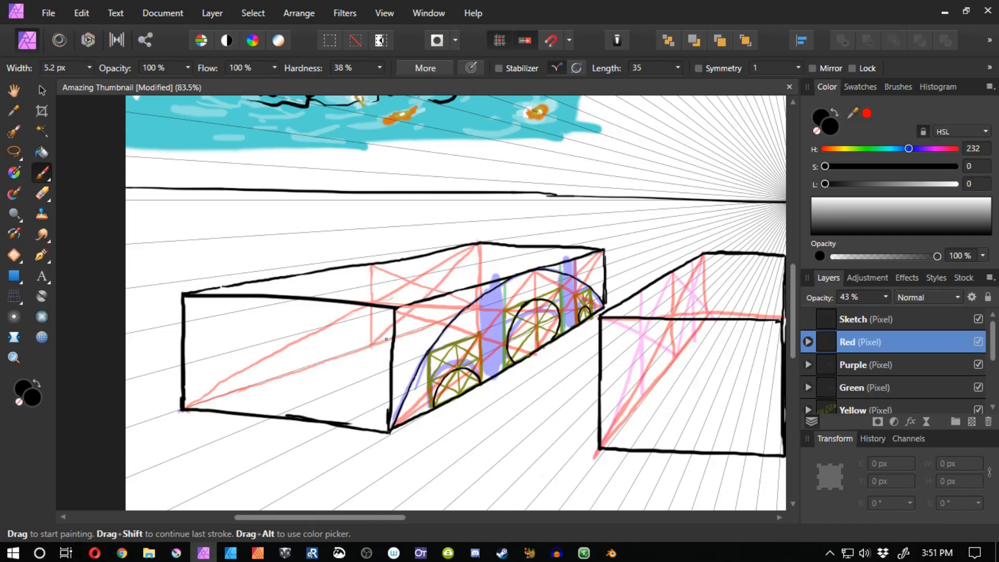
mouse_move(189, 302)
mouse_down()
mouse_move(366, 346)
mouse_move(186, 295)
mouse_up()
key(ctrl+z)
drag(371, 266, 207, 393)
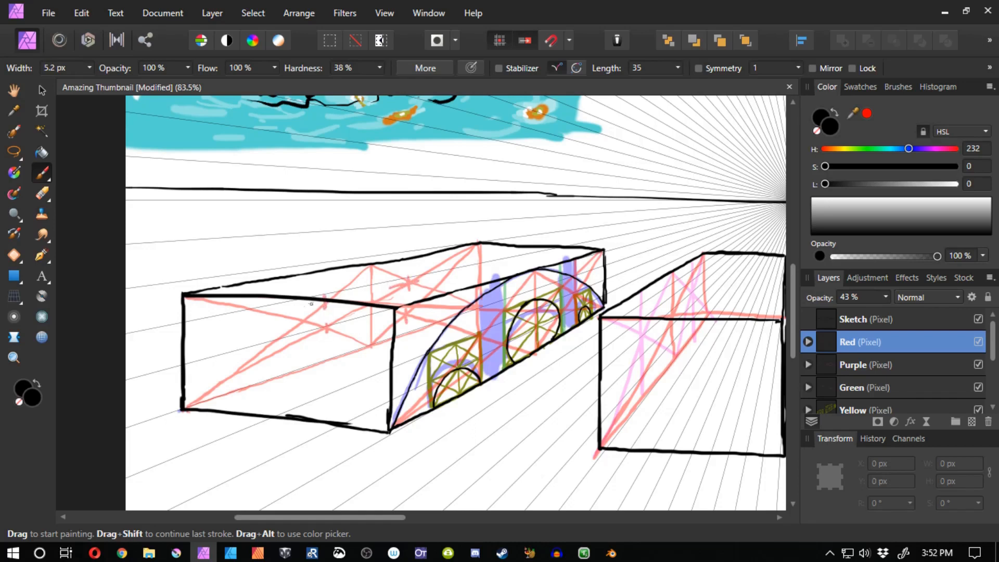
mouse_move(313, 303)
mouse_down()
mouse_move(346, 296)
mouse_move(336, 300)
mouse_up()
drag(443, 311, 418, 312)
key(ctrl+z)
key(ctrl+z)
key(ctrl+z)
On the Yellow layer, draw a vertical through the diagonals' crossing region in each half of the hidden side.
key(alt+[)
key(alt+[)
key(alt+[)
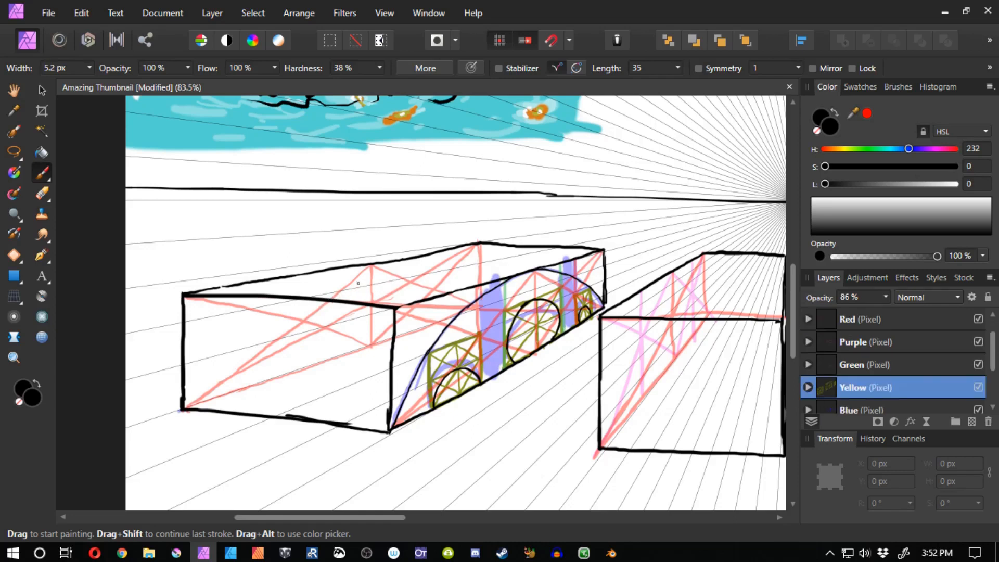
drag(331, 302, 329, 364)
key(ctrl+z)
drag(328, 303, 327, 357)
drag(410, 287, 410, 324)
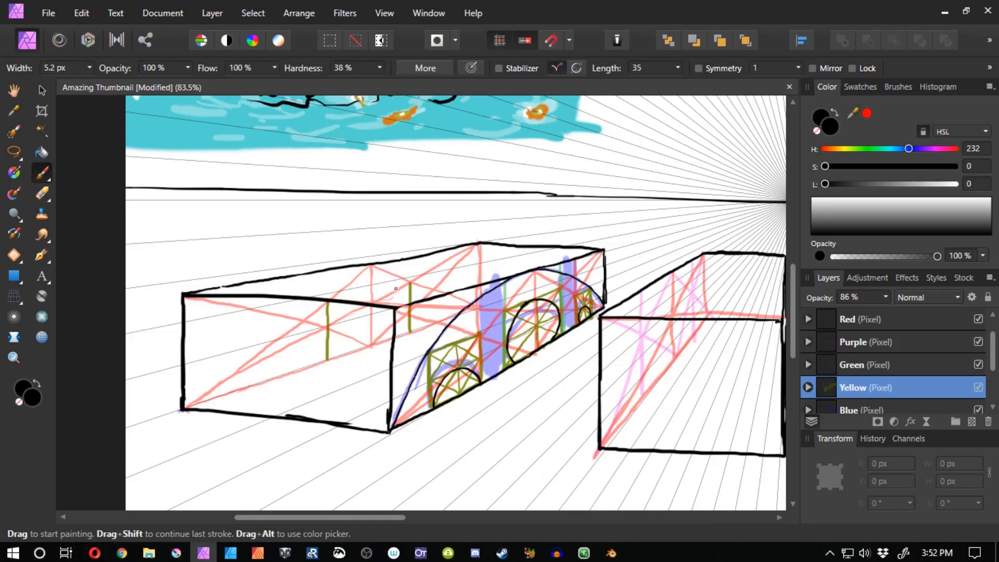
Try to sketch a rounded yellow arch between the two verticals, and undo both the arch and the verticals.
mouse_move(406, 282)
mouse_down()
mouse_move(328, 302)
mouse_move(377, 288)
mouse_up()
mouse_move(373, 293)
mouse_down()
mouse_move(406, 313)
mouse_move(368, 348)
mouse_move(385, 341)
mouse_move(405, 301)
mouse_move(367, 293)
mouse_move(343, 303)
mouse_move(363, 290)
mouse_move(336, 305)
mouse_move(328, 331)
mouse_up()
key(ctrl+z)
key(ctrl+z)
mouse_move(365, 293)
mouse_down()
mouse_move(331, 330)
mouse_move(340, 342)
mouse_move(357, 293)
mouse_move(329, 327)
mouse_move(352, 352)
mouse_up()
key(ctrl+z)
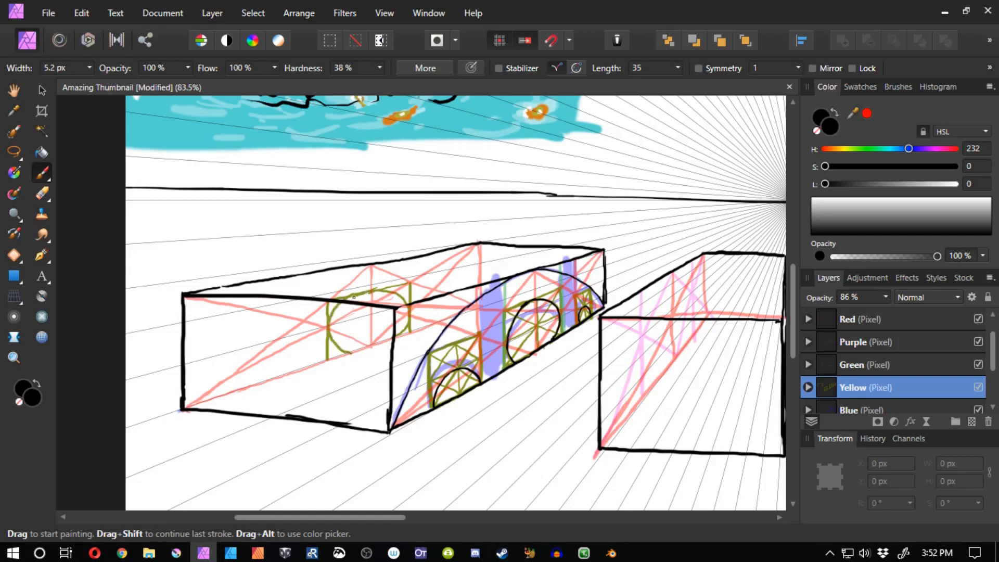
key(ctrl+z)
key(ctrl+z)
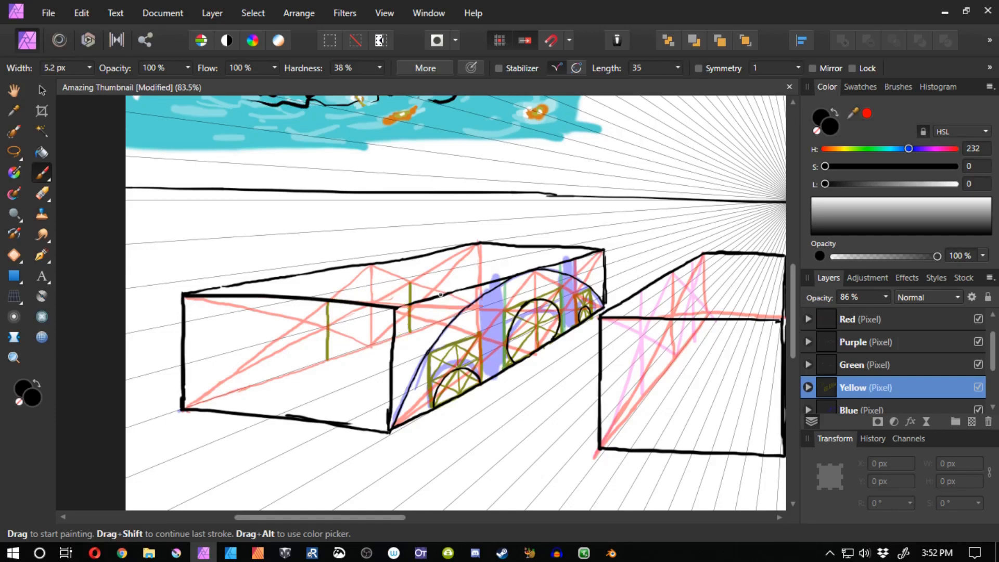
key(ctrl+z)
key(ctrl+z)
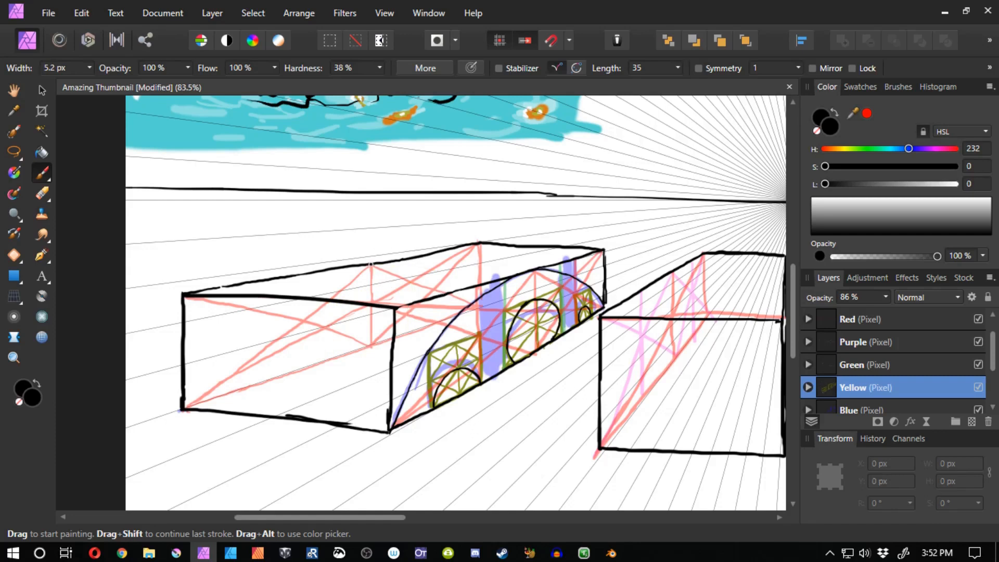
Sketch a large yellow guide arch on the hidden side, from the near base corner through the top midpoint to the far edge.
mouse_move(371, 265)
mouse_down()
mouse_move(462, 286)
mouse_move(475, 304)
mouse_move(305, 292)
mouse_move(260, 312)
mouse_move(185, 405)
mouse_up()
key(ctrl+z)
scroll(885, 365, up, 1)
Trace the hidden side's large yellow arch in black on the Sketch layer, from its crown to both ends.
click(864, 319)
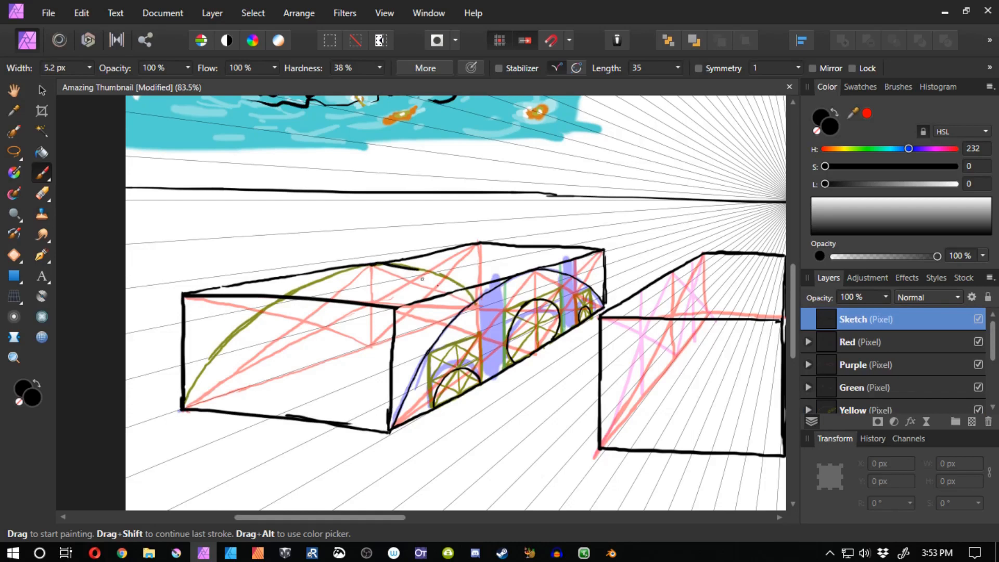
key(ctrl+z)
mouse_move(372, 264)
mouse_down()
mouse_move(425, 270)
mouse_move(475, 301)
mouse_up()
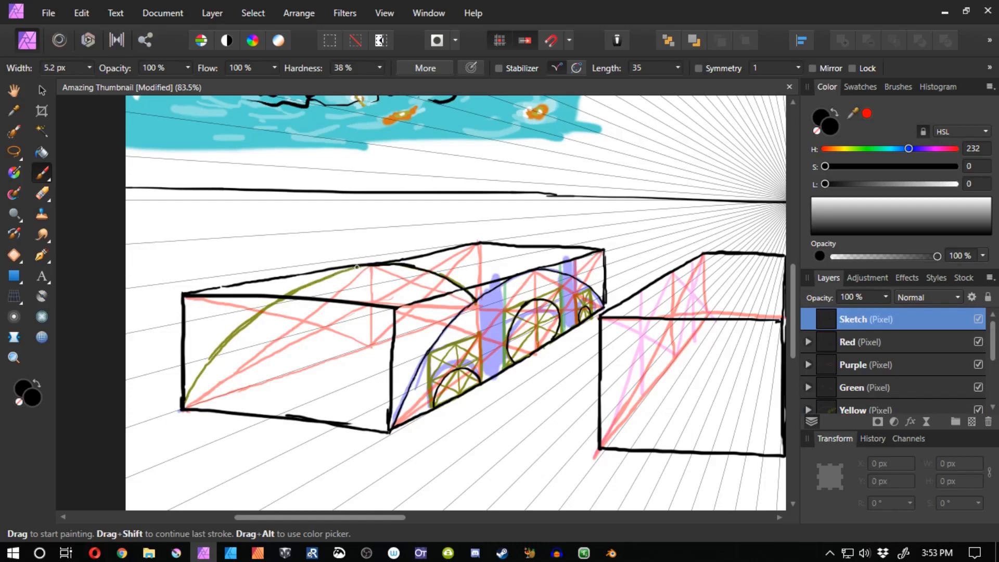
mouse_move(364, 264)
mouse_down()
mouse_move(253, 312)
mouse_move(181, 404)
mouse_up()
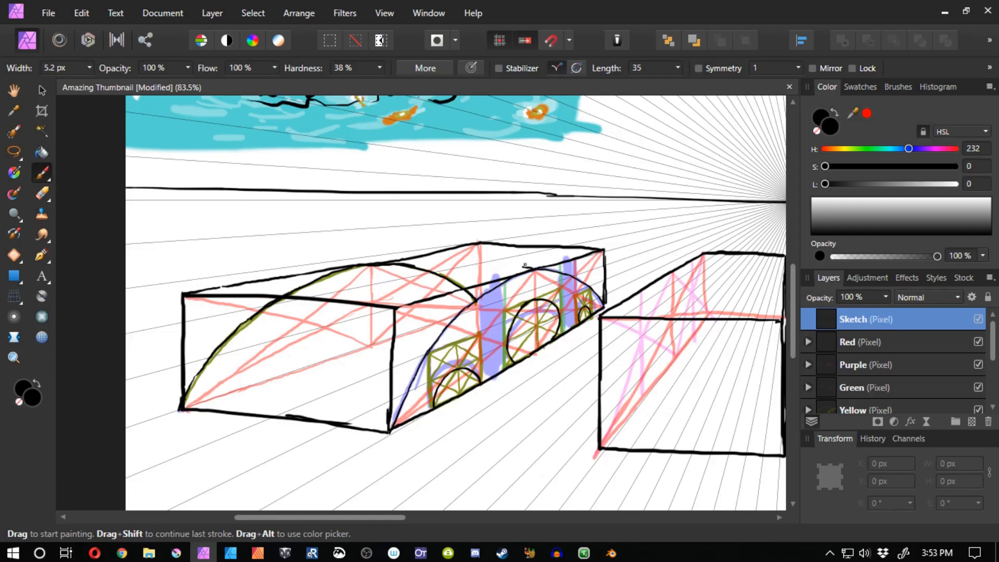
On the Purple layer, draw a guide line joining the crowns of the two large arches, undoing the arrow marks.
click(850, 345)
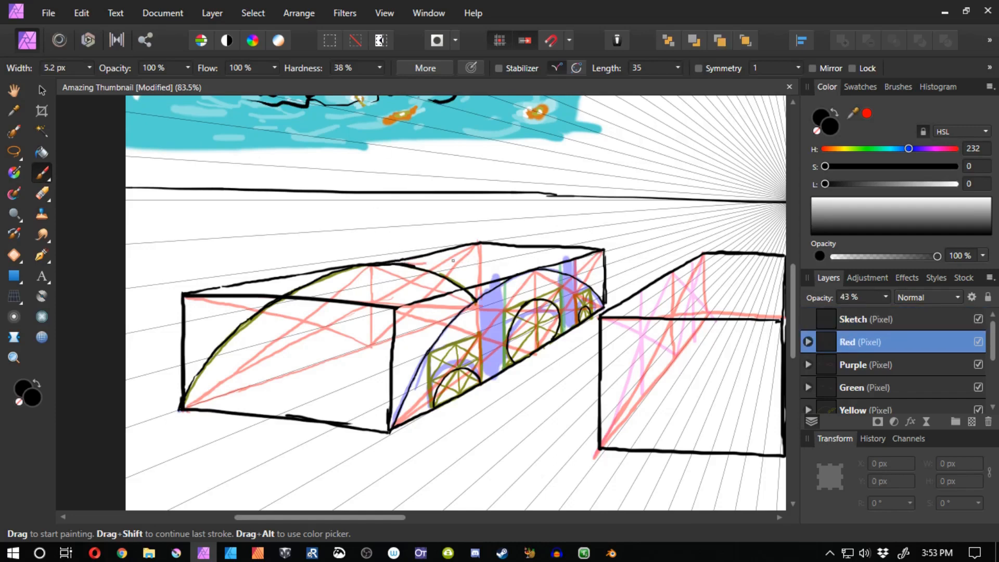
click(859, 367)
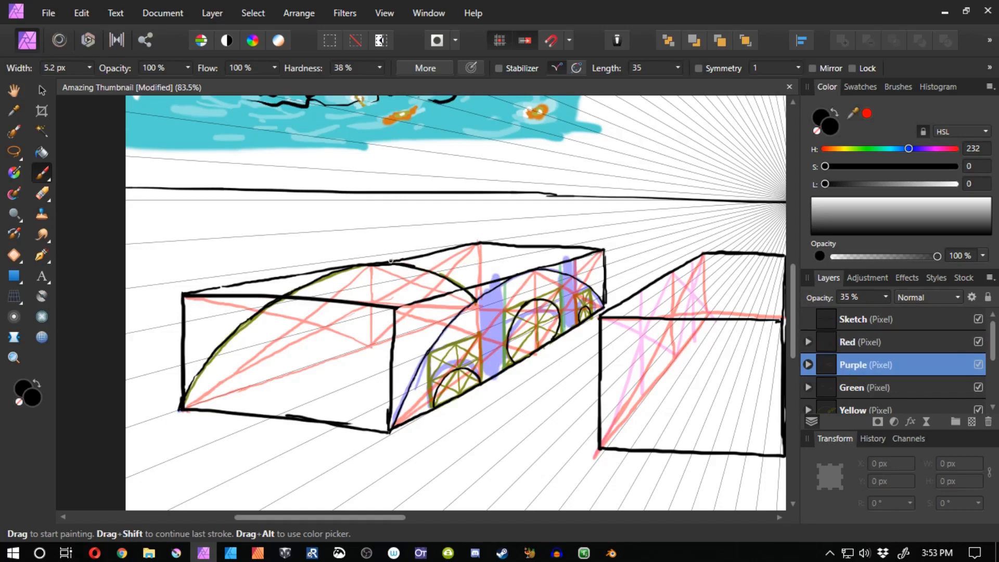
mouse_move(468, 263)
mouse_down()
mouse_move(541, 270)
mouse_move(463, 266)
mouse_move(537, 268)
mouse_move(485, 239)
mouse_move(484, 195)
mouse_up()
key(ctrl+z)
key(ctrl+z)
drag(494, 215, 471, 217)
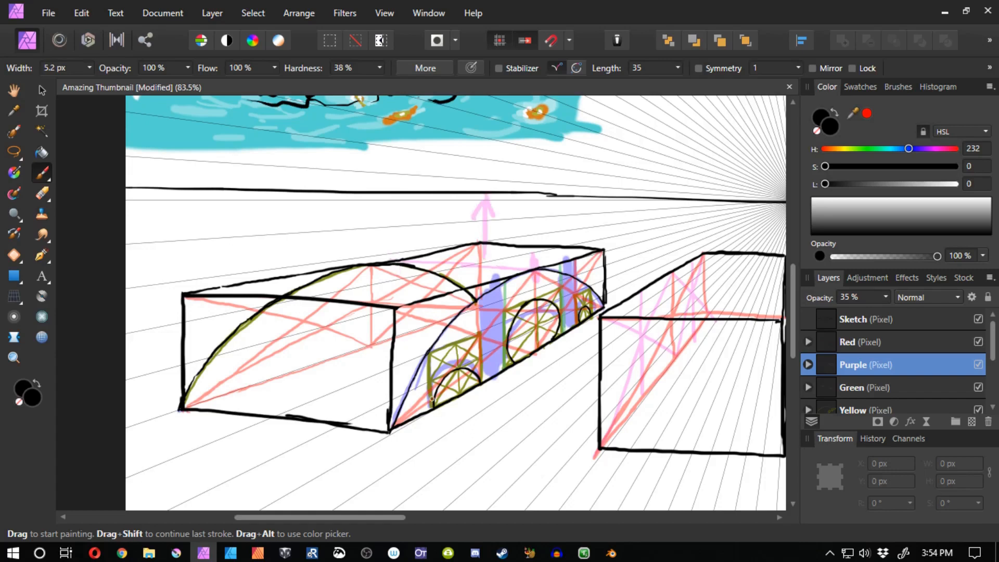
key(ctrl+z)
key(ctrl+z)
key(ctrl+z)
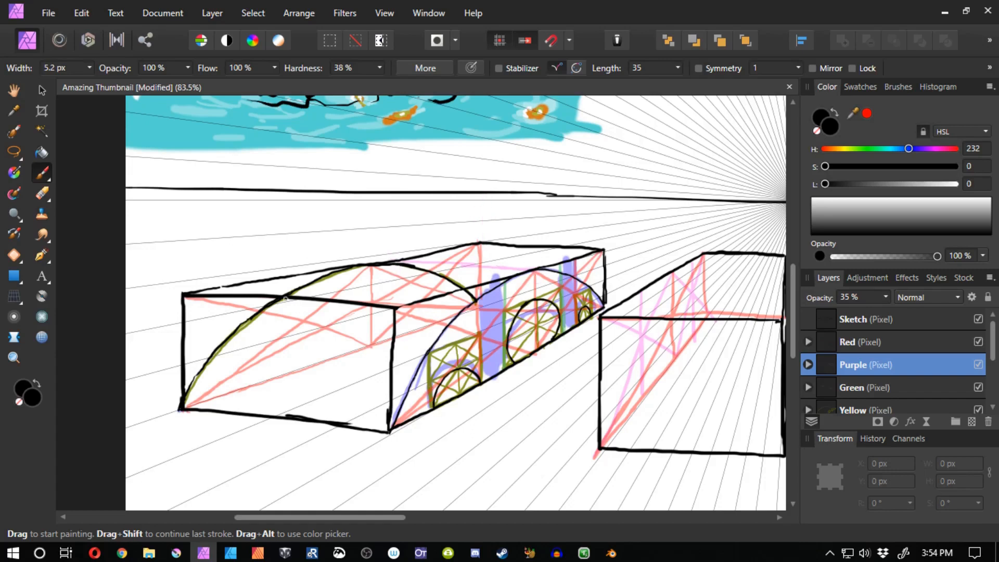
On the Sketch layer, ink a short black thickness line inward from the outer arch's crown along the purple guide.
click(864, 321)
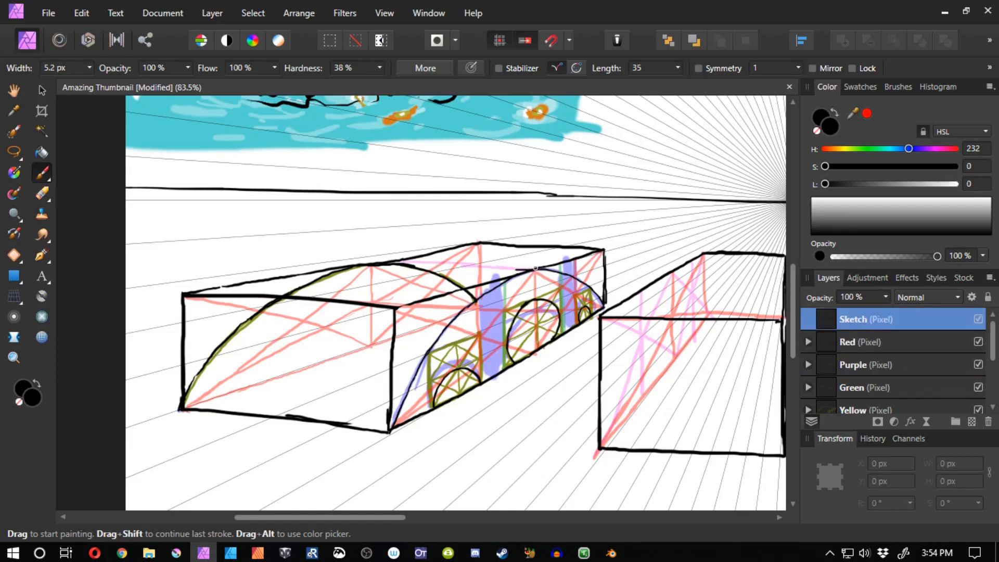
drag(536, 269, 493, 270)
drag(490, 271, 441, 300)
key(ctrl+z)
key(ctrl+z)
key(ctrl+z)
Clear the old arch and pillar strokes from the Blue layer using a freehand selection around them, and deselect.
click(842, 405)
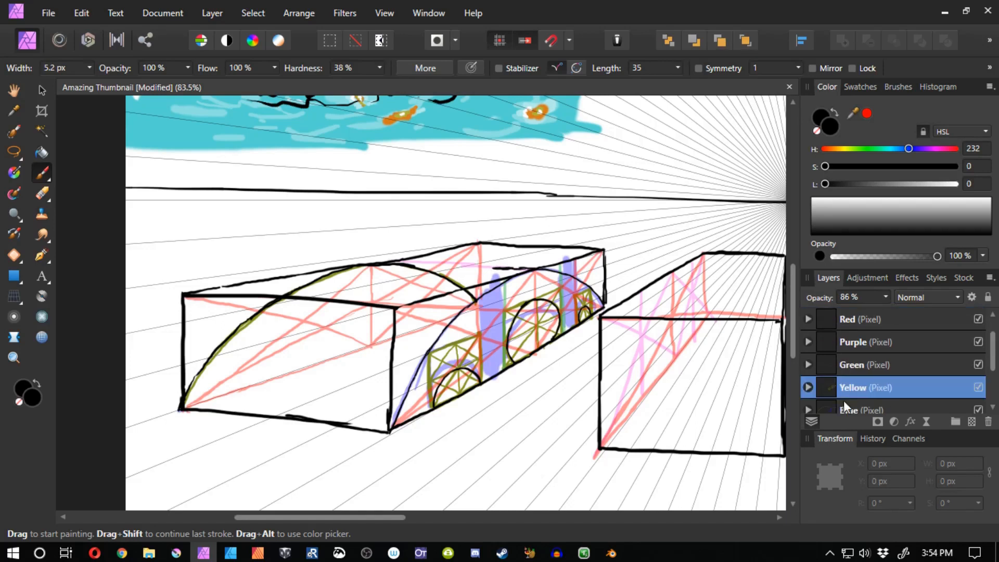
click(927, 408)
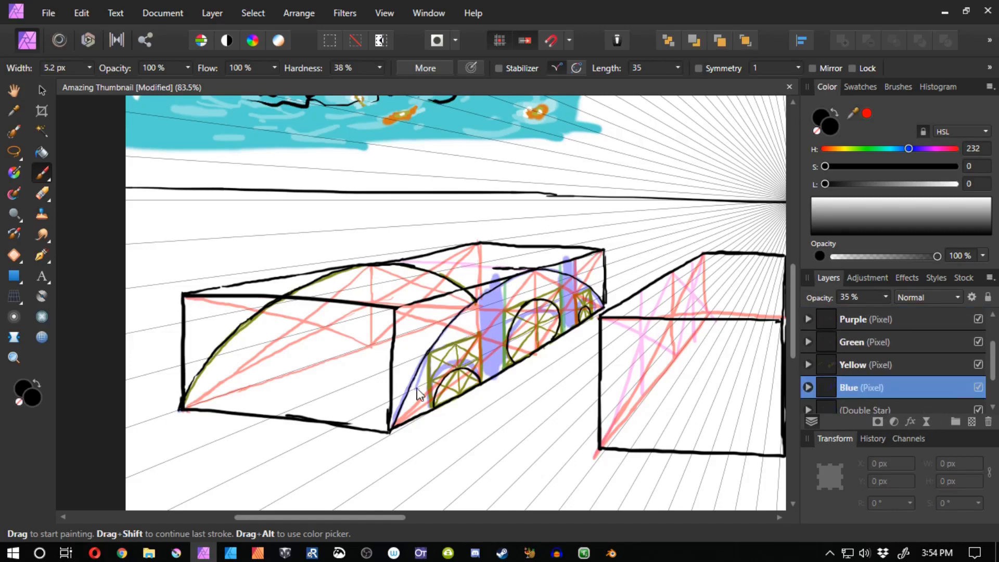
key(l)
mouse_move(462, 428)
mouse_down()
mouse_move(418, 174)
mouse_move(521, 411)
mouse_up()
key(Delete)
key(ctrl+d)
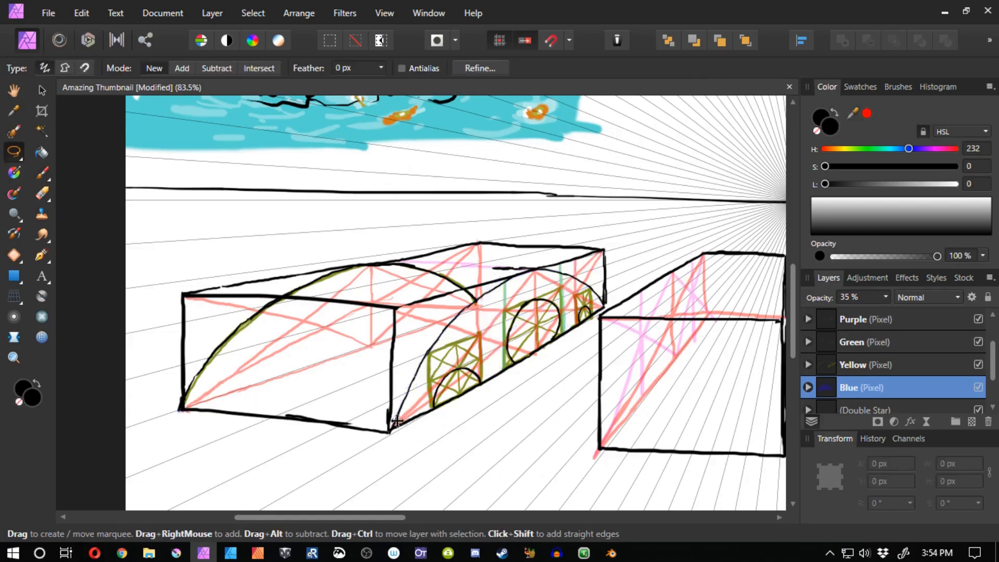
On the Blue layer, drop a vertical from the thickness line's inner end and extend a perspective line forward to the front face.
key(b)
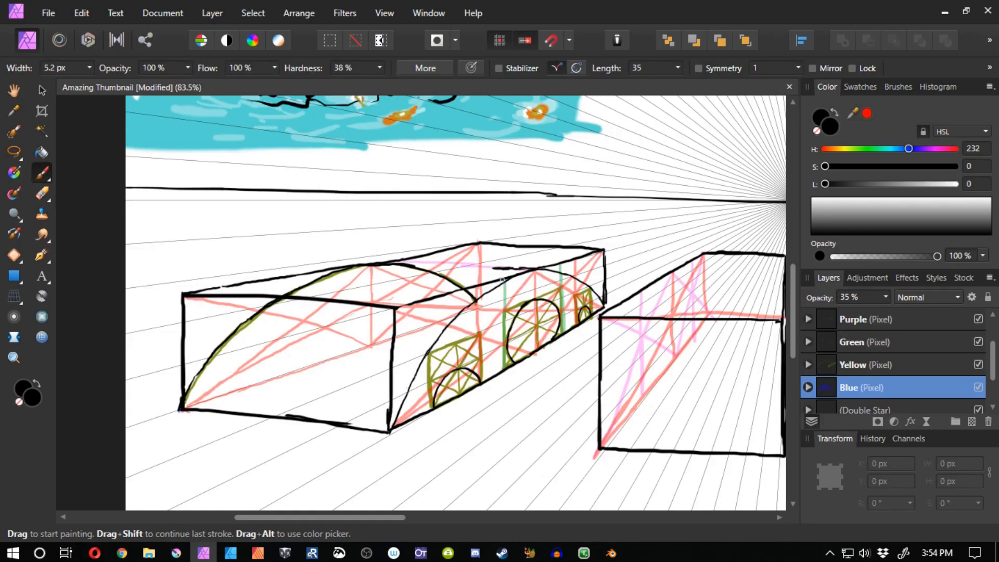
drag(494, 269, 495, 350)
drag(495, 347, 371, 406)
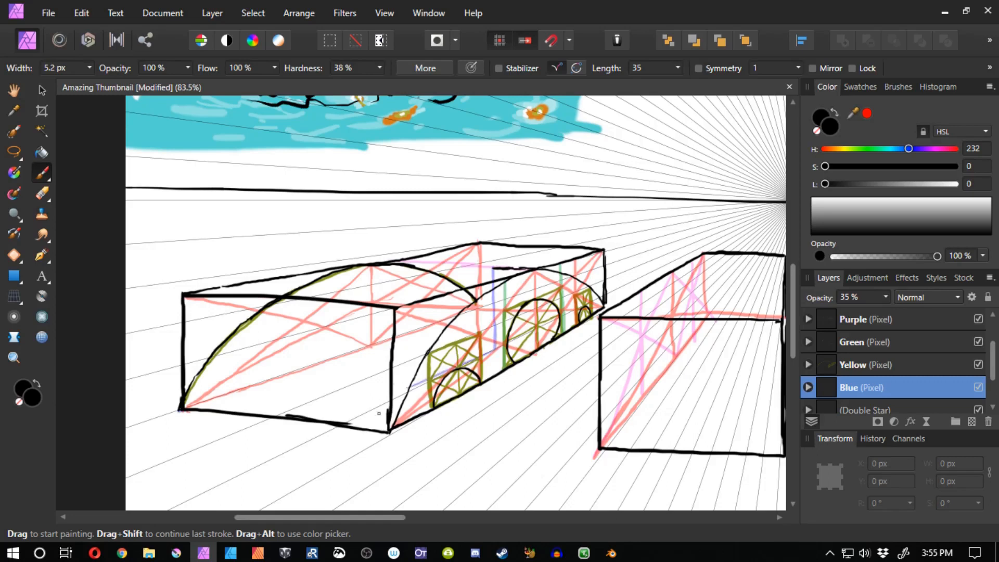
key(ctrl+z)
drag(529, 264, 505, 267)
shift+click(394, 294)
shift+click(336, 305)
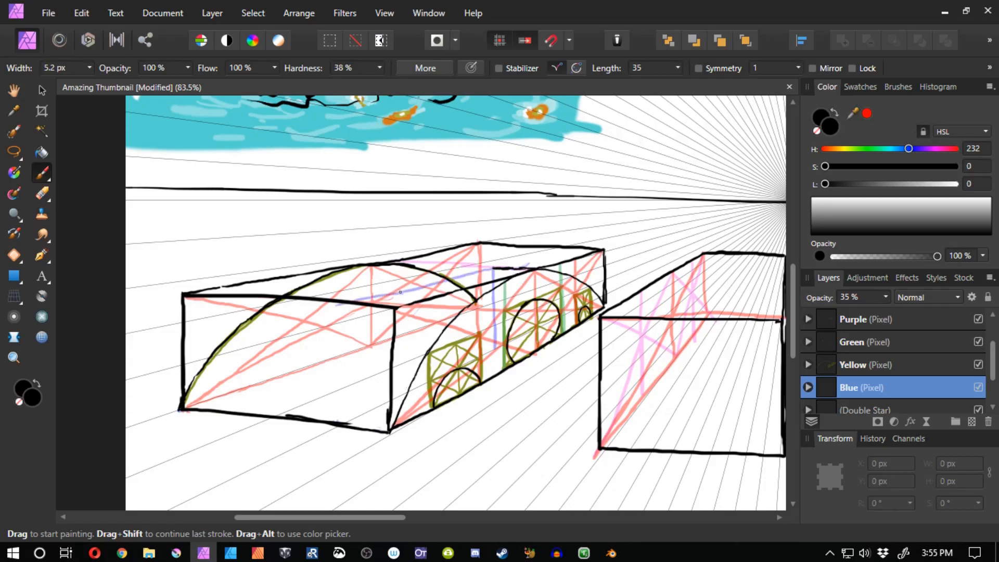
Complete the blue inner plane with a front vertical and base line, and mark the outer side's centre vertical and base edge.
drag(340, 305, 339, 424)
key(ctrl+z)
mouse_move(340, 302)
mouse_down()
mouse_move(343, 423)
mouse_move(390, 401)
mouse_up()
key(ctrl+z)
key(ctrl+z)
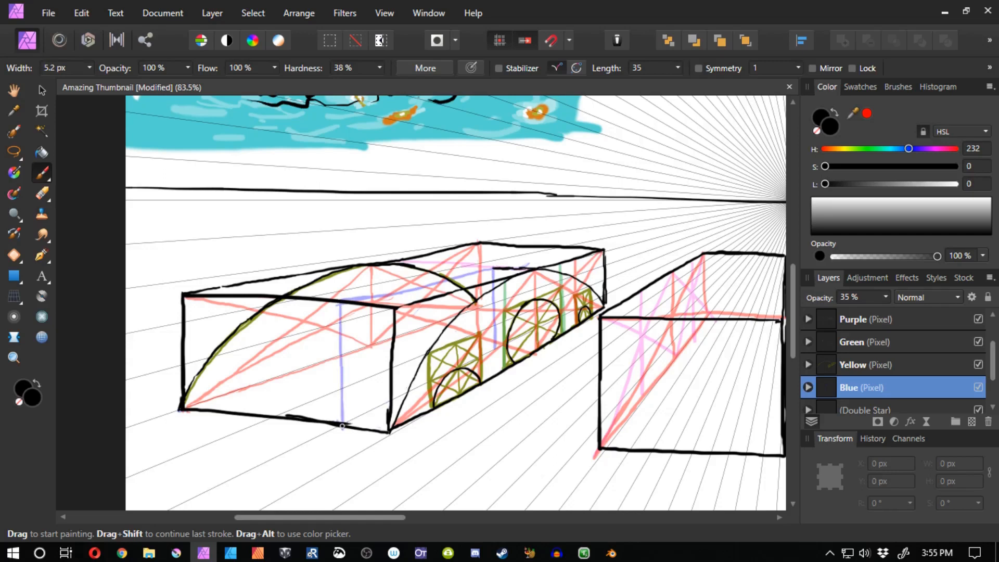
drag(344, 423, 475, 363)
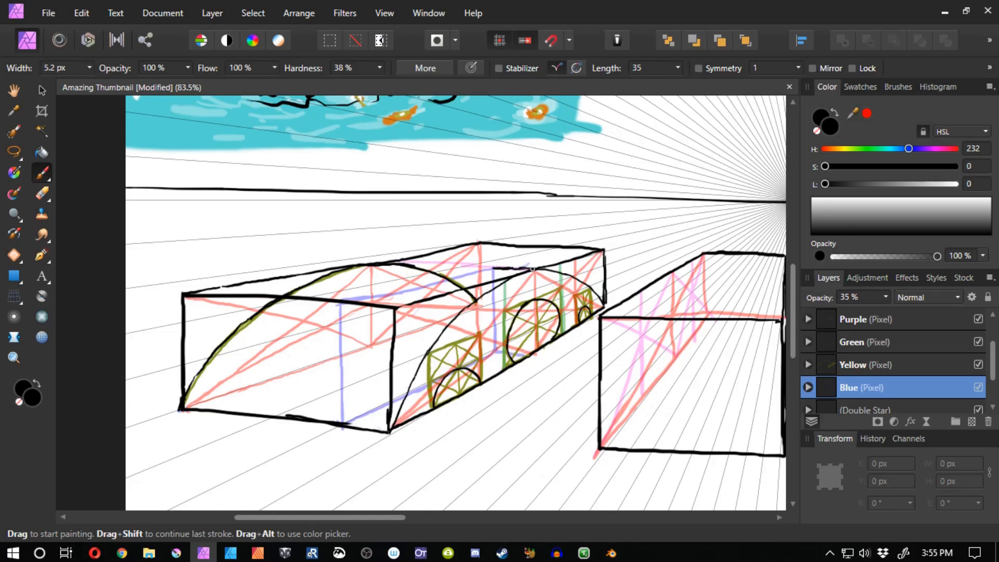
mouse_move(532, 270)
mouse_down()
mouse_move(533, 355)
mouse_move(383, 434)
mouse_move(346, 425)
mouse_up()
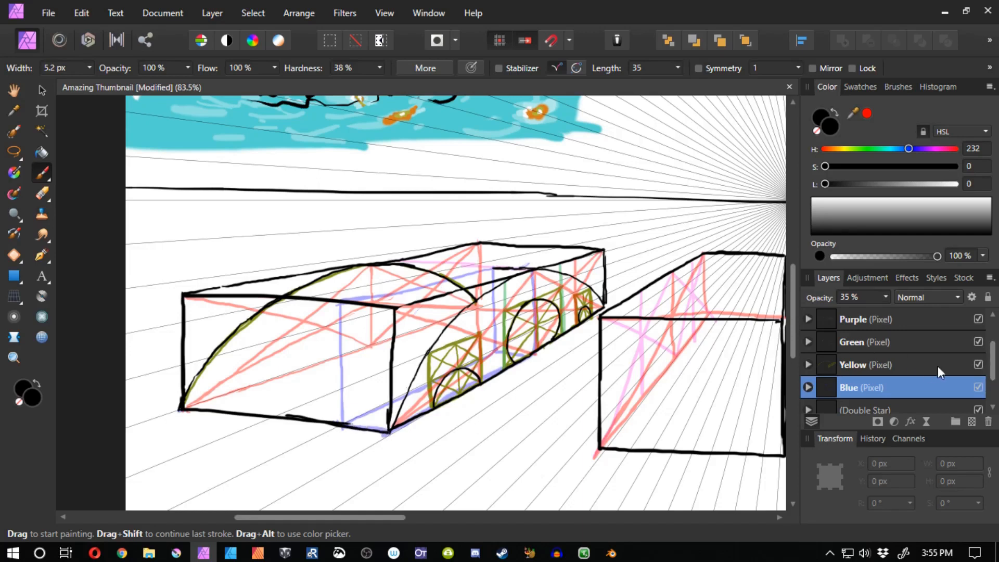
Hide the Yellow, Green and Purple layers.
click(979, 365)
click(978, 342)
click(978, 319)
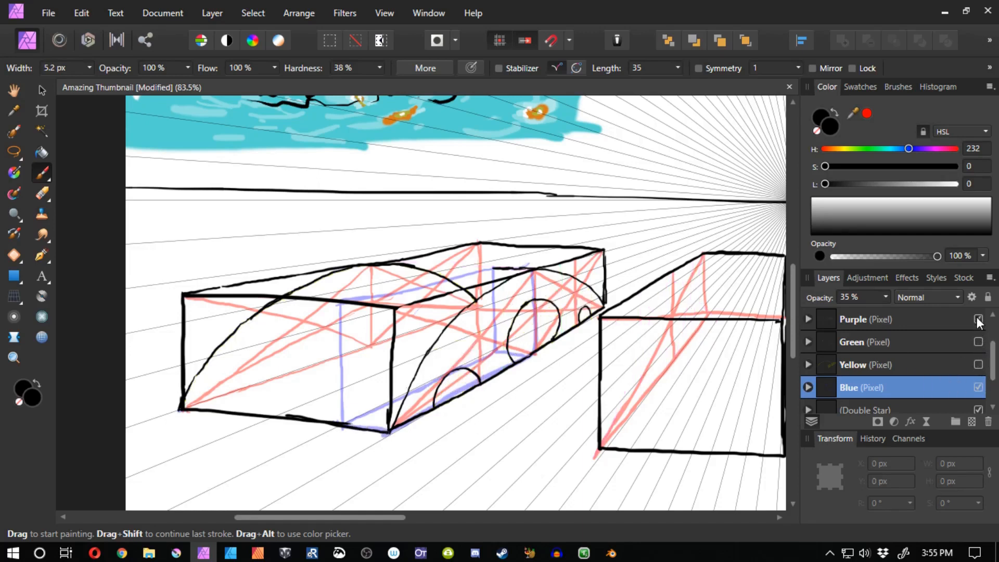
Hide the Red and Sketch layers to isolate the blue thickness guides.
double_click(979, 319)
scroll(991, 323, up, 2)
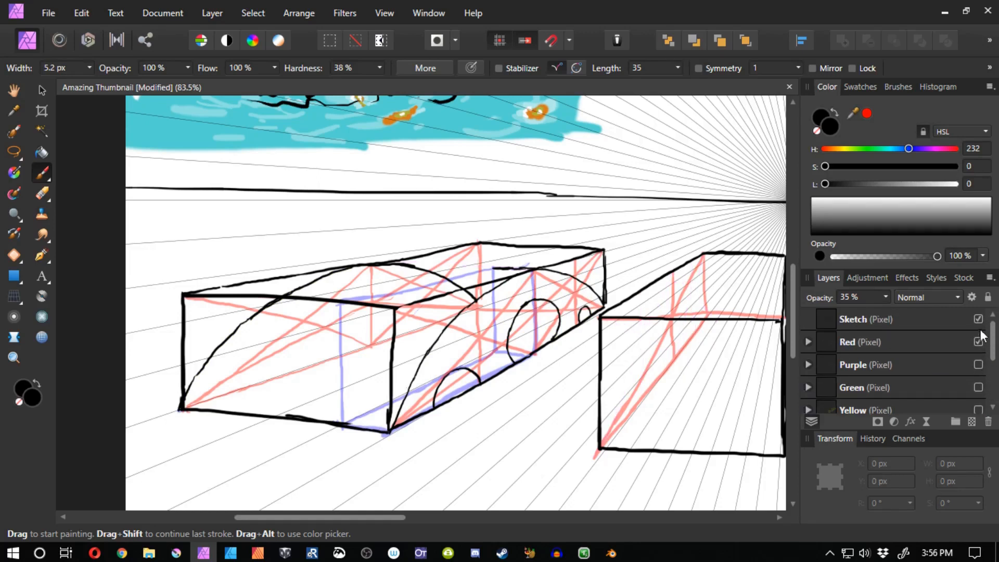
click(979, 342)
click(979, 320)
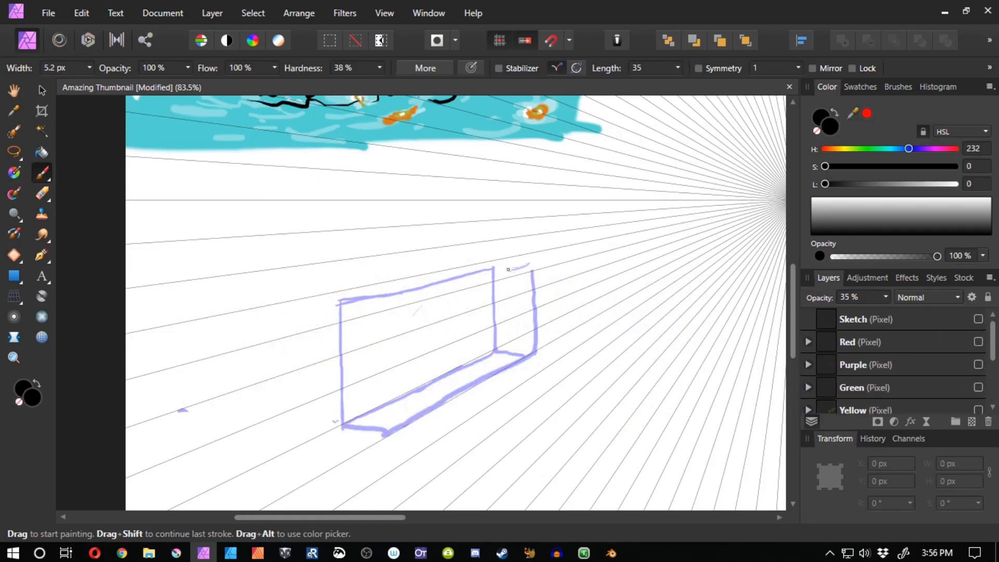
On the Blue layer, close the thickness guides into a box with the missing rear top edge, outer front vertical and connecting top edges.
scroll(884, 344, down, 3)
click(845, 364)
double_click(846, 364)
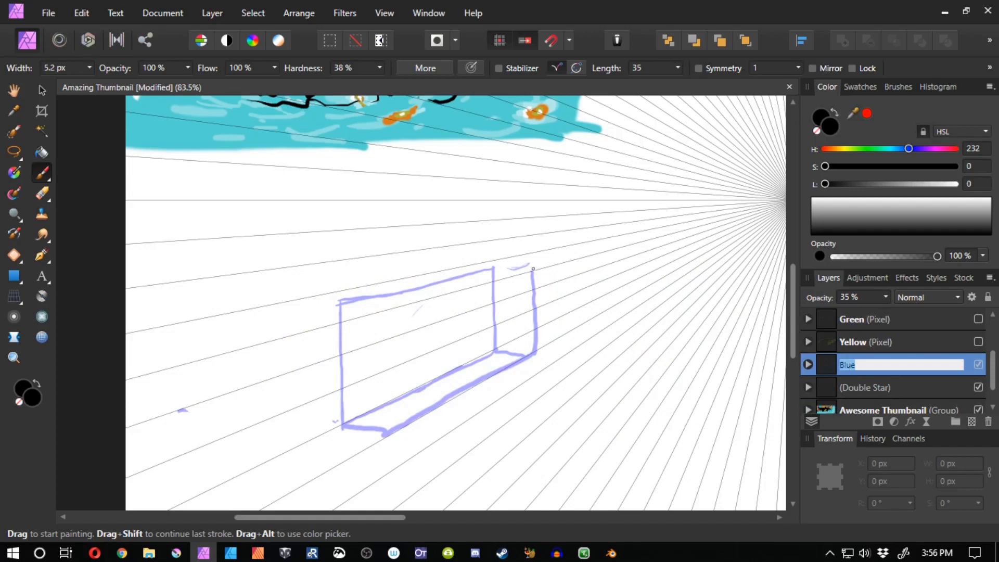
drag(499, 268, 532, 269)
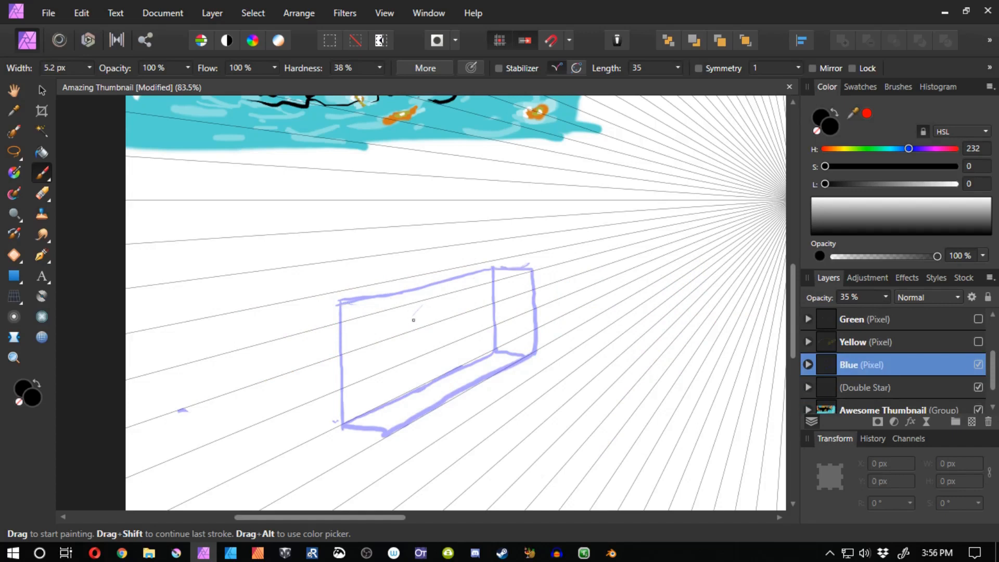
drag(388, 309, 388, 356)
key(ctrl+z)
key(ctrl+z)
drag(388, 309, 387, 437)
mouse_move(342, 302)
mouse_down()
mouse_move(392, 300)
mouse_move(390, 327)
mouse_up()
drag(531, 268, 396, 304)
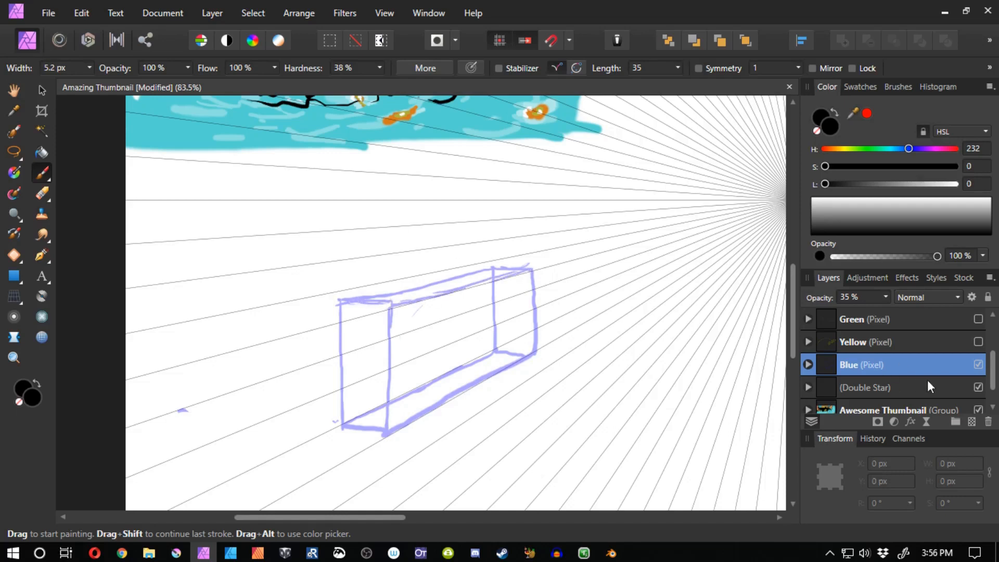
Show the Yellow, Green, Purple, Red and Sketch layers.
click(979, 343)
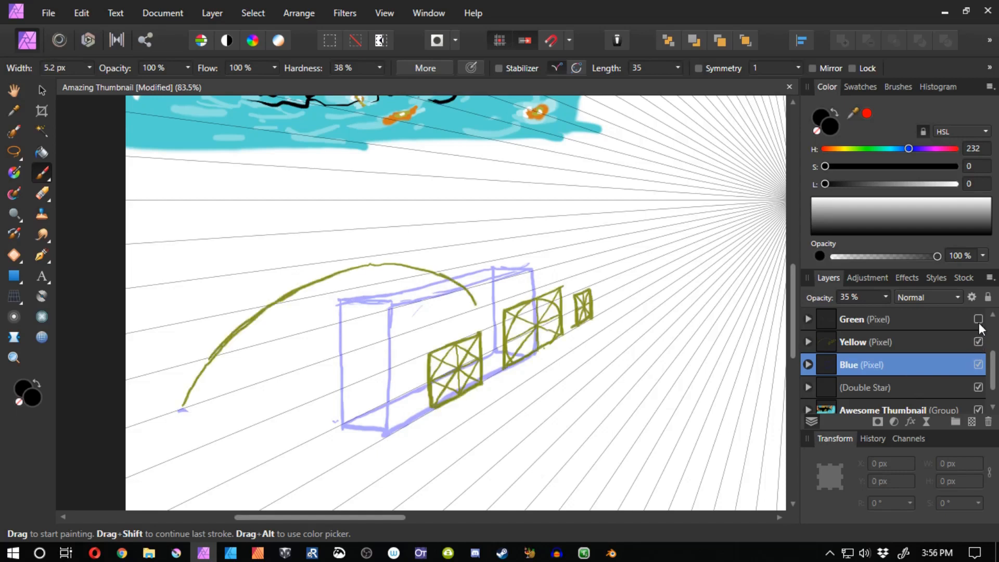
click(978, 319)
scroll(990, 367, up, 2)
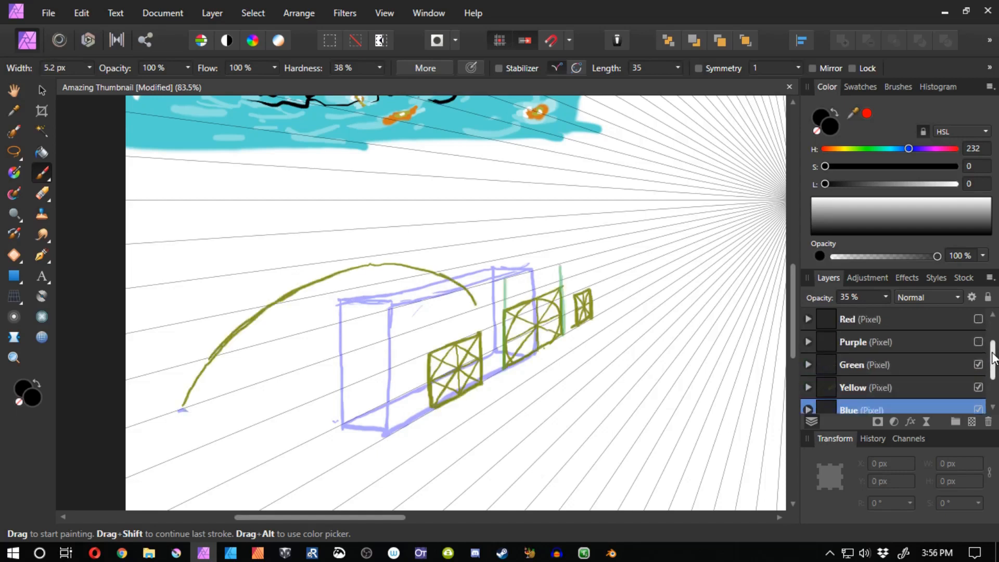
click(977, 342)
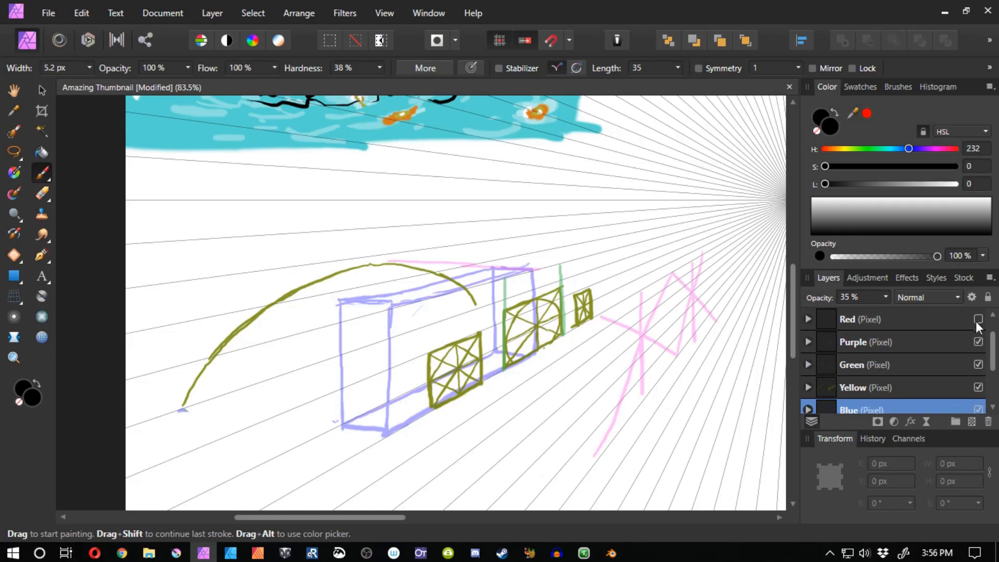
click(979, 319)
scroll(992, 355, up, 1)
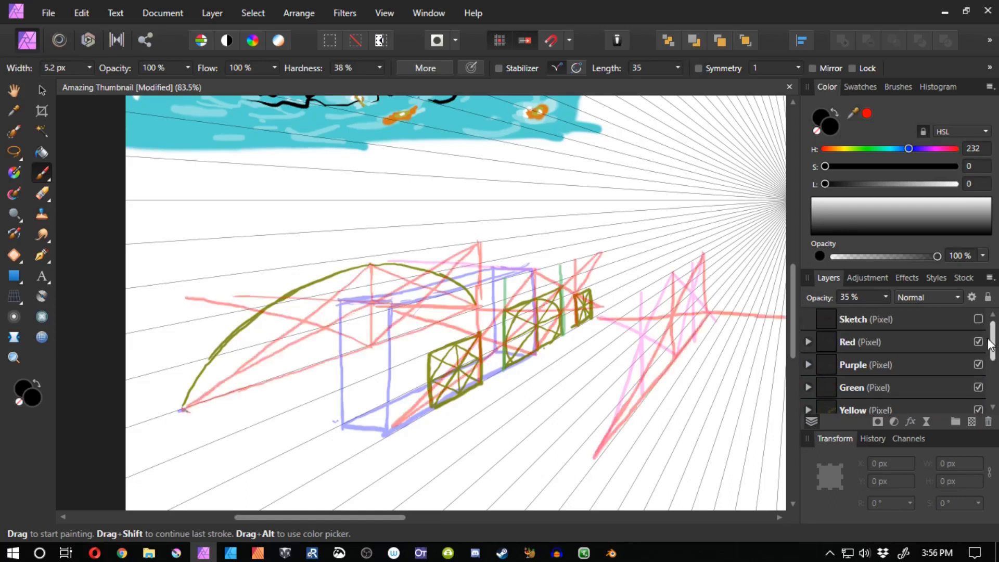
click(978, 319)
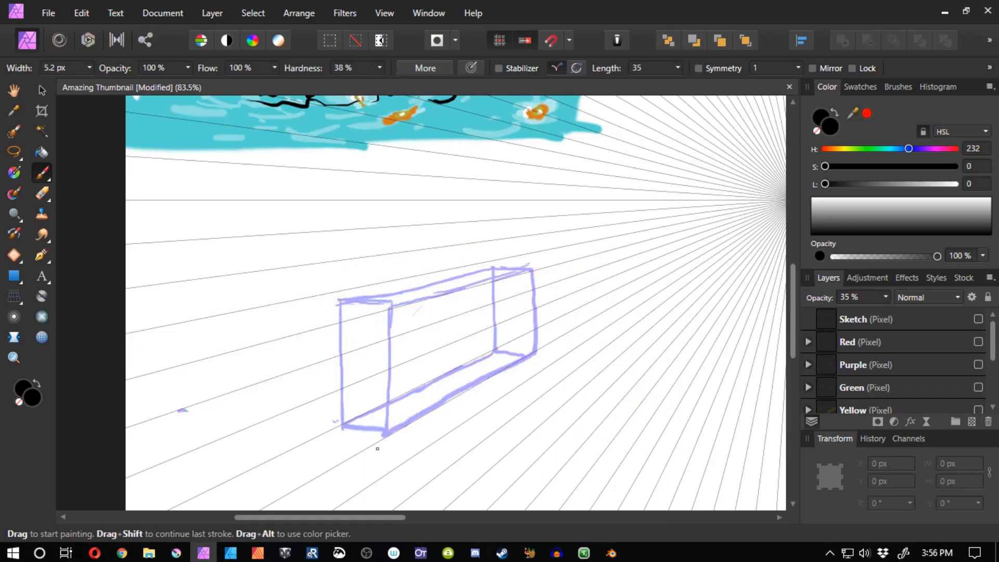
Step back through the history to remove the blue box completion and outer-side guide lines and restore the hidden layers.
key(ctrl+z)
key(ctrl+z)
key(ctrl+z)
key(ctrl+z)
key(ctrl+z)
key(ctrl+z)
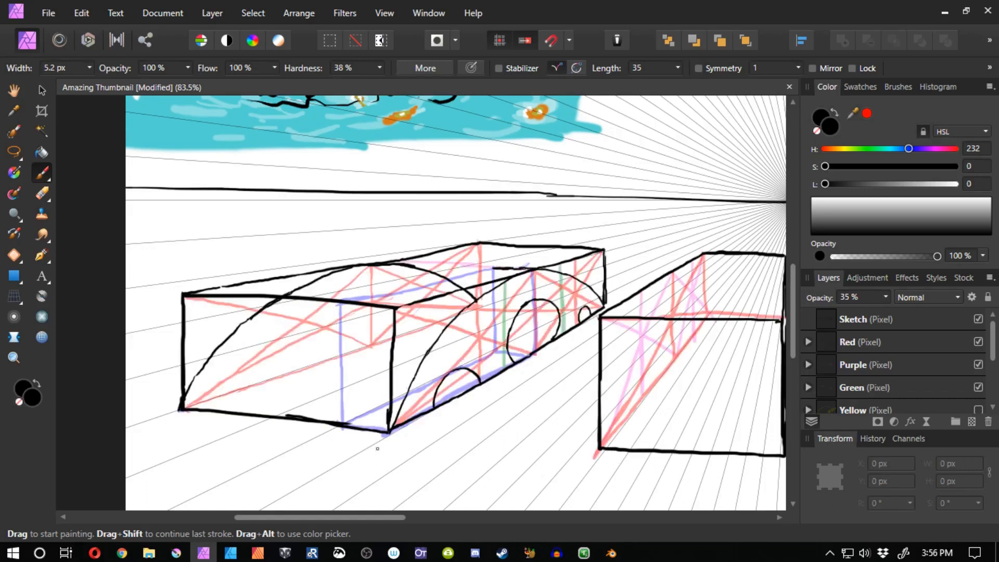
key(ctrl+z)
key(ctrl+z)
key(ctrl+z)
key(ctrl+z)
key(ctrl+z)
key(ctrl+z)
key(ctrl+z)
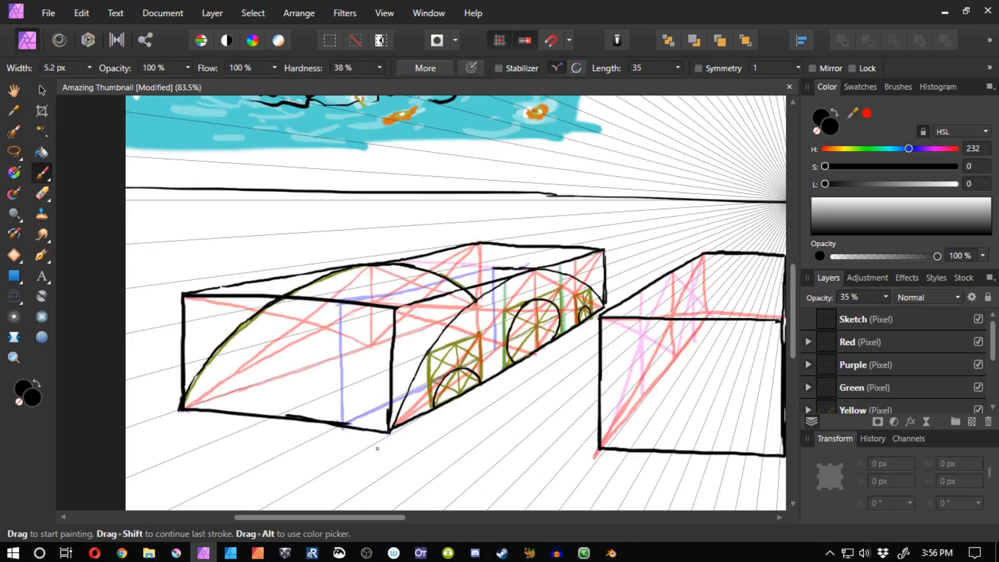
key(ctrl+z)
key(ctrl+z)
key(ctrl+z)
key(ctrl+shift+z)
key(ctrl+shift+z)
key(ctrl+shift+z)
key(ctrl+shift+z)
key(ctrl+shift+z)
key(ctrl+shift+z)
Draw a blue arrow pointing at the inner thickness plane, and undo the trial shading across the plane.
drag(206, 209, 289, 312)
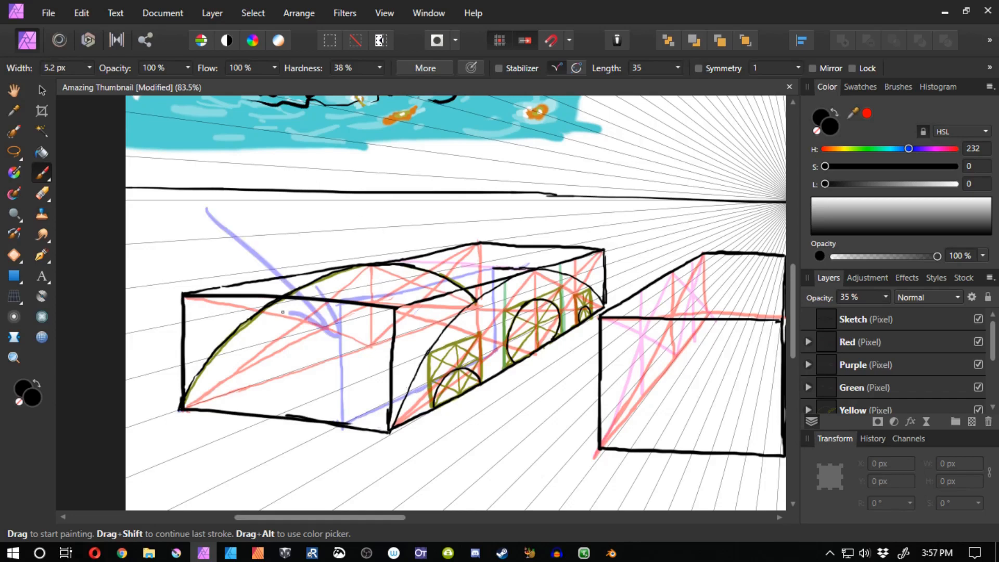
mouse_move(481, 348)
mouse_down()
mouse_move(438, 355)
mouse_move(374, 320)
mouse_move(417, 380)
mouse_move(371, 376)
mouse_move(361, 399)
mouse_up()
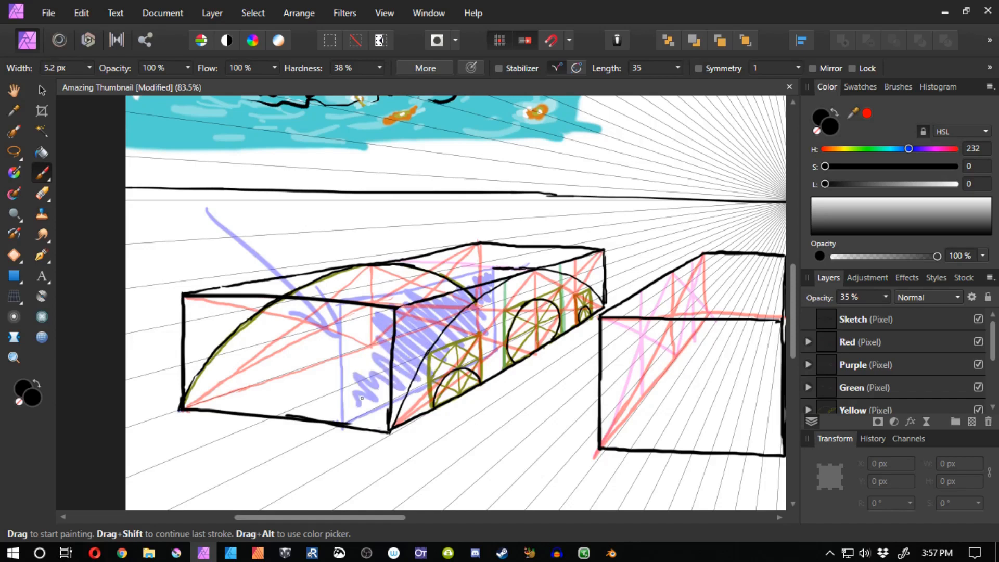
key(ctrl+z)
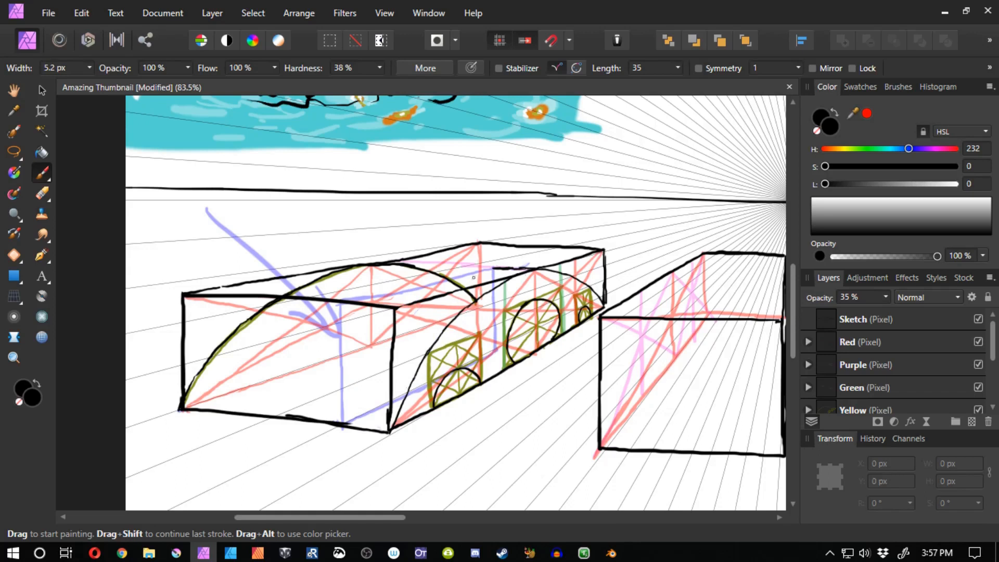
Draw both blue corner-to-corner diagonals across the inner thickness plane, undoing the stray diagonal on the outer side.
drag(488, 271, 405, 341)
key(ctrl+z)
key(ctrl+shift+z)
key(ctrl+z)
drag(494, 267, 349, 420)
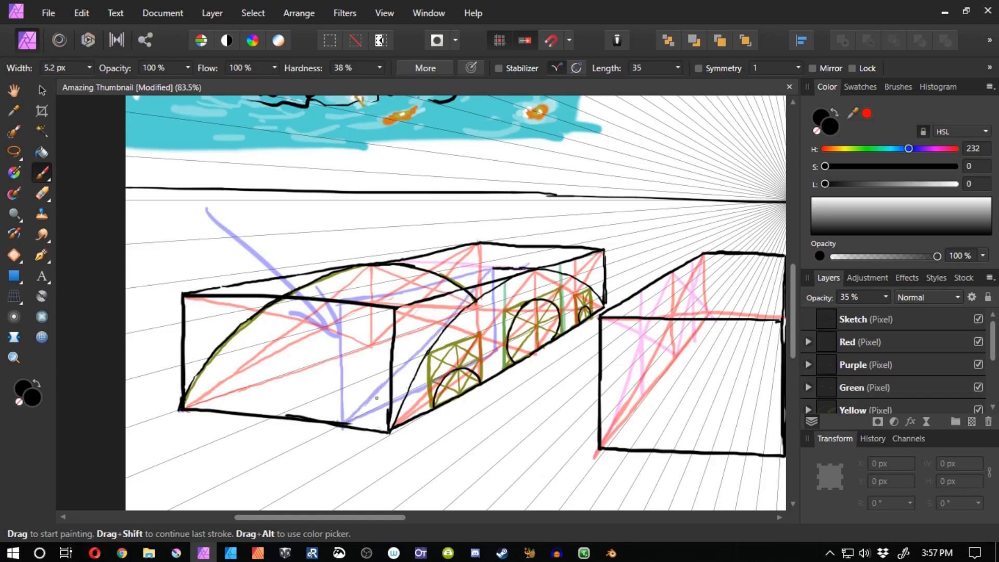
drag(532, 273, 407, 412)
key(ctrl+z)
key(ctrl+z)
drag(345, 307, 474, 344)
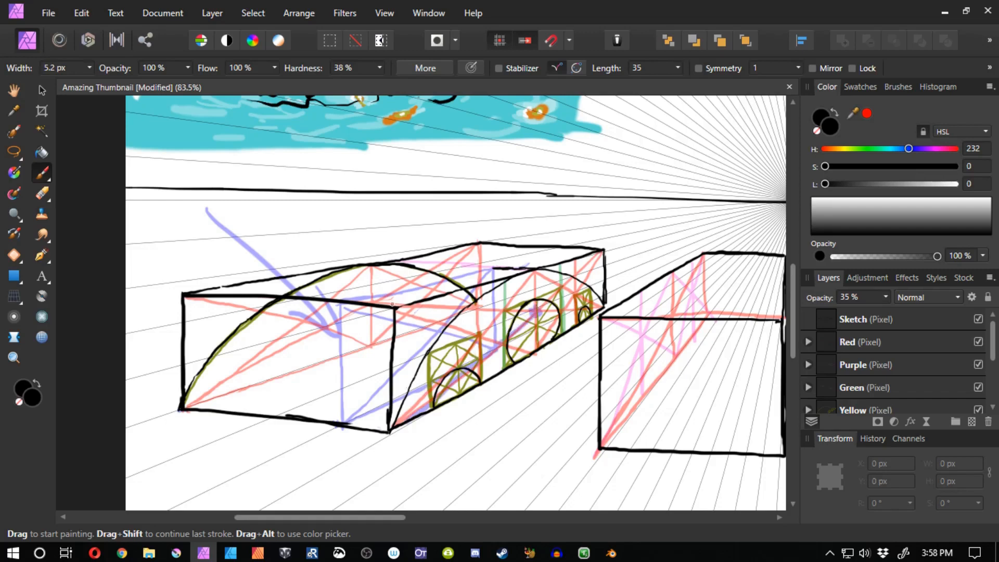
mouse_move(394, 307)
mouse_down()
mouse_move(546, 312)
mouse_move(537, 304)
mouse_up()
drag(546, 249, 547, 294)
mouse_move(554, 275)
mouse_down()
mouse_move(542, 293)
mouse_move(536, 283)
mouse_up()
key(ctrl+z)
key(ctrl+z)
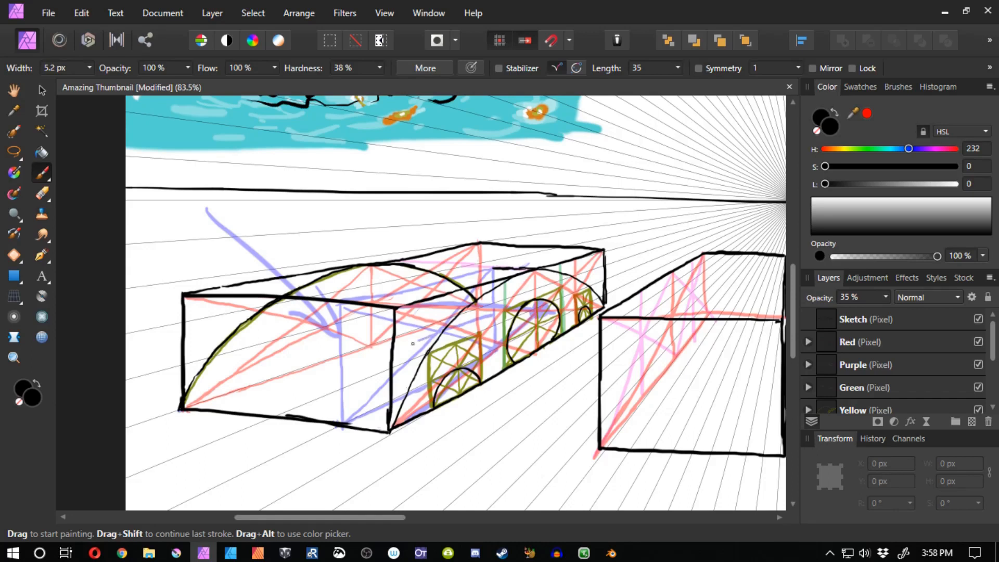
Draw a blue perspective line through the inner plane's centre to its front vertical, and erase the stray blue marks around the outer arches.
drag(419, 341, 338, 373)
key(e)
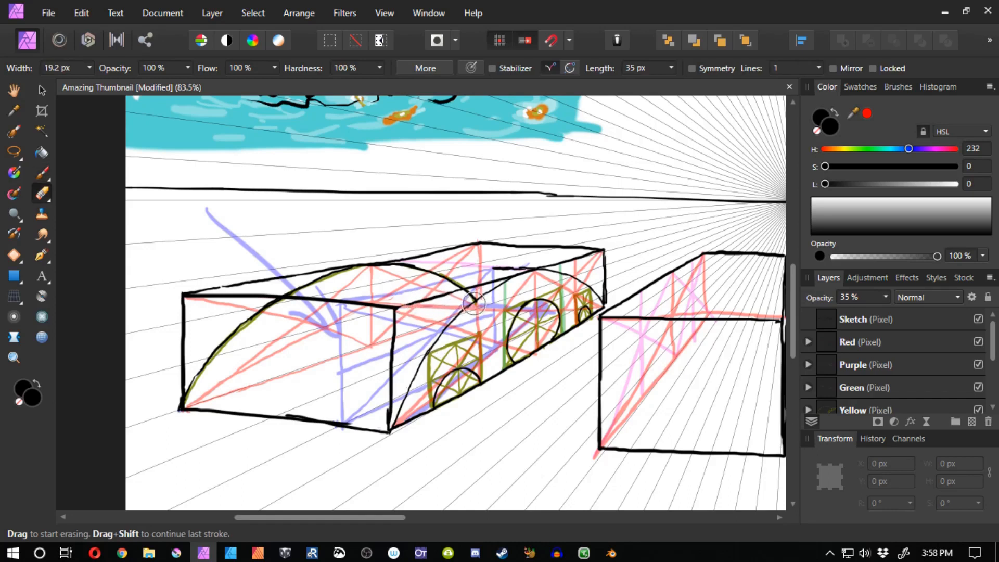
drag(506, 302, 553, 306)
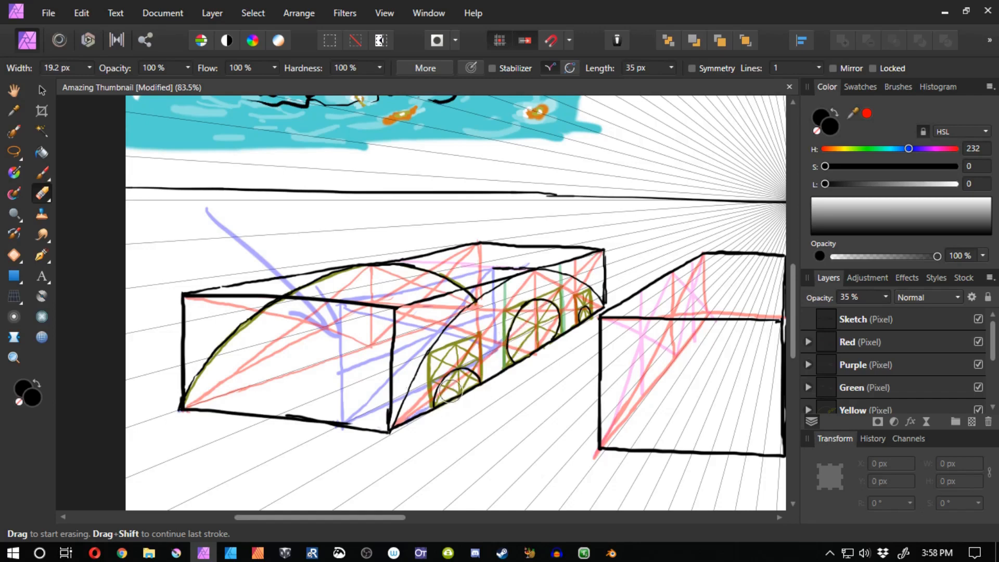
Try to draw blue diagonals and a top edge across the matching half of the box's outer side.
key(b)
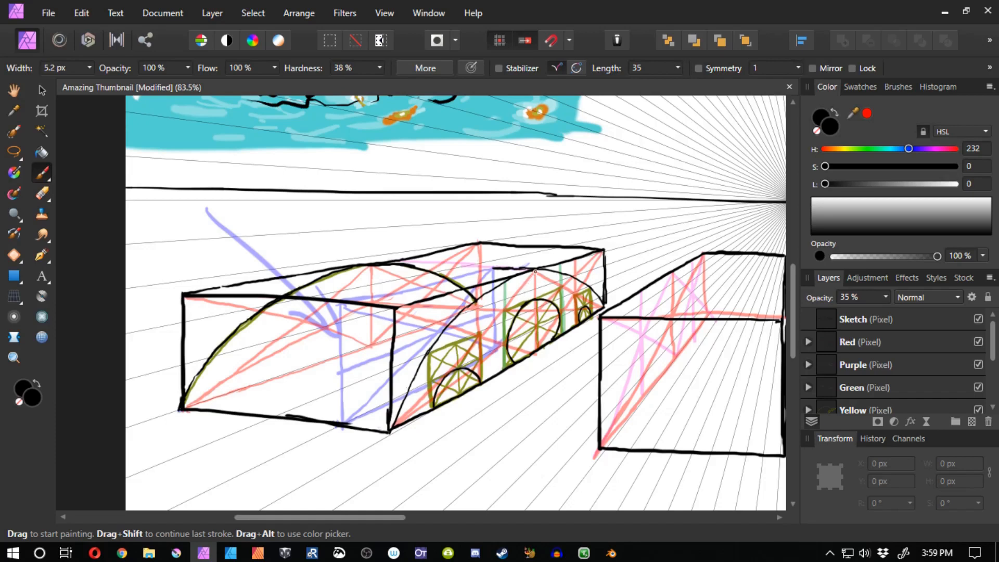
drag(536, 272, 396, 424)
drag(396, 308, 553, 353)
mouse_move(537, 272)
mouse_down()
mouse_move(536, 343)
mouse_move(532, 283)
mouse_move(526, 311)
mouse_move(389, 304)
mouse_up()
key(ctrl+z)
key(ctrl+z)
key(ctrl+z)
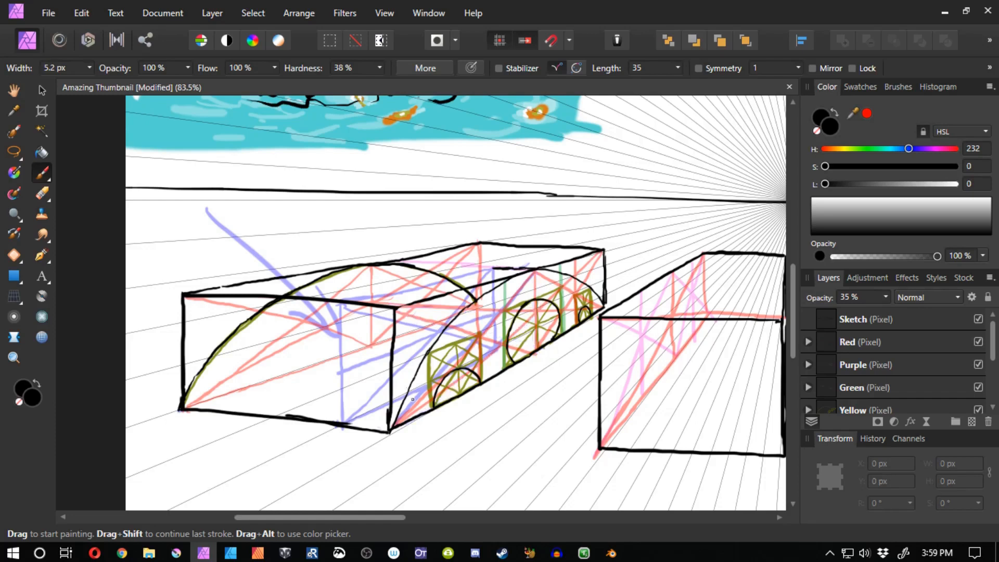
Draw crossing blue diagonals across the upper half of the inner plane.
drag(493, 316, 345, 306)
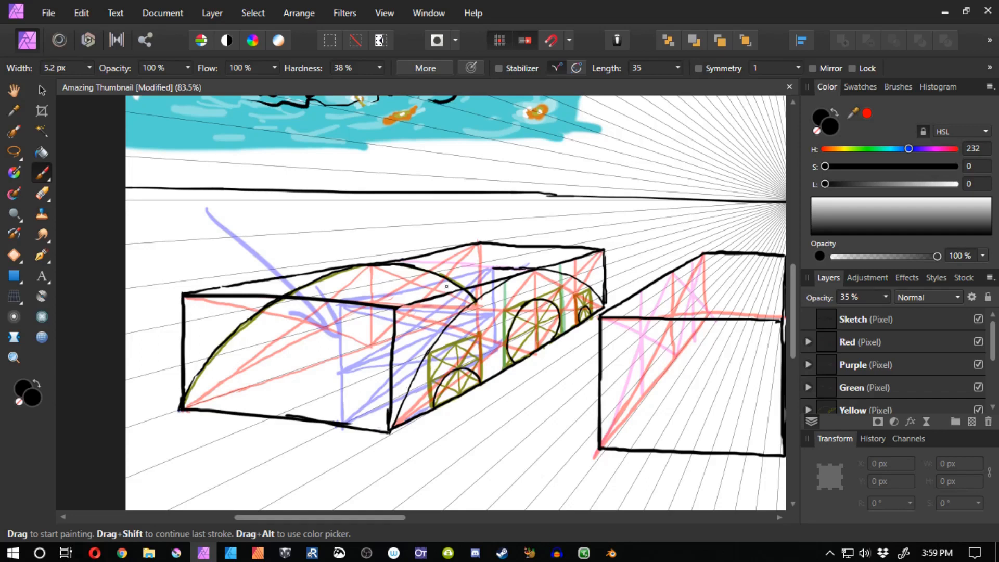
On the Sketch layer, draw the inner arch curve from the inner plane's rear top corner down to its front base corner.
click(850, 322)
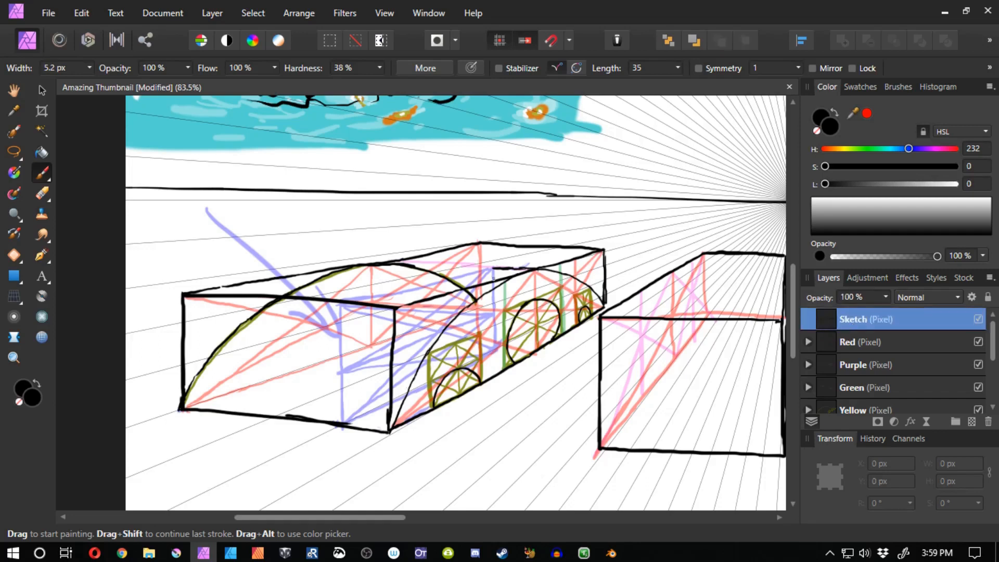
click(417, 327)
key(ctrl+z)
key(ctrl+z)
mouse_move(491, 267)
mouse_down()
mouse_move(346, 428)
mouse_move(490, 267)
mouse_move(393, 374)
mouse_up()
key(ctrl+z)
drag(491, 268, 417, 309)
key(ctrl+z)
key(ctrl+z)
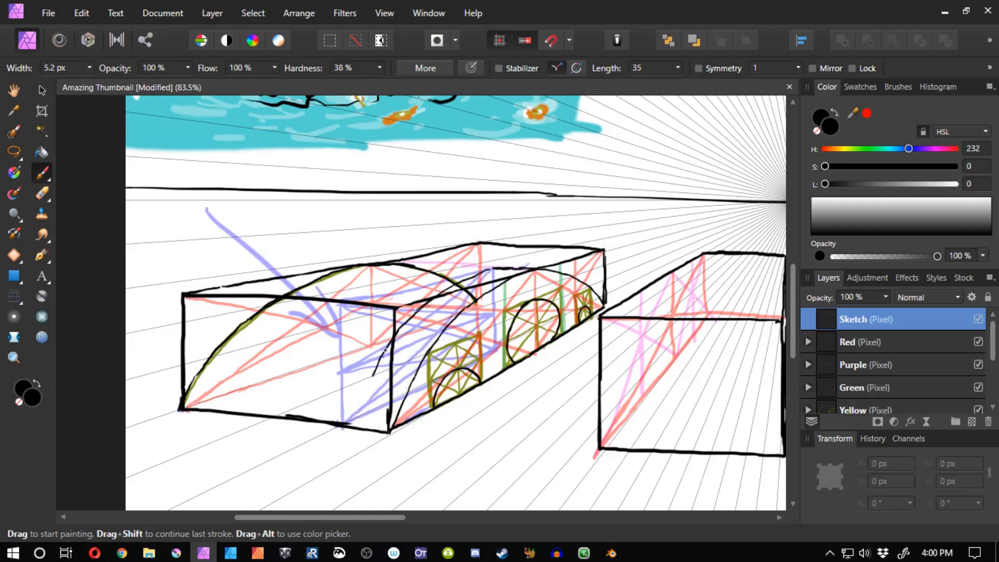
mouse_move(343, 422)
mouse_down()
mouse_move(377, 356)
mouse_move(435, 298)
mouse_up()
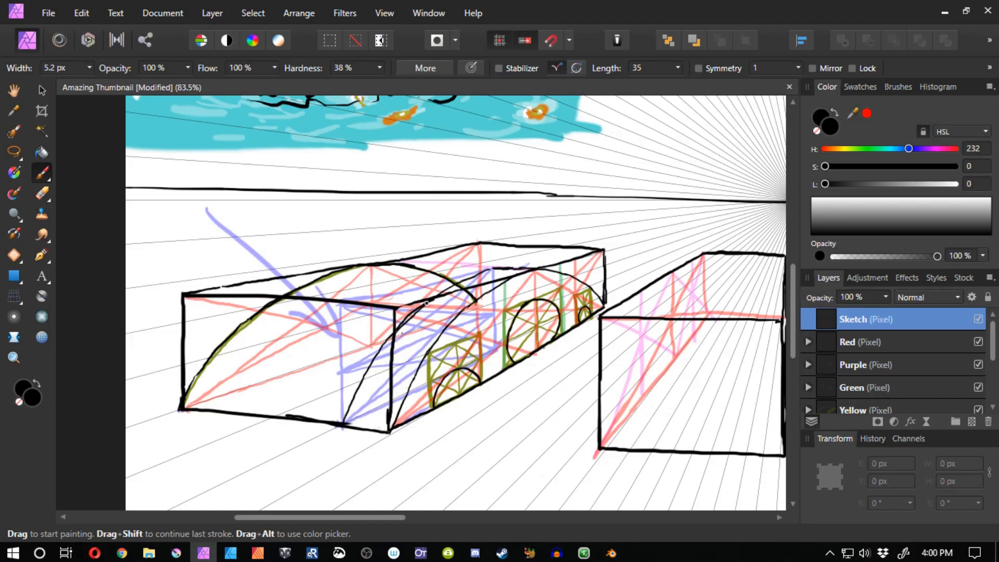
Try shading the arch's underside, adding top connecting strokes and drawing a black arrow toward the box.
mouse_move(494, 268)
mouse_down()
mouse_move(519, 274)
mouse_move(501, 269)
mouse_move(449, 293)
mouse_move(483, 275)
mouse_up()
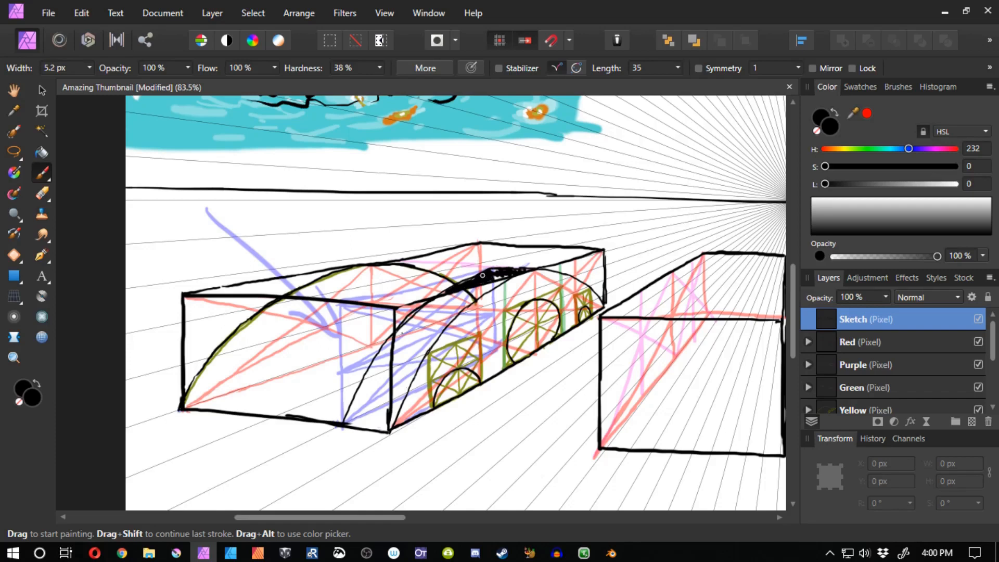
key(ctrl+z)
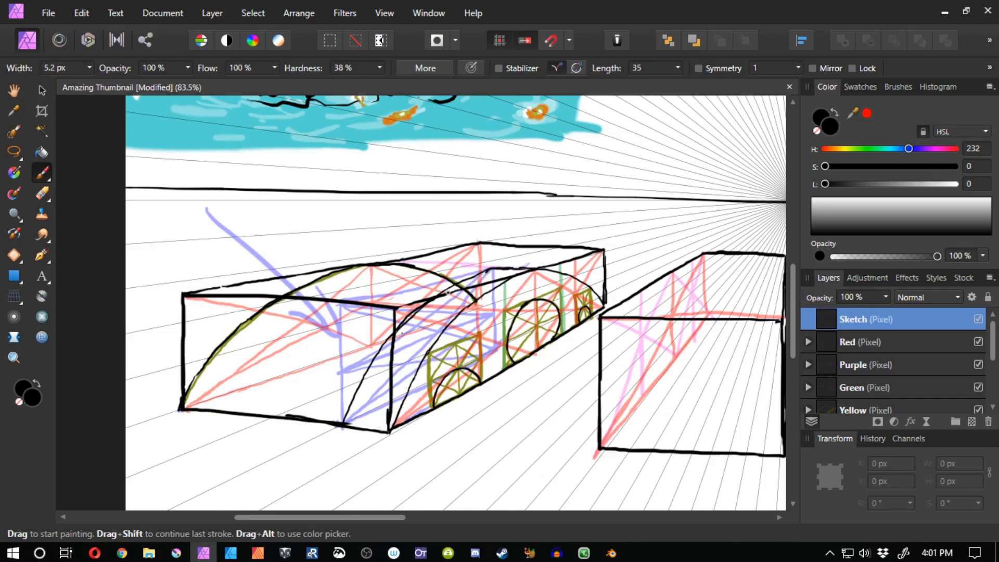
drag(441, 297, 508, 276)
key(ctrl+z)
drag(451, 297, 548, 265)
key(ctrl+z)
drag(161, 198, 165, 234)
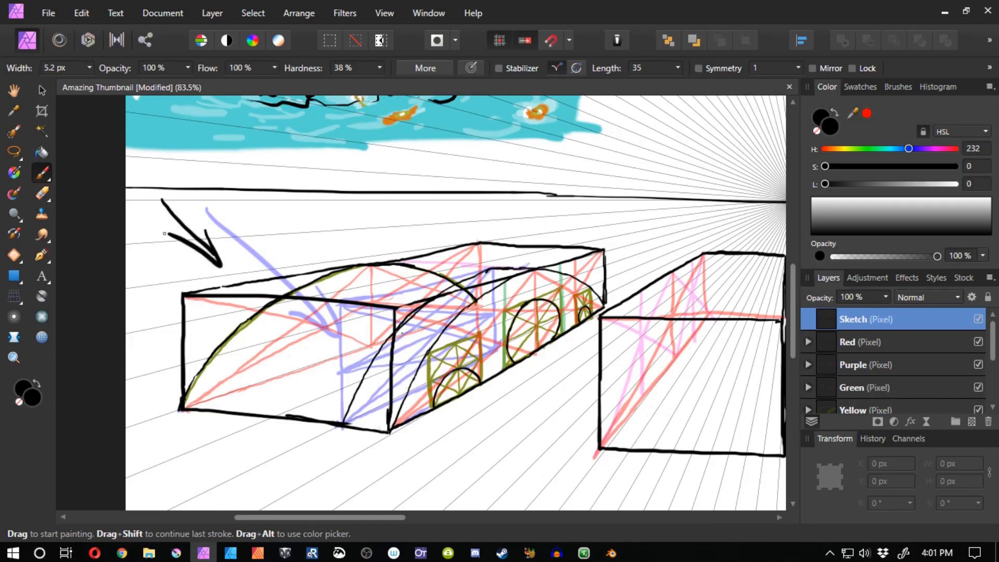
key(ctrl+z)
Retrace the inner arch on the Sketch layer to darken its upper curve from the crest toward the front.
mouse_move(488, 271)
mouse_down()
mouse_move(390, 325)
mouse_move(360, 379)
mouse_up()
key(ctrl+z)
key(ctrl+z)
key(ctrl+z)
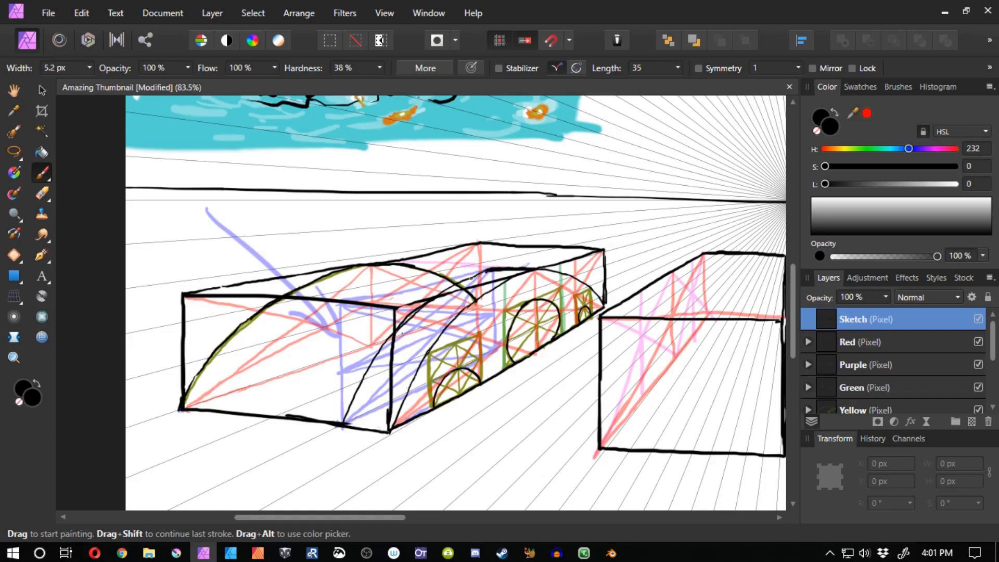
key(ctrl+z)
mouse_move(487, 270)
mouse_down()
mouse_move(428, 295)
mouse_move(414, 315)
mouse_move(443, 290)
mouse_move(397, 330)
mouse_up()
key(ctrl+z)
key(ctrl+z)
key(e)
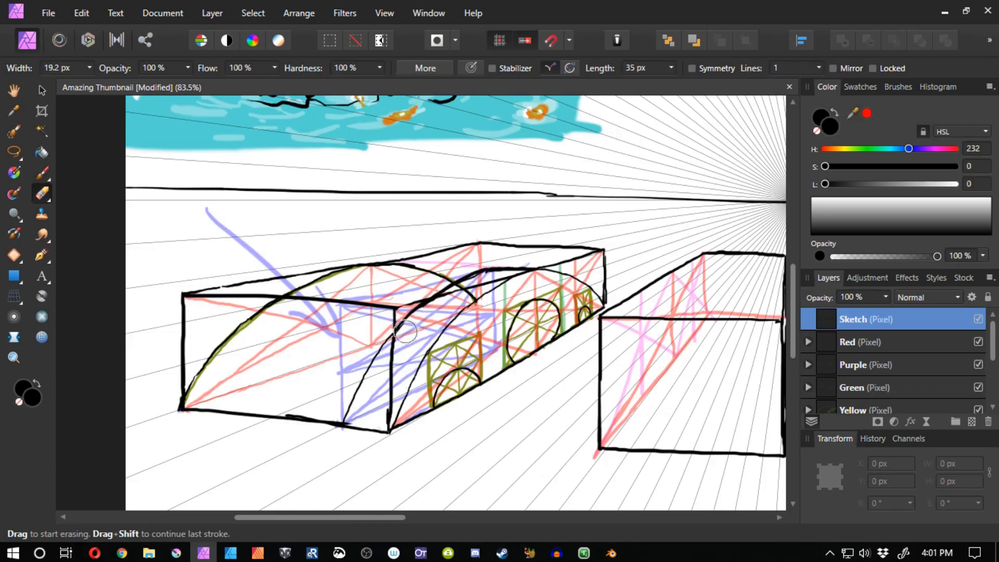
key(b)
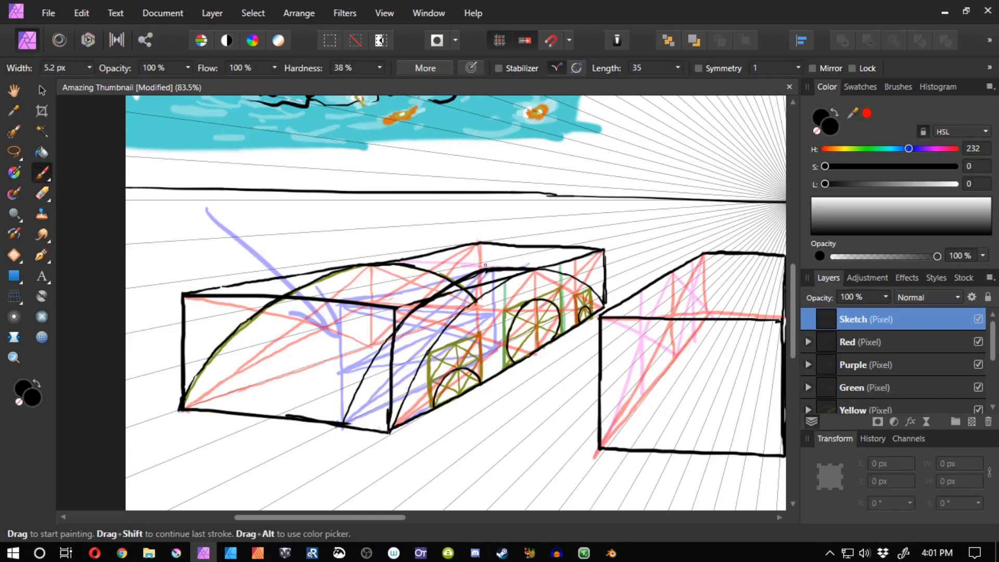
Try connecting strokes from the inner arch's crest to the hidden side, and darken the crest of the hidden-side arch.
drag(485, 265, 390, 258)
key(ctrl+z)
key(ctrl+z)
drag(482, 270, 381, 256)
key(ctrl+z)
mouse_move(480, 270)
mouse_down()
mouse_move(385, 262)
mouse_move(438, 262)
mouse_up()
key(ctrl+z)
key(ctrl+z)
drag(407, 261, 332, 277)
key(ctrl+z)
key(ctrl+z)
On the Purple layer, draw a short diagonal on the front face between the inner vertical and the outer base corner.
click(846, 342)
click(846, 367)
mouse_move(354, 392)
mouse_down()
mouse_move(154, 378)
mouse_move(349, 394)
mouse_move(341, 392)
mouse_move(342, 422)
mouse_move(388, 427)
mouse_up()
key(ctrl+z)
key(ctrl+z)
drag(343, 390, 386, 429)
Draw a purple guide line low across the box's front face, extending past its far vertical edge.
drag(387, 413, 314, 404)
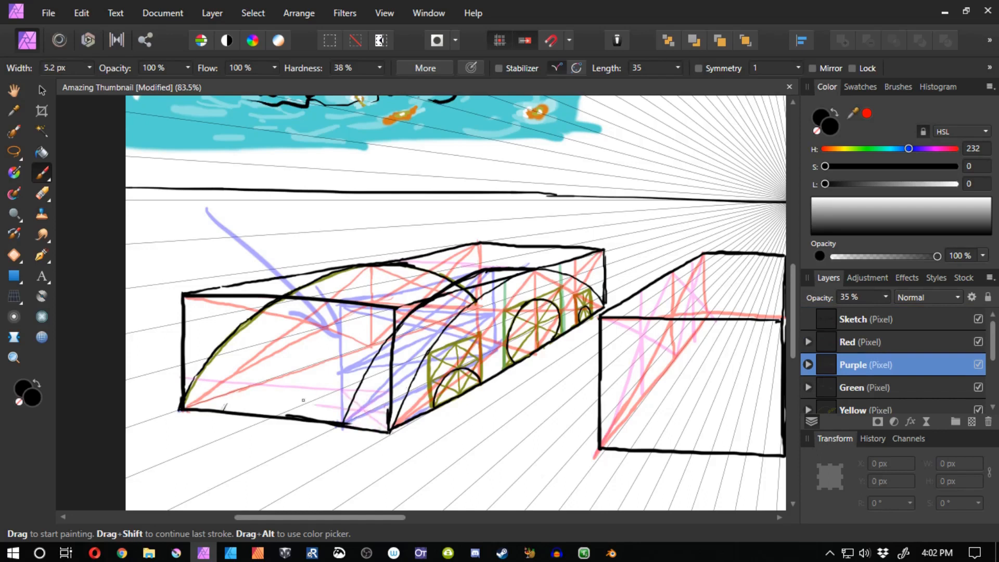
key(ctrl+z)
drag(391, 409, 220, 391)
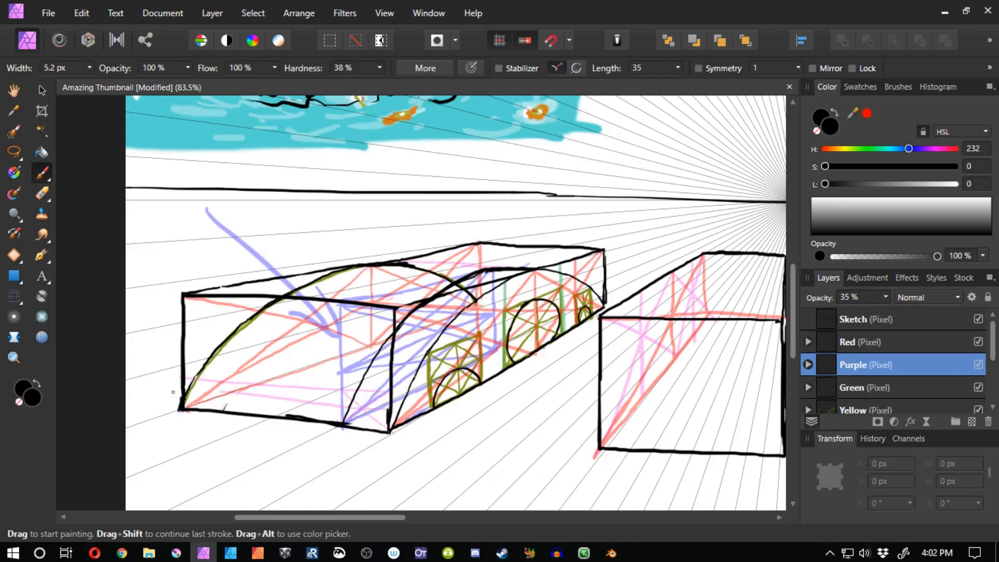
key(ctrl+z)
mouse_move(275, 397)
mouse_down()
mouse_move(341, 407)
mouse_move(169, 388)
mouse_up()
key(ctrl+z)
drag(276, 398, 146, 381)
key(ctrl+z)
drag(289, 398, 148, 385)
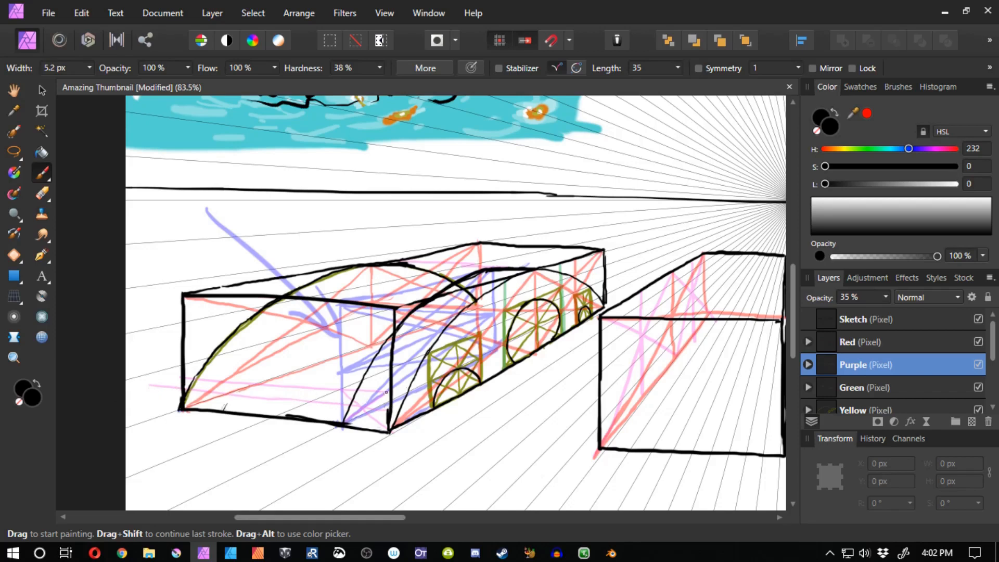
Repeat the crossed divisions along the low purple strip toward the far base corner, and draw a full-height purple vertical at the last division.
mouse_move(386, 392)
mouse_down()
mouse_move(310, 418)
mouse_move(301, 388)
mouse_move(288, 410)
mouse_move(262, 413)
mouse_move(272, 320)
mouse_up()
key(ctrl+z)
mouse_move(263, 414)
mouse_down()
mouse_move(262, 390)
mouse_move(223, 410)
mouse_up()
mouse_move(222, 410)
mouse_down()
mouse_move(221, 382)
mouse_move(190, 406)
mouse_up()
key(ctrl+z)
drag(220, 381, 223, 288)
drag(222, 297, 220, 381)
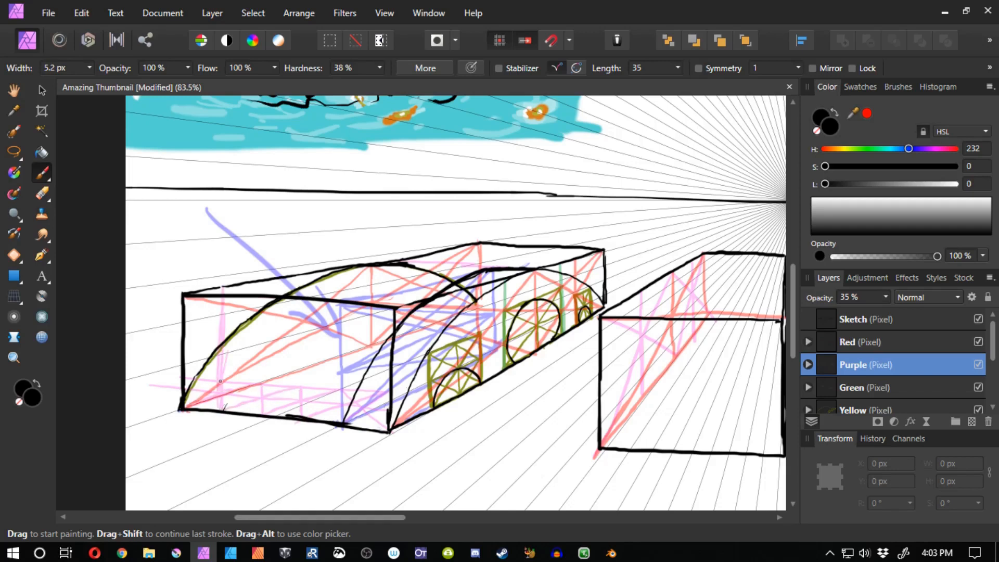
Step back through the recent purple division strokes on the front face, and restore them all.
key(ctrl+z)
key(ctrl+z)
key(ctrl+z)
key(ctrl+z)
key(ctrl+z)
key(ctrl+z)
key(ctrl+z)
key(ctrl+z)
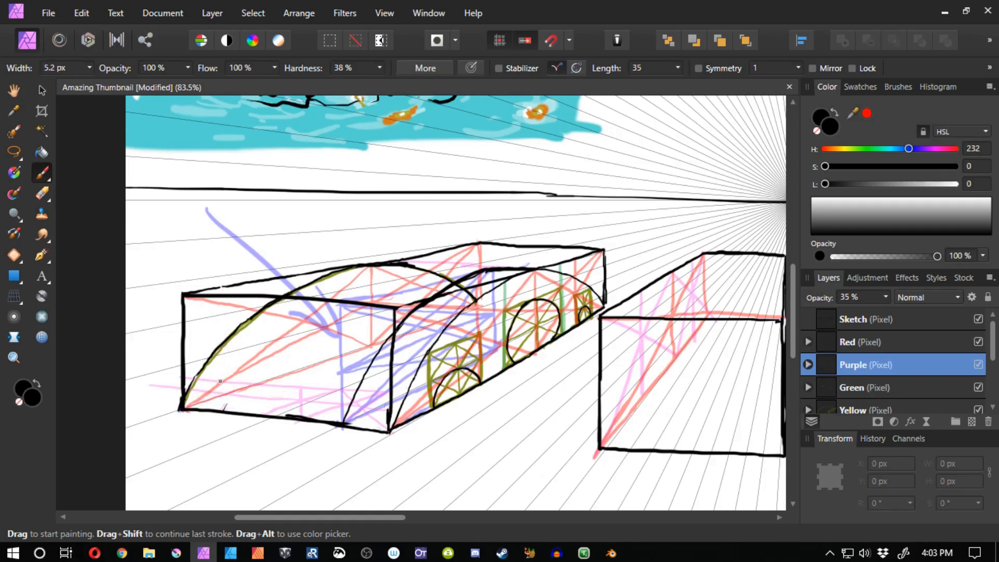
key(ctrl+z)
key(ctrl+shift+z)
key(ctrl+shift+z)
key(ctrl+shift+z)
key(ctrl+shift+z)
key(ctrl+shift+z)
key(ctrl+shift+z)
key(ctrl+shift+z)
key(ctrl+shift+z)
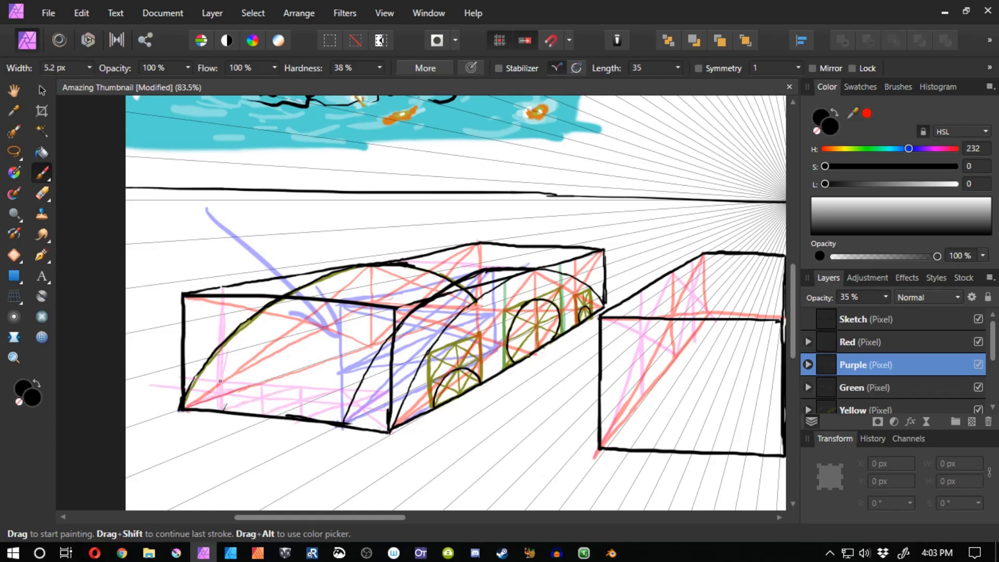
On the Sketch layer, draw crossing black diagonals over the box's front face and a vertical through their centre.
click(924, 342)
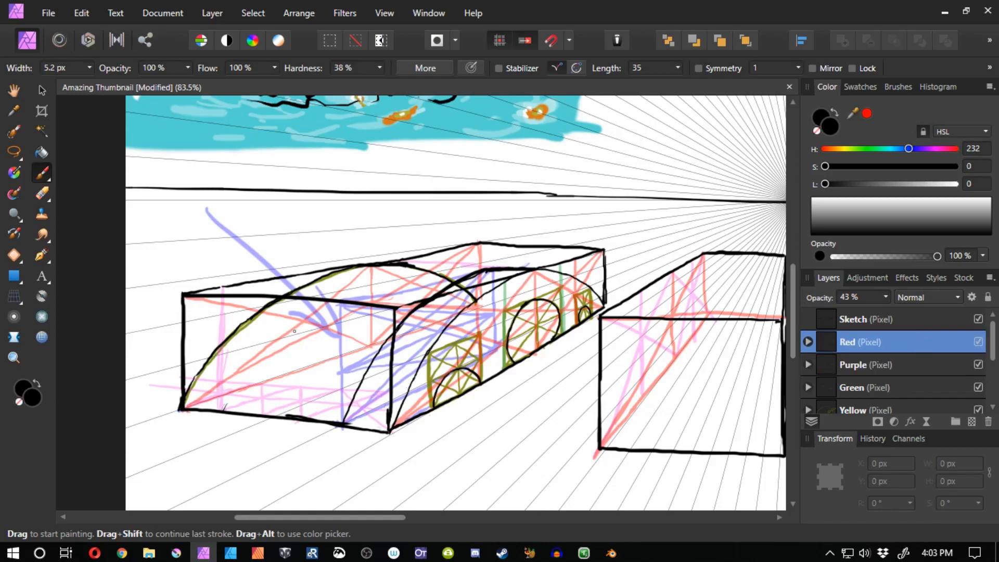
drag(991, 354, 990, 389)
click(915, 365)
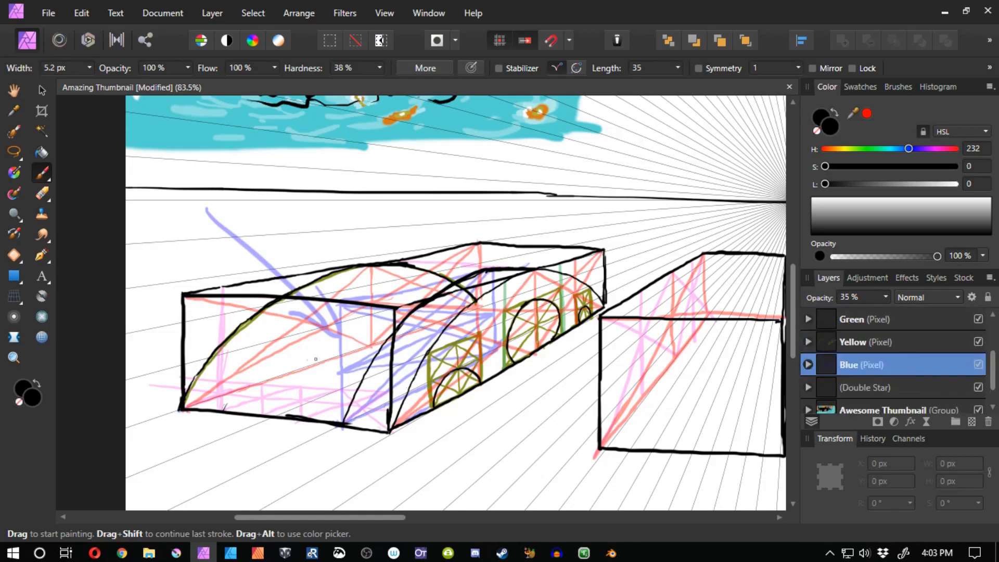
click(847, 391)
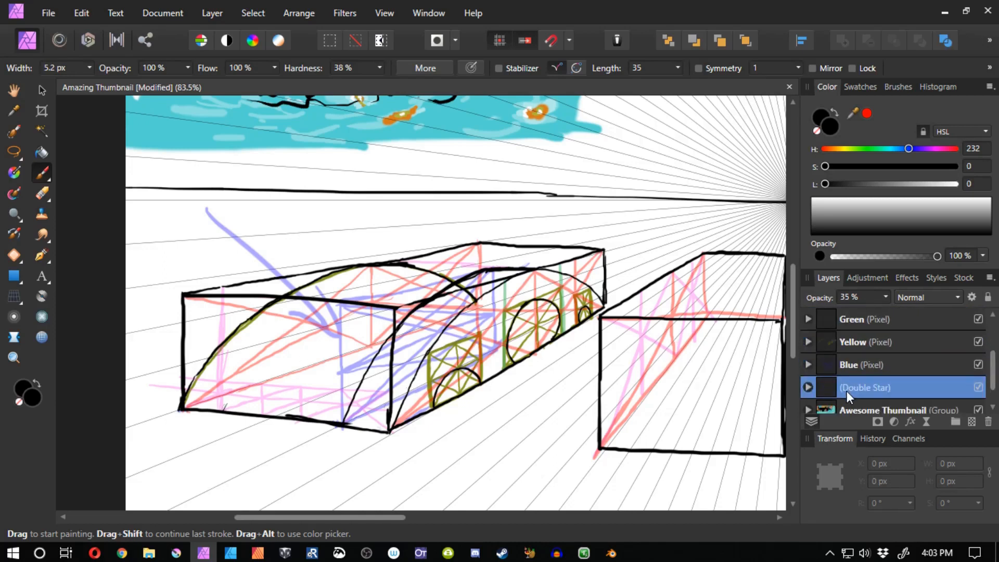
scroll(990, 367, up, 3)
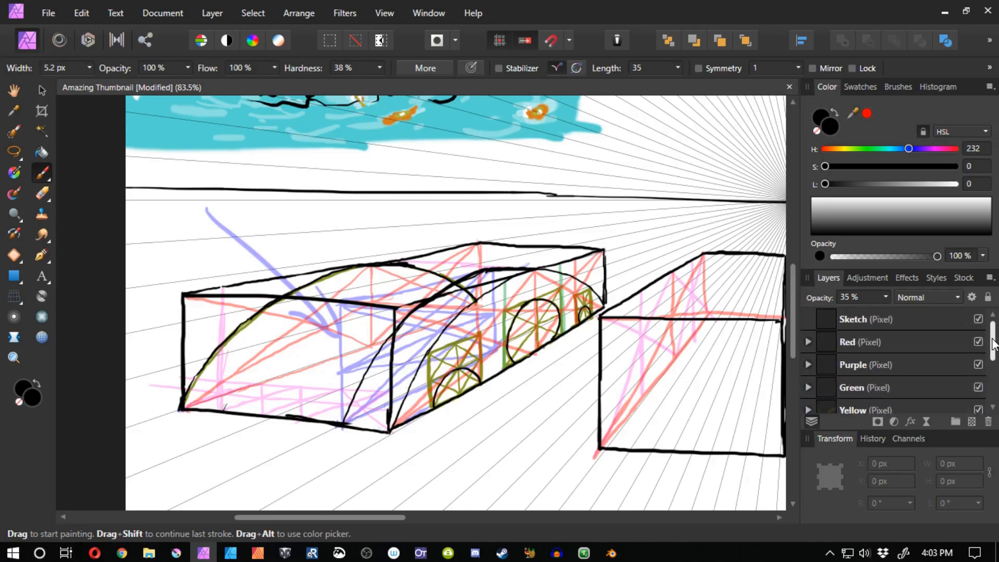
click(931, 327)
mouse_move(197, 299)
mouse_down()
mouse_move(371, 446)
mouse_move(404, 444)
mouse_up()
key(ctrl+z)
mouse_move(391, 310)
mouse_down()
mouse_move(192, 388)
mouse_move(235, 370)
mouse_move(239, 382)
mouse_move(185, 407)
mouse_up()
key(ctrl+z)
key(ctrl+z)
mouse_move(296, 417)
mouse_down()
mouse_move(299, 295)
mouse_move(388, 417)
mouse_up()
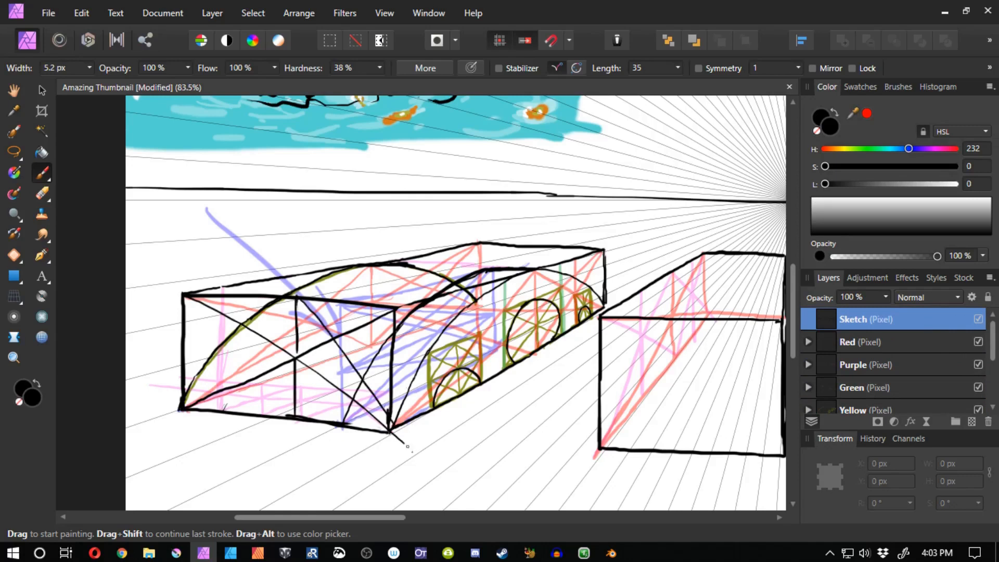
Subdivide the near half of the front face with crossing black diagonals and a vertical through their intersection.
key(ctrl+z)
drag(300, 296, 391, 445)
drag(392, 311, 278, 425)
key(ctrl+z)
drag(394, 309, 288, 416)
mouse_move(344, 366)
mouse_down()
mouse_move(346, 421)
mouse_move(343, 299)
mouse_up()
key(ctrl+z)
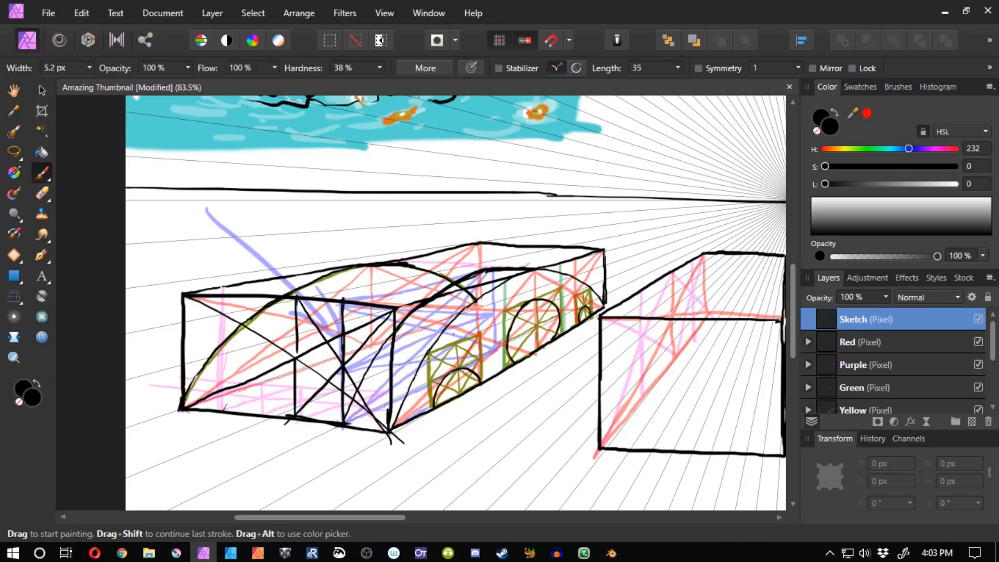
mouse_move(387, 438)
mouse_down()
mouse_move(347, 434)
mouse_move(385, 440)
mouse_move(354, 443)
mouse_up()
key(ctrl+z)
Subdivide the far half of the front face with crossing black diagonals and a vertical through their intersection.
drag(280, 319, 190, 404)
drag(184, 295, 297, 419)
mouse_move(246, 357)
mouse_down()
mouse_move(239, 412)
mouse_move(250, 294)
mouse_move(246, 381)
mouse_up()
key(ctrl+z)
key(ctrl+z)
Try sketching the hidden-side arch curve from the far quarter division's base up to the crest.
mouse_move(246, 297)
mouse_down()
mouse_move(246, 407)
mouse_move(359, 316)
mouse_up()
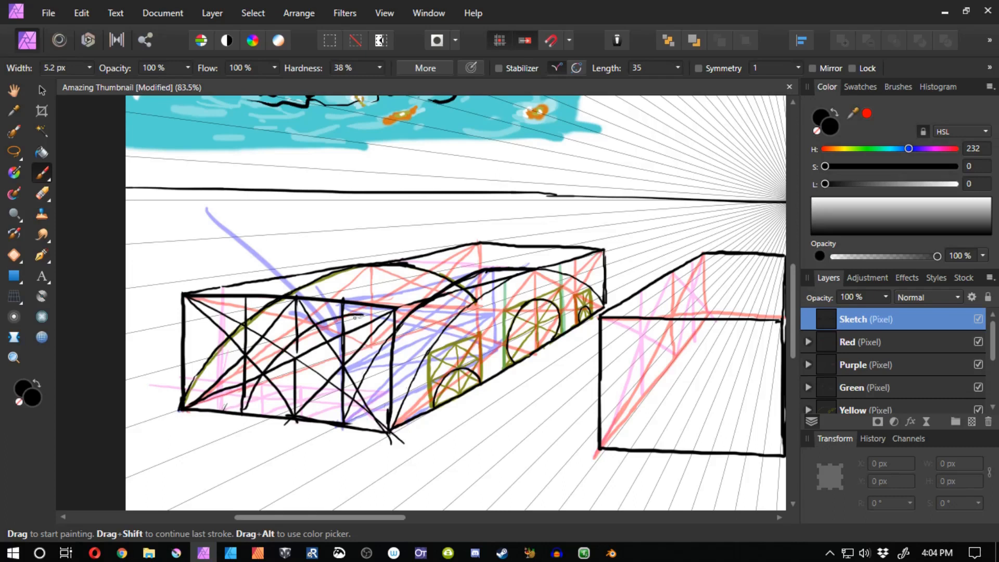
key(ctrl+z)
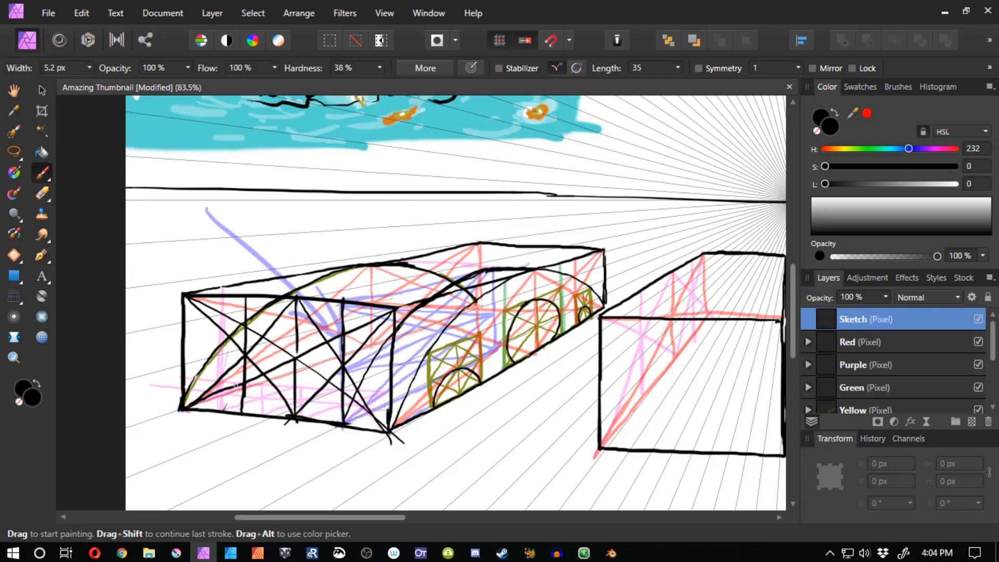
mouse_move(243, 412)
mouse_down()
mouse_move(258, 370)
mouse_move(306, 327)
mouse_move(373, 289)
mouse_up()
key(ctrl+z)
mouse_move(267, 356)
mouse_down()
mouse_move(360, 273)
mouse_move(445, 264)
mouse_up()
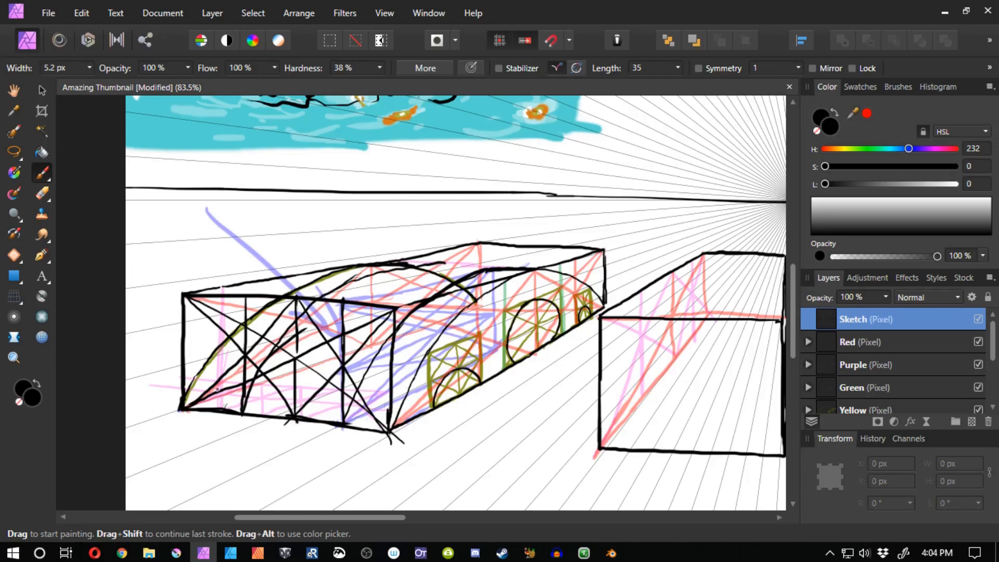
Undo the trial arch curve and all the black subdivision lines on the box's front face.
key(ctrl+z)
key(ctrl+z)
key(ctrl+z)
key(ctrl+z)
key(ctrl+z)
key(ctrl+z)
key(ctrl+z)
key(ctrl+z)
key(ctrl+z)
key(ctrl+z)
key(ctrl+z)
key(ctrl+z)
key(ctrl+z)
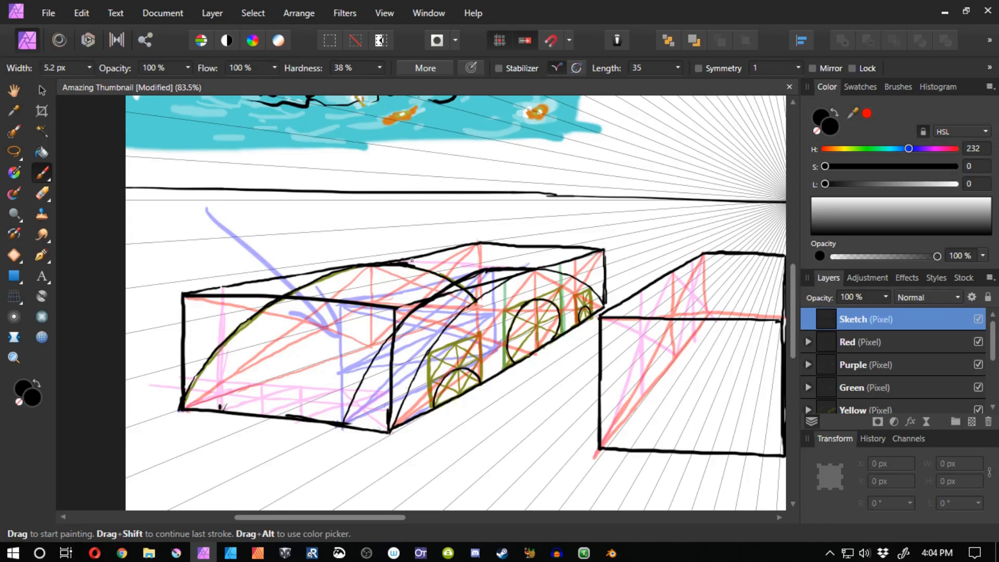
Draw a black vertical over the purple guide near the far edge of the front face, down past the base.
drag(418, 264, 376, 273)
key(ctrl+z)
mouse_move(221, 409)
mouse_down()
mouse_move(223, 297)
mouse_move(225, 431)
mouse_up()
key(ctrl+z)
drag(222, 299, 220, 419)
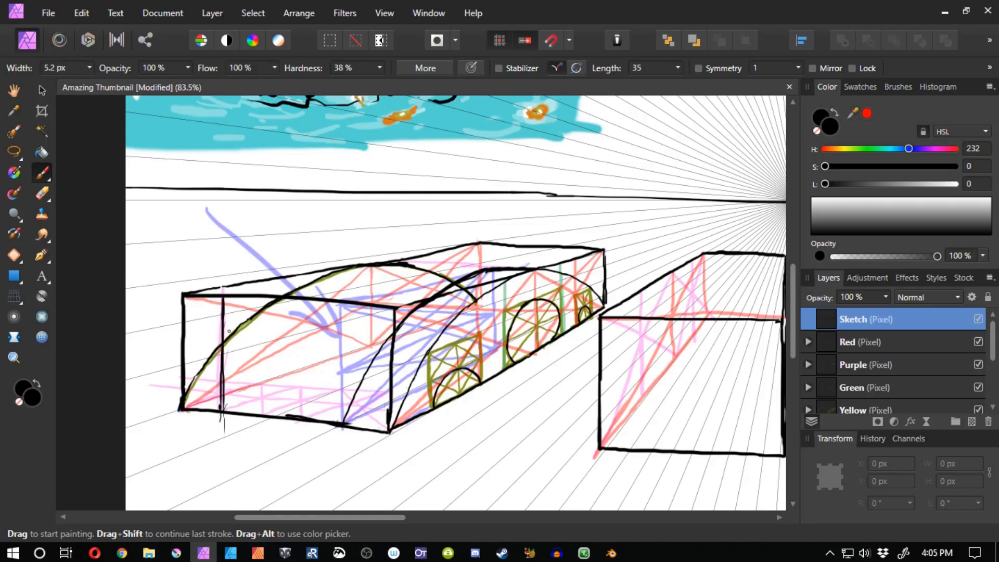
On the Yellow layer, draw receding guides from the new vertical's base and top, and join them with a vertical at the back.
click(867, 344)
click(864, 387)
click(863, 408)
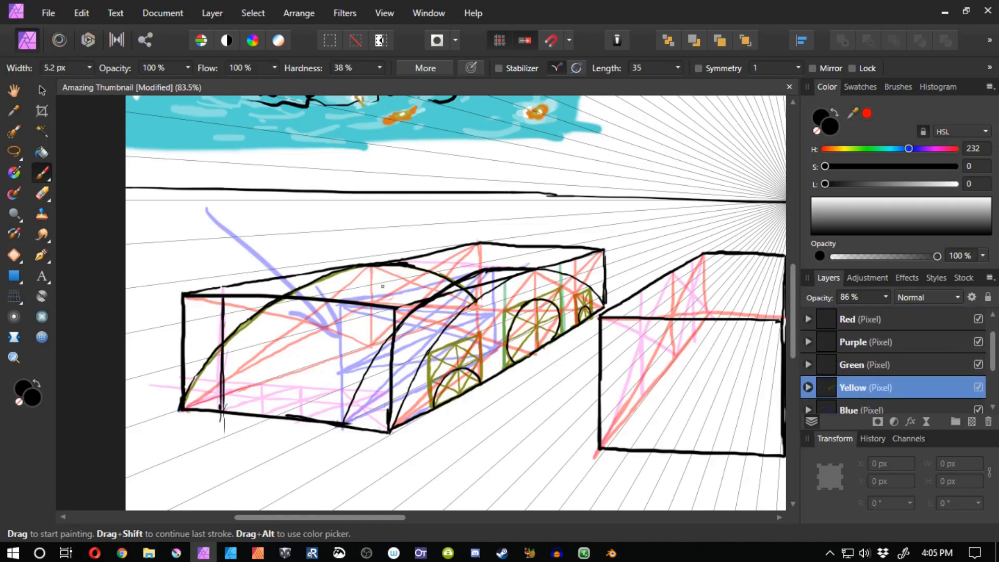
drag(225, 408, 414, 342)
mouse_move(226, 293)
mouse_down()
mouse_move(394, 264)
mouse_move(404, 319)
mouse_up()
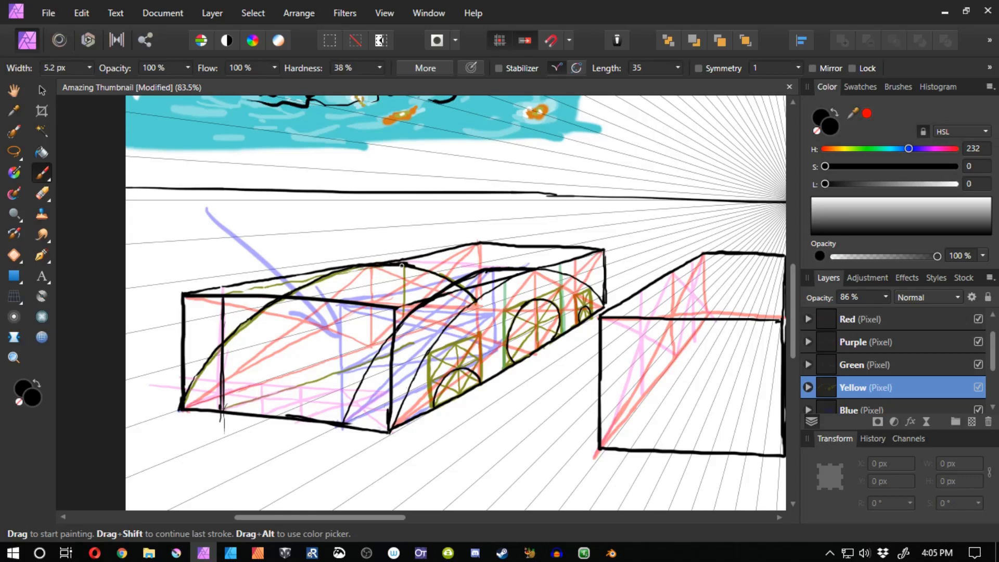
key(ctrl+z)
drag(404, 262, 403, 336)
Try drawing a yellow diagonal from the back vertical's top down to the base of the black vertical.
drag(403, 262, 336, 315)
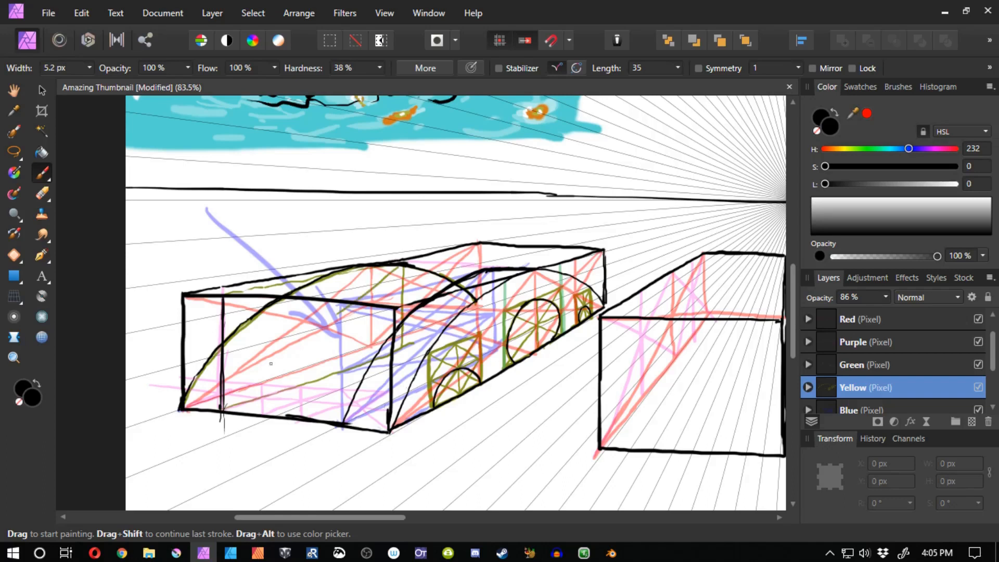
key(ctrl+z)
mouse_move(396, 265)
mouse_down()
mouse_move(266, 359)
mouse_move(224, 407)
mouse_move(402, 264)
mouse_move(324, 323)
mouse_up()
key(ctrl+z)
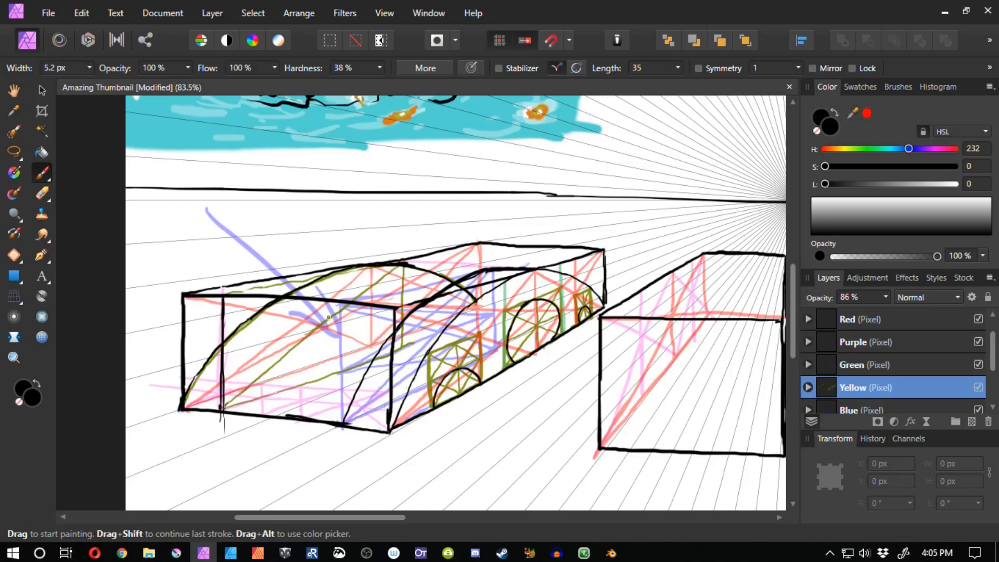
On the Sketch layer, draw a black inner arch curve from the crest down to the black vertical's base.
double_click(853, 319)
scroll(993, 333, up, 1)
click(900, 317)
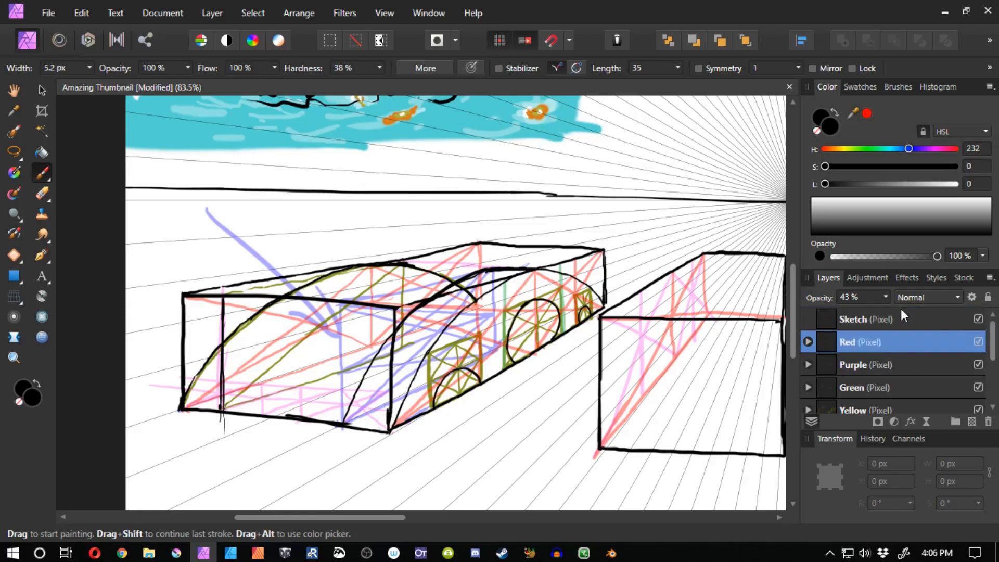
click(846, 317)
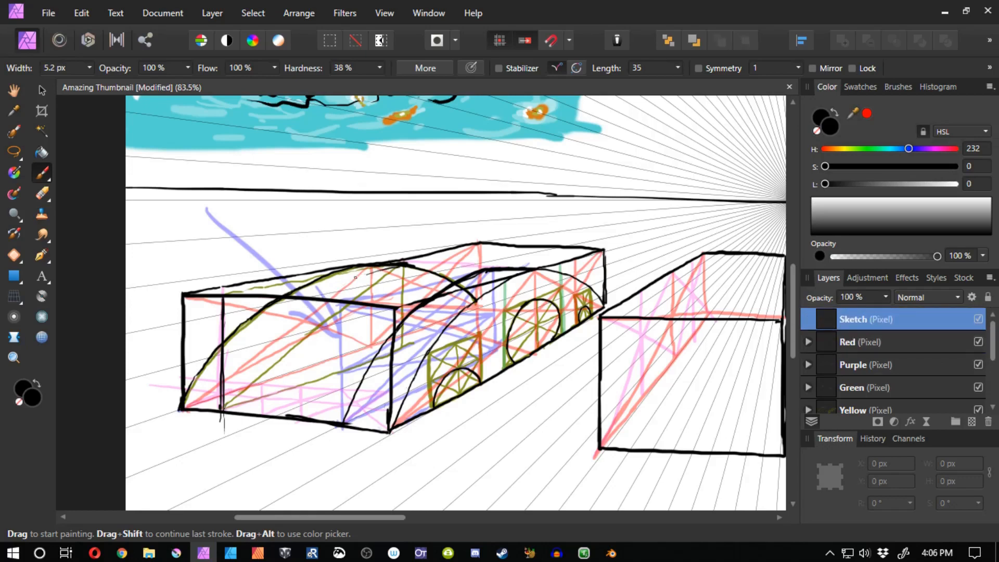
click(853, 408)
click(850, 319)
mouse_move(364, 270)
mouse_down()
mouse_move(297, 313)
mouse_move(254, 356)
mouse_move(222, 411)
mouse_move(253, 359)
mouse_up()
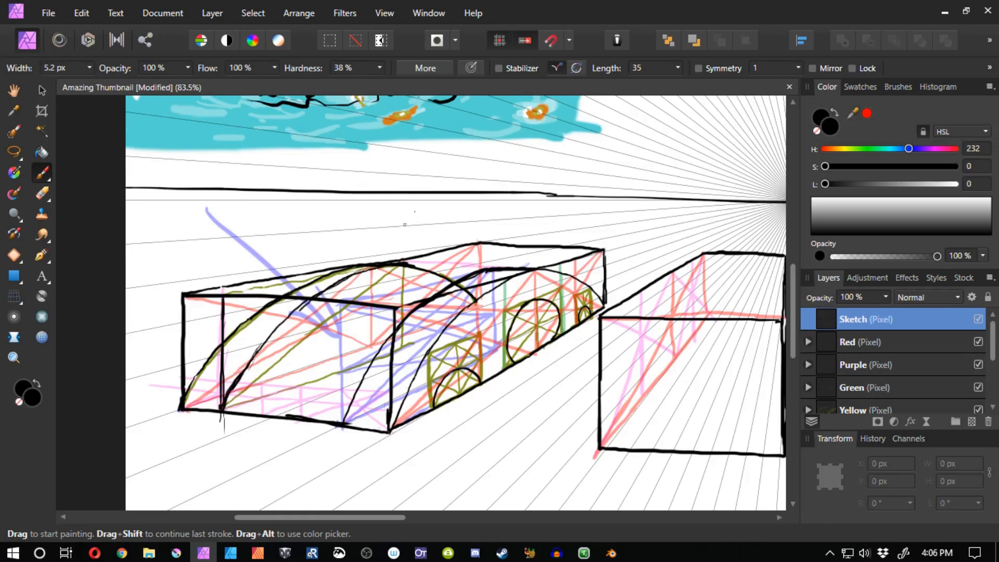
Undo the black inner arch curve and the yellow diagonal strokes beneath it.
key(ctrl+z)
key(ctrl+z)
key(ctrl+z)
key(ctrl+z)
key(ctrl+z)
key(ctrl+z)
key(ctrl+z)
key(ctrl+z)
key(ctrl+z)
key(ctrl+z)
key(ctrl+z)
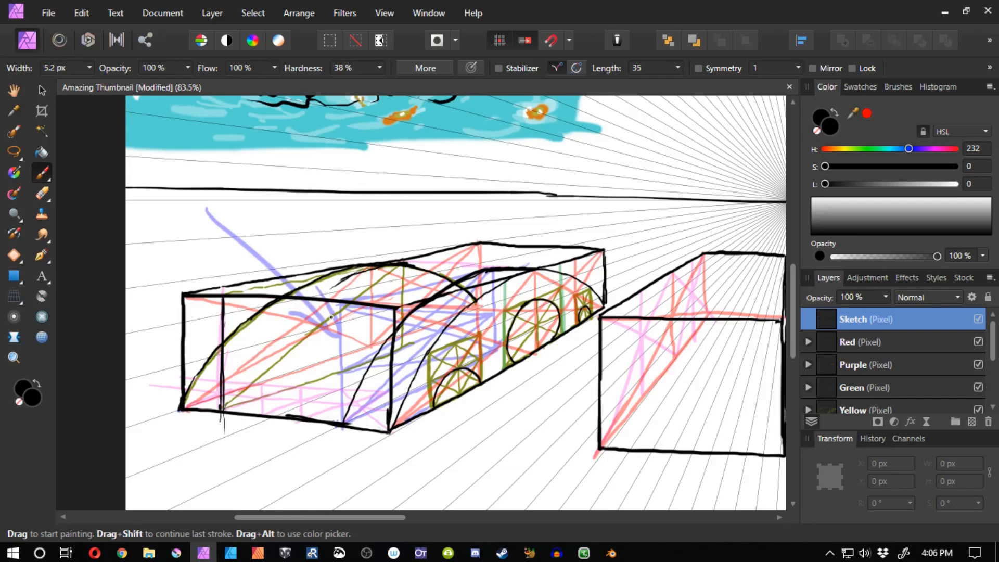
key(ctrl+z)
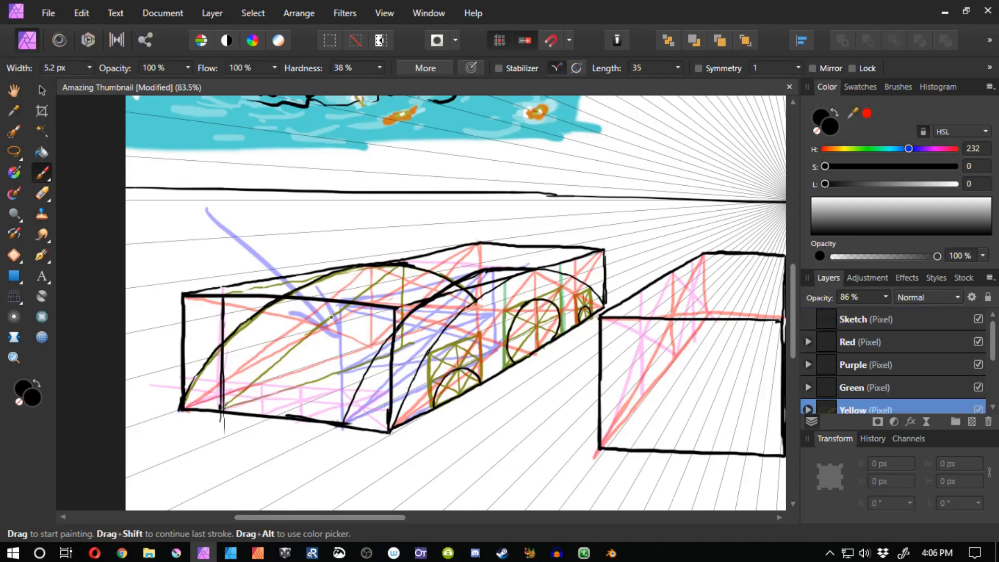
key(ctrl+z)
key(ctrl+z)
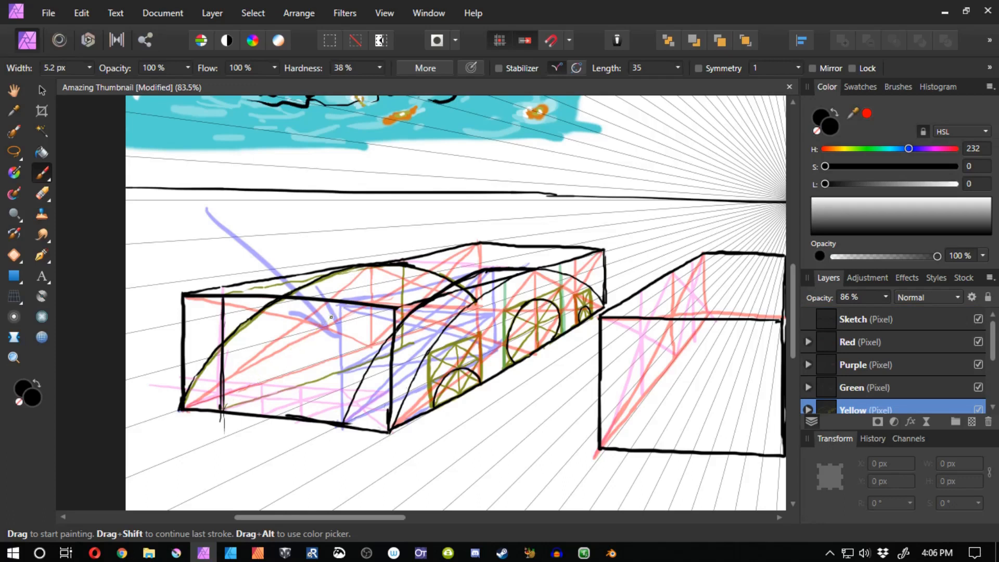
On the Yellow layer, carry guides from the small side arches across the box to the hidden side, and sketch a circle there.
drag(537, 299, 348, 302)
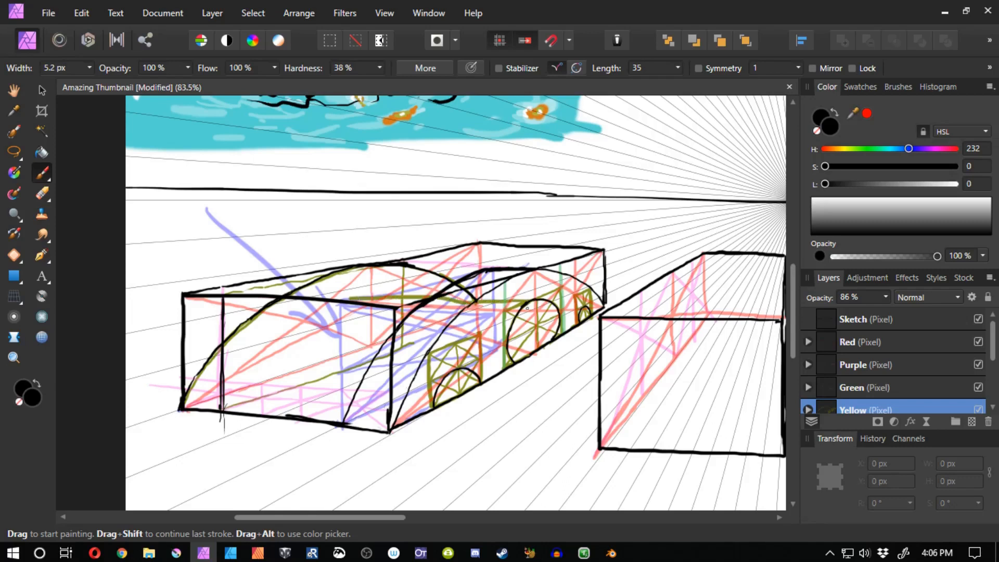
drag(498, 365, 345, 357)
mouse_move(354, 358)
mouse_down()
mouse_move(373, 305)
mouse_move(365, 357)
mouse_up()
mouse_move(380, 298)
mouse_down()
mouse_move(300, 332)
mouse_move(311, 322)
mouse_move(222, 406)
mouse_up()
key(ctrl+z)
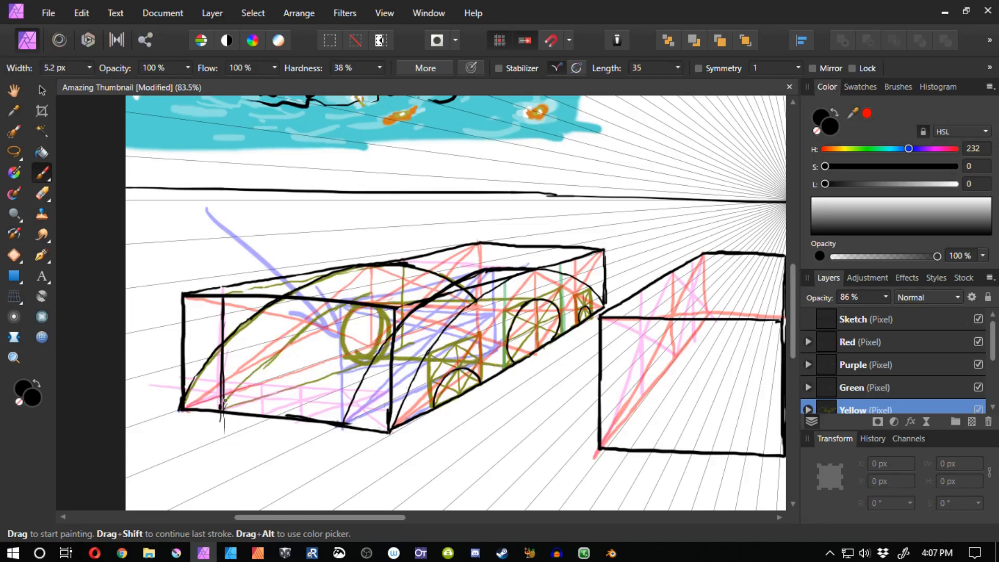
drag(378, 292, 473, 303)
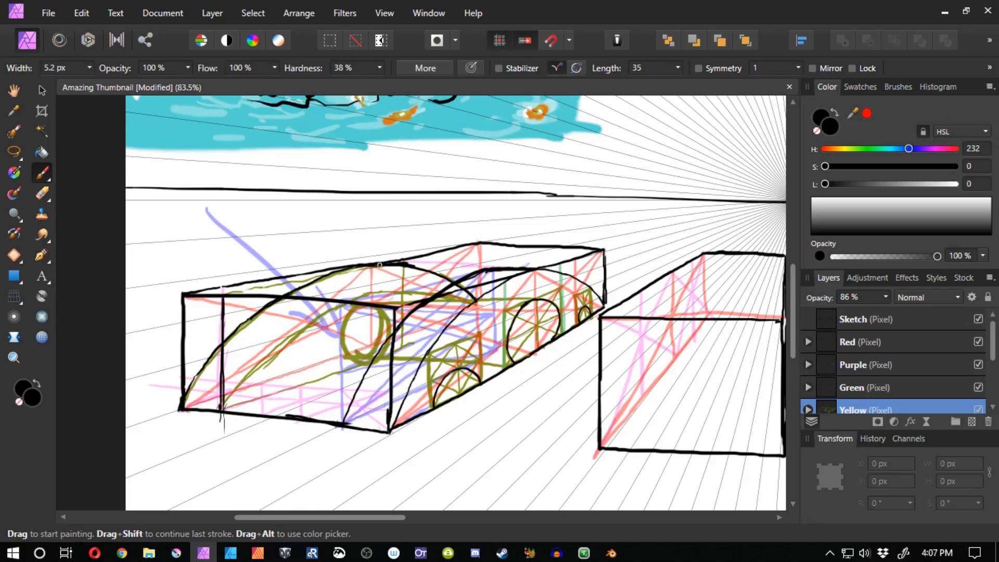
Rough in the hidden-side inner arch curve in yellow, and trace it in black on the Sketch layer down to the vertical's base.
mouse_move(372, 267)
mouse_down()
mouse_move(270, 330)
mouse_move(243, 360)
mouse_move(302, 296)
mouse_move(260, 341)
mouse_up()
key(ctrl+z)
key(ctrl+z)
drag(285, 309, 242, 361)
drag(292, 301, 226, 396)
click(921, 318)
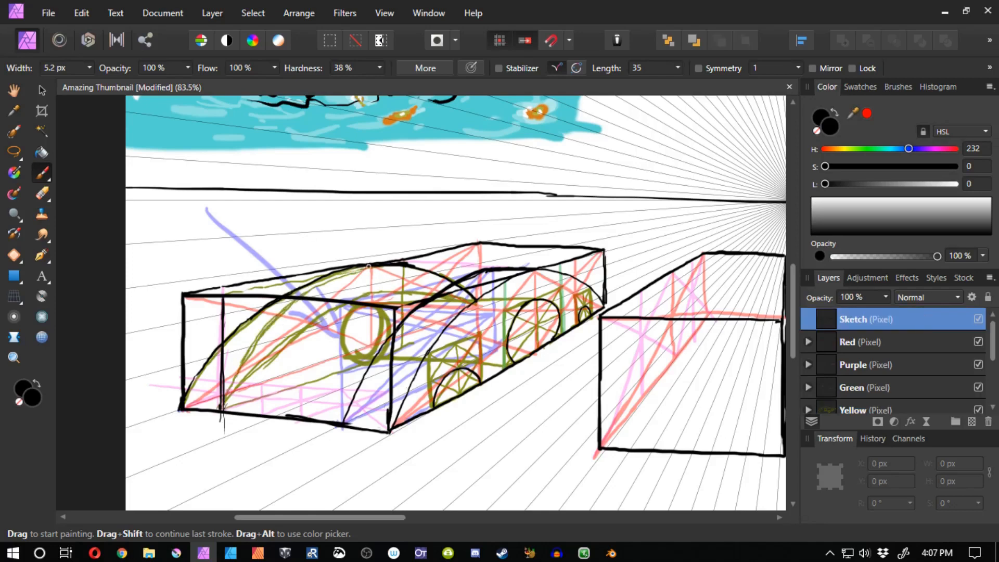
mouse_move(369, 267)
mouse_down()
mouse_move(246, 339)
mouse_move(263, 335)
mouse_move(221, 411)
mouse_up()
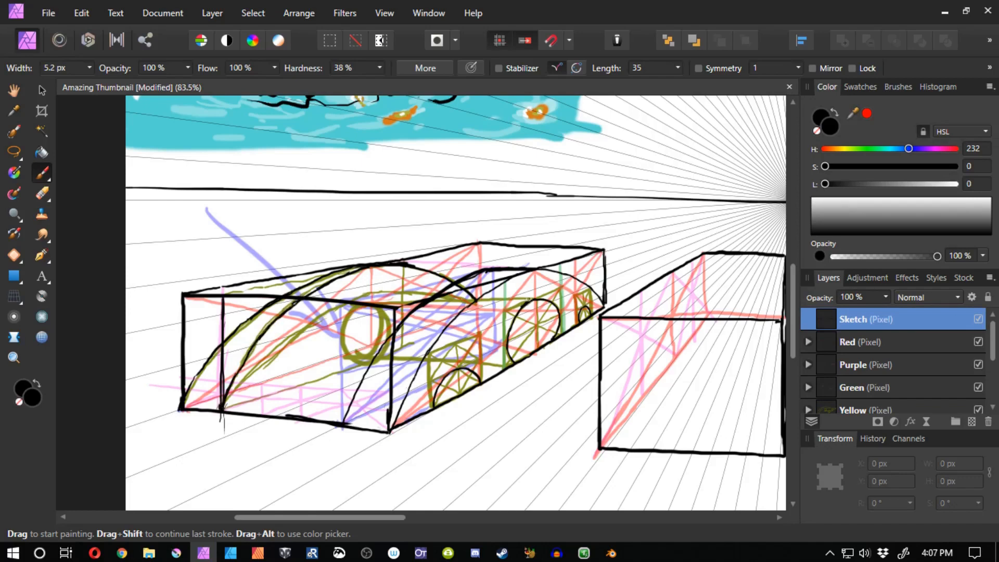
Try drawing black guide strokes from the middle small arch across to the hidden side.
mouse_move(528, 299)
mouse_down()
mouse_move(365, 307)
mouse_move(345, 322)
mouse_up()
drag(374, 360, 511, 368)
key(ctrl+z)
key(ctrl+z)
key(ctrl+z)
Lasso the yellow construction lines on the Yellow layer, delete them, and deselect.
click(844, 396)
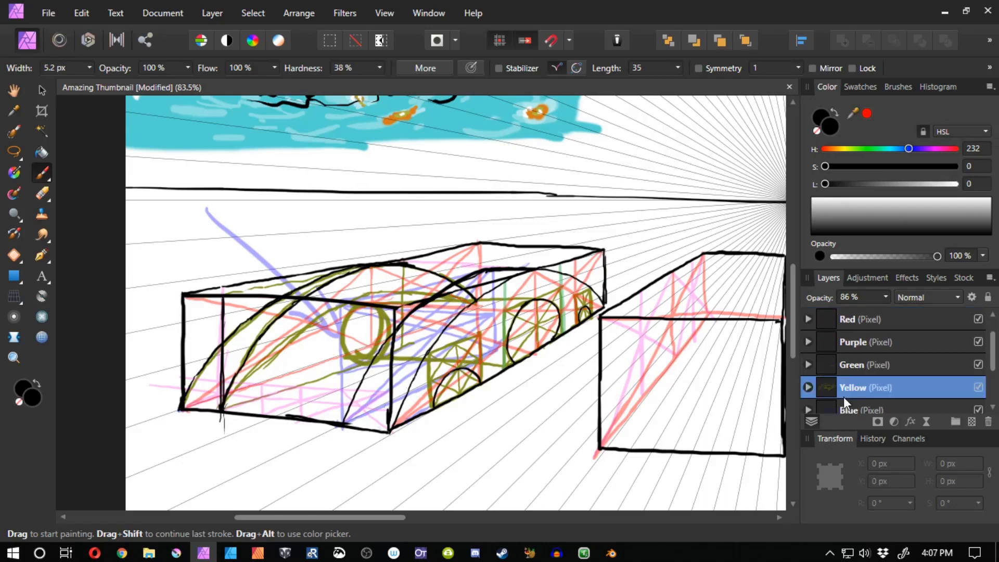
key(l)
drag(156, 357, 154, 397)
key(Delete)
key(ctrl+d)
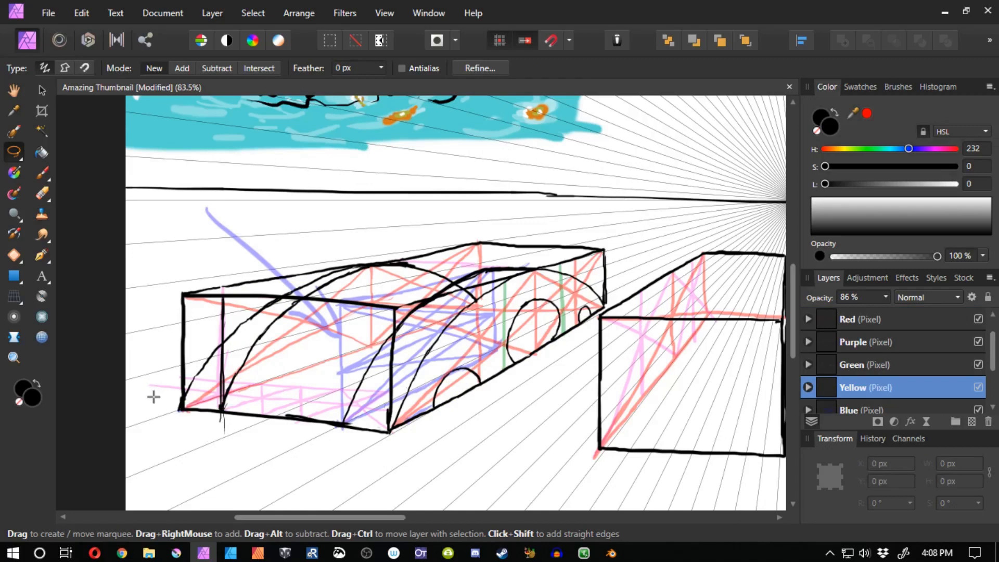
With the brush, draw a short yellow vertical inside the box's near end and a slanted guide from its foot to the far base corner.
mouse_move(447, 288)
mouse_down()
mouse_move(447, 316)
mouse_move(447, 288)
mouse_move(416, 304)
mouse_move(445, 319)
mouse_move(364, 354)
mouse_move(351, 356)
mouse_move(394, 336)
mouse_move(219, 391)
mouse_up()
key(ctrl+d)
key(b)
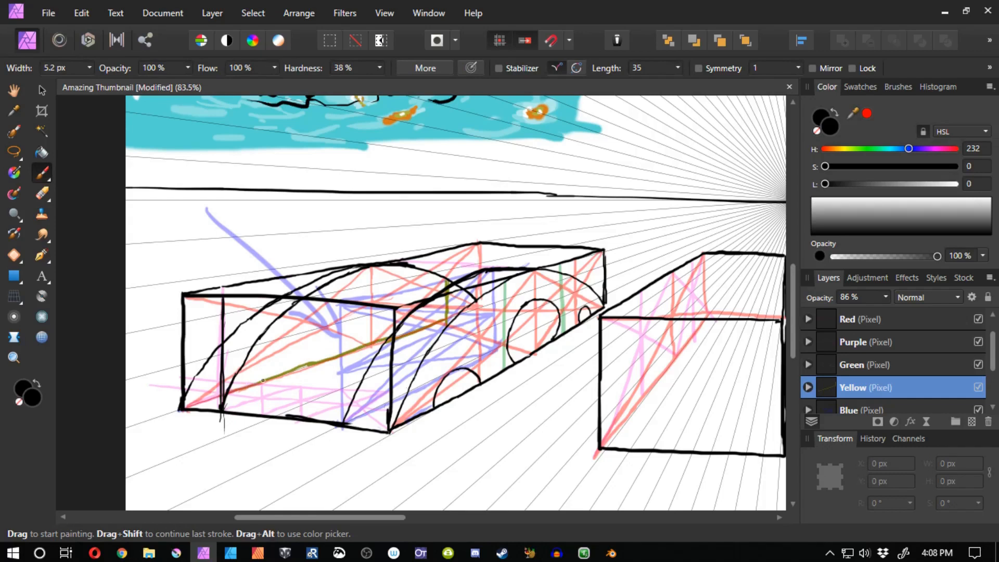
drag(246, 387, 186, 407)
Close the yellow plane with an upper receding guide and a vertical at its far end, and hatch it with zigzag strokes.
drag(445, 280, 262, 337)
key(ctrl+z)
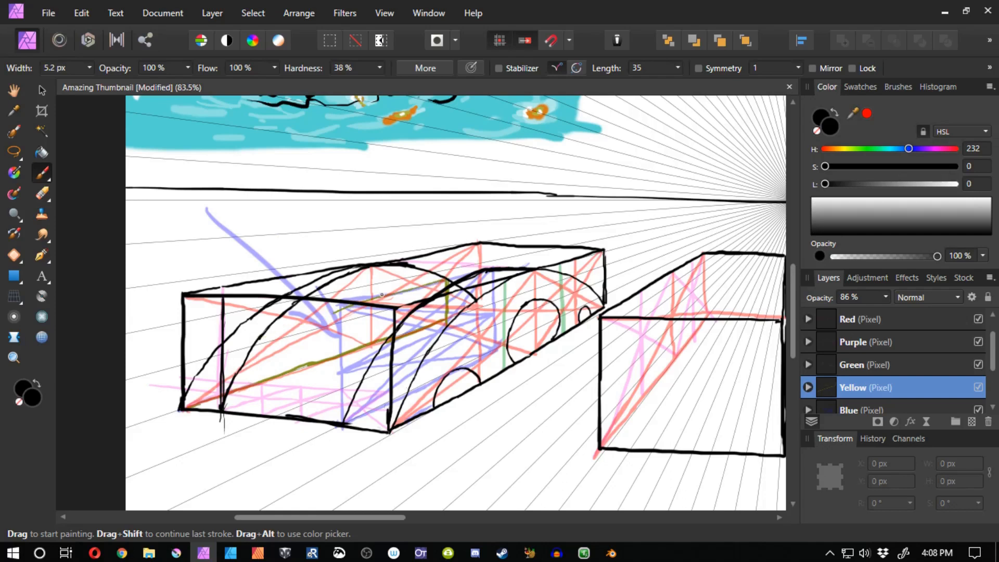
mouse_move(381, 295)
mouse_down()
mouse_move(193, 336)
mouse_move(222, 400)
mouse_move(226, 339)
mouse_move(225, 381)
mouse_up()
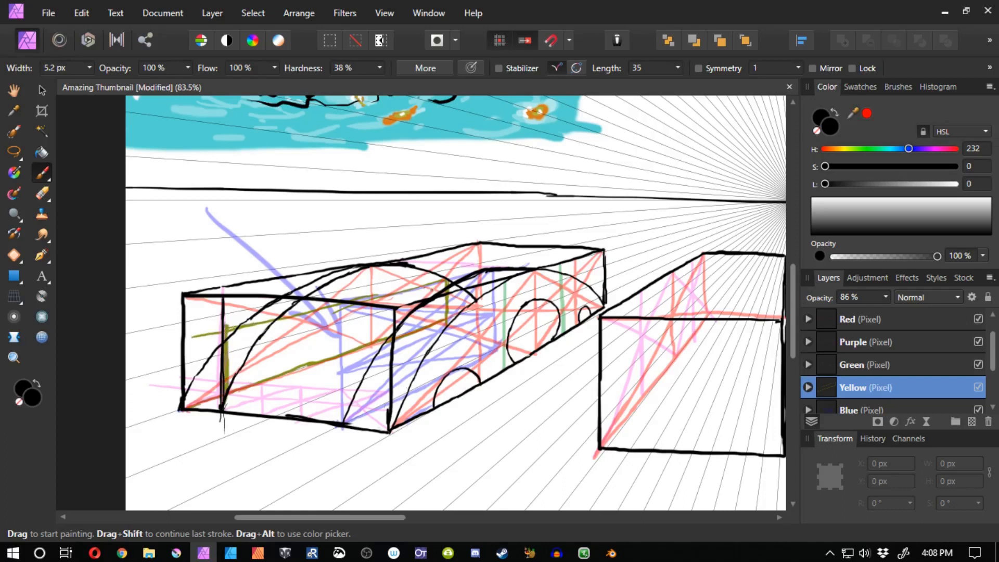
mouse_move(445, 284)
mouse_down()
mouse_move(420, 295)
mouse_move(429, 321)
mouse_move(393, 301)
mouse_move(368, 313)
mouse_move(358, 332)
mouse_move(287, 327)
mouse_move(249, 358)
mouse_up()
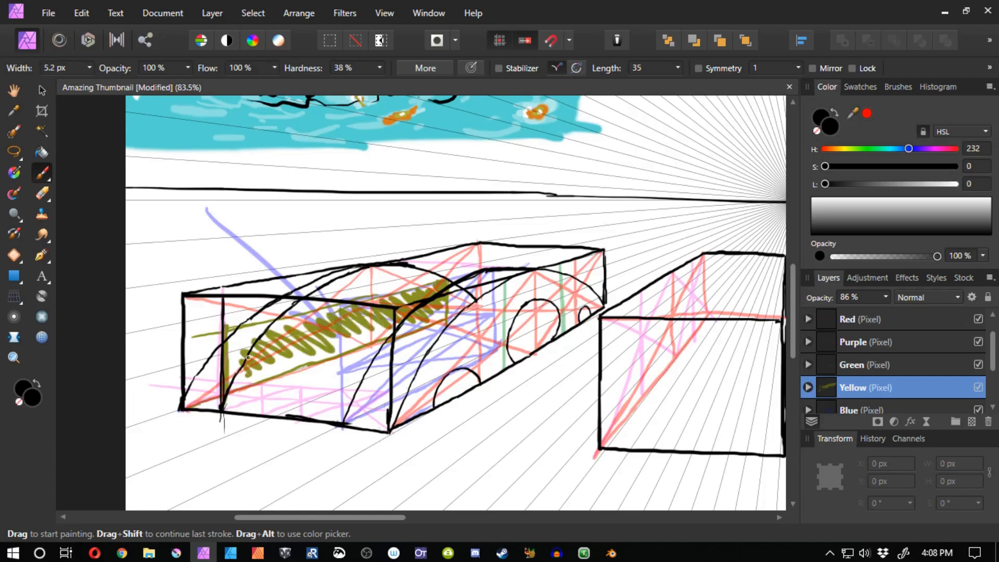
Add denser yellow hatching to the plane inside the box, and undo the hatching.
mouse_move(403, 323)
mouse_down()
mouse_move(443, 314)
mouse_move(323, 357)
mouse_move(341, 344)
mouse_move(314, 340)
mouse_move(339, 320)
mouse_move(318, 310)
mouse_move(323, 321)
mouse_move(264, 342)
mouse_move(302, 320)
mouse_move(294, 316)
mouse_move(254, 333)
mouse_move(247, 359)
mouse_move(297, 355)
mouse_move(280, 371)
mouse_up()
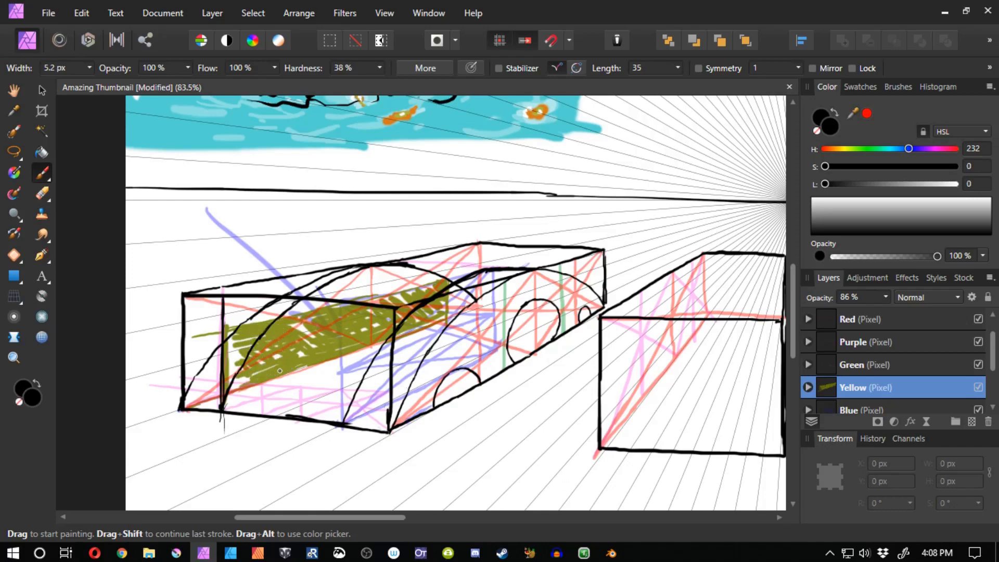
key(ctrl+z)
key(ctrl+z)
key(ctrl+z)
key(ctrl+z)
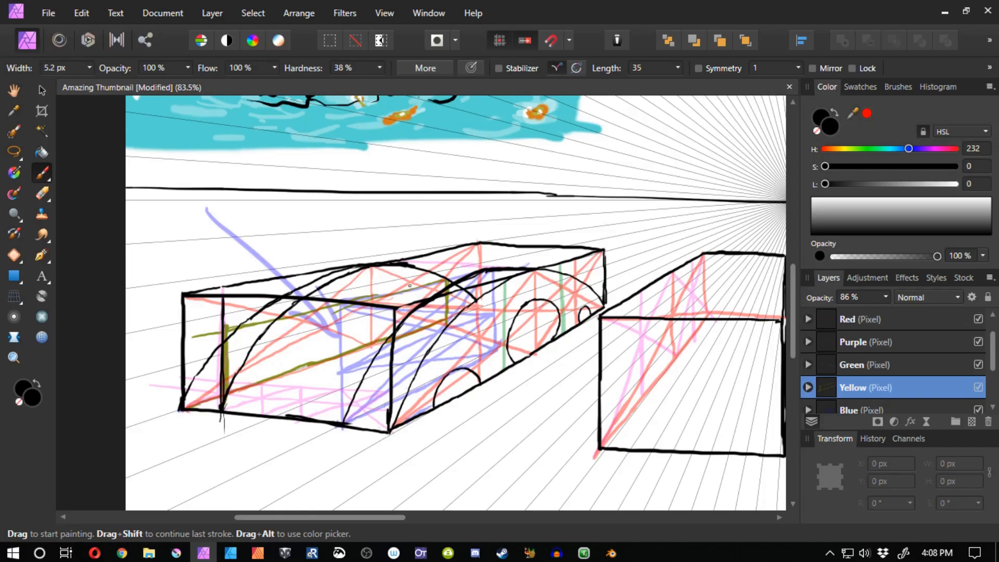
Try a yellow vertical at the middle of the plane, and undo back through the plane's outline.
drag(372, 296, 372, 341)
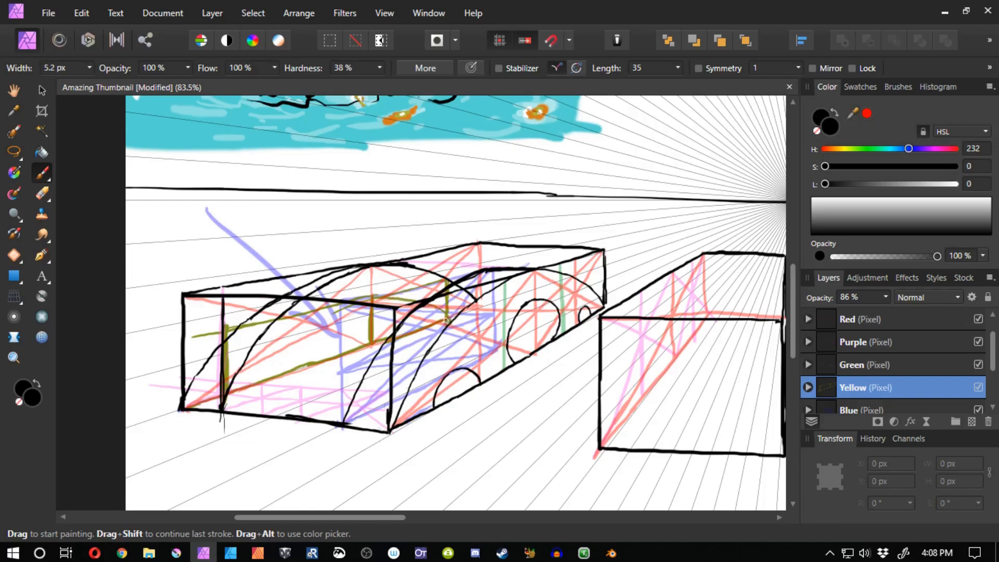
mouse_move(367, 304)
mouse_down()
mouse_move(439, 303)
mouse_move(461, 329)
mouse_move(419, 299)
mouse_move(365, 300)
mouse_up()
key(ctrl+z)
key(ctrl+z)
key(ctrl+z)
key(ctrl+z)
key(ctrl+z)
key(ctrl+z)
key(ctrl+z)
key(ctrl+z)
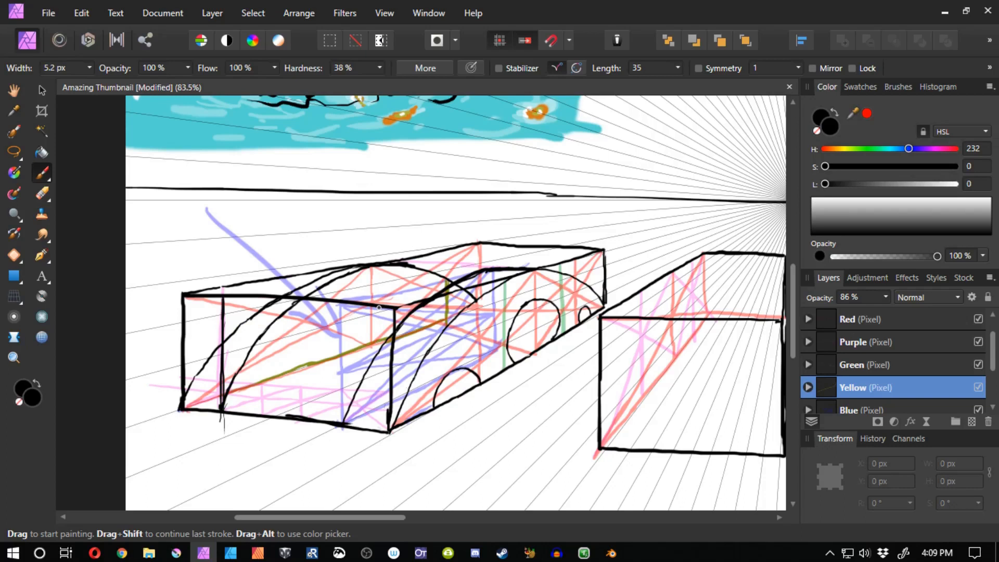
key(ctrl+shift+z)
key(ctrl+shift+z)
key(ctrl+shift+z)
key(ctrl+z)
key(ctrl+z)
Try a yellow guide across the box, and dots marking the middle small arch's crown and its matching point on the hidden side.
drag(547, 299, 306, 283)
key(ctrl+z)
key(ctrl+z)
click(535, 299)
click(371, 297)
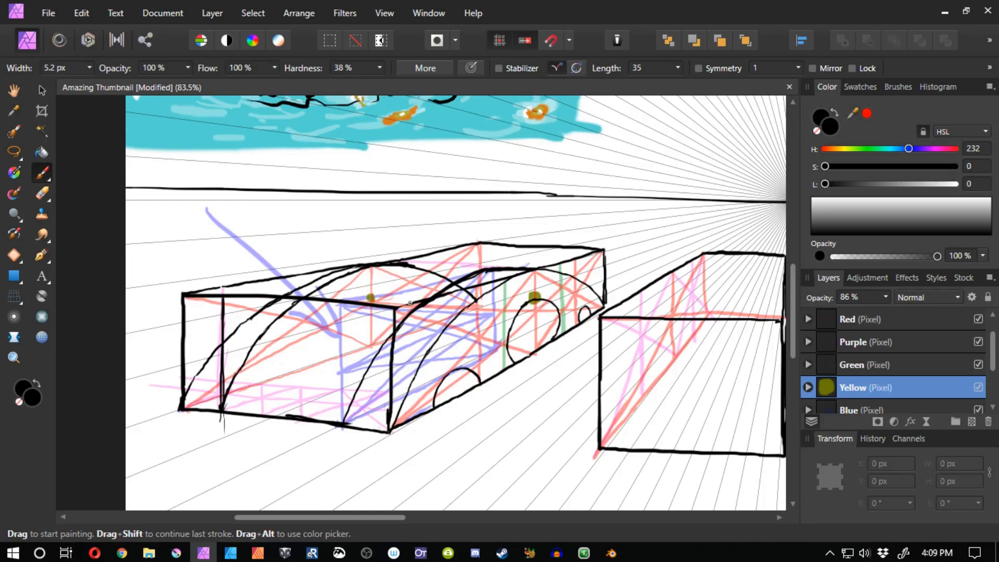
key(ctrl+z)
Try yellow centre verticals through the middle small arch and at the matching spot on the hidden side.
drag(533, 272, 539, 329)
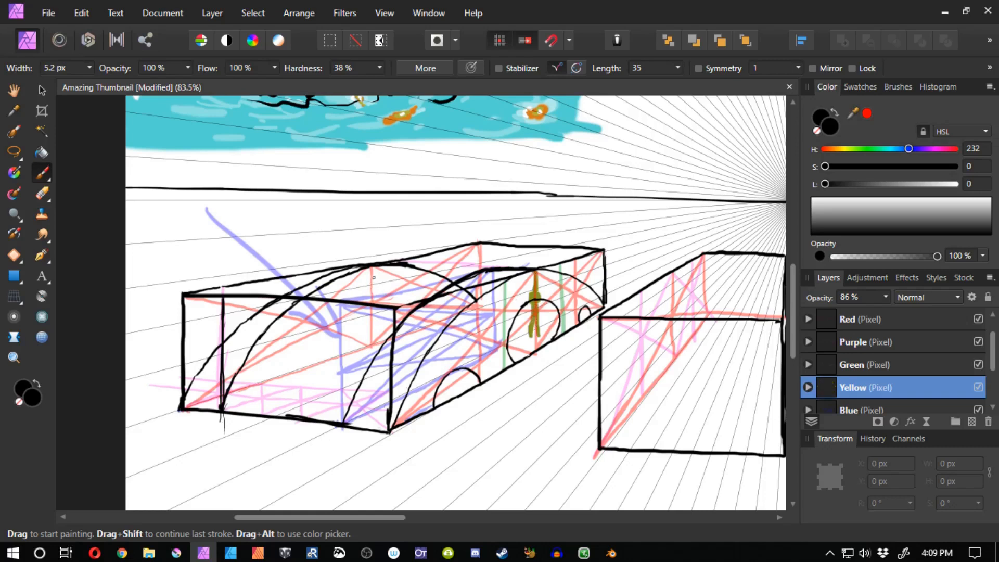
drag(375, 269, 369, 336)
key(ctrl+z)
key(ctrl+z)
drag(372, 267, 371, 328)
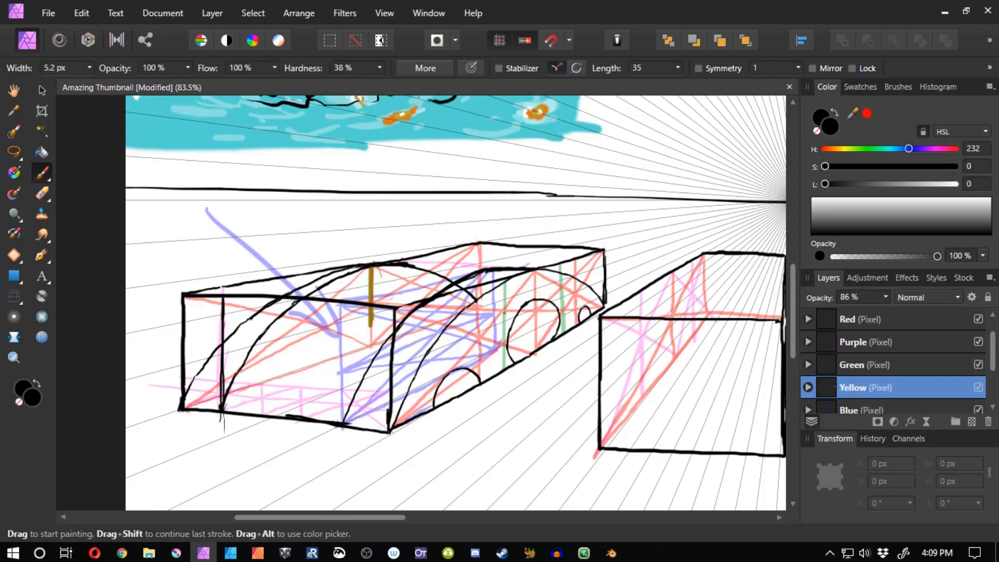
key(ctrl+z)
Carry the middle small arch's crown height across to the hidden side with yellow guides, adding a receding upper line.
mouse_move(533, 300)
mouse_down()
mouse_move(375, 294)
mouse_move(234, 315)
mouse_up()
key(ctrl+z)
mouse_move(374, 297)
mouse_down()
mouse_move(253, 306)
mouse_move(482, 275)
mouse_up()
key(ctrl+z)
mouse_move(227, 320)
mouse_down()
mouse_move(312, 332)
mouse_move(416, 298)
mouse_move(474, 297)
mouse_move(455, 283)
mouse_move(440, 297)
mouse_move(448, 301)
mouse_move(442, 317)
mouse_move(381, 307)
mouse_move(283, 339)
mouse_move(226, 339)
mouse_up()
key(ctrl+z)
key(ctrl+z)
key(ctrl+z)
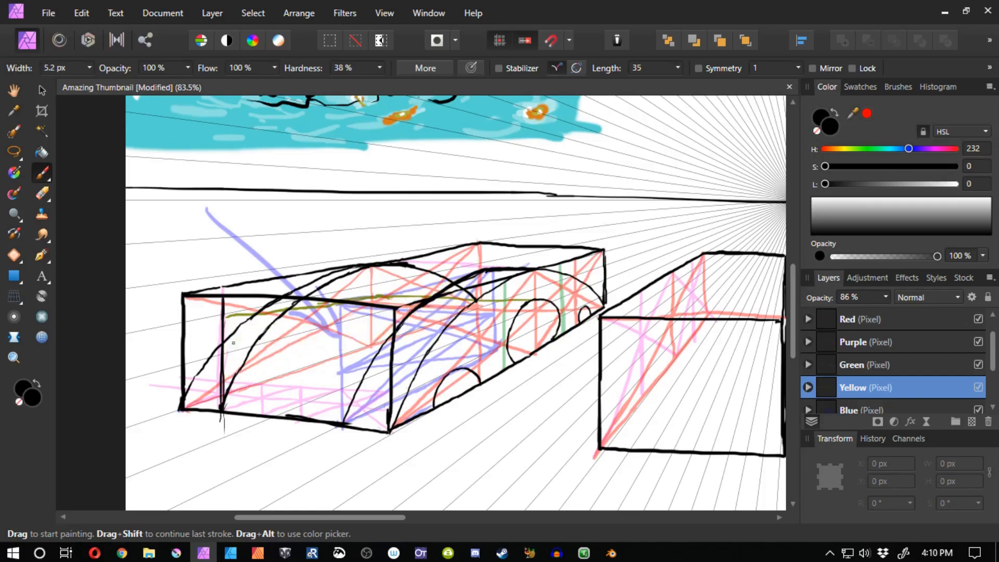
Close the yellow plane with a vertical at each end and a slanted base line running to the near corner.
mouse_move(449, 281)
mouse_down()
mouse_move(388, 294)
mouse_move(449, 282)
mouse_move(447, 318)
mouse_up()
drag(228, 318, 224, 393)
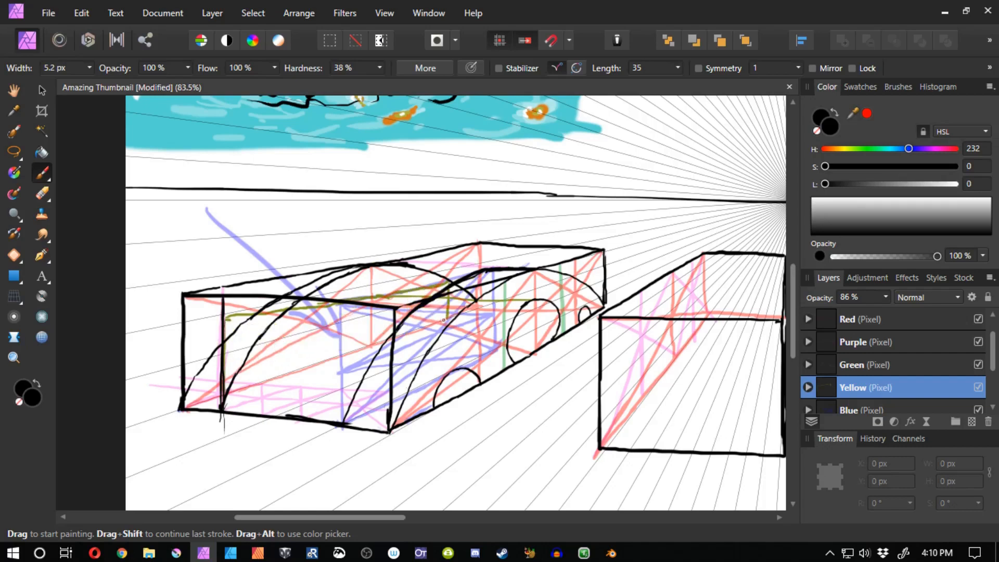
drag(447, 317, 336, 357)
shift+click(219, 400)
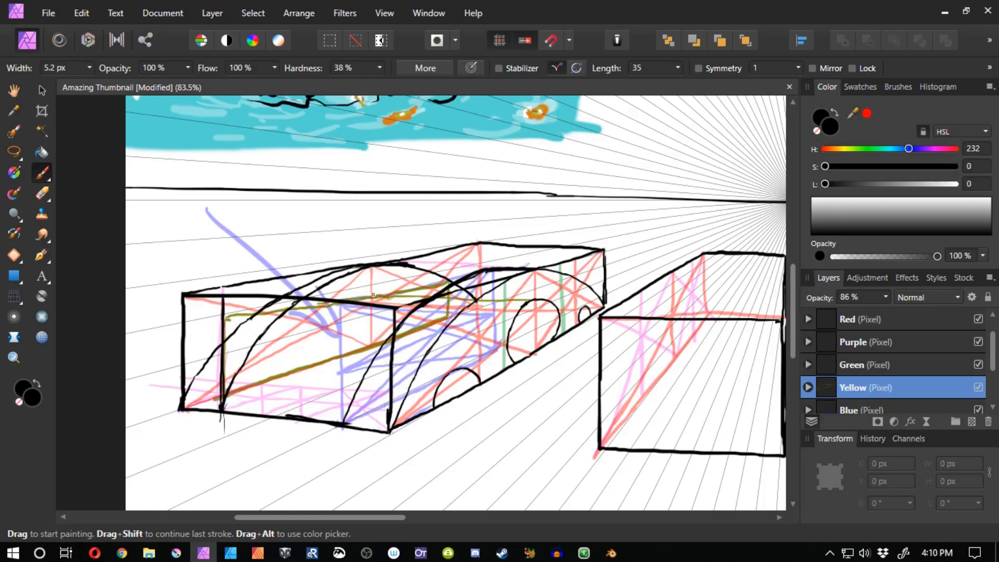
Draw a low yellow arch inside the plane, from the far base corner over the transferred crown to the near base corner.
mouse_move(380, 300)
mouse_down()
mouse_move(455, 329)
mouse_move(361, 293)
mouse_move(455, 314)
mouse_up()
key(ctrl+z)
key(ctrl+z)
key(ctrl+z)
drag(376, 298, 450, 319)
key(ctrl+z)
drag(373, 297, 451, 315)
drag(369, 299, 235, 386)
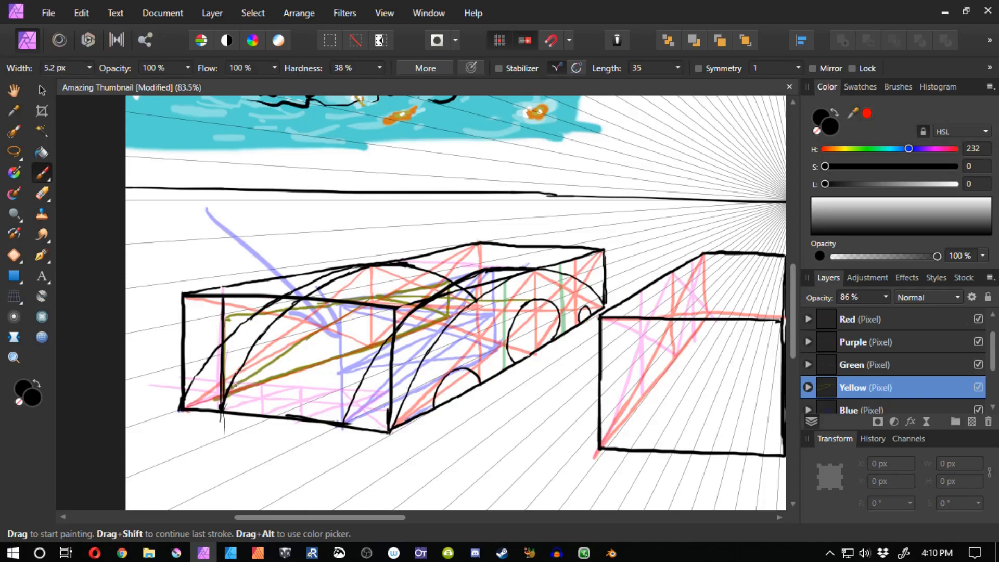
On the Sketch layer, ink the low inner arch in black over the yellow guide.
drag(993, 350, 993, 335)
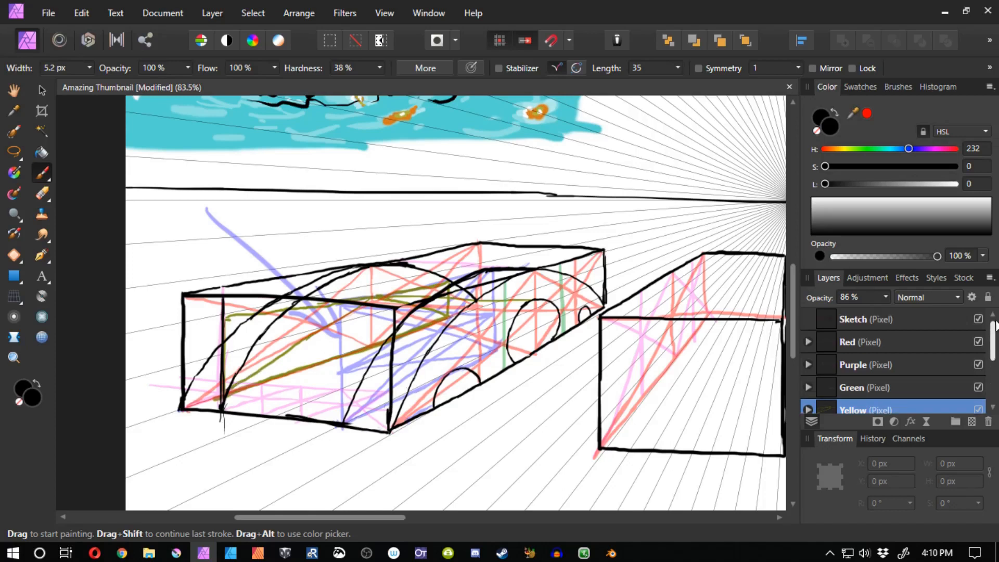
click(929, 322)
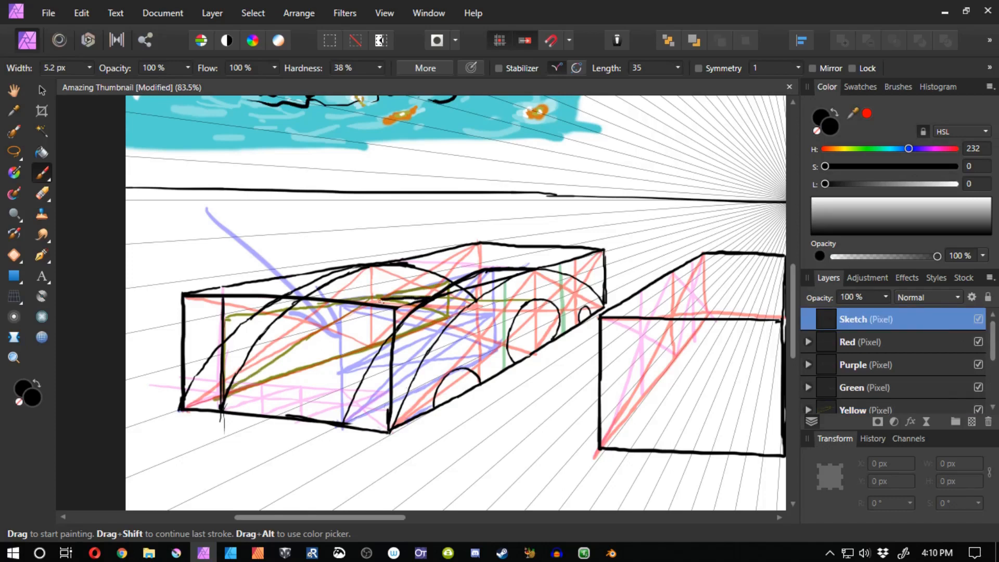
mouse_move(381, 297)
mouse_down()
mouse_move(432, 293)
mouse_move(343, 303)
mouse_move(293, 332)
mouse_up()
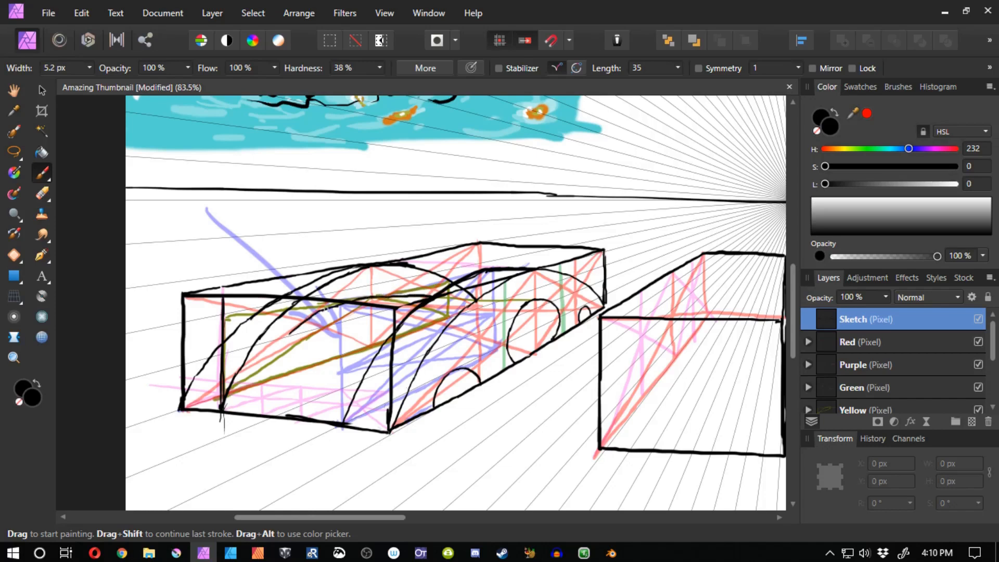
key(ctrl+z)
key(ctrl+z)
mouse_move(353, 301)
mouse_down()
mouse_move(297, 328)
mouse_move(227, 406)
mouse_up()
Erase the black box edges and hidden lines around the arches, and hide the Red, Purple, Green, Yellow and Blue guide layers.
key(e)
mouse_move(391, 428)
mouse_down()
mouse_move(393, 364)
mouse_move(365, 307)
mouse_move(255, 296)
mouse_move(315, 265)
mouse_move(441, 244)
mouse_move(560, 265)
mouse_move(419, 258)
mouse_up()
mouse_move(477, 295)
mouse_down()
mouse_move(450, 293)
mouse_move(494, 287)
mouse_up()
key(alt+[)
key(l)
drag(563, 353, 575, 341)
mouse_move(978, 342)
mouse_down()
mouse_move(975, 411)
mouse_move(977, 390)
mouse_up()
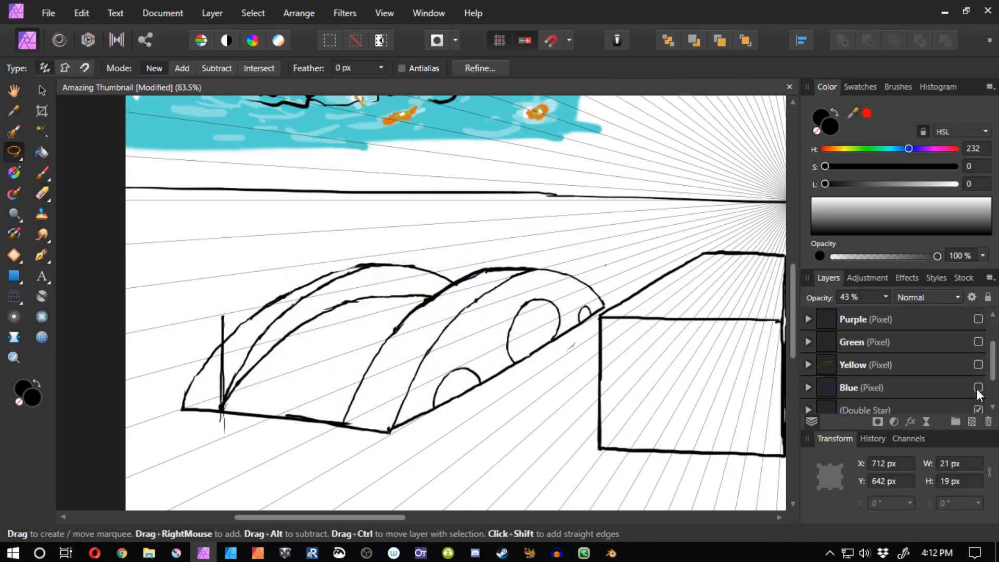
On the Sketch layer, erase the leftover black vertical at the bridge's near end.
scroll(977, 391, up, 2)
click(865, 319)
key(e)
click(850, 342)
click(850, 325)
drag(223, 316, 220, 409)
Draw the inner depth lines inside the small side arches, and erase the base line across their openings.
key(b)
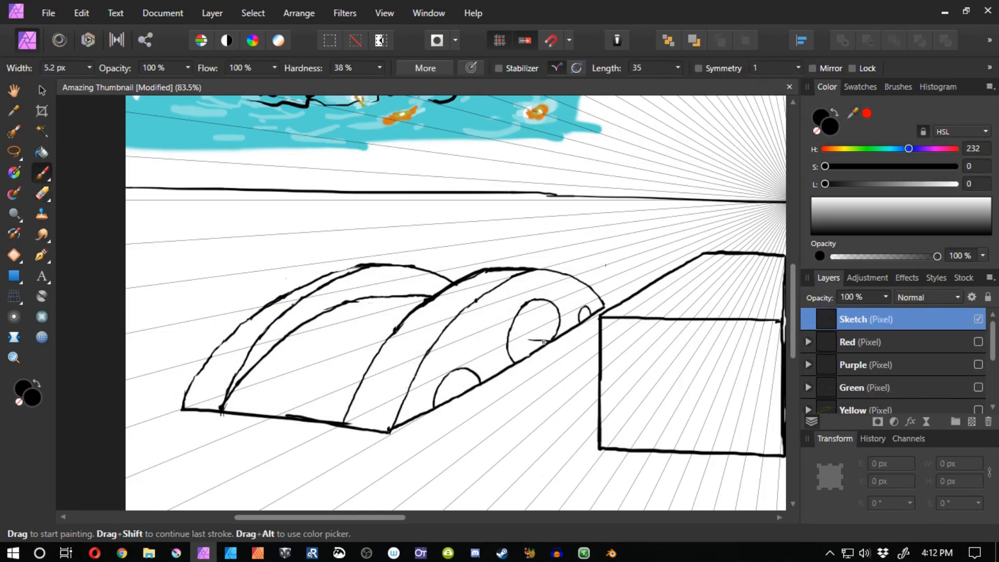
drag(552, 339, 506, 342)
mouse_move(481, 382)
mouse_down()
mouse_move(442, 380)
mouse_move(446, 407)
mouse_move(452, 392)
mouse_move(477, 385)
mouse_up()
key(e)
drag(546, 344, 520, 359)
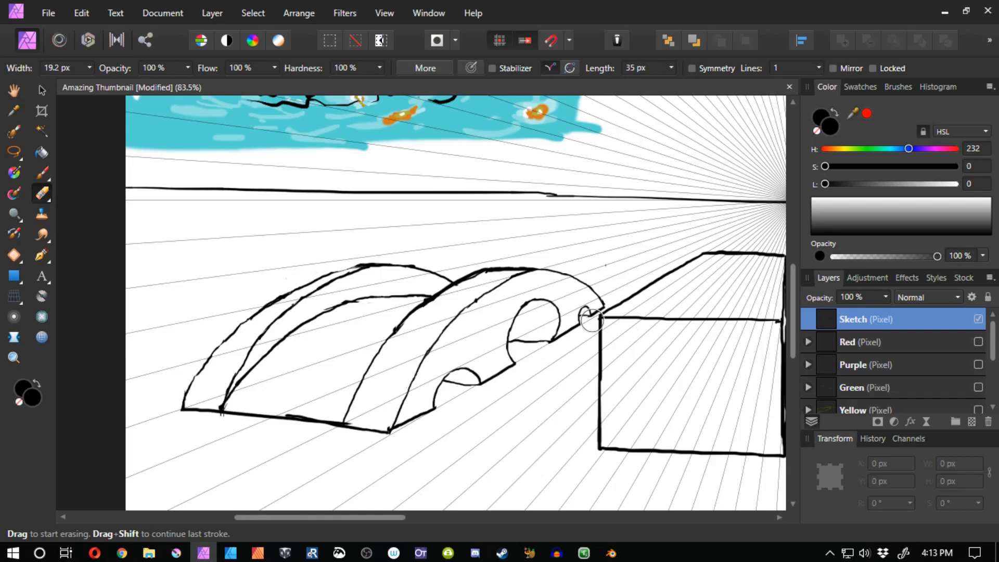
Draw a stone rim and the first blocks around the small side arches with the brush.
key(b)
drag(421, 393, 422, 414)
drag(440, 367, 457, 359)
drag(522, 295, 536, 290)
drag(522, 301, 500, 349)
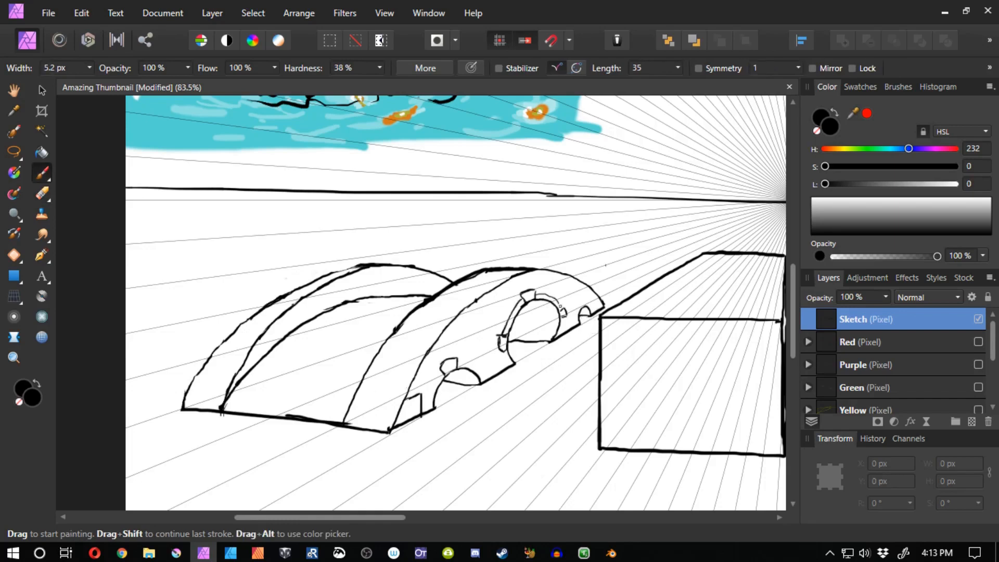
drag(439, 374, 428, 401)
Cover the bridge's arched side wall and near parapet with black stone-block lines that follow the curve and perspective.
drag(562, 328, 421, 320)
drag(436, 315, 452, 302)
drag(235, 373, 270, 374)
mouse_move(250, 376)
mouse_down()
mouse_move(401, 357)
mouse_move(383, 373)
mouse_up()
mouse_move(394, 318)
mouse_down()
mouse_move(425, 323)
mouse_move(360, 330)
mouse_up()
mouse_move(384, 337)
mouse_down()
mouse_move(403, 331)
mouse_move(386, 302)
mouse_up()
drag(373, 326, 383, 281)
key(e)
key(b)
mouse_move(438, 333)
mouse_down()
mouse_move(463, 327)
mouse_move(457, 310)
mouse_up()
drag(382, 281, 450, 278)
mouse_move(451, 278)
mouse_down()
mouse_move(451, 297)
mouse_move(477, 273)
mouse_up()
mouse_move(386, 272)
mouse_down()
mouse_move(430, 284)
mouse_move(368, 295)
mouse_move(443, 278)
mouse_up()
mouse_move(444, 278)
mouse_down()
mouse_move(444, 294)
mouse_move(450, 266)
mouse_up()
drag(450, 265, 451, 275)
drag(431, 275, 401, 281)
drag(390, 276, 414, 265)
mouse_move(500, 286)
mouse_down()
mouse_move(388, 309)
mouse_move(403, 311)
mouse_up()
drag(404, 316, 414, 320)
mouse_move(406, 318)
mouse_down()
mouse_move(418, 346)
mouse_move(403, 330)
mouse_up()
mouse_move(364, 329)
mouse_down()
mouse_move(380, 332)
mouse_move(348, 324)
mouse_move(670, 296)
mouse_up()
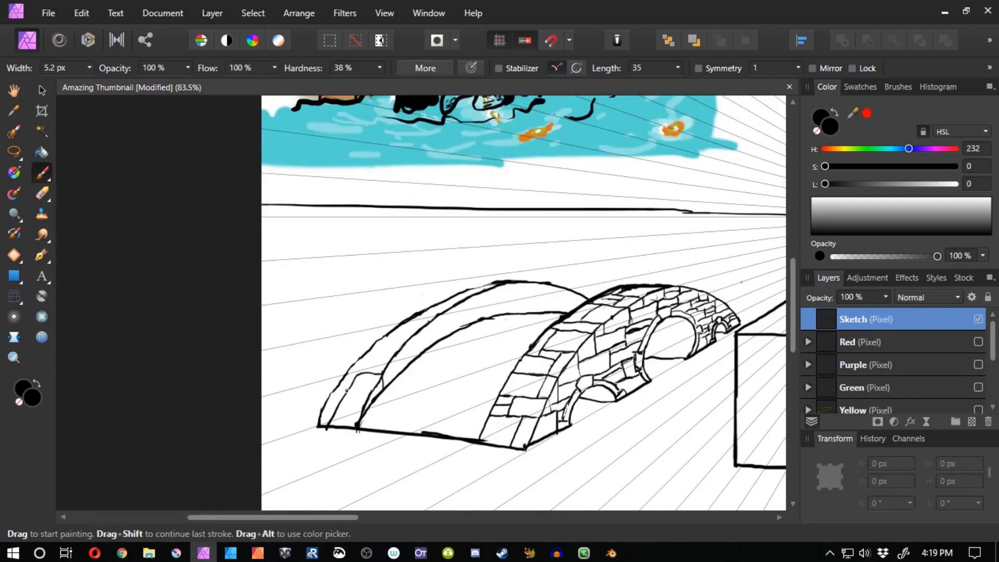
Draw stone-block joints along the top and inner face of the far parapet.
drag(372, 373, 386, 349)
drag(334, 391, 348, 390)
drag(400, 349, 401, 371)
drag(394, 332, 458, 327)
drag(460, 326, 463, 297)
drag(460, 317, 506, 298)
mouse_move(495, 287)
mouse_down()
mouse_move(520, 304)
mouse_move(546, 295)
mouse_up()
drag(536, 313, 581, 293)
drag(535, 297, 554, 288)
Pave the curved roadway between the parapets with rows of stone joints, packed tighter toward the crest.
drag(432, 411, 487, 416)
drag(370, 408, 427, 412)
drag(419, 390, 496, 400)
mouse_move(404, 372)
mouse_down()
mouse_move(437, 375)
mouse_move(474, 362)
mouse_up()
drag(440, 344, 501, 354)
drag(455, 339, 492, 336)
mouse_move(505, 355)
mouse_down()
mouse_move(523, 359)
mouse_move(528, 339)
mouse_up()
mouse_move(473, 331)
mouse_down()
mouse_move(536, 328)
mouse_move(558, 316)
mouse_up()
drag(512, 455, 375, 429)
Paint a small black head above the bridge, lasso and move it over the near parapet, and add a seated body.
drag(430, 208, 420, 240)
key(l)
mouse_move(439, 182)
mouse_down()
mouse_move(418, 195)
mouse_move(422, 229)
mouse_up()
key(v)
key(ctrl+z)
key(ctrl+z)
key(l)
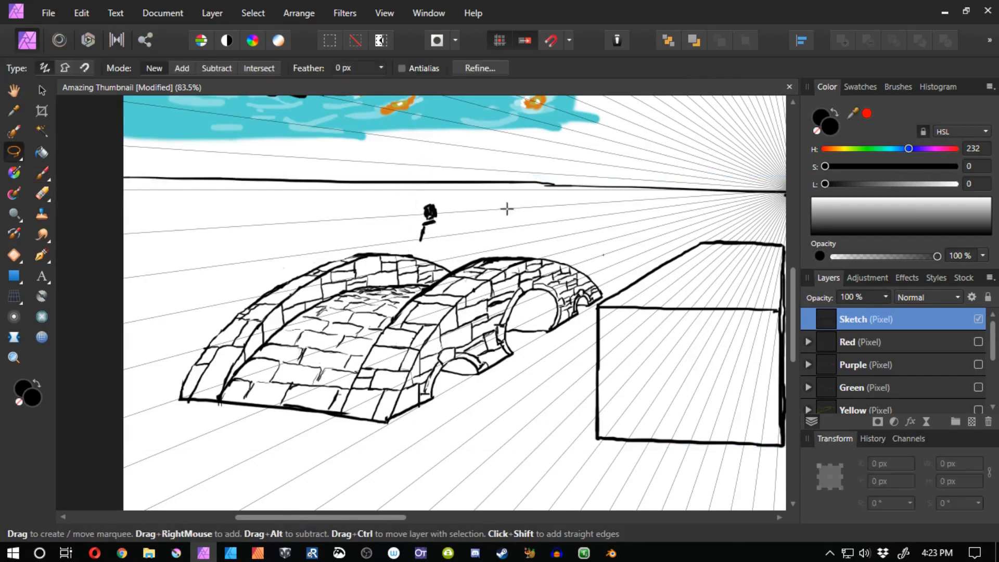
key(v)
mouse_move(440, 193)
mouse_down()
mouse_move(428, 200)
mouse_move(458, 253)
mouse_up()
drag(456, 197, 469, 199)
key(b)
mouse_move(458, 249)
mouse_down()
mouse_move(453, 265)
mouse_move(466, 279)
mouse_move(452, 250)
mouse_move(433, 282)
mouse_up()
Draw a thin height guide from the seated figure, and paint a solid black standing figure on the roadway.
drag(390, 207, 396, 217)
key(ctrl+z)
mouse_move(453, 229)
mouse_down()
mouse_move(408, 230)
mouse_move(393, 215)
mouse_move(388, 234)
mouse_move(405, 234)
mouse_move(414, 256)
mouse_up()
mouse_move(385, 234)
mouse_down()
mouse_move(376, 251)
mouse_move(413, 261)
mouse_up()
mouse_move(409, 252)
mouse_down()
mouse_move(419, 267)
mouse_move(379, 301)
mouse_move(417, 294)
mouse_move(379, 299)
mouse_up()
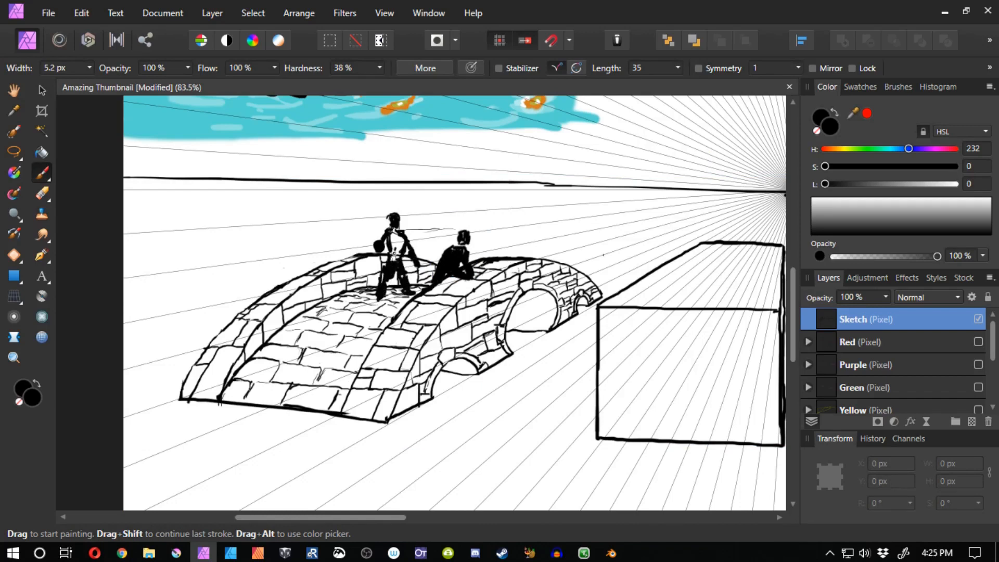
drag(398, 232, 395, 260)
mouse_move(357, 206)
mouse_down()
mouse_move(365, 315)
mouse_move(499, 311)
mouse_move(492, 211)
mouse_move(343, 196)
mouse_move(354, 206)
mouse_up()
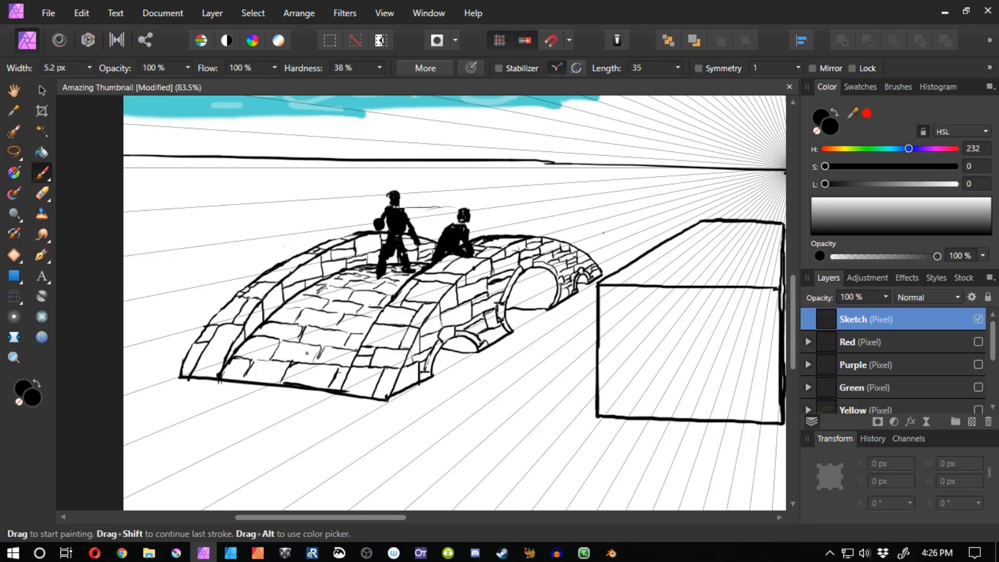
Draw a rounded hill behind the bridge near the vanishing point, with scribbled black trees on its slope.
mouse_move(683, 172)
mouse_down()
mouse_move(487, 167)
mouse_move(411, 196)
mouse_up()
mouse_move(534, 128)
mouse_down()
mouse_move(524, 120)
mouse_move(554, 107)
mouse_move(518, 109)
mouse_up()
mouse_move(484, 114)
mouse_down()
mouse_move(528, 125)
mouse_move(541, 104)
mouse_move(566, 113)
mouse_move(547, 107)
mouse_up()
mouse_move(484, 147)
mouse_down()
mouse_move(493, 144)
mouse_move(487, 150)
mouse_move(479, 135)
mouse_move(469, 150)
mouse_move(489, 132)
mouse_move(504, 142)
mouse_move(497, 137)
mouse_up()
drag(464, 161, 457, 150)
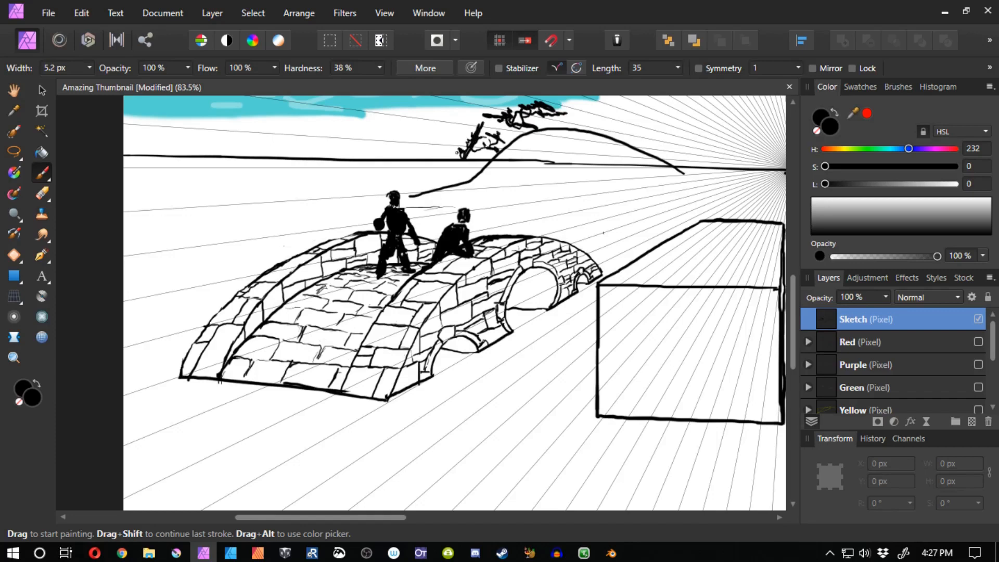
Extend the hill's slope toward the ground, and draw a second low hill behind the bridge's far parapet.
mouse_move(683, 173)
mouse_down()
mouse_move(561, 255)
mouse_move(603, 275)
mouse_up()
drag(297, 284, 459, 270)
mouse_move(227, 276)
mouse_down()
mouse_move(407, 256)
mouse_move(467, 288)
mouse_up()
drag(466, 289, 459, 247)
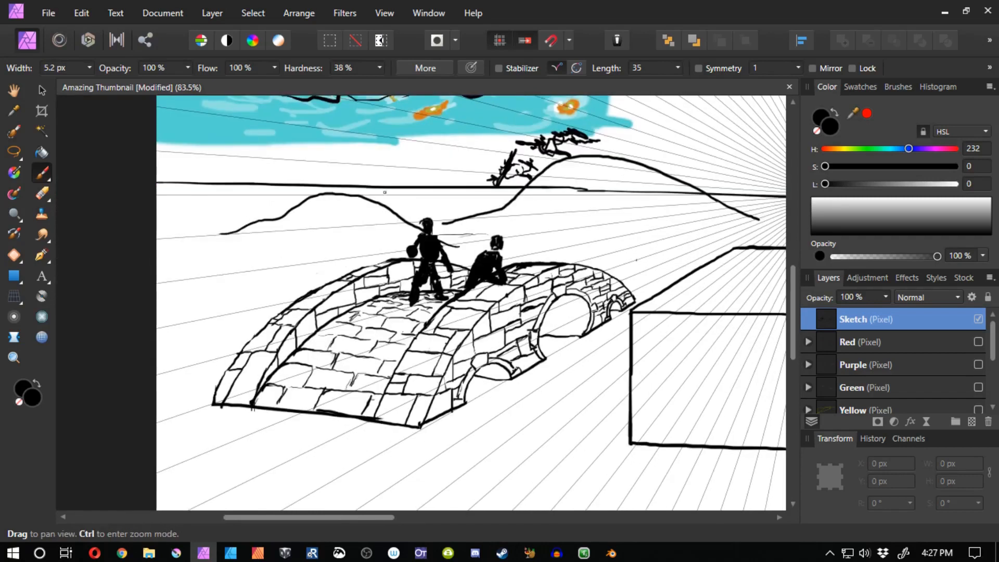
Sketch thin winding shorelines from the hills down to the bridge, and a wavy ground line from its near side.
mouse_move(351, 191)
mouse_down()
mouse_move(423, 204)
mouse_move(421, 222)
mouse_move(464, 254)
mouse_move(265, 296)
mouse_up()
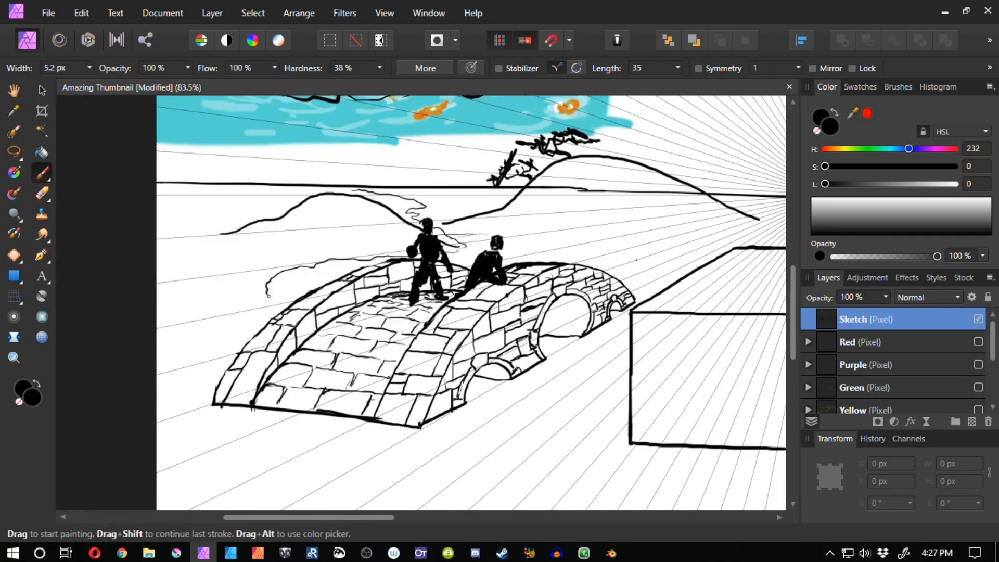
mouse_move(317, 263)
mouse_down()
mouse_move(255, 312)
mouse_move(263, 330)
mouse_up()
mouse_move(366, 189)
mouse_down()
mouse_move(469, 235)
mouse_move(468, 268)
mouse_up()
drag(582, 383, 405, 296)
drag(288, 316, 439, 335)
mouse_move(448, 225)
mouse_down()
mouse_move(583, 292)
mouse_move(311, 358)
mouse_up()
Sketch a half-circle sun on the horizon between the hill and the vanishing point, with thin jagged rays spreading around it.
key(b)
drag(663, 277, 579, 212)
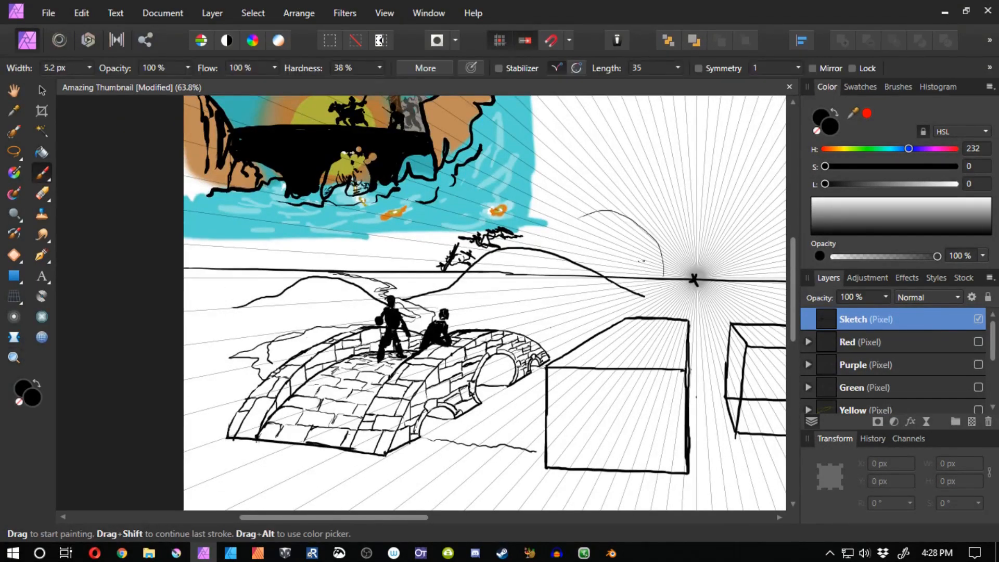
key(ctrl+z)
mouse_move(643, 275)
mouse_down()
mouse_move(569, 259)
mouse_move(630, 278)
mouse_move(683, 238)
mouse_move(579, 221)
mouse_move(545, 249)
mouse_up()
key(ctrl+z)
drag(603, 340, 519, 272)
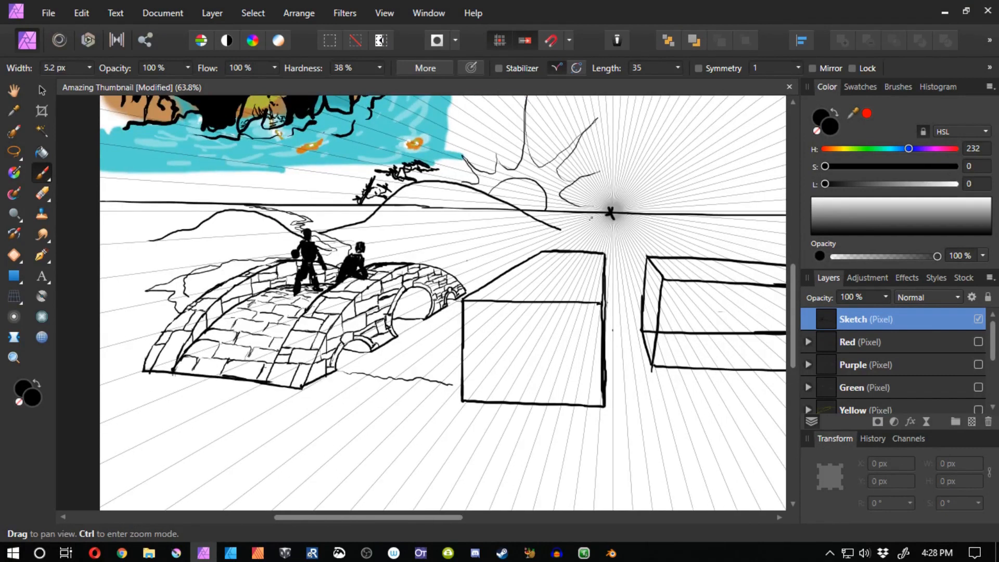
drag(591, 217, 572, 250)
scroll(484, 357, up, 3)
scroll(486, 358, down, 1)
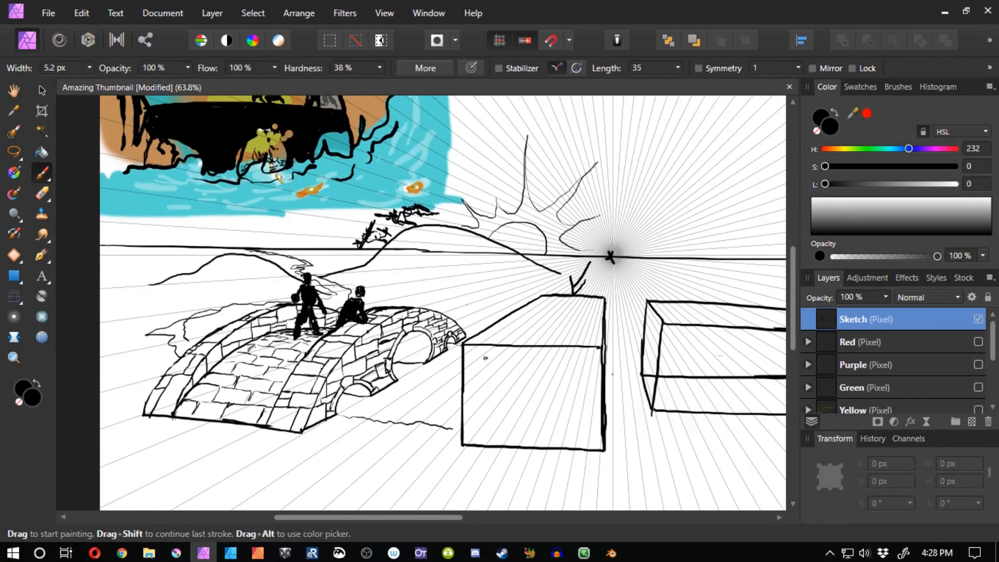
key(ctrl+z)
scroll(388, 423, down, 1)
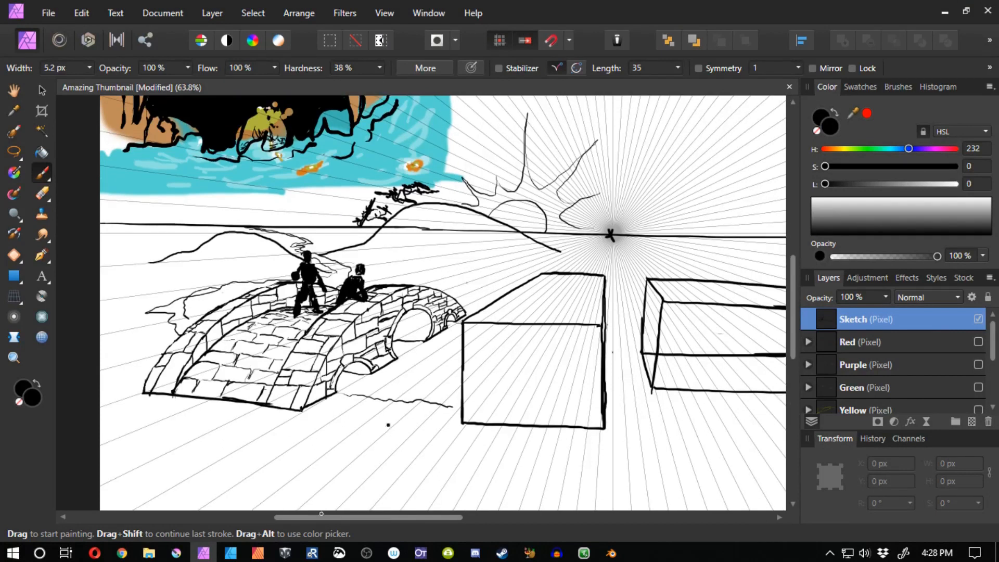
mouse_move(332, 517)
mouse_down()
mouse_move(456, 520)
mouse_move(376, 516)
mouse_up()
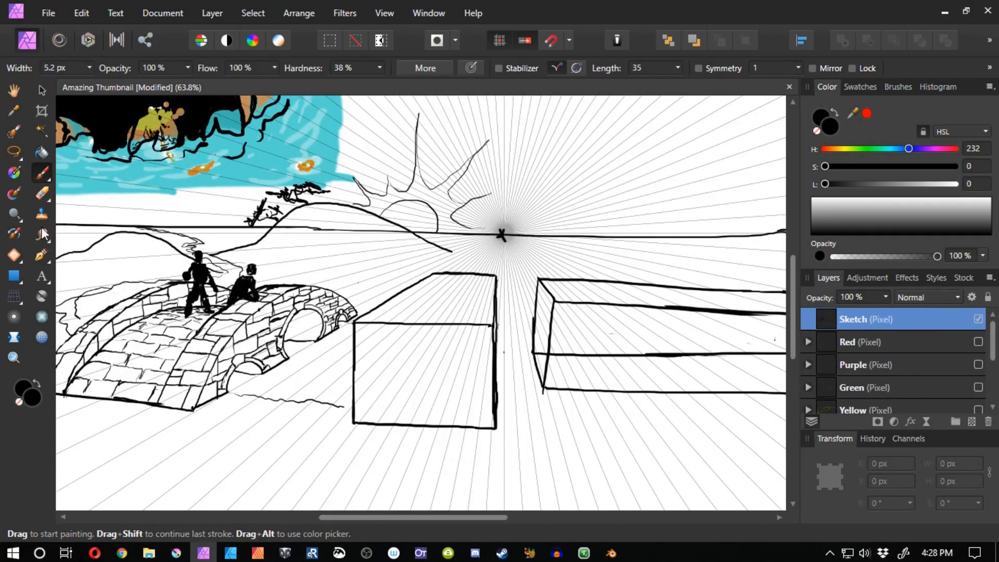